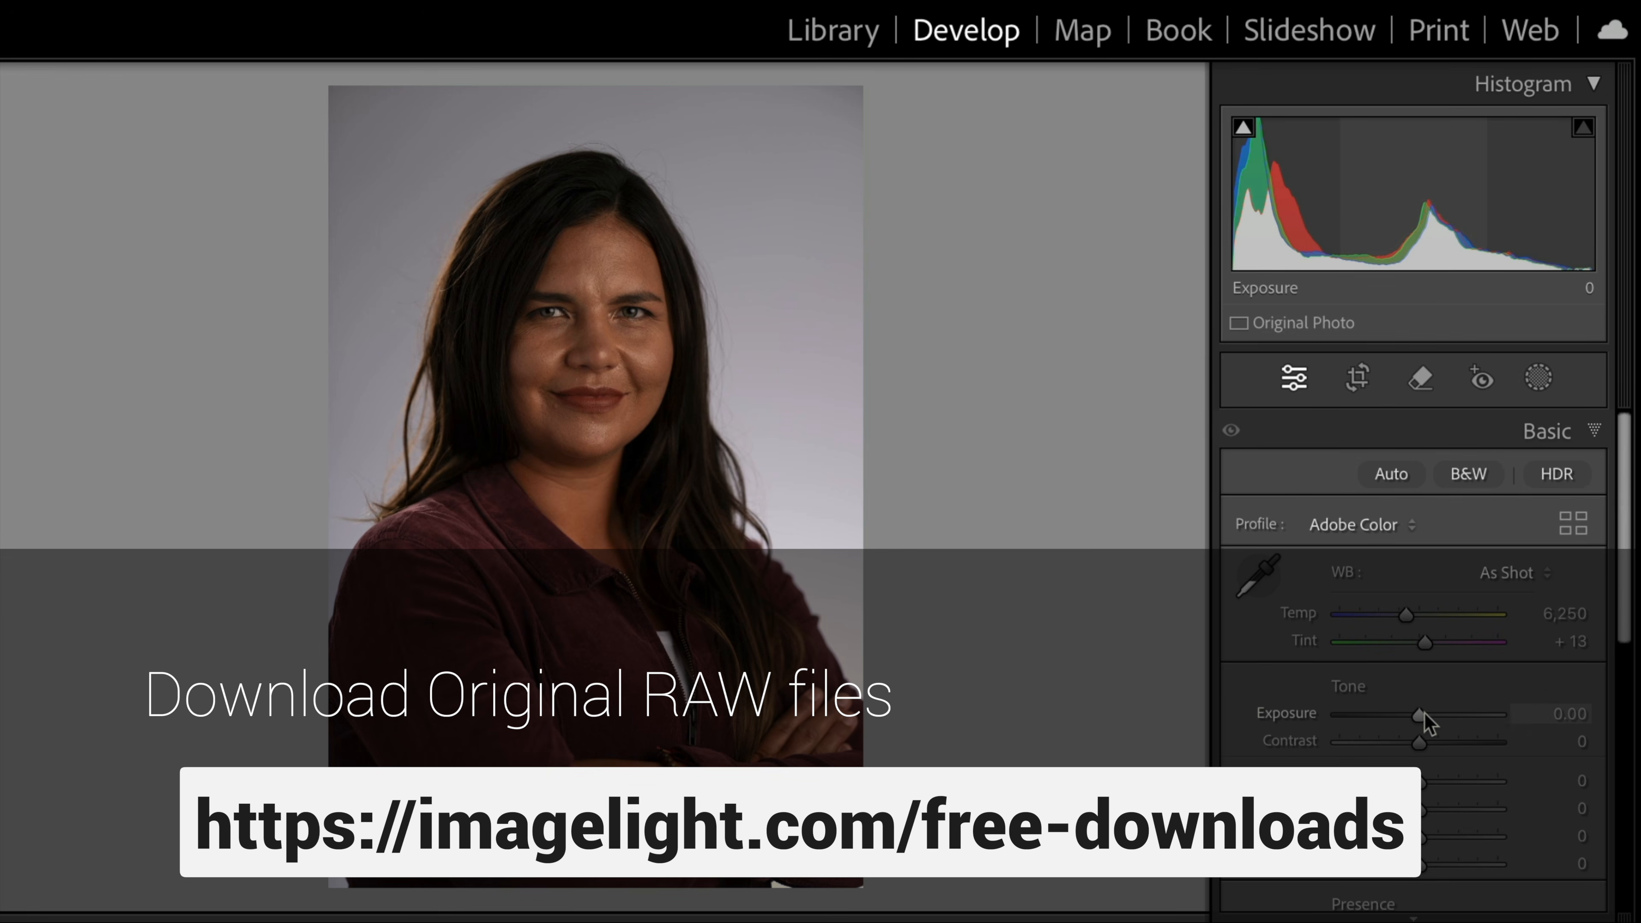
Brighten the portrait by setting Exposure to +0.35 and Shadows to +20.
left_click_drag(1424, 711, 1427, 713)
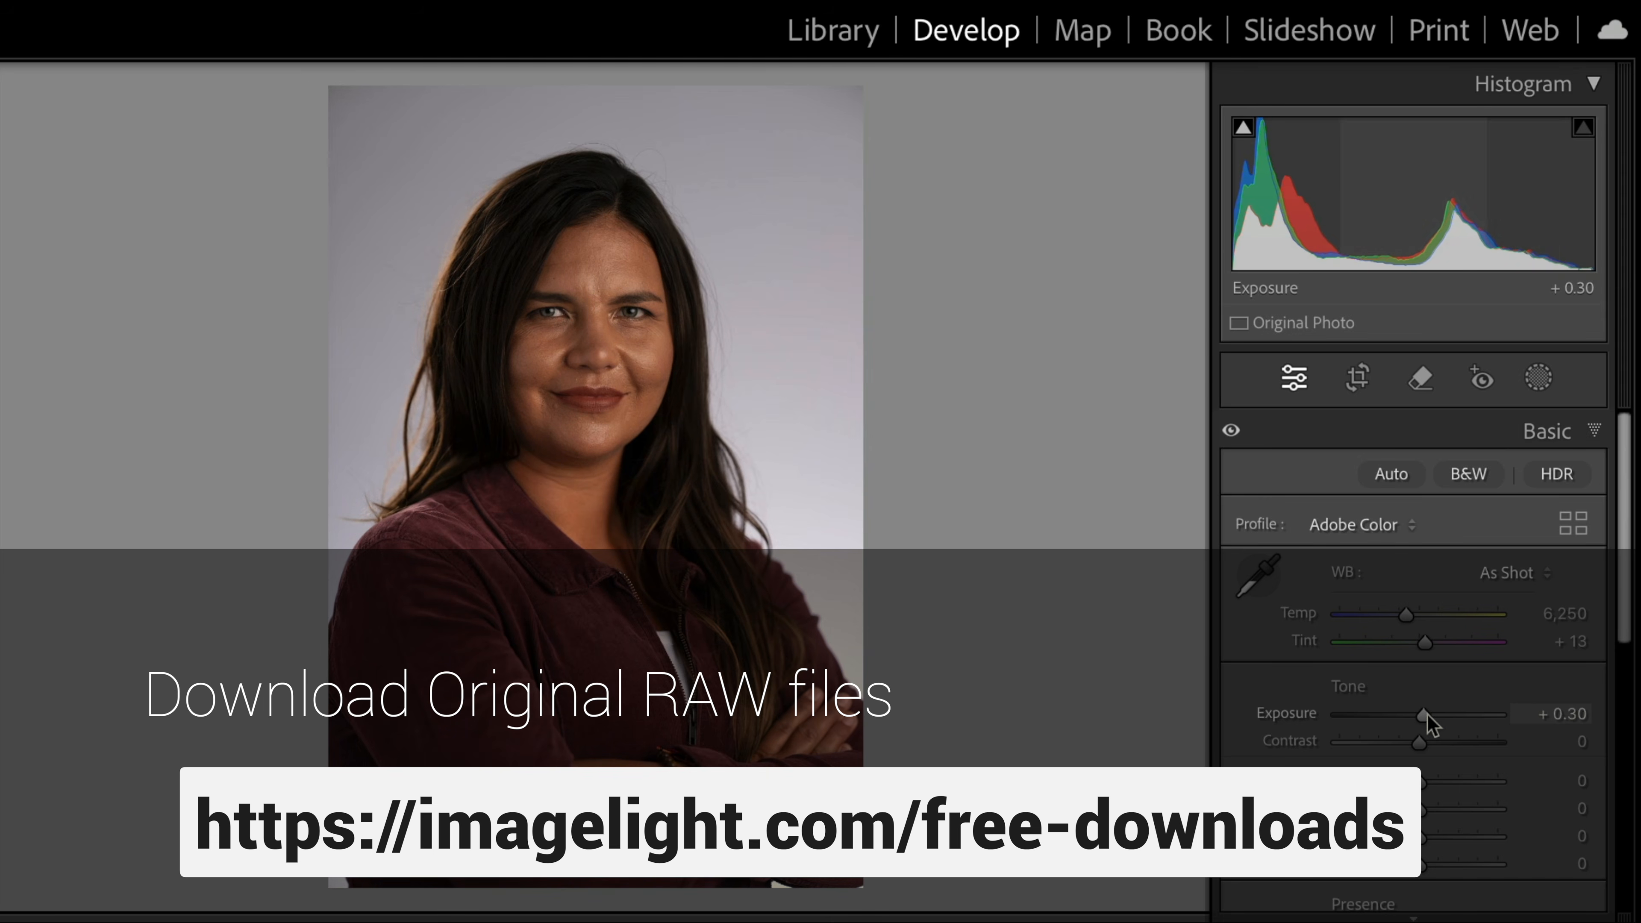
left_click_drag(1425, 809, 1443, 815)
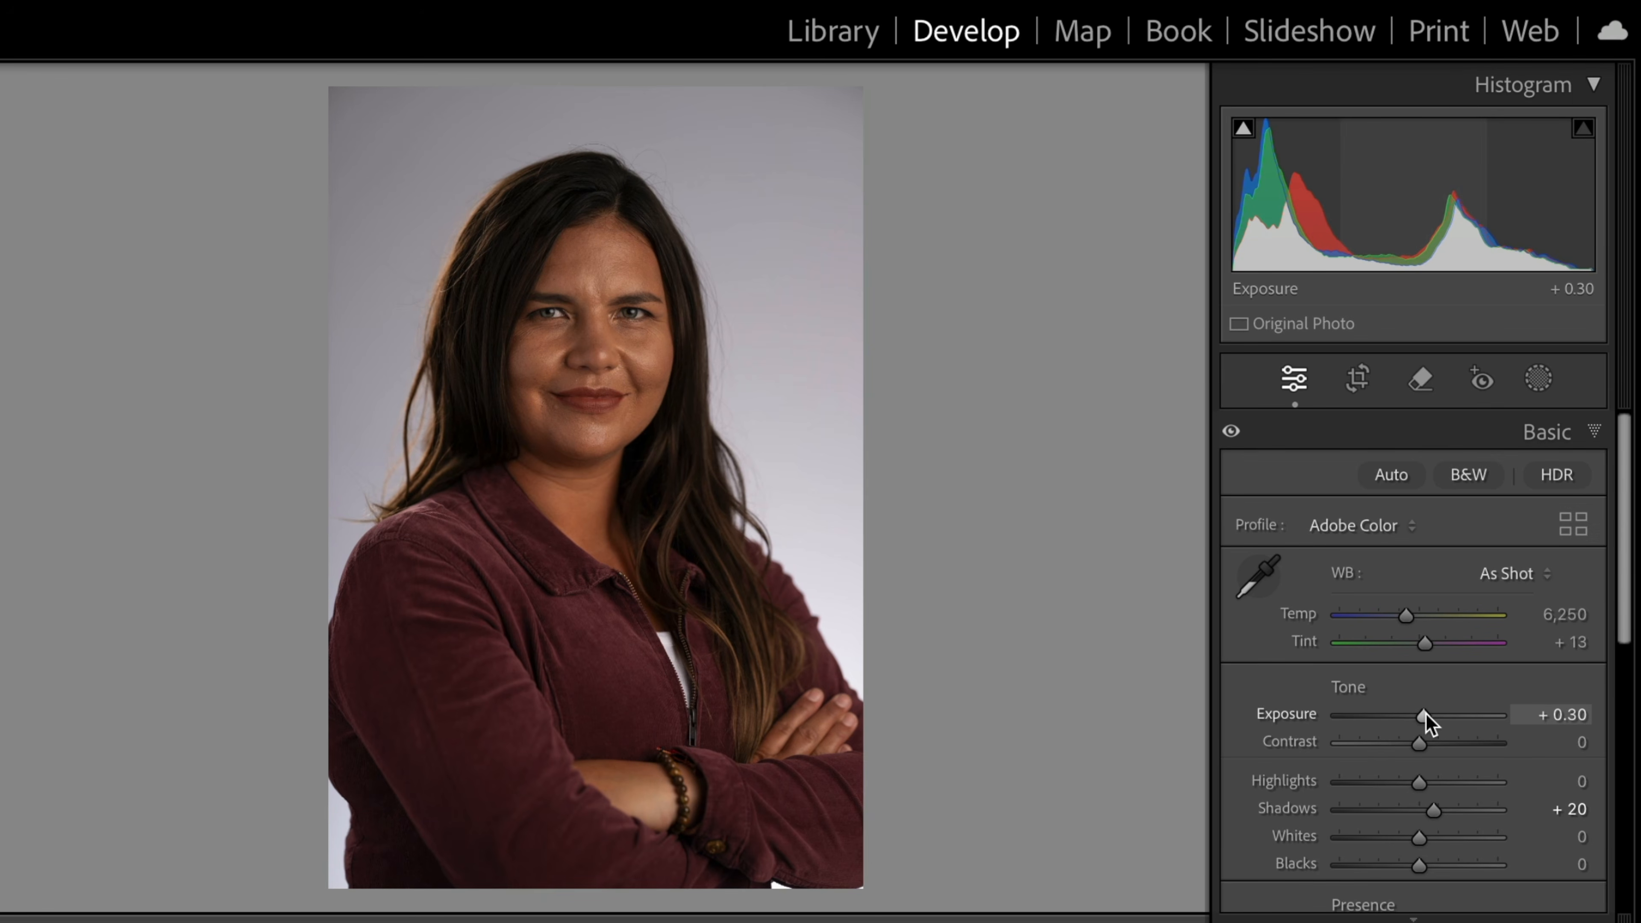
left_click_drag(1426, 713, 1426, 713)
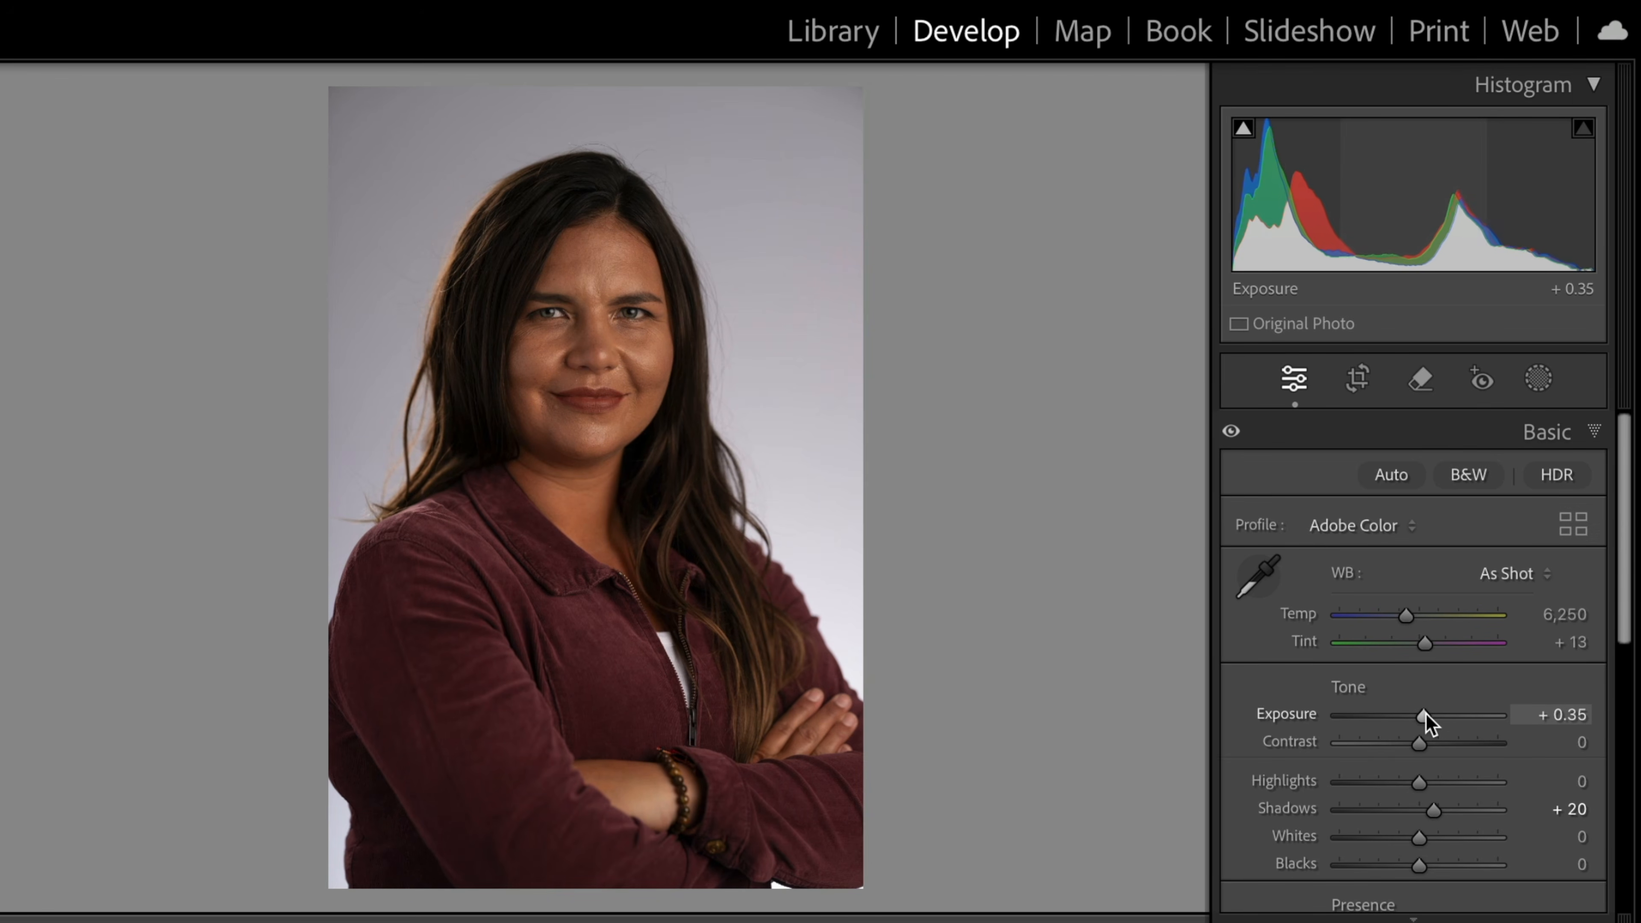
Send the portrait to Adobe Photoshop 2025 for editing.
right_click(562, 360)
mouse_move(601, 490)
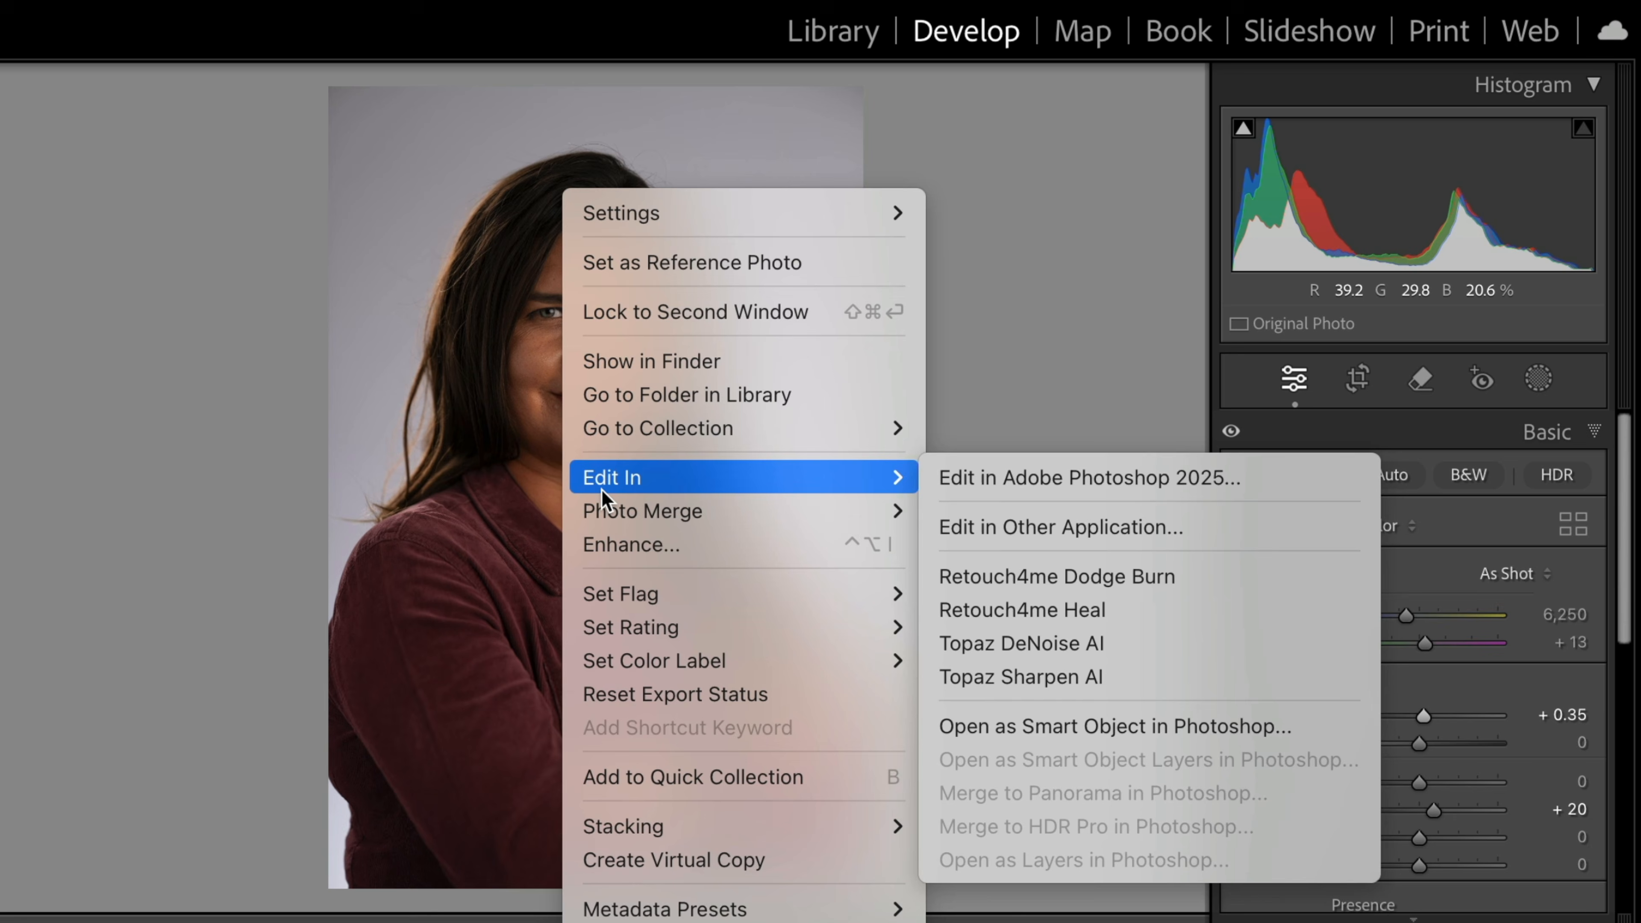
left_click(983, 483)
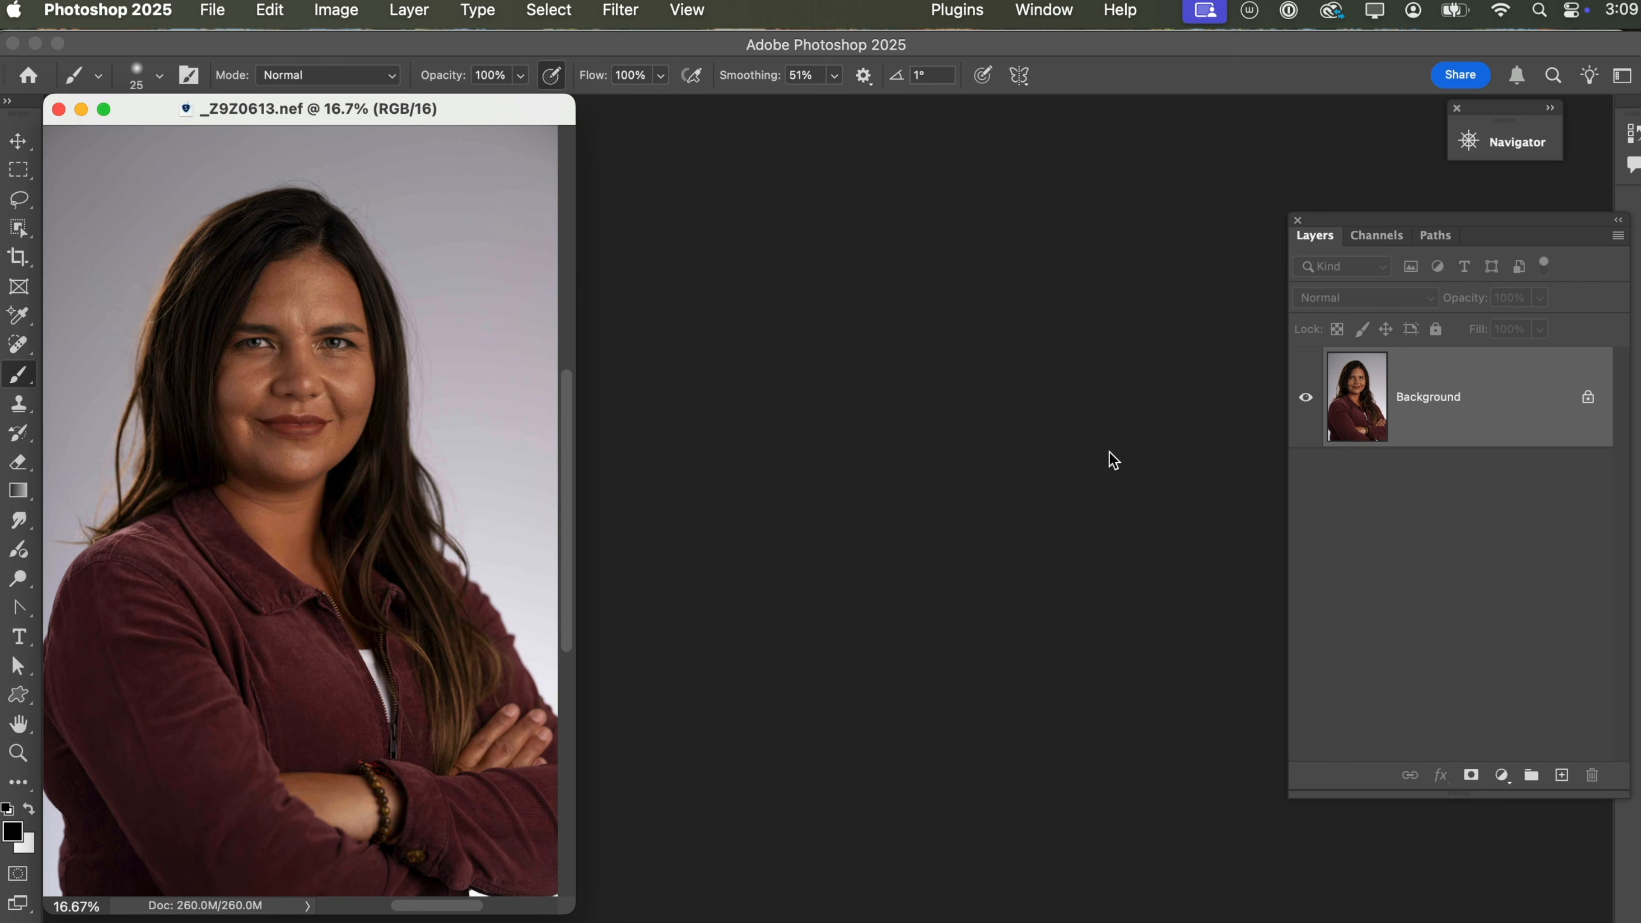
Convert the image to 8 Bits/Channel.
left_click_drag(447, 122, 796, 181)
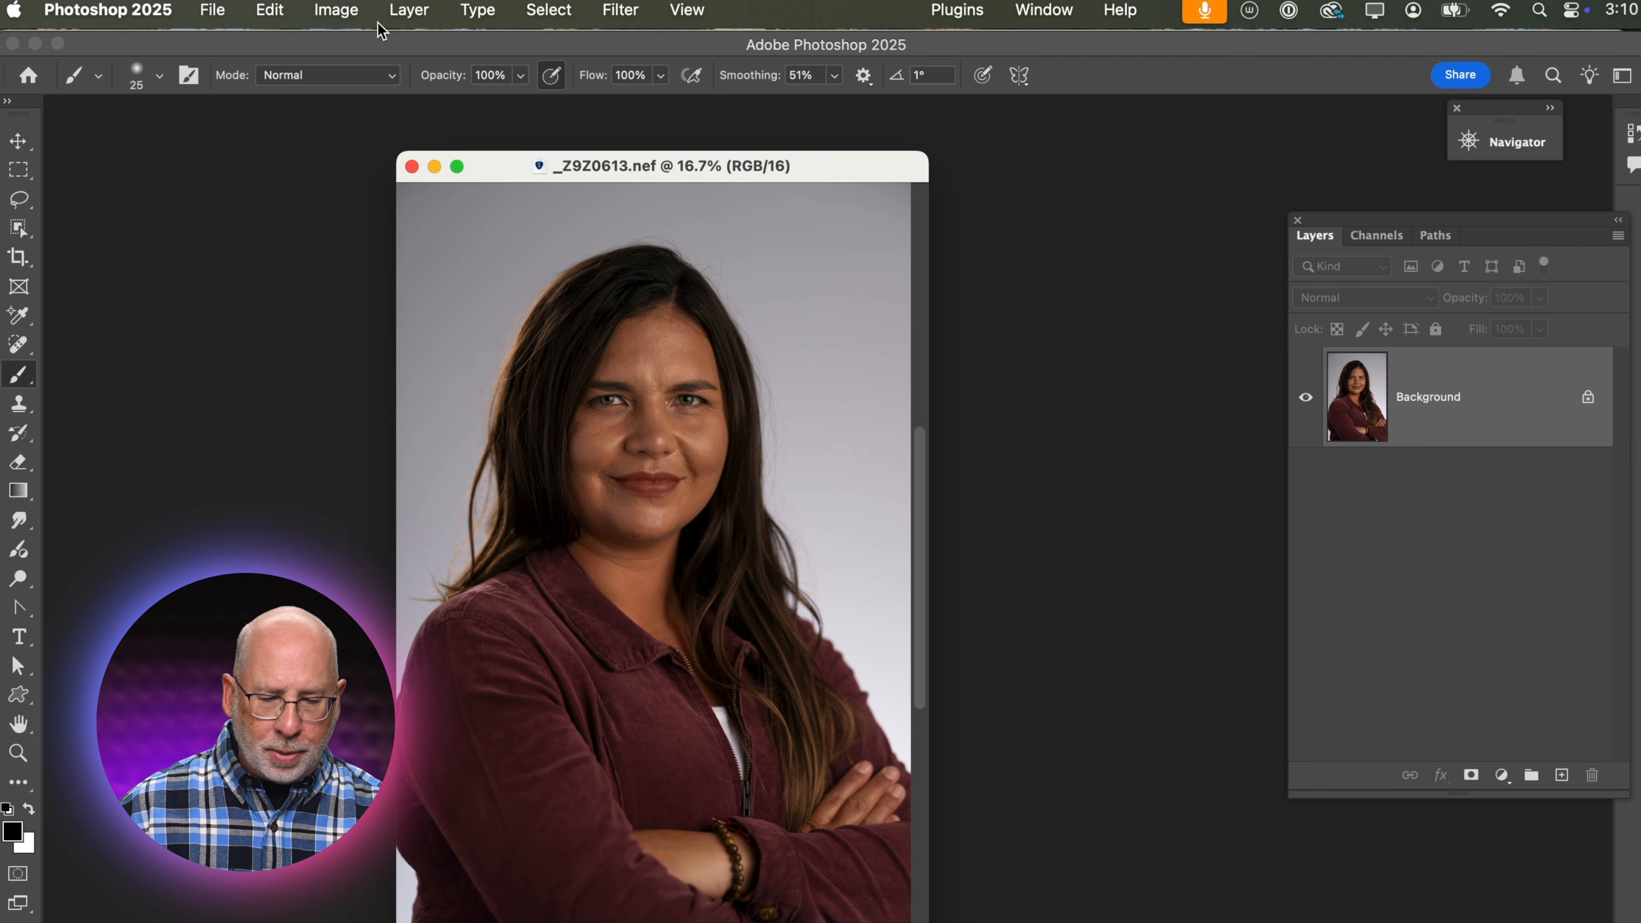
left_click(337, 10)
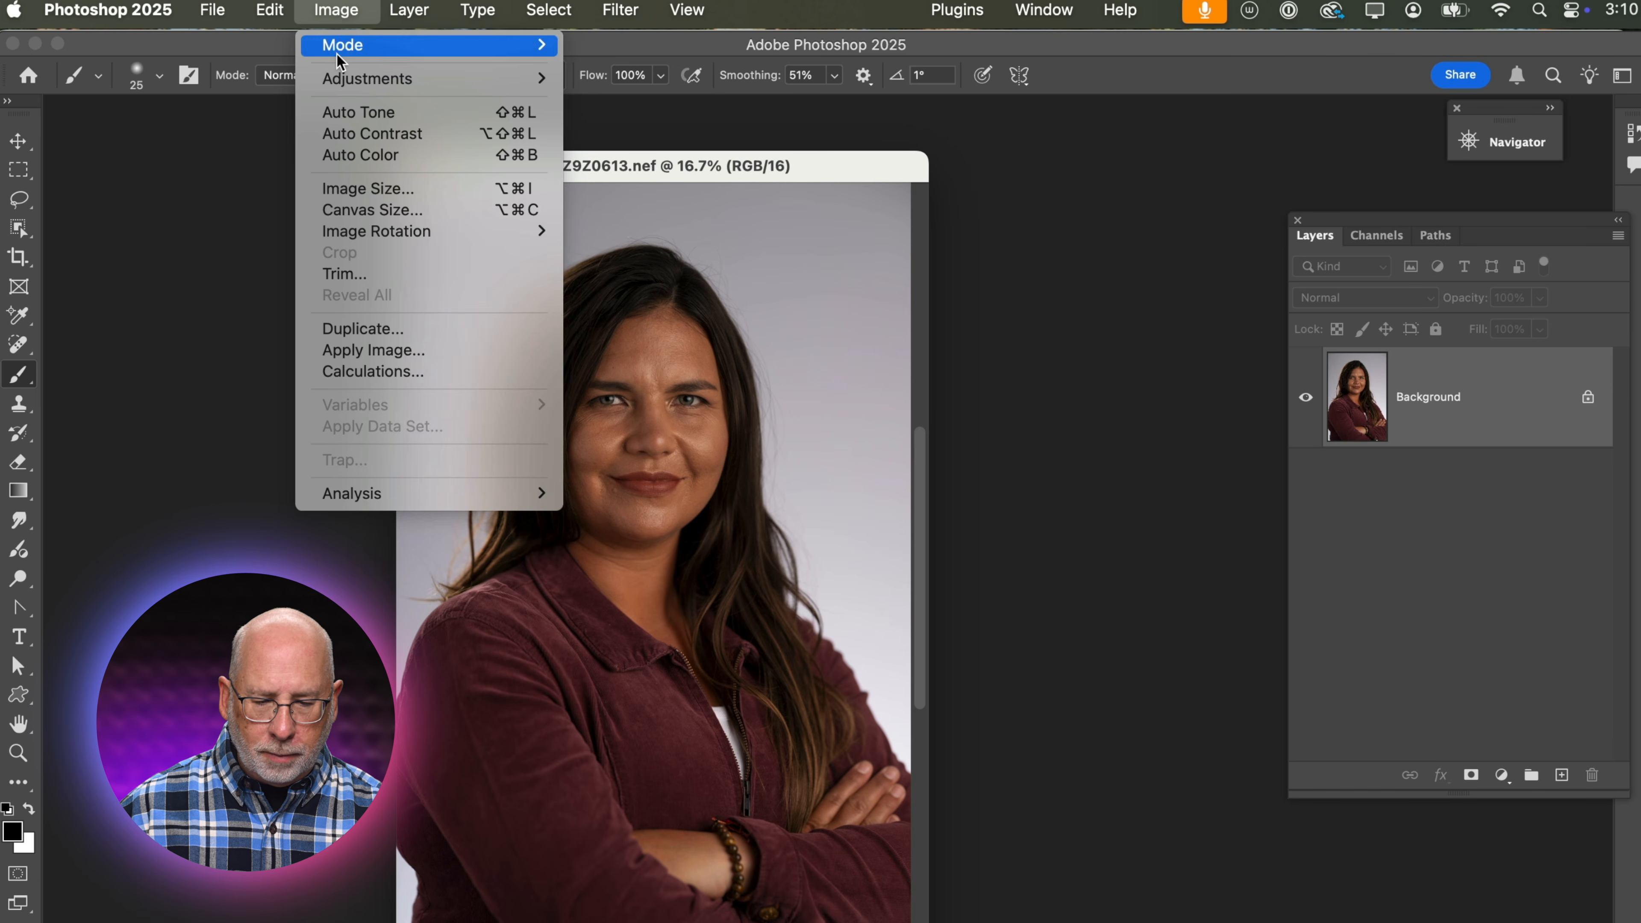
mouse_move(346, 44)
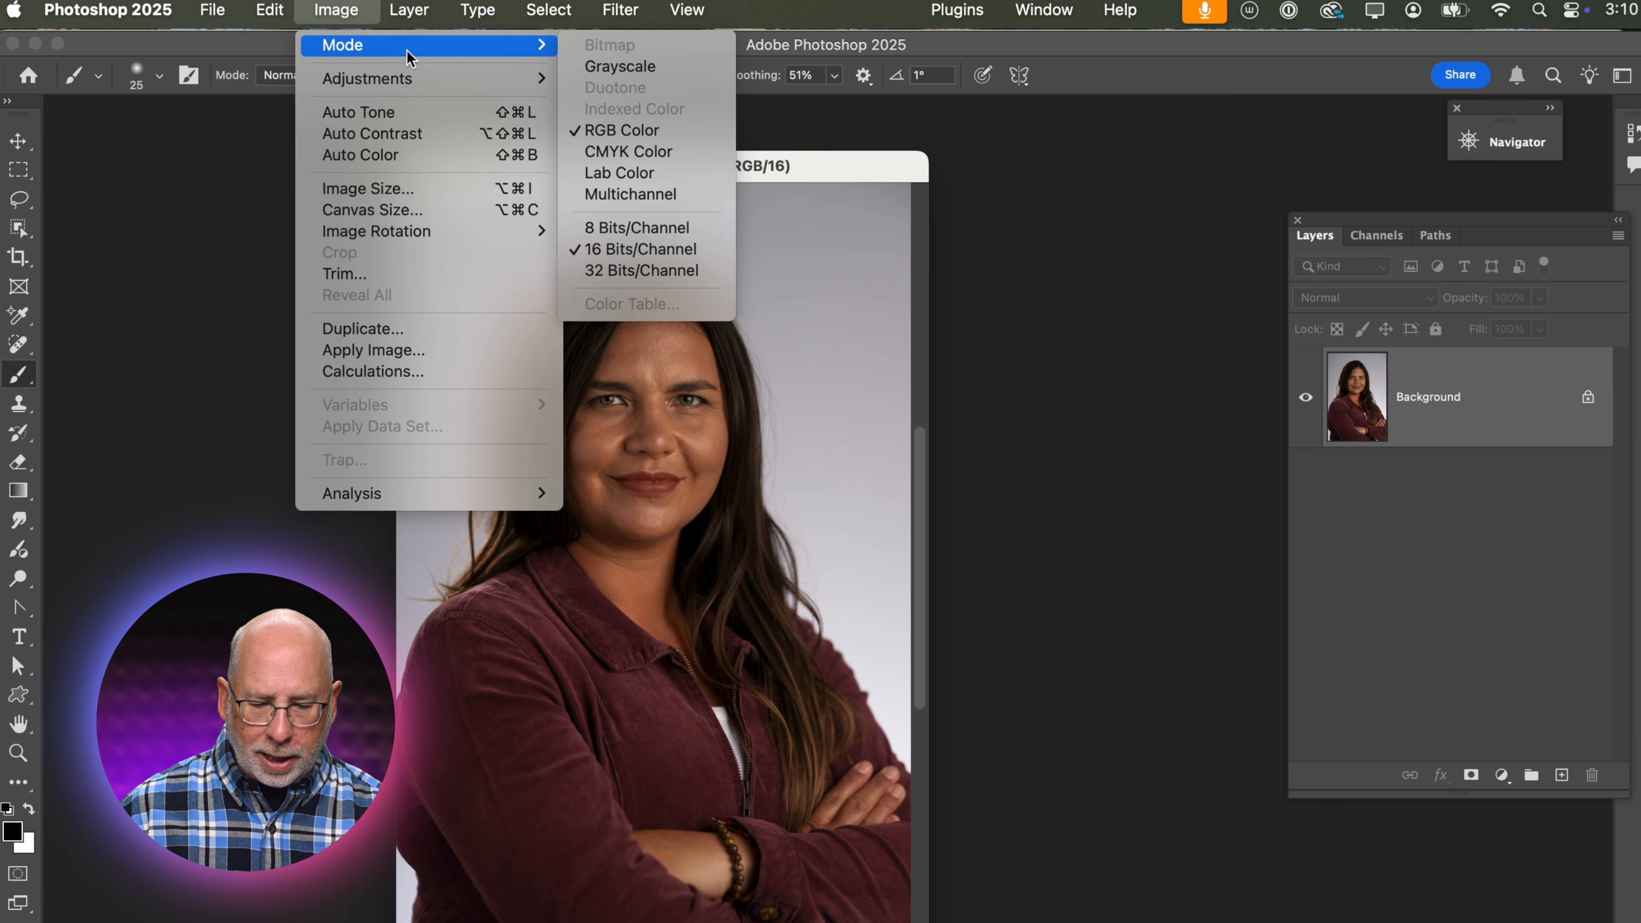
left_click(619, 230)
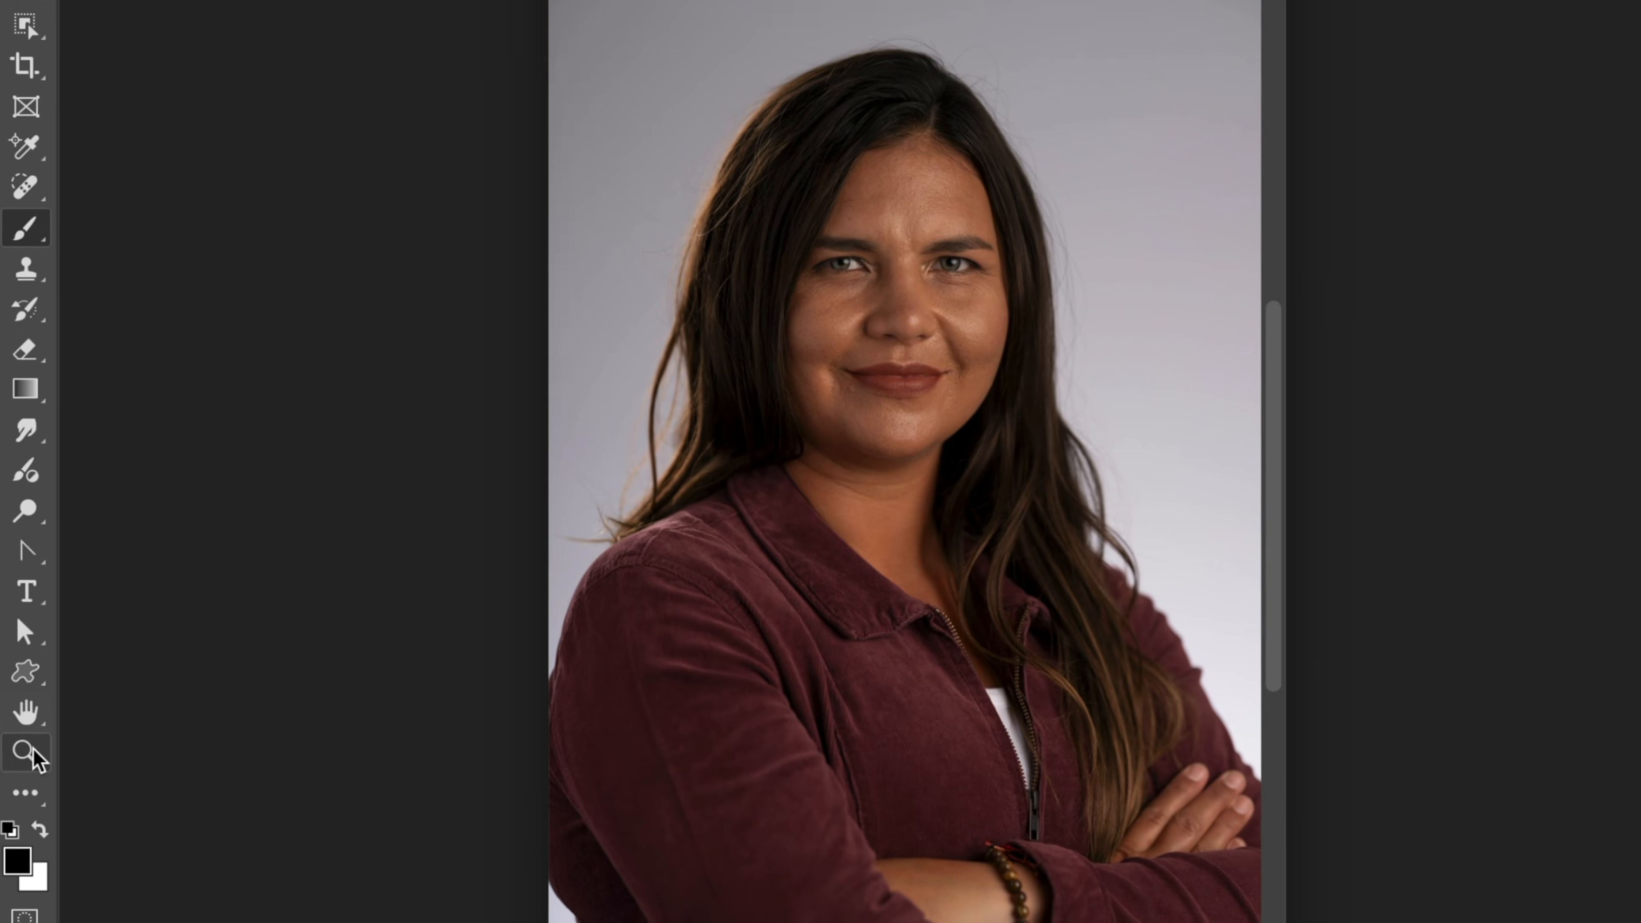
Duplicate the Background layer to retouch the eye on a separate copy.
left_click(18, 753)
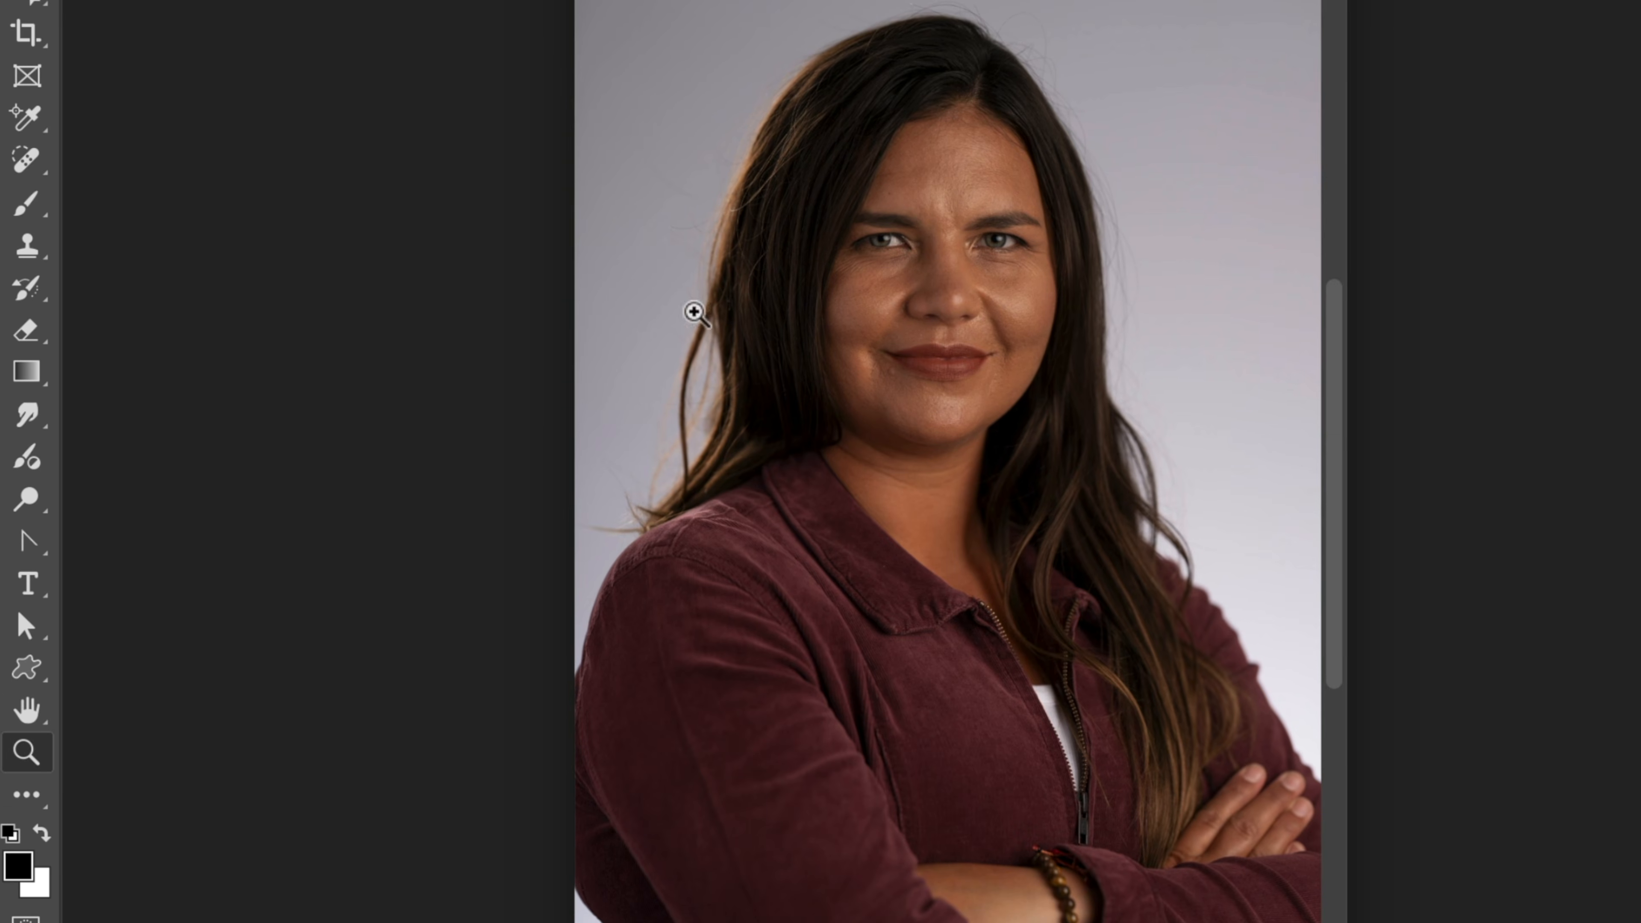
left_click_drag(833, 156, 1023, 308)
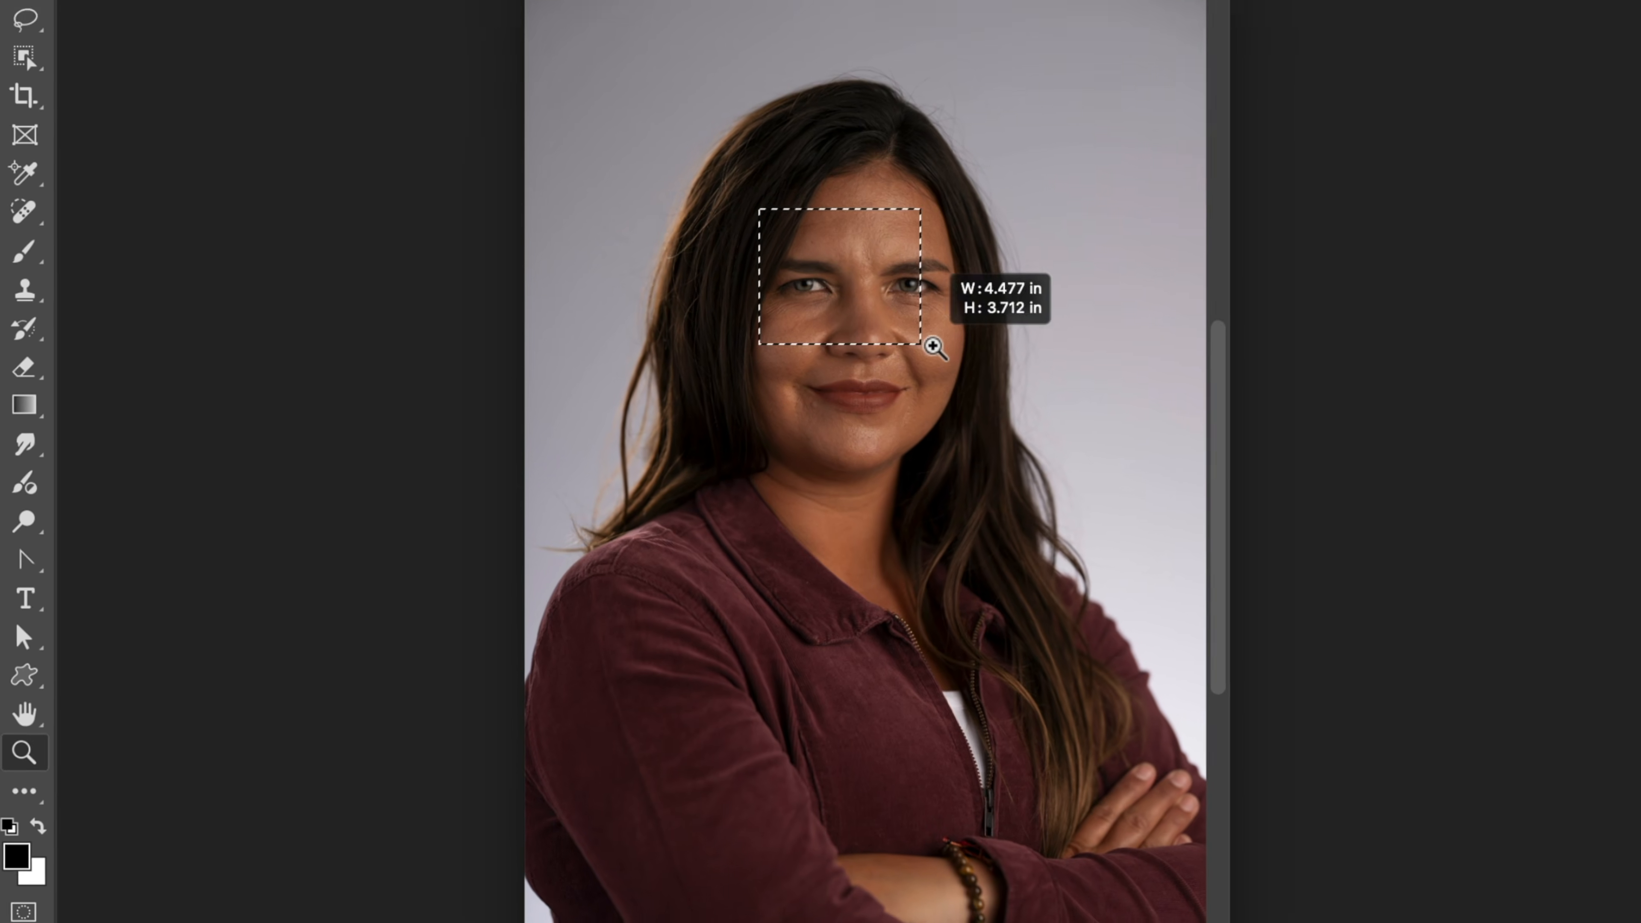
left_click_drag(935, 347, 938, 349)
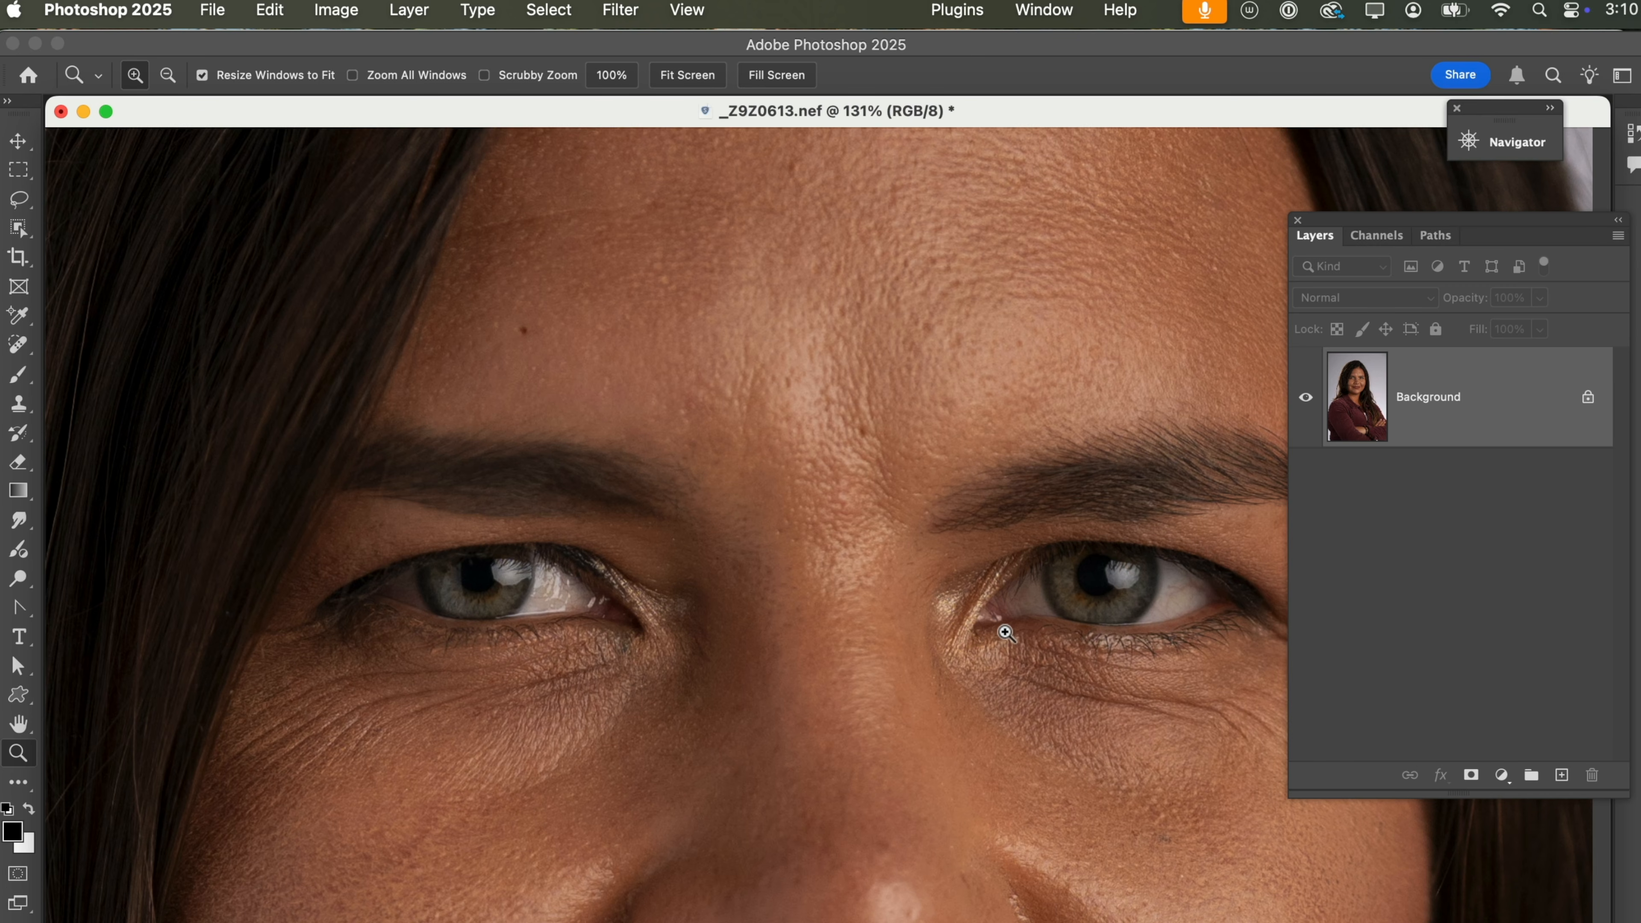
left_click_drag(996, 648, 554, 606)
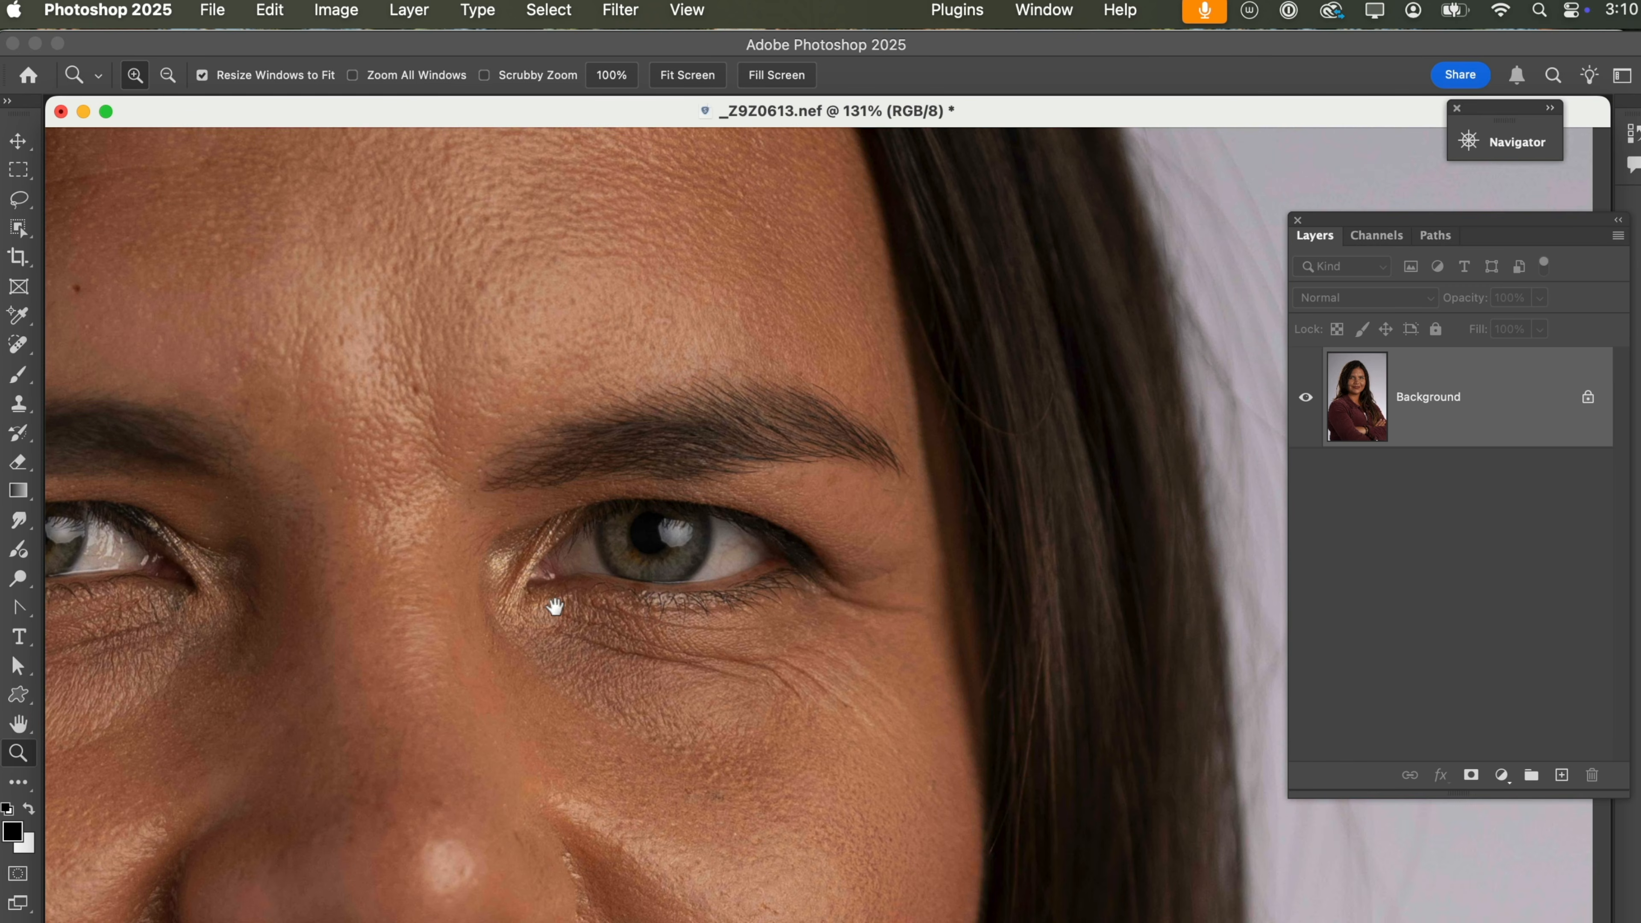
left_click_drag(334, 329, 989, 814)
left_click_drag(416, 252, 1171, 806)
left_click_drag(991, 795, 871, 788)
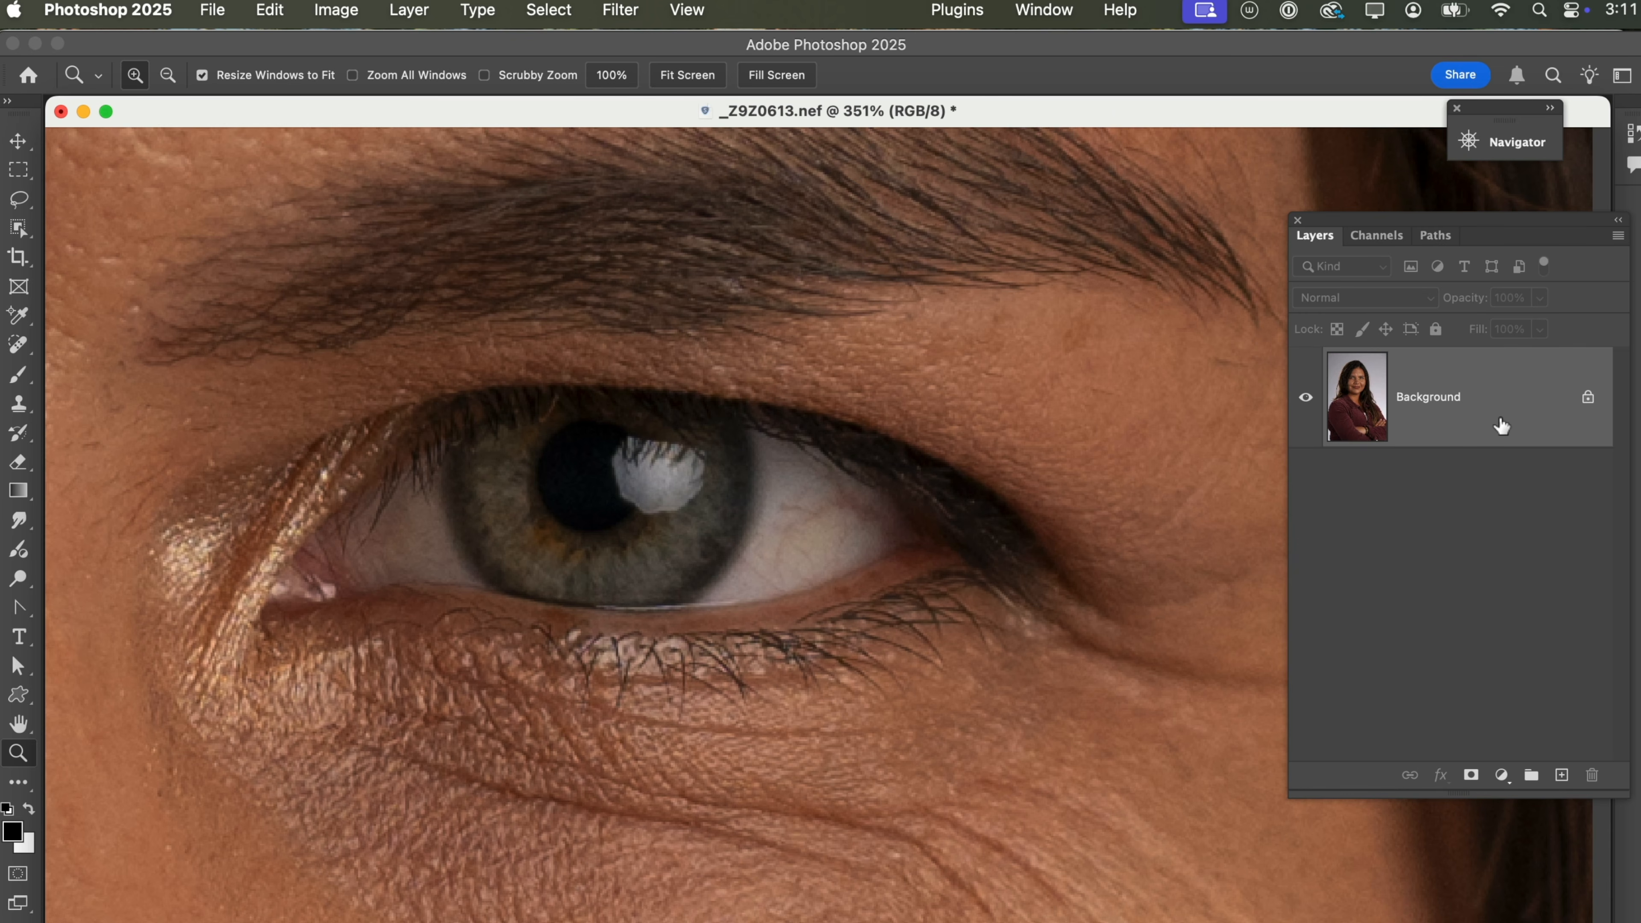
key("super+j")
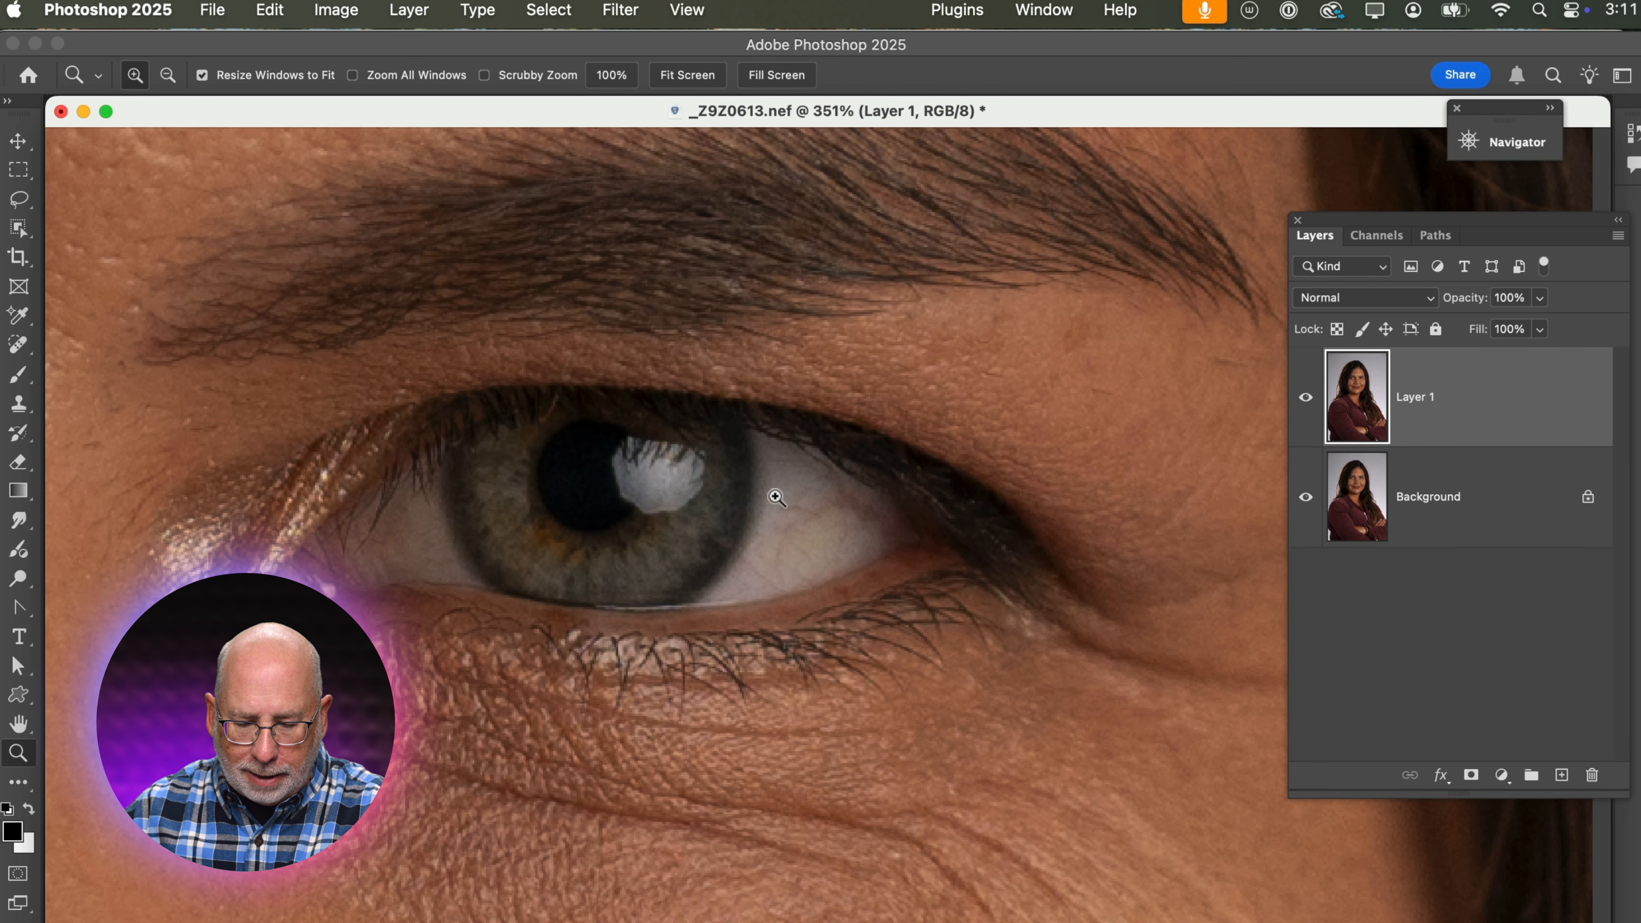
Set up the Clone Stamp tool with 24% opacity for retouching the white of the eye.
left_click(767, 464)
left_click(767, 464)
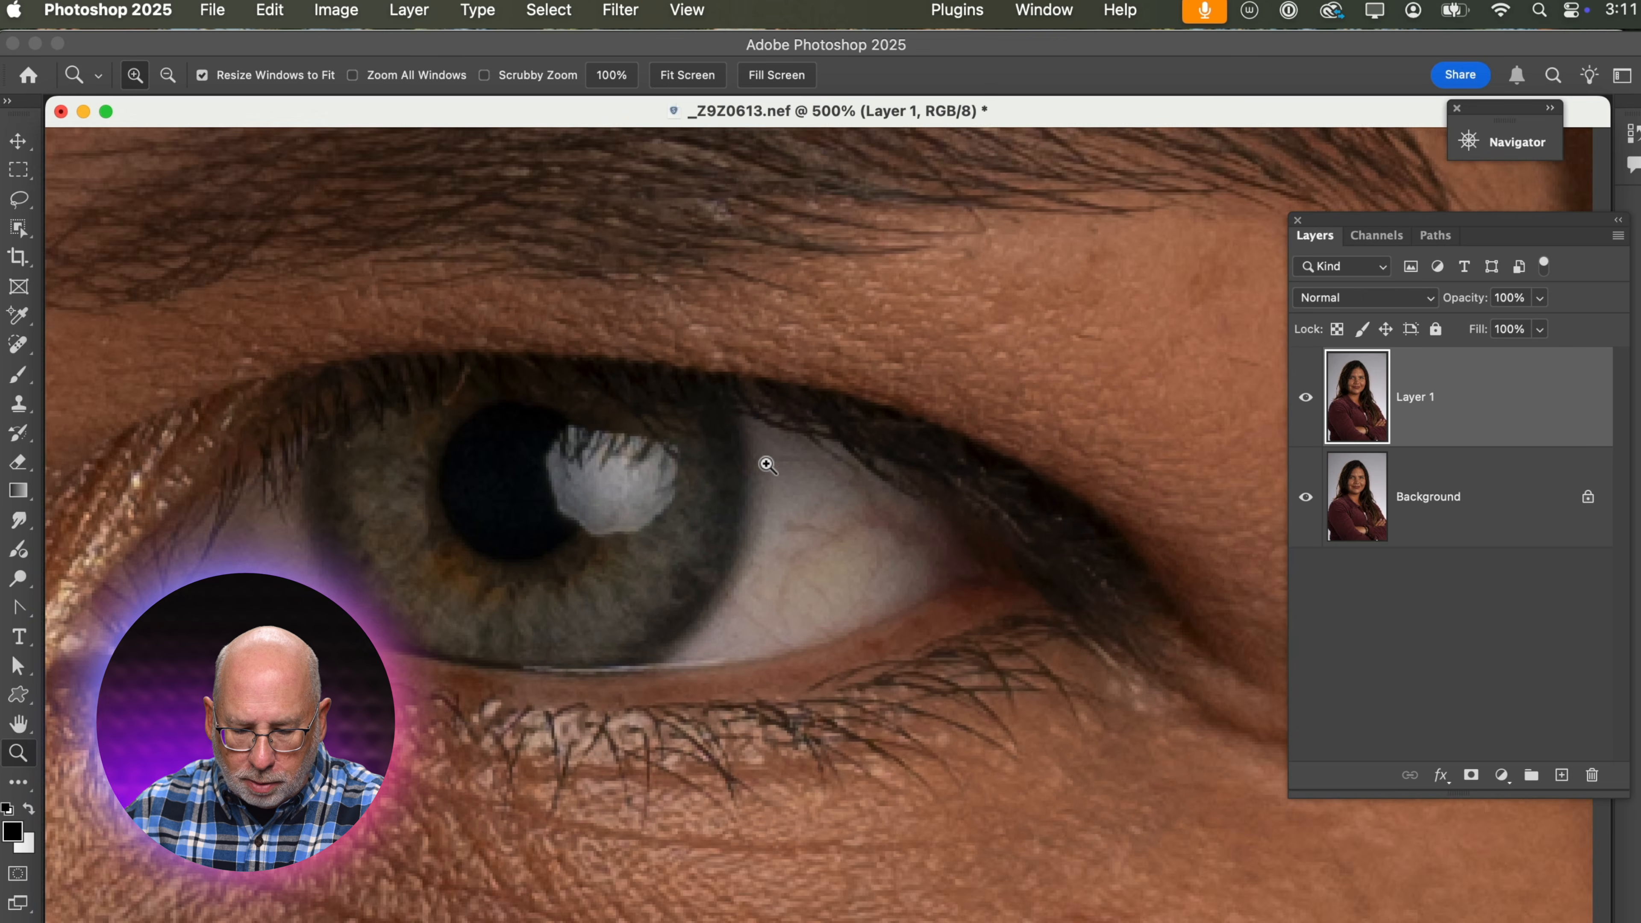
left_click(768, 464)
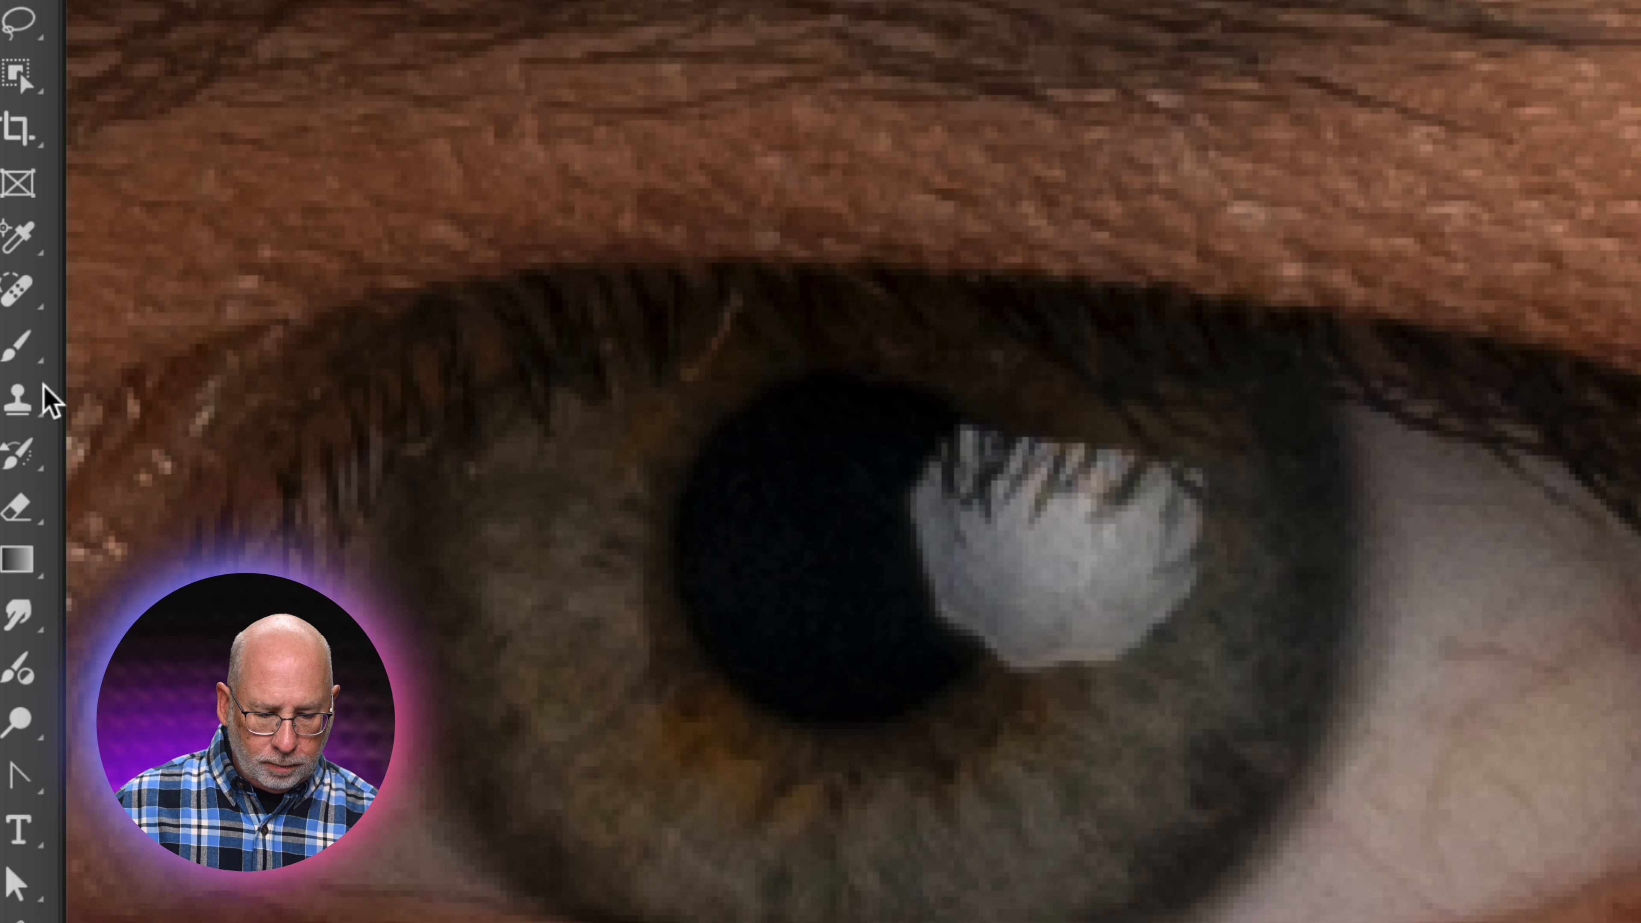
left_click(20, 397)
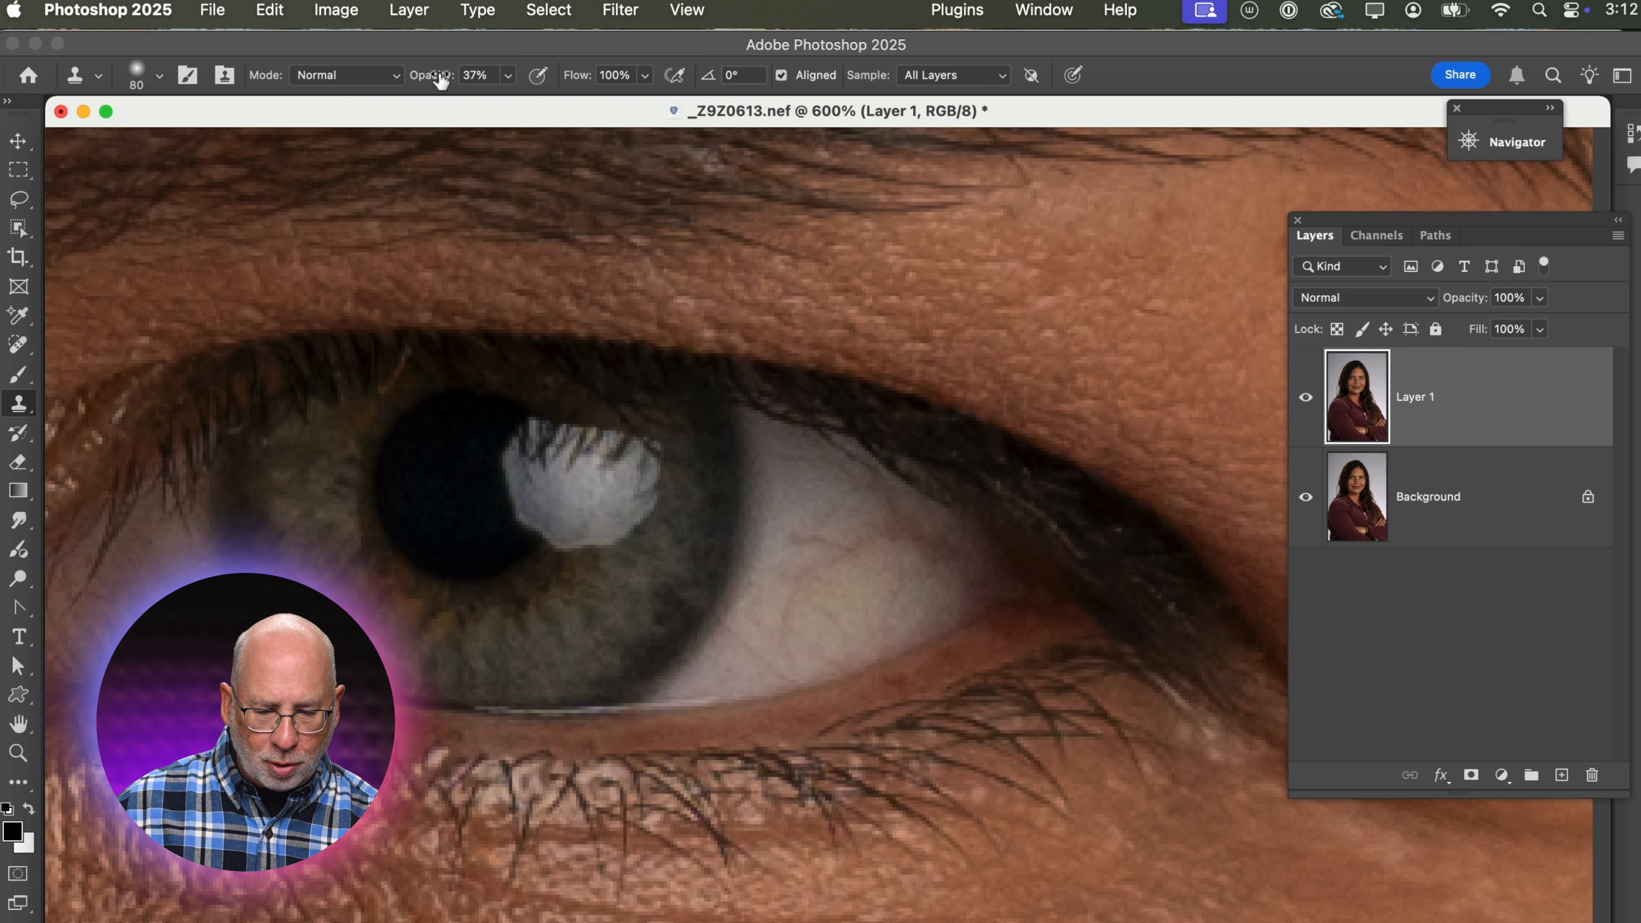
left_click_drag(441, 79, 423, 81)
key("Return")
key("Return")
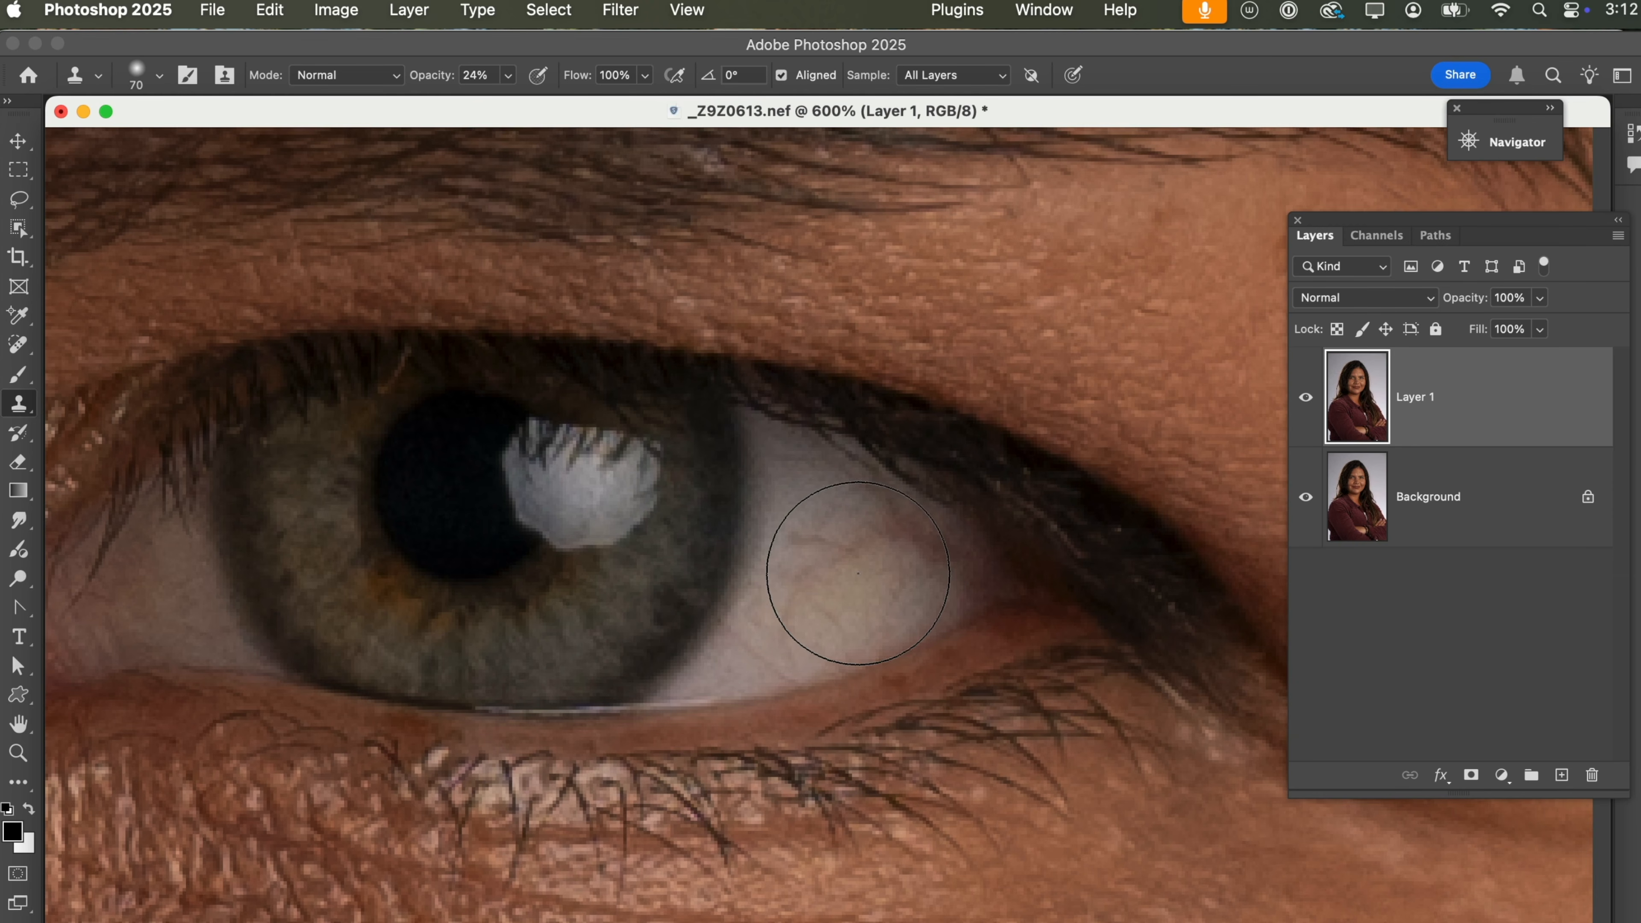
Clone a clean sample from the white of the eye over the nearby red vein with a size 10 brush.
key("bracketleft")
key("bracketleft")
key("bracketleft")
key("bracketleft")
key("bracketleft")
key("bracketleft")
key("bracketleft")
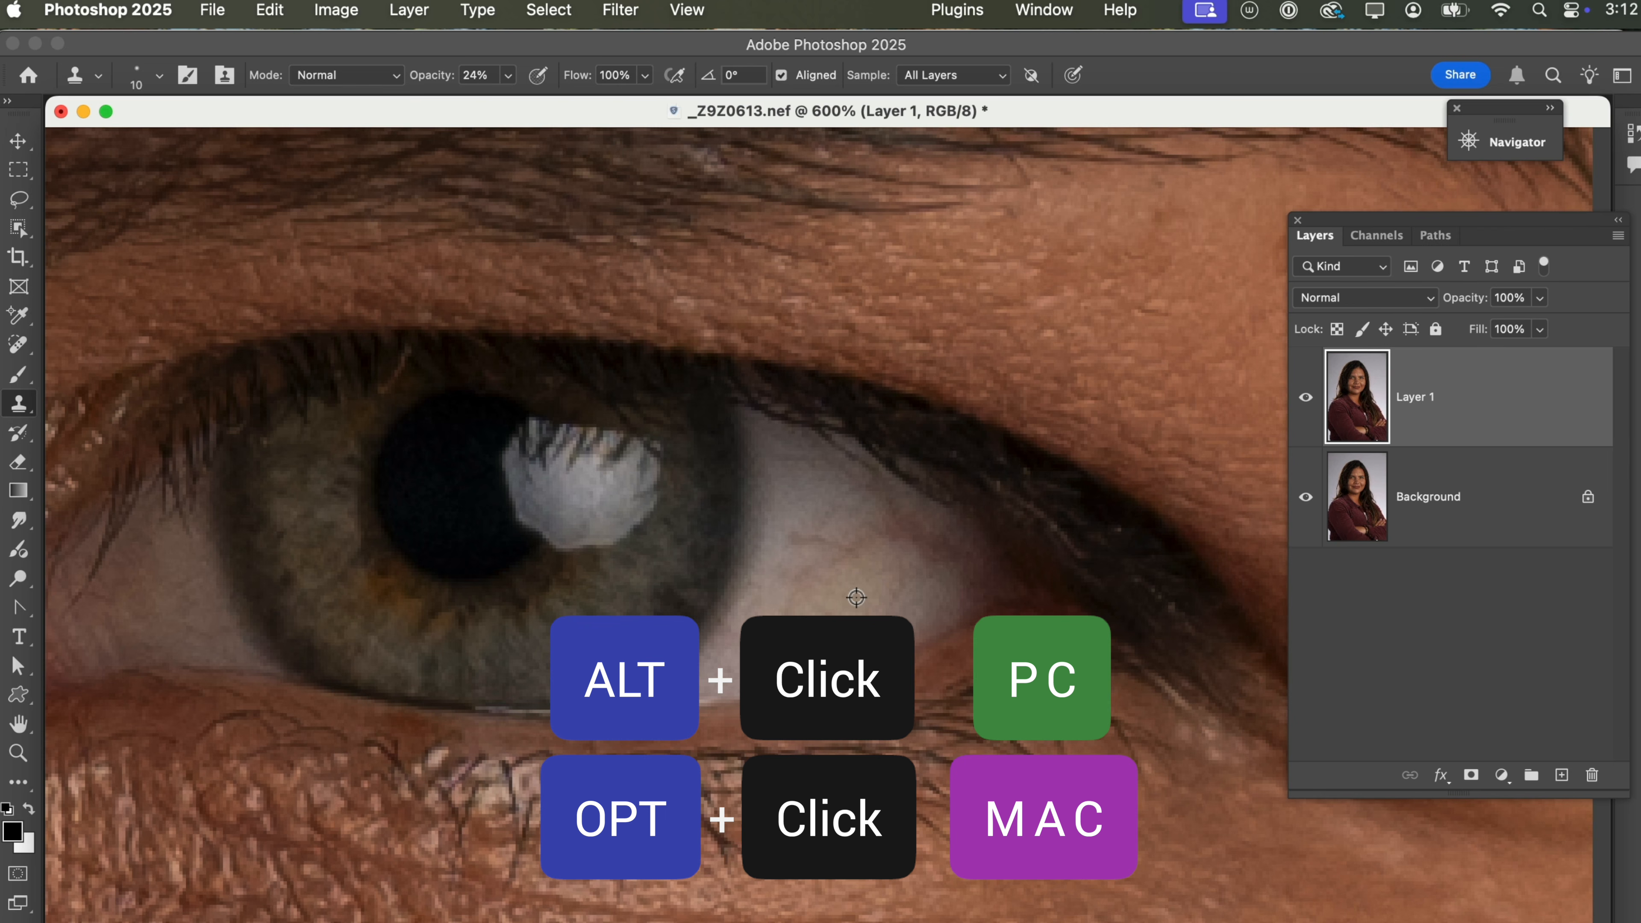
left_click(855, 598, "alt")
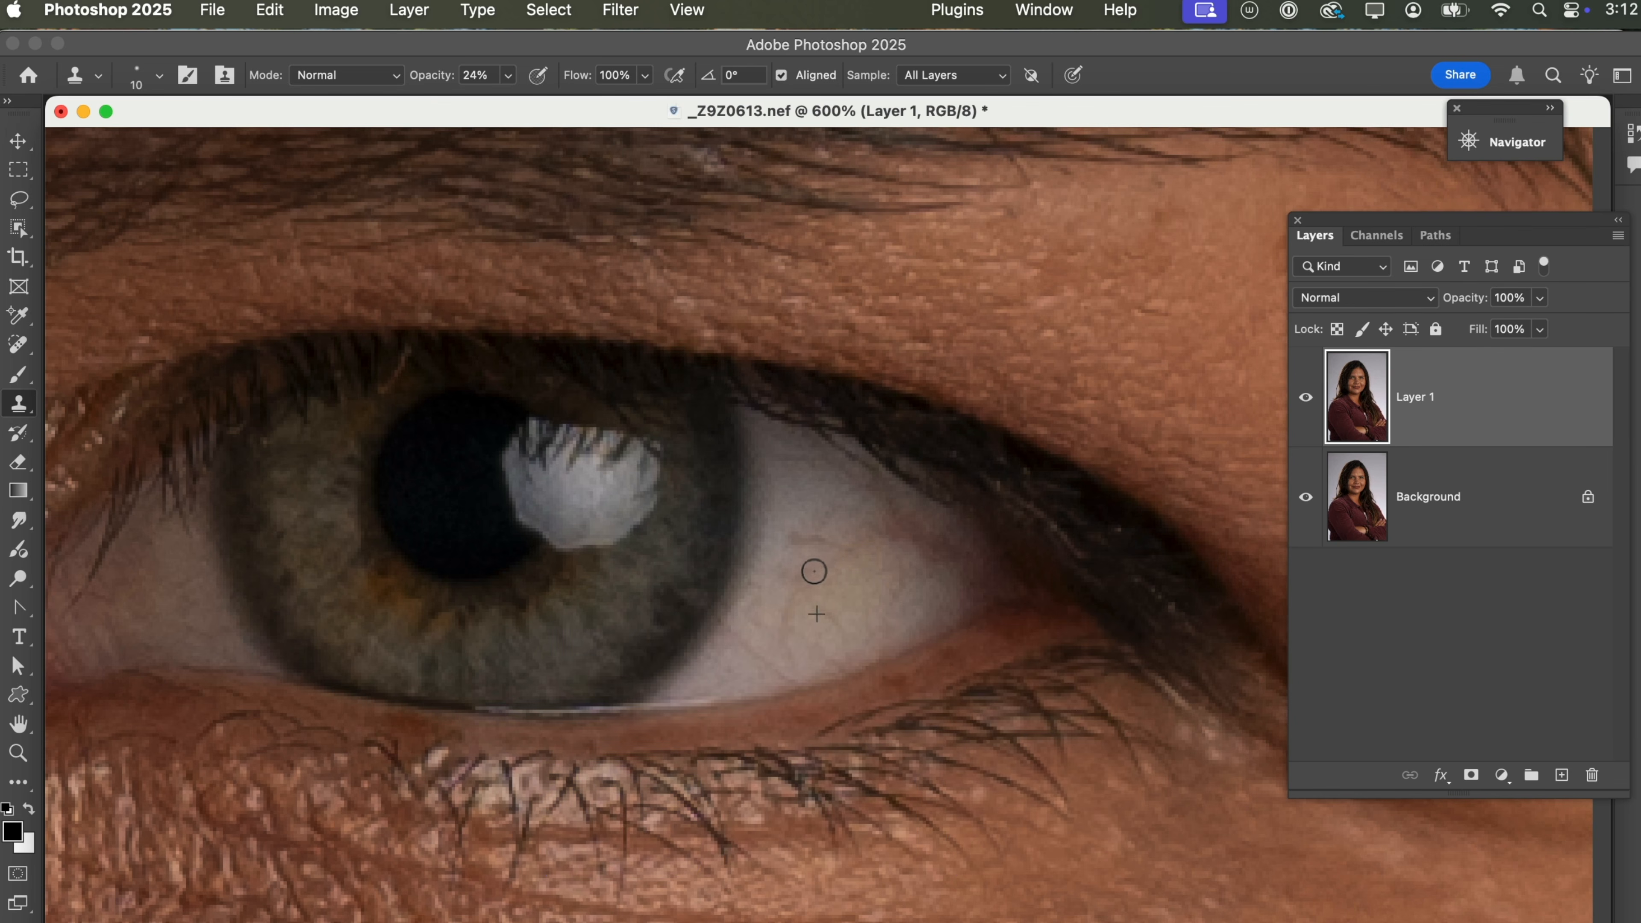
mouse_move(814, 571)
left_mouse_down()
mouse_move(873, 550)
mouse_move(836, 556)
left_mouse_up()
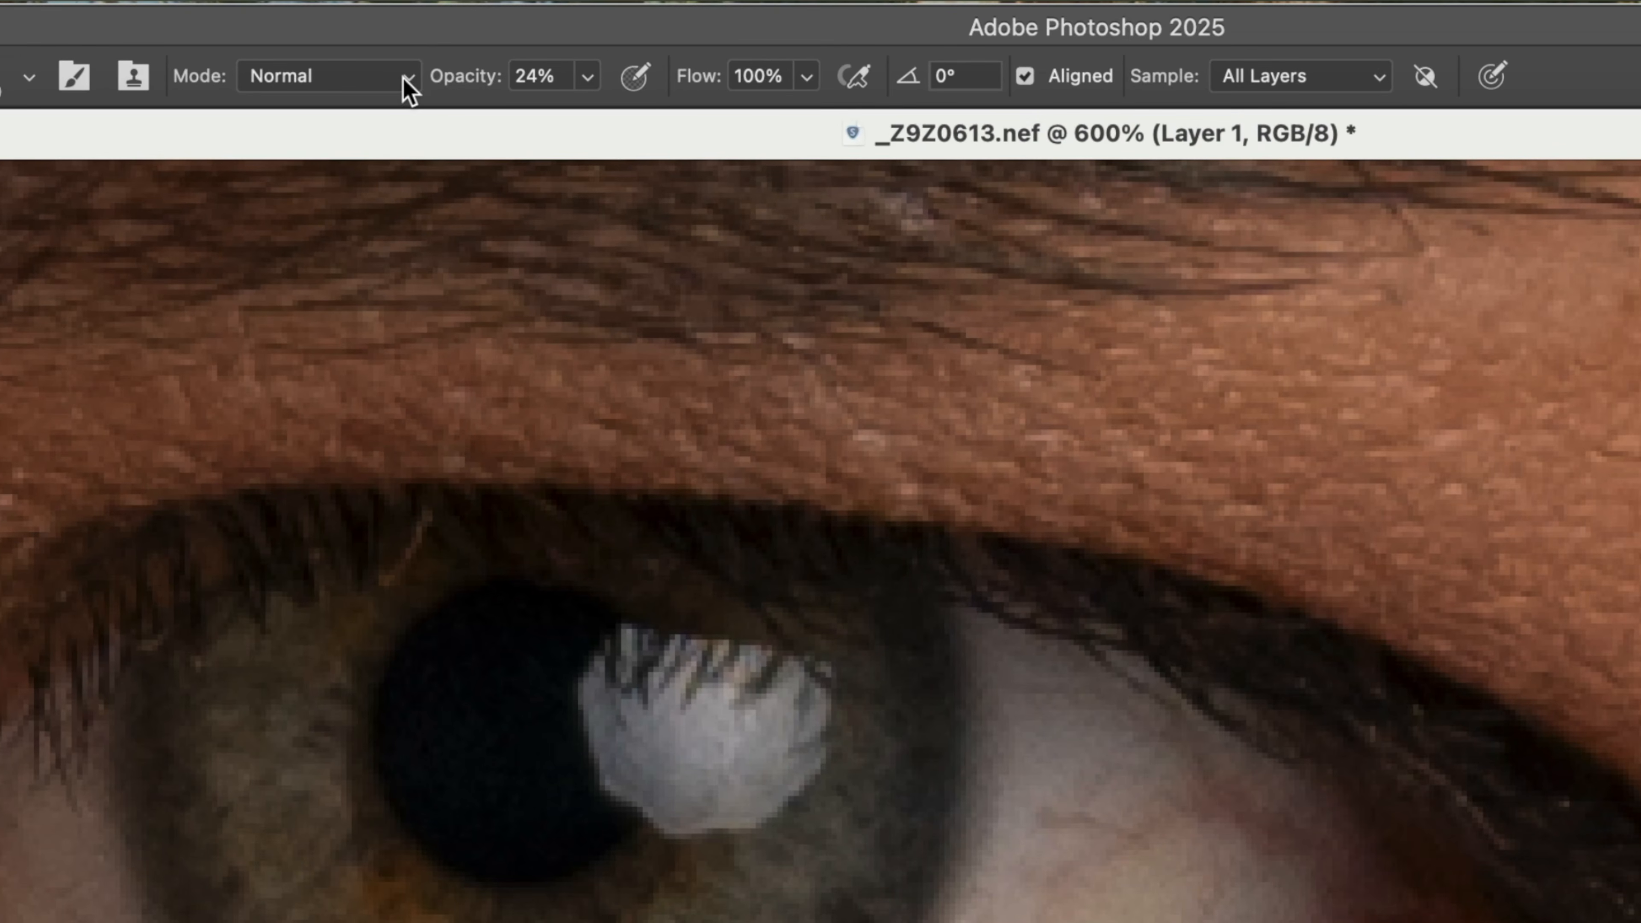
Set the Clone Stamp's blend mode to Lighten and its brush size to 15.
left_click(394, 76)
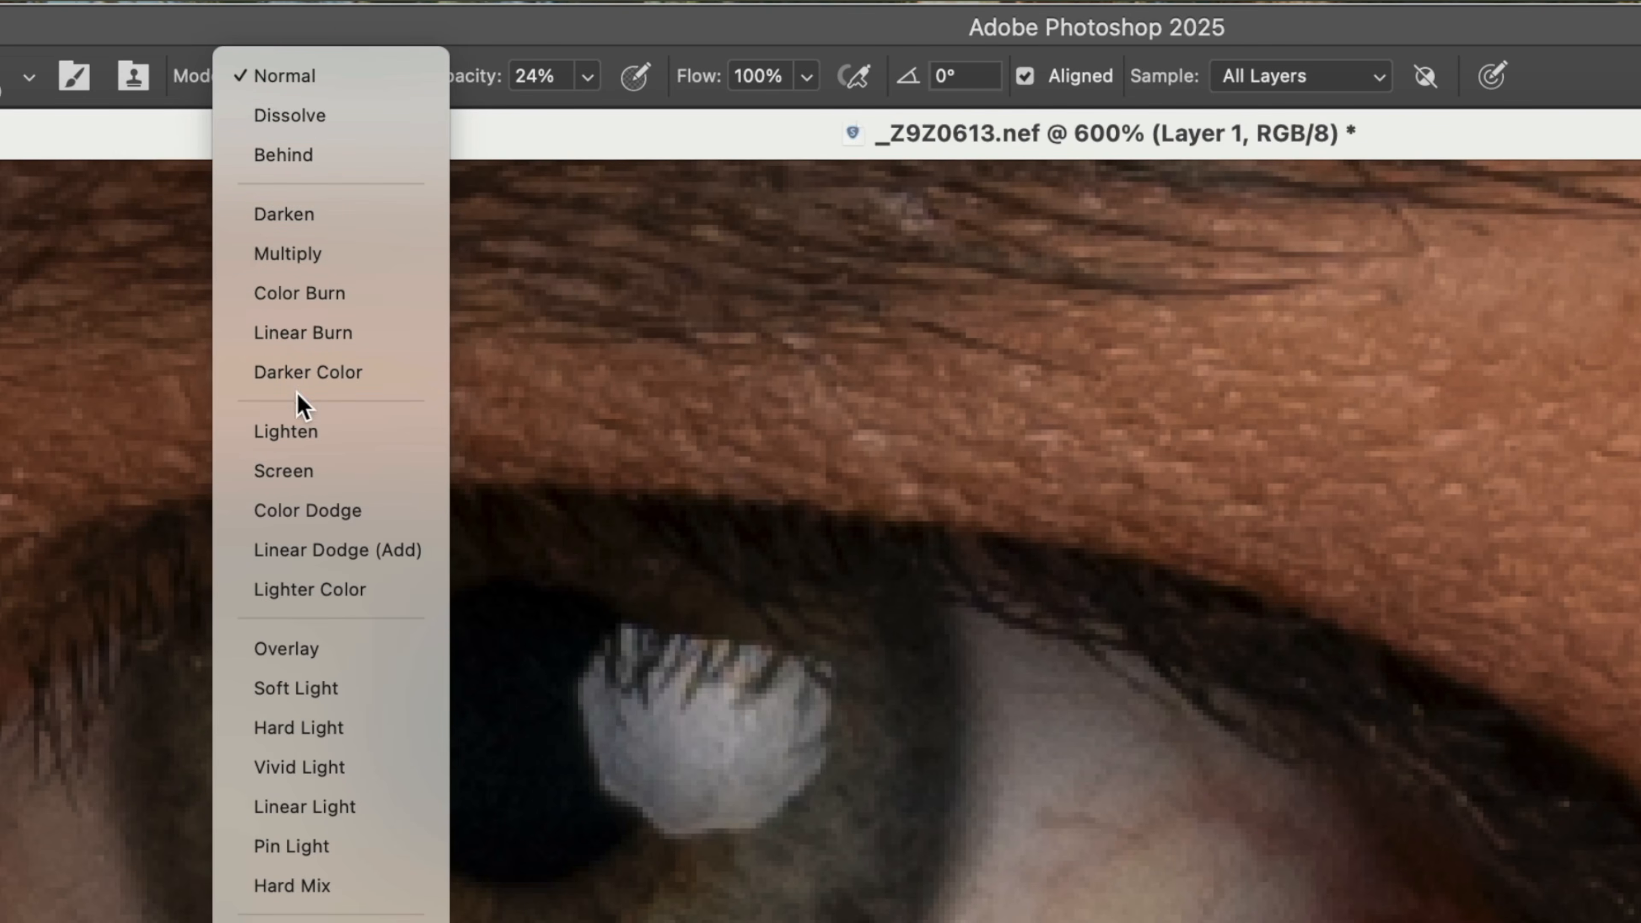
left_click(249, 431)
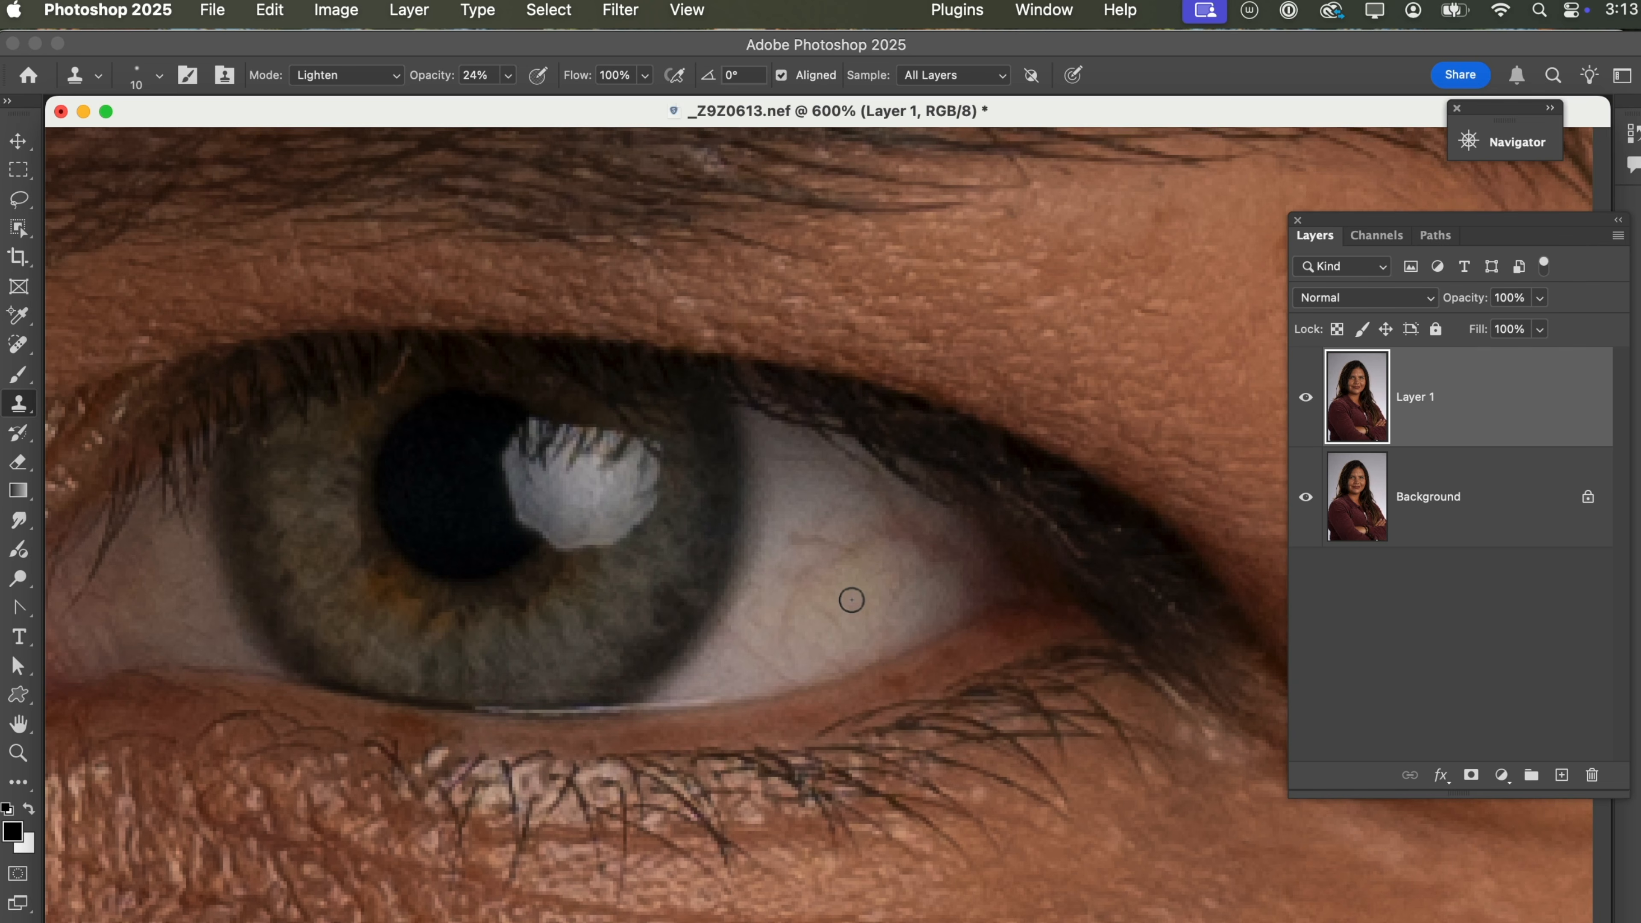
key("bracketright")
Clone clean samples over the remaining red veins in the white of the eye beside the iris, resampling as needed.
left_click(851, 596, "alt")
mouse_move(843, 563)
left_mouse_down()
mouse_move(818, 570)
mouse_move(856, 560)
left_mouse_up()
left_click(807, 482, "alt")
left_click(837, 591, "alt")
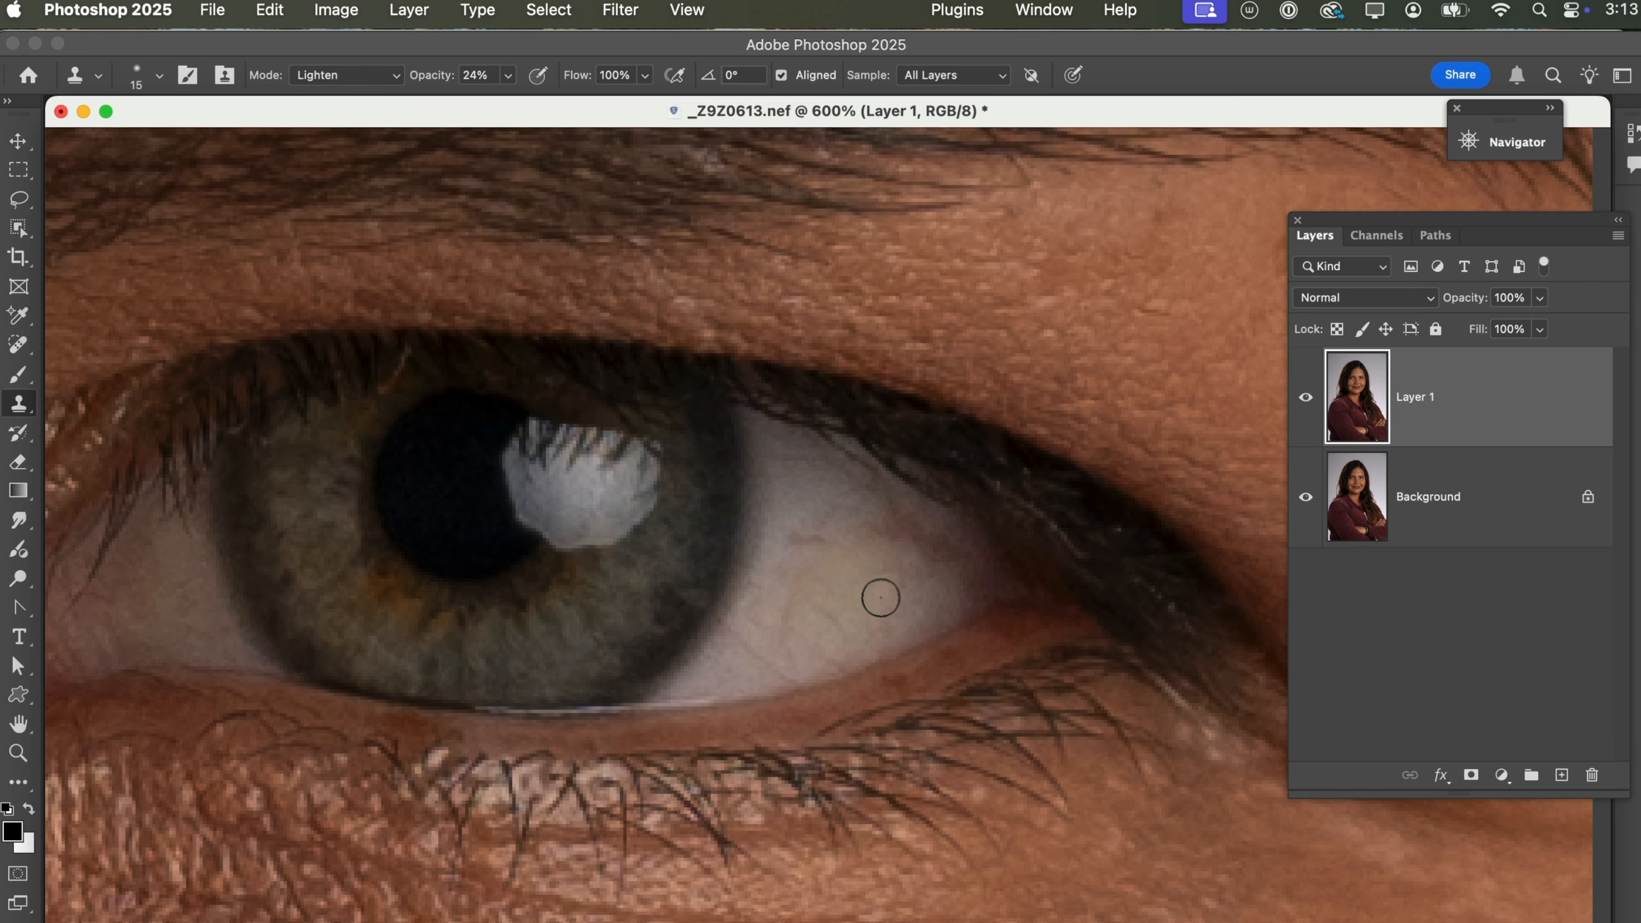
mouse_move(880, 598)
left_mouse_down()
mouse_move(926, 552)
mouse_move(893, 534)
mouse_move(882, 586)
mouse_move(884, 529)
mouse_move(866, 556)
mouse_move(805, 535)
left_mouse_up()
left_click(907, 595, "alt")
left_click(879, 590, "alt")
left_click(858, 578, "alt")
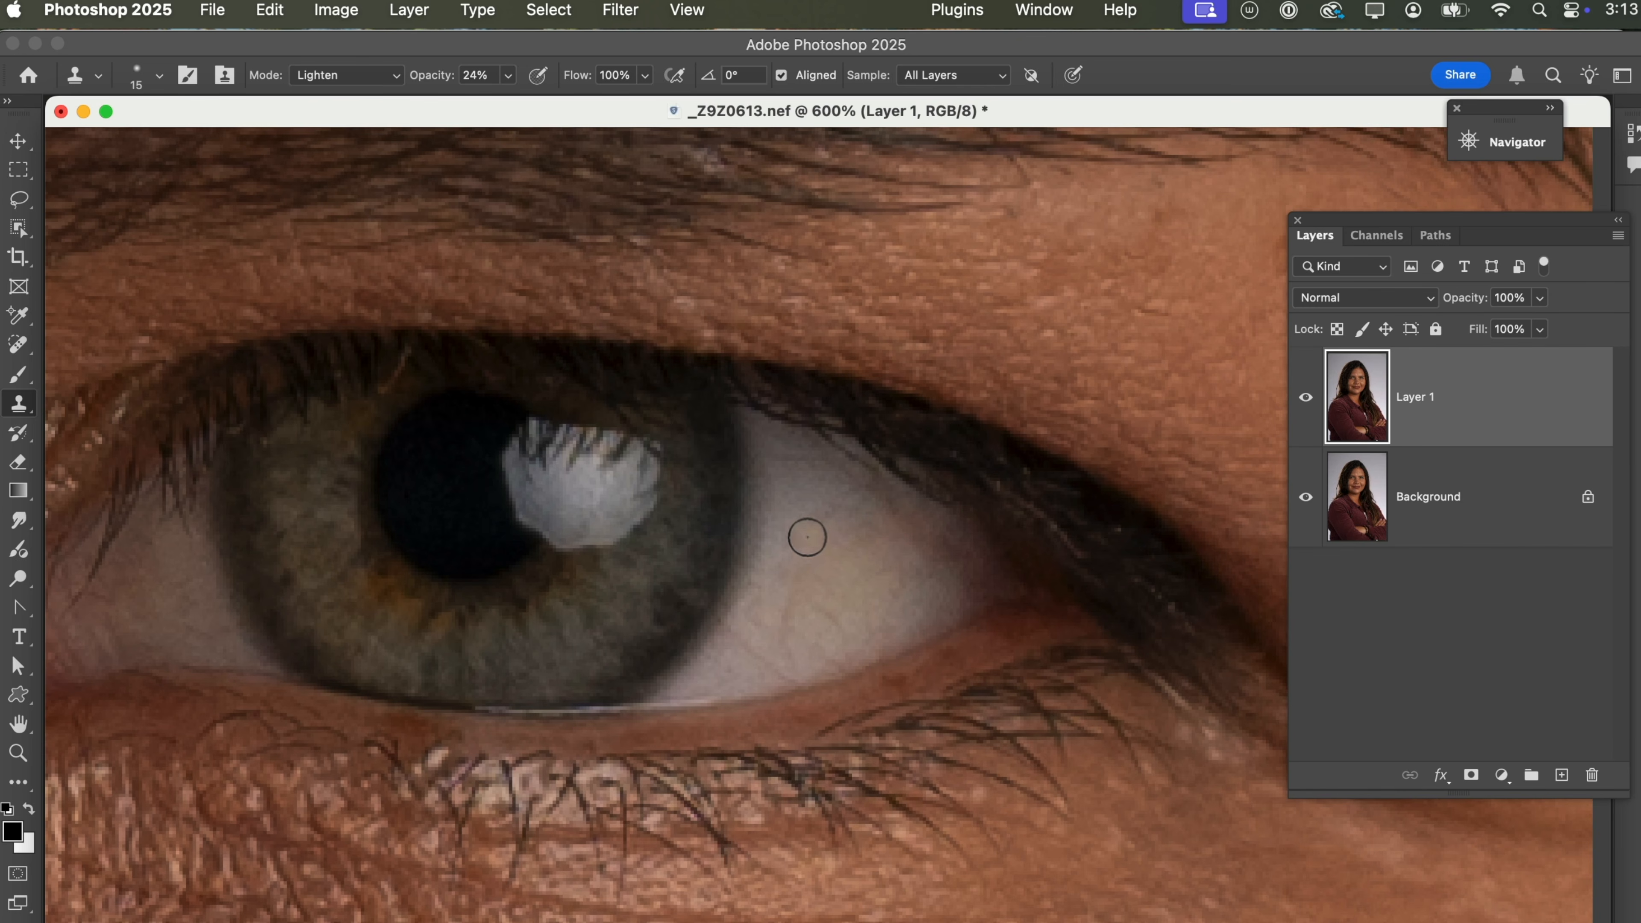
left_click(898, 603)
left_click(844, 578, "alt")
left_click_drag(817, 547, 801, 539)
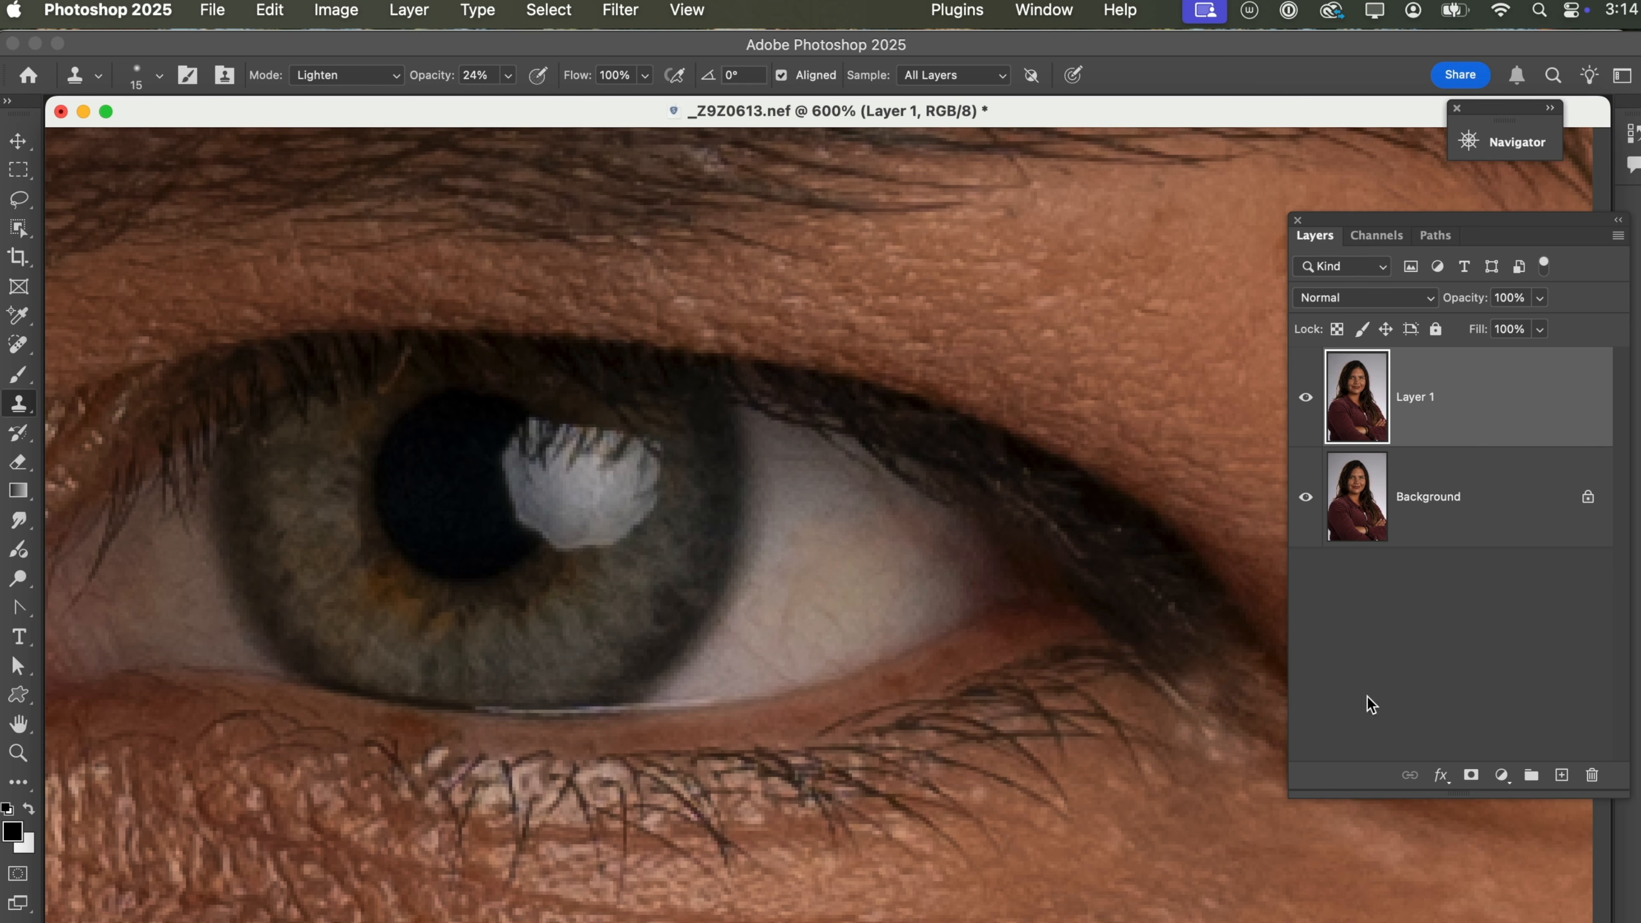
Duplicate the Background layer again and hide the manually retouched Layer 1.
left_click(1473, 521)
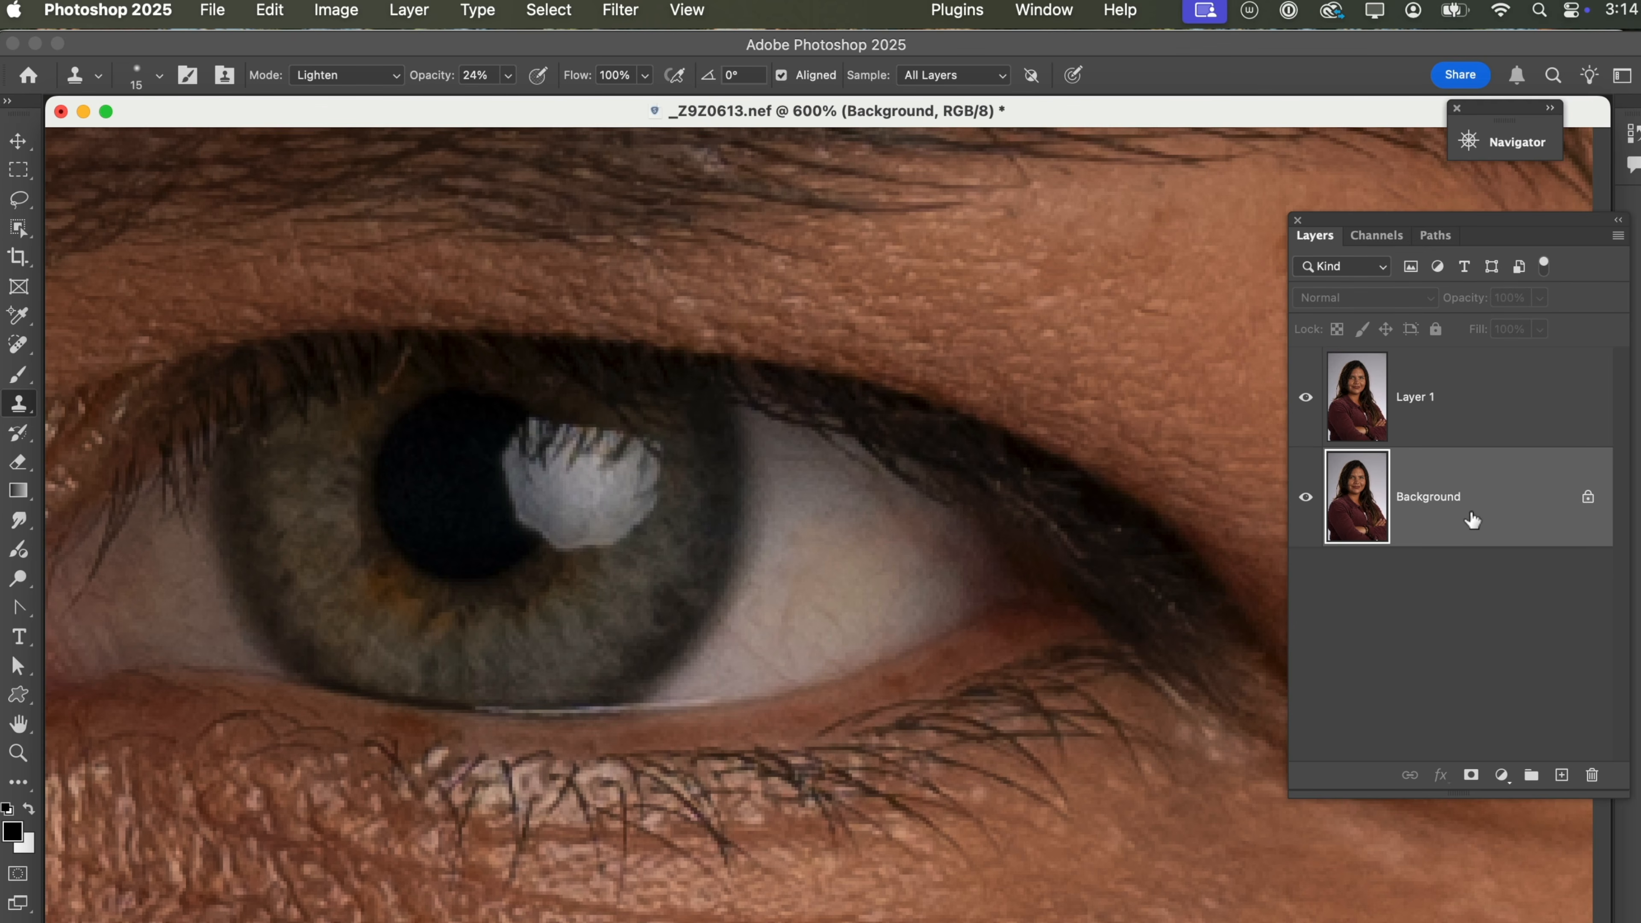
key("super+j")
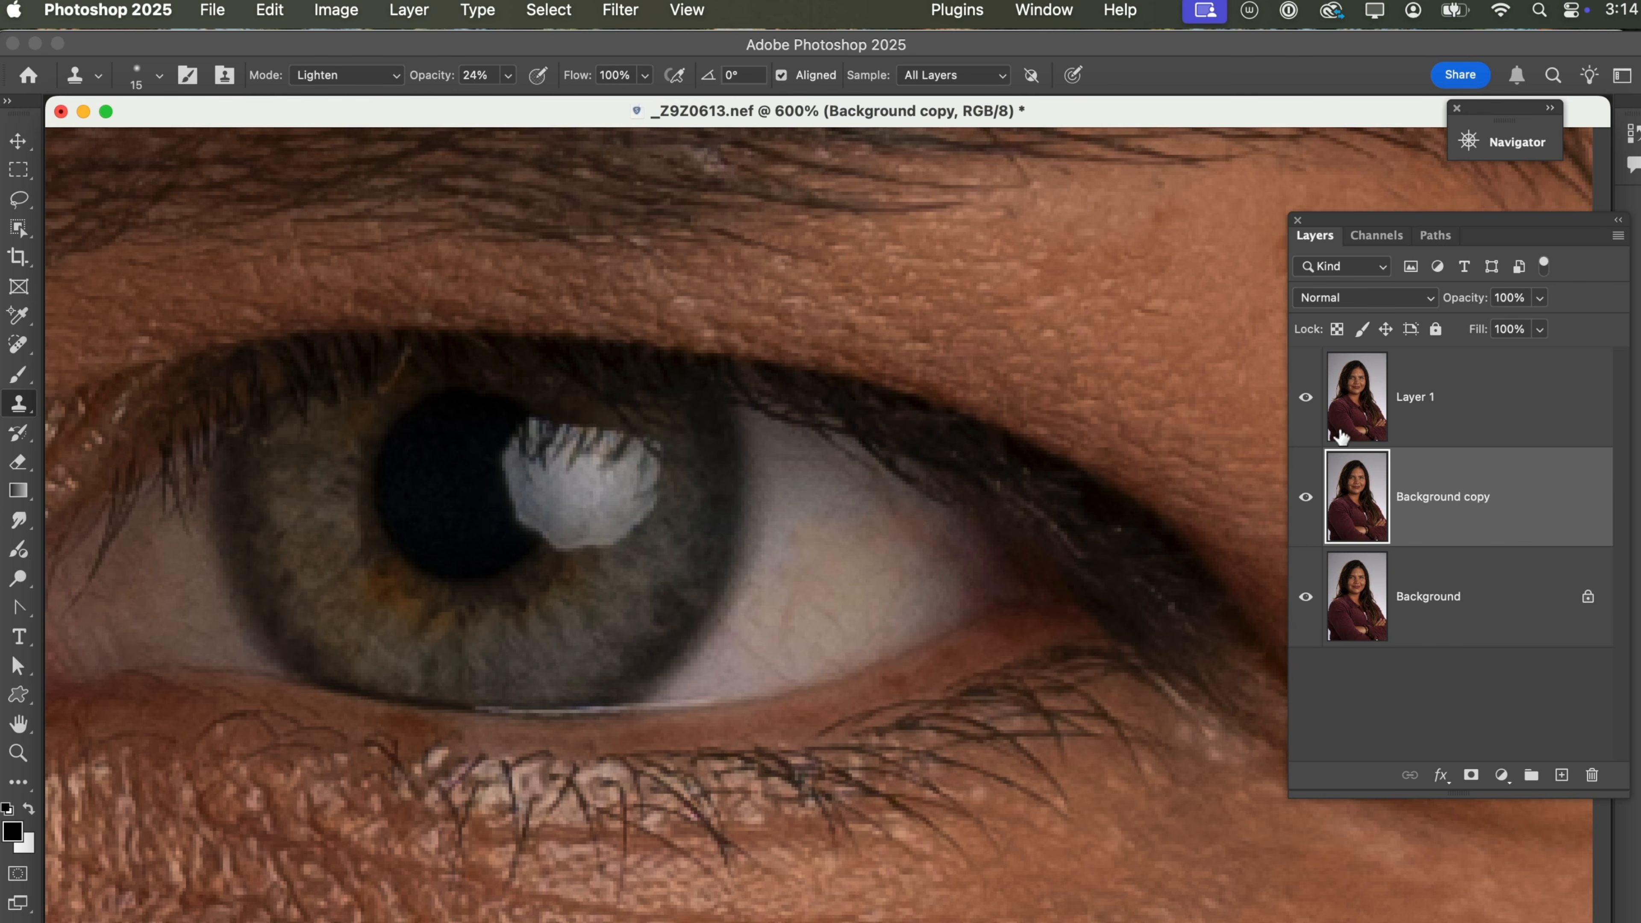
left_click(1305, 397)
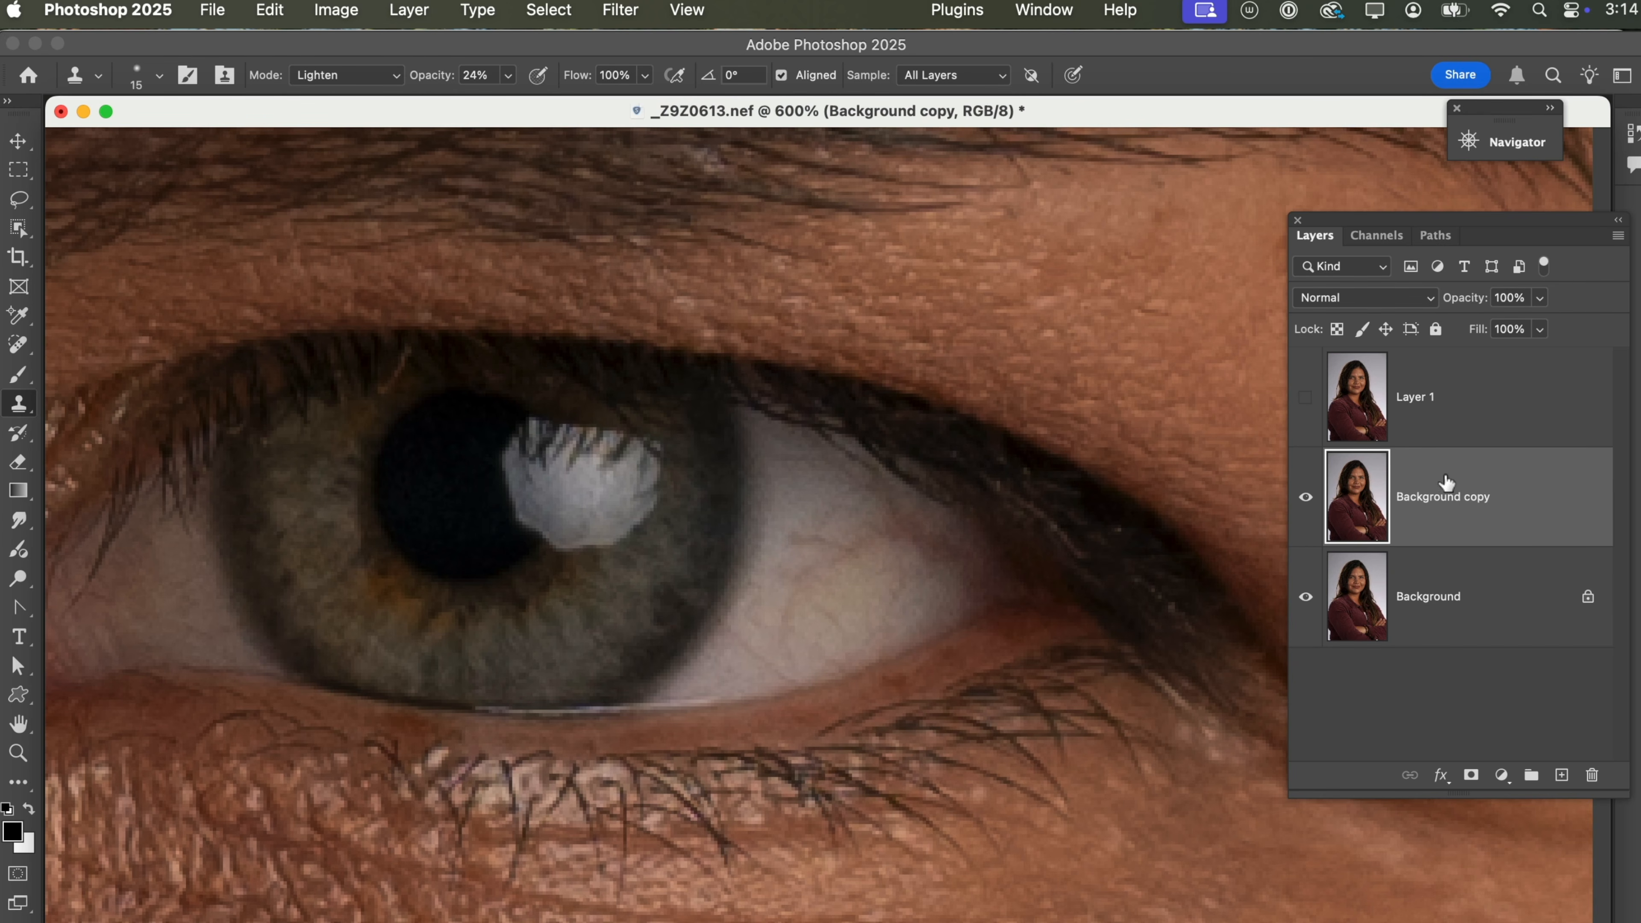
Apply the Retouch4me Eye Vessels filter to the duplicate as a close-up portrait with Make Mask on, and toggle that layer's visibility.
left_click(612, 21)
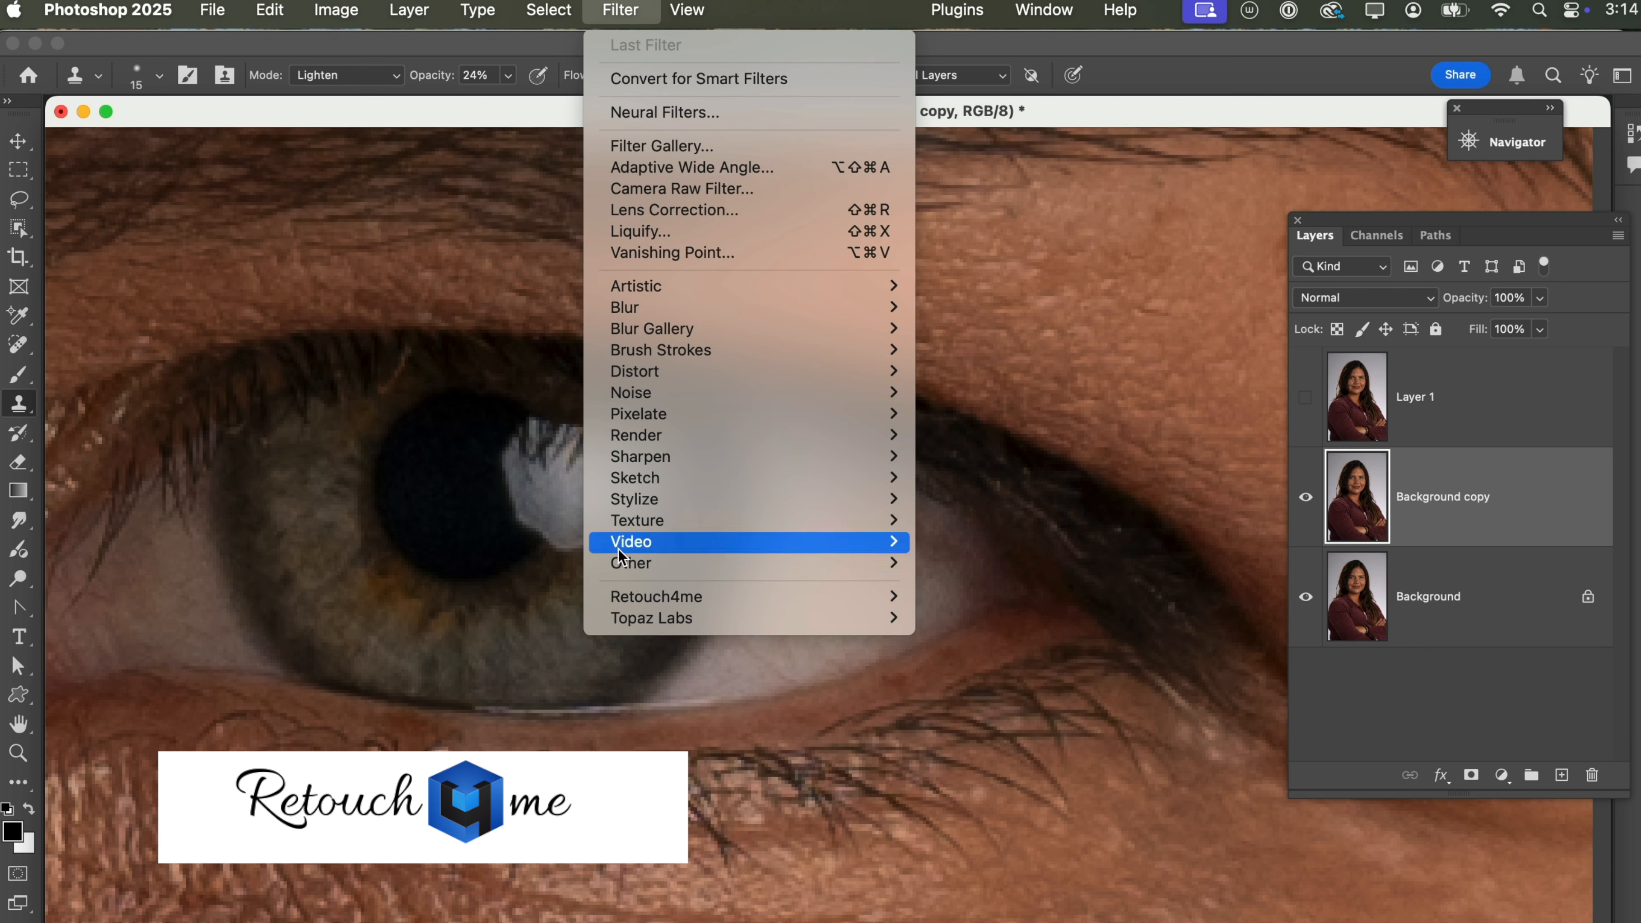
mouse_move(636, 604)
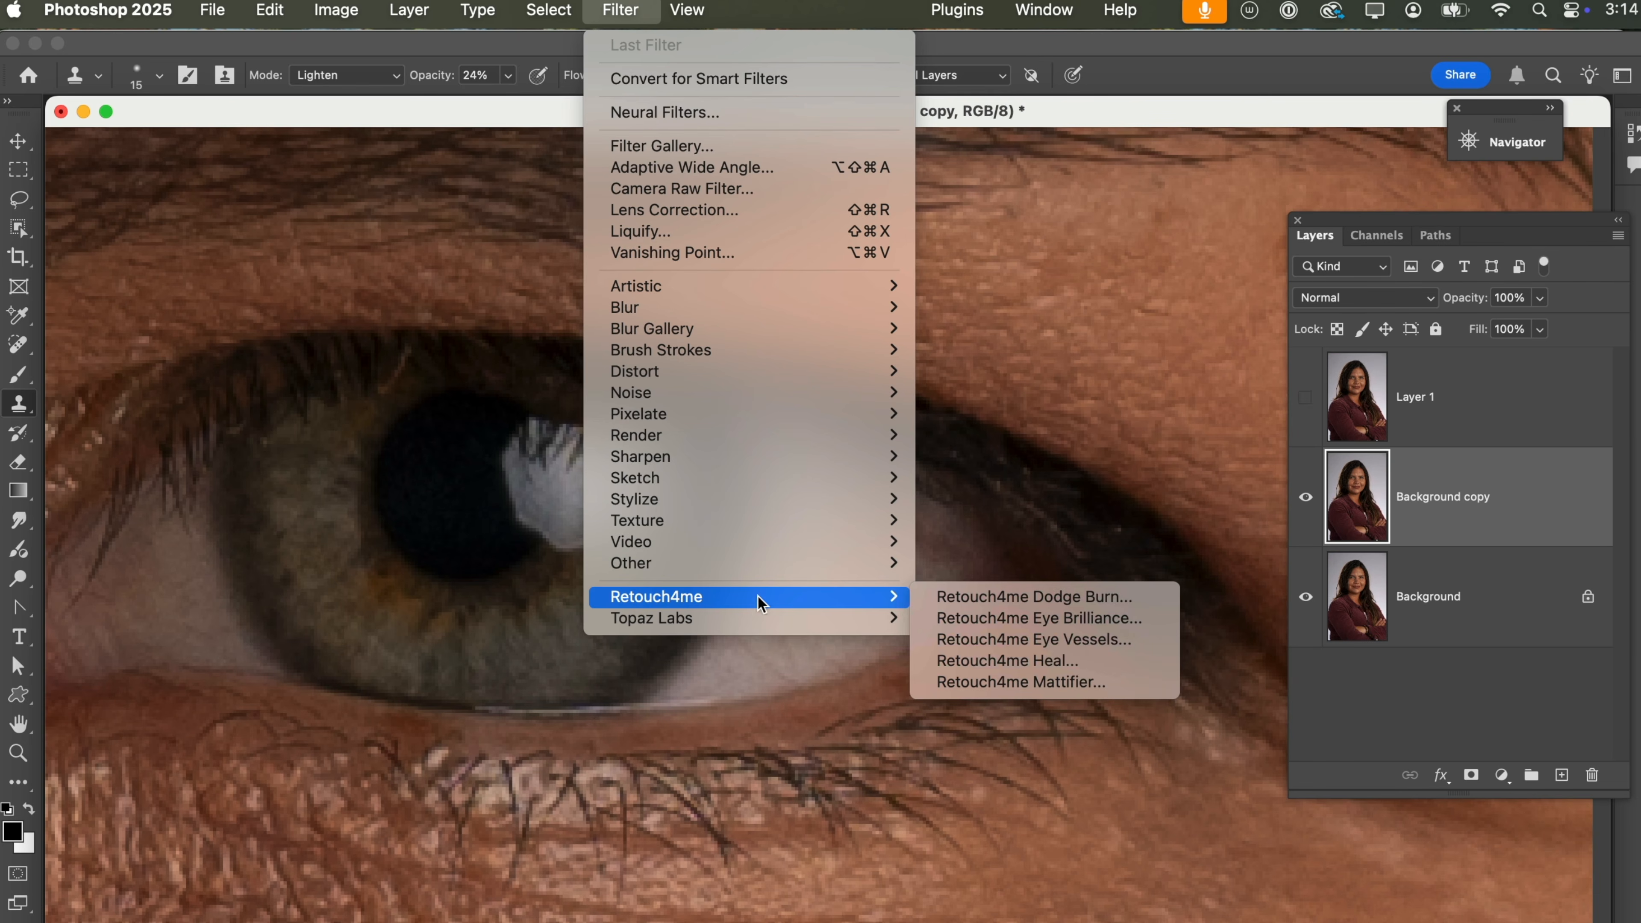
left_click(969, 639)
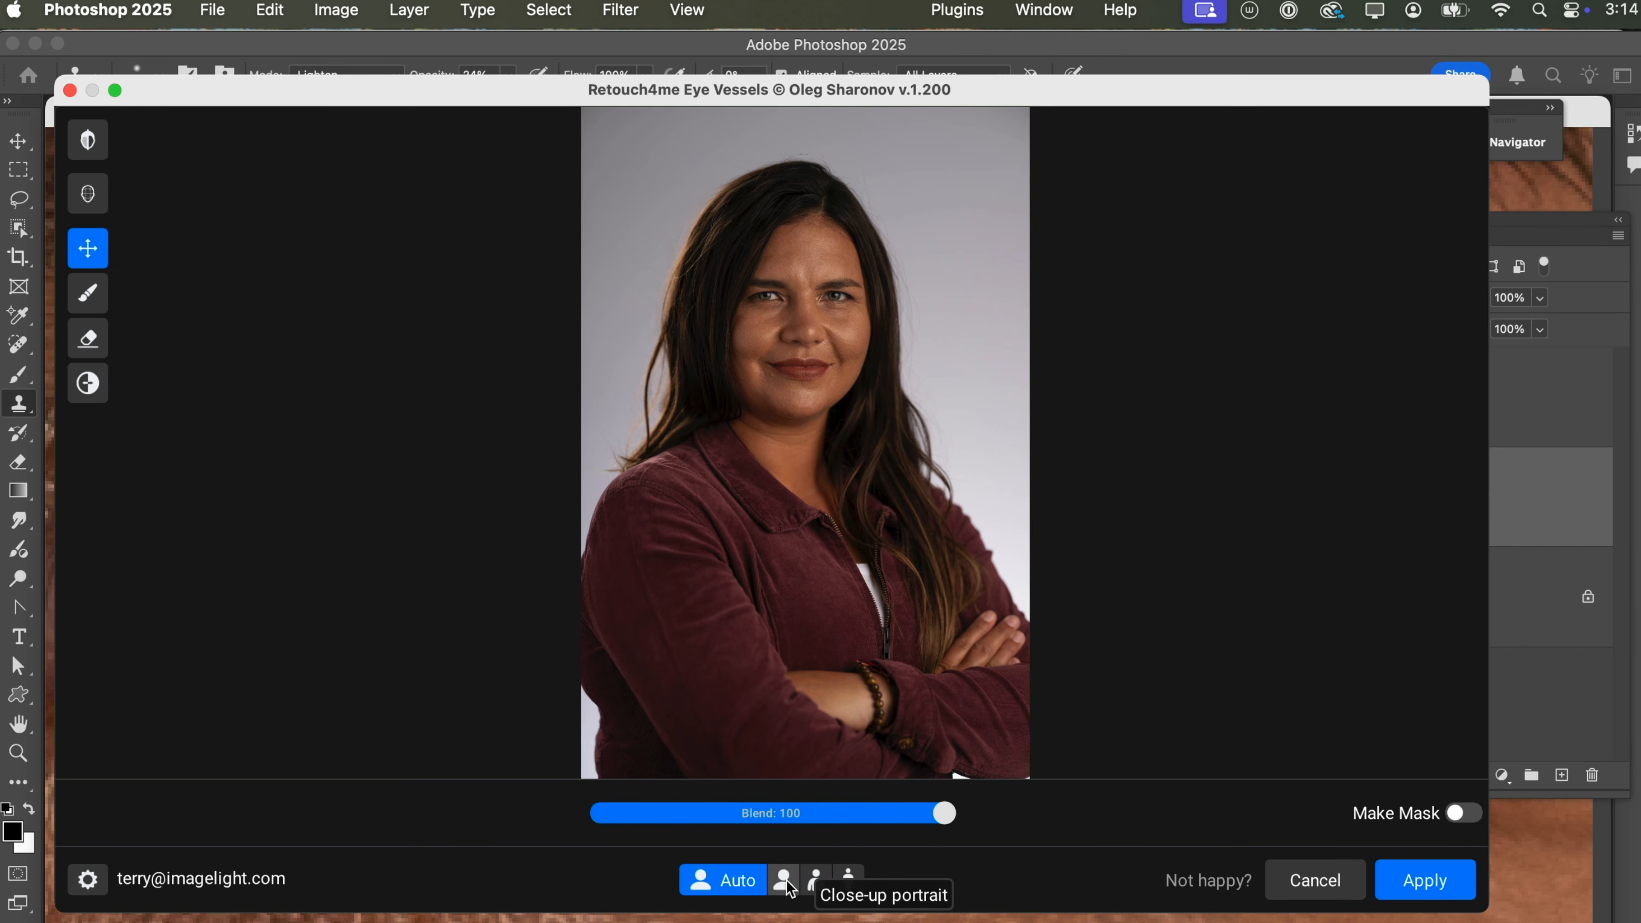
left_click(788, 885)
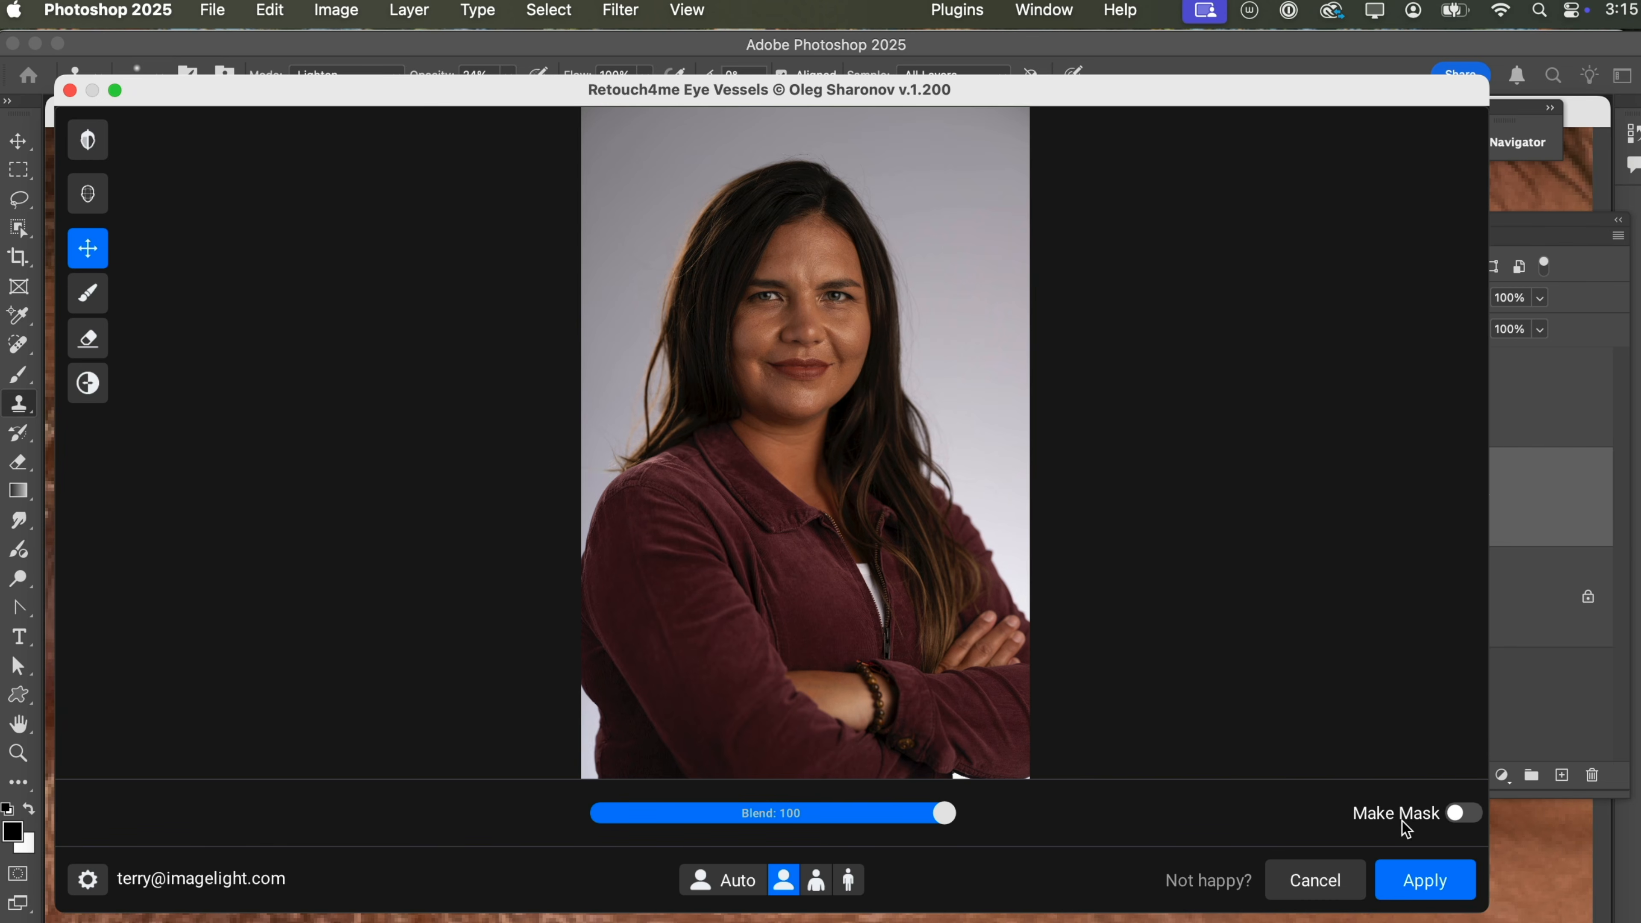
left_click(1456, 816)
left_click(1430, 882)
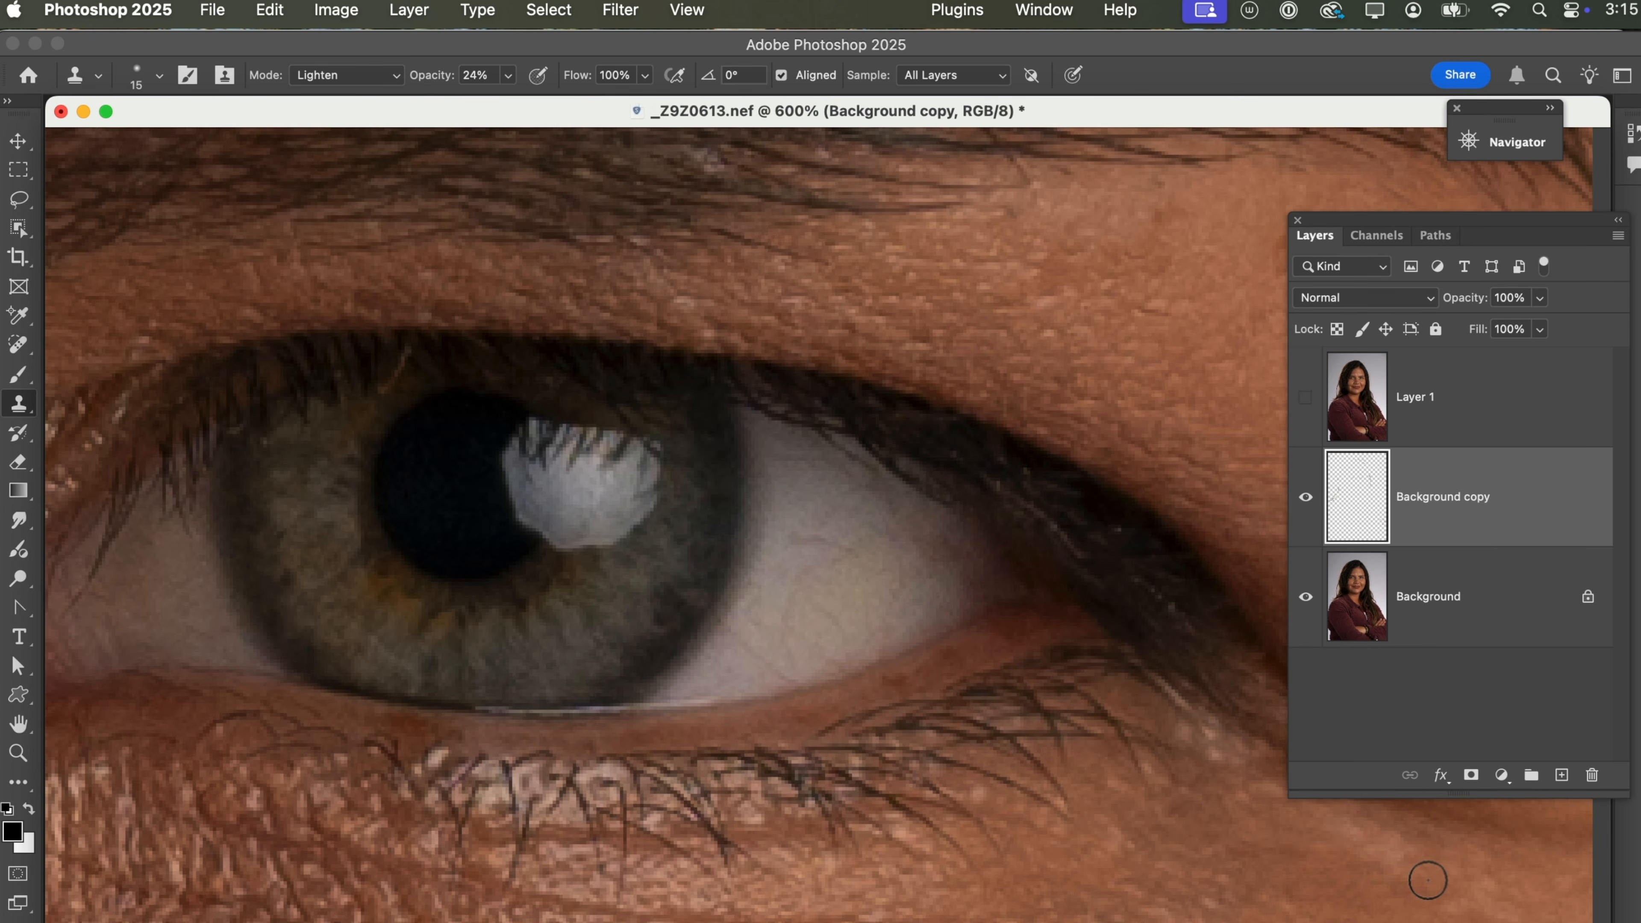
left_click(1305, 498)
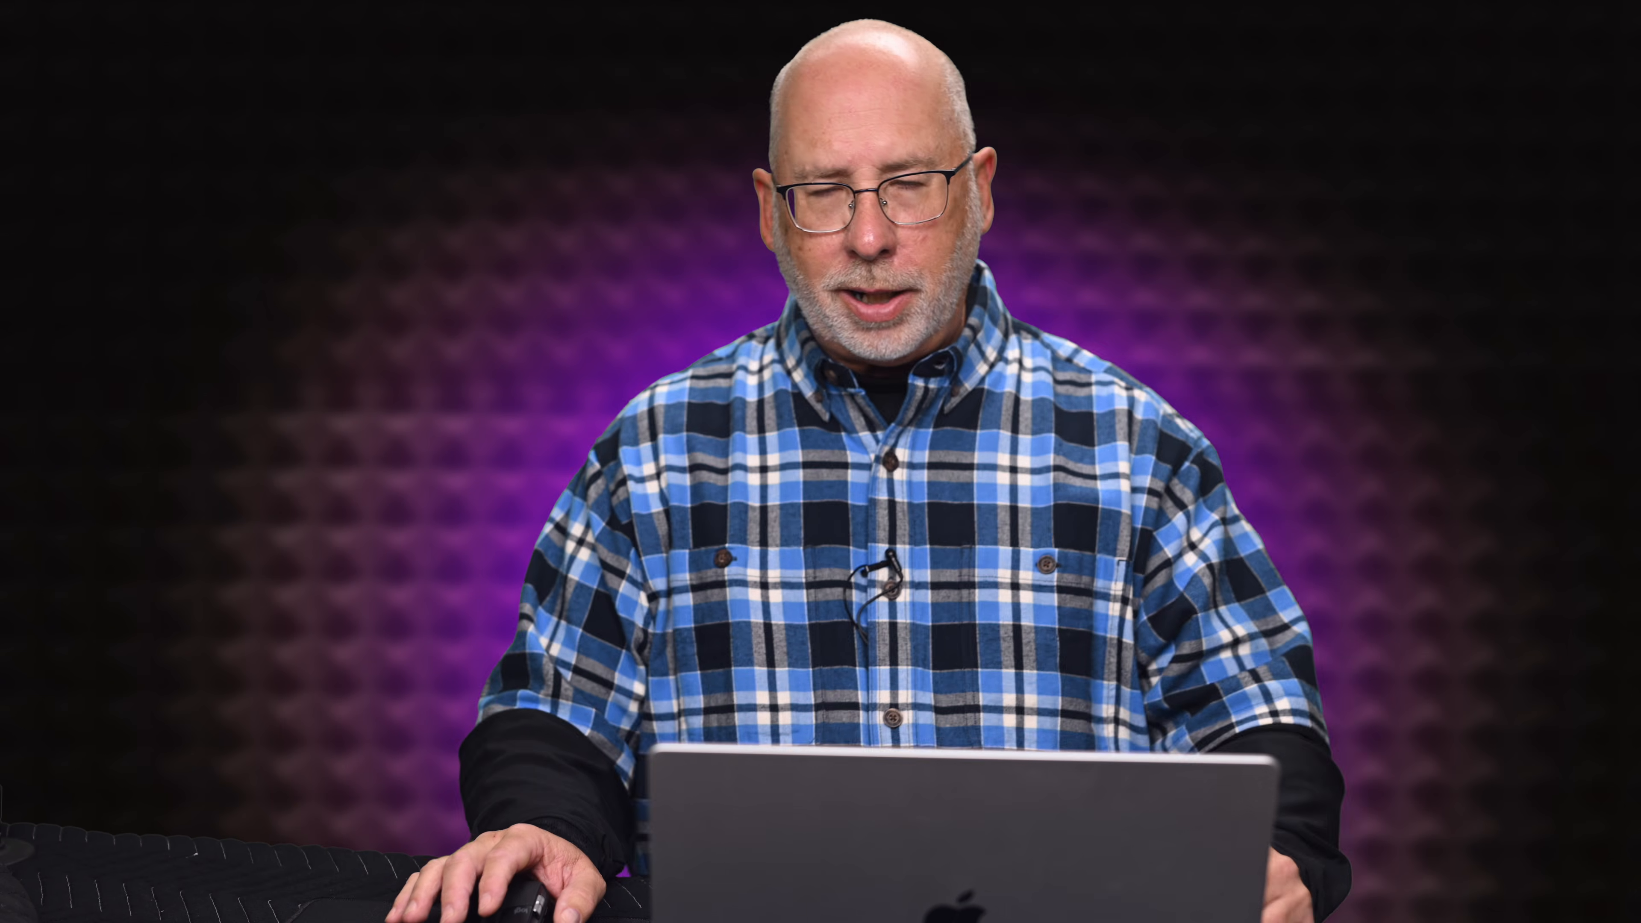
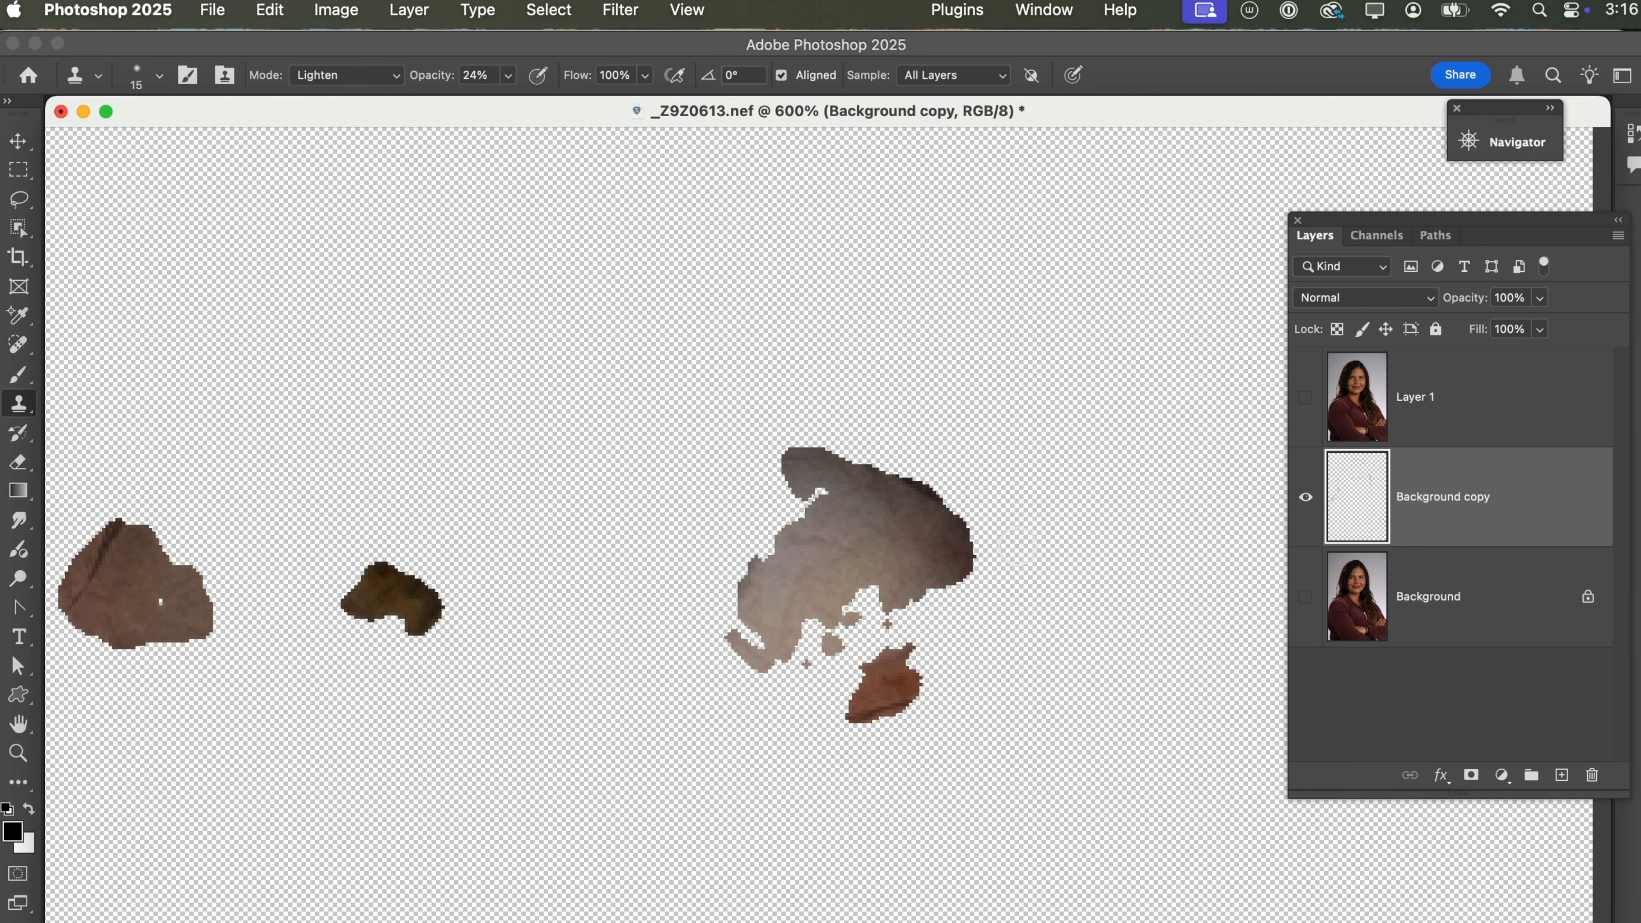
Show the Background layer again and delete the hidden, manually retouched Layer 1.
left_click(1306, 600)
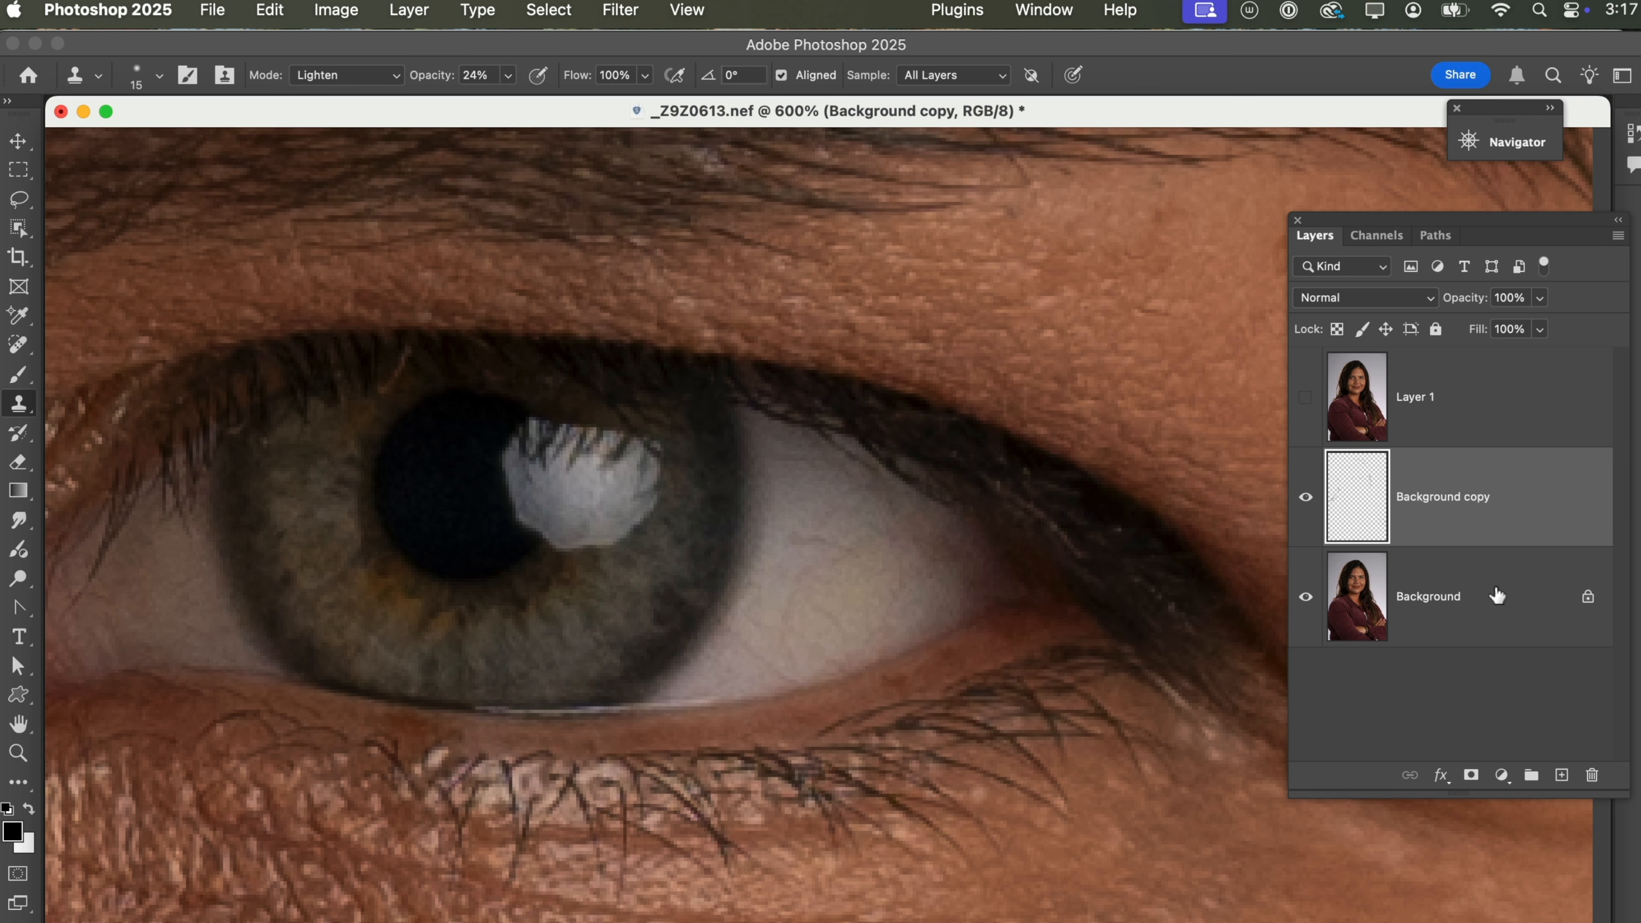
left_click(1459, 412)
left_click_drag(1458, 412, 1596, 774)
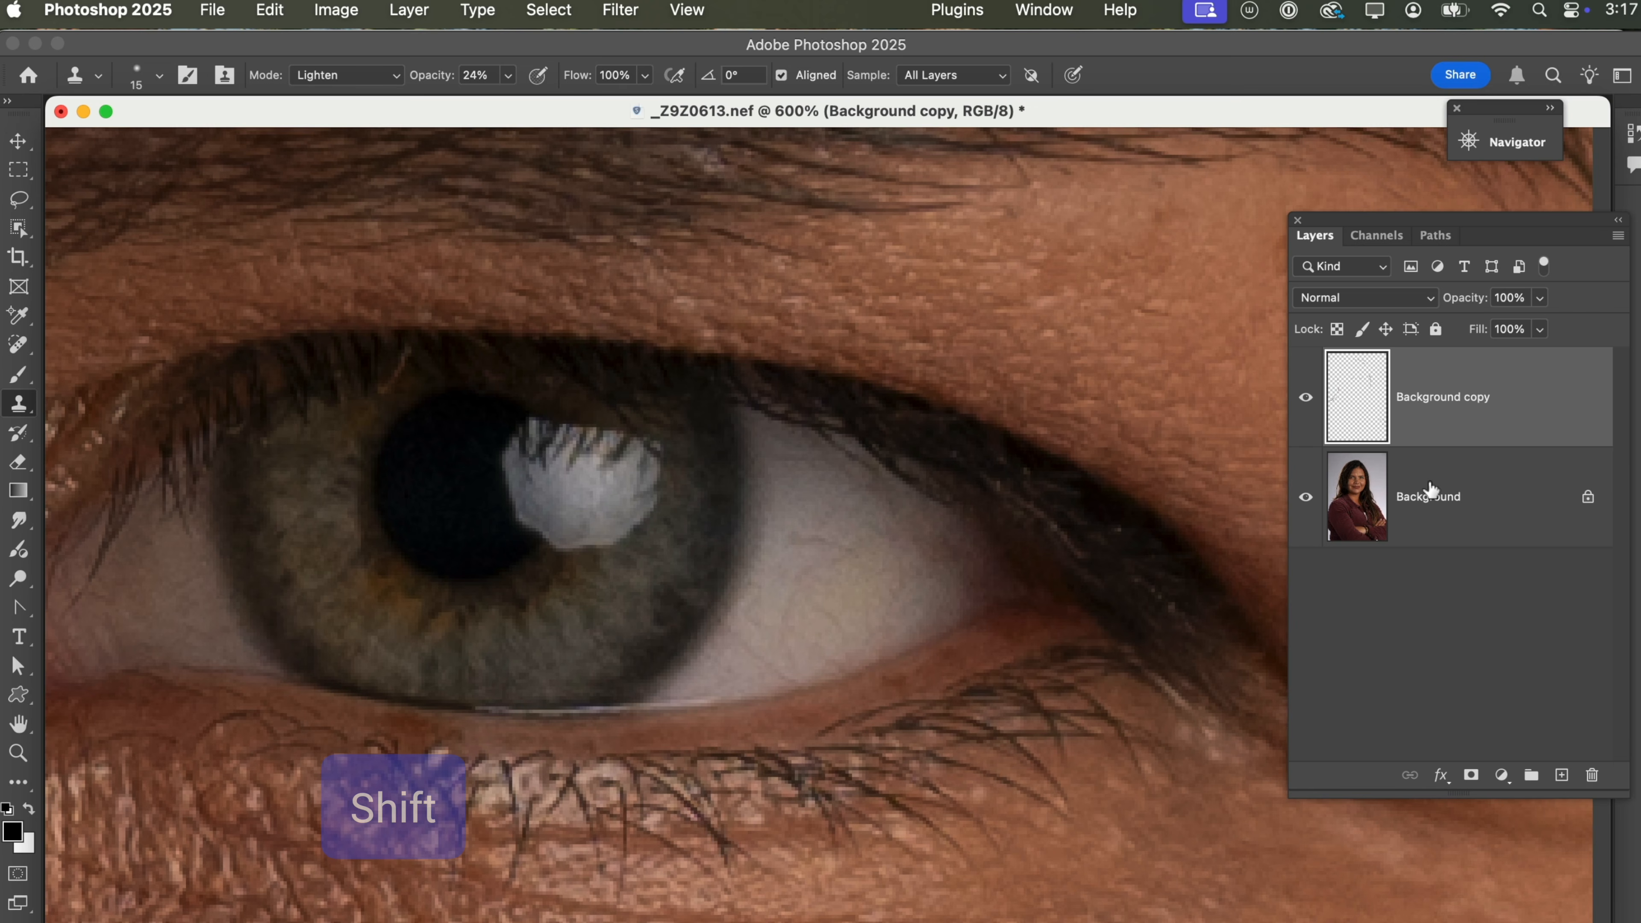
Stamp the visible layers into a new top layer and add a Curves adjustment above it with raised midtones.
key("shift+alt+super+e")
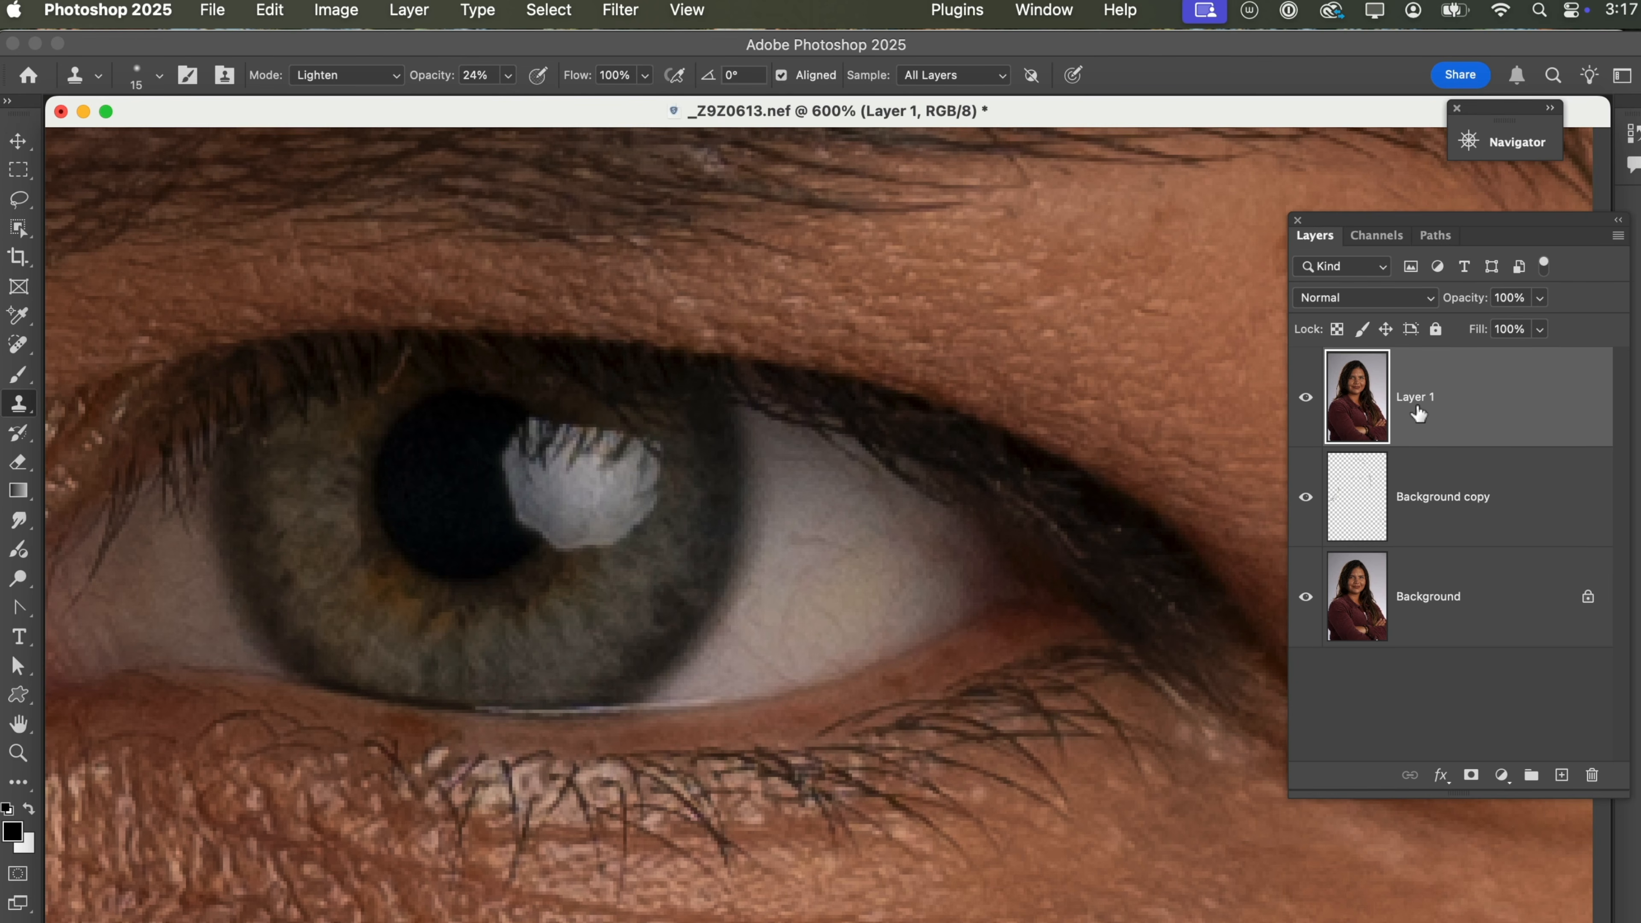
left_click(1501, 775)
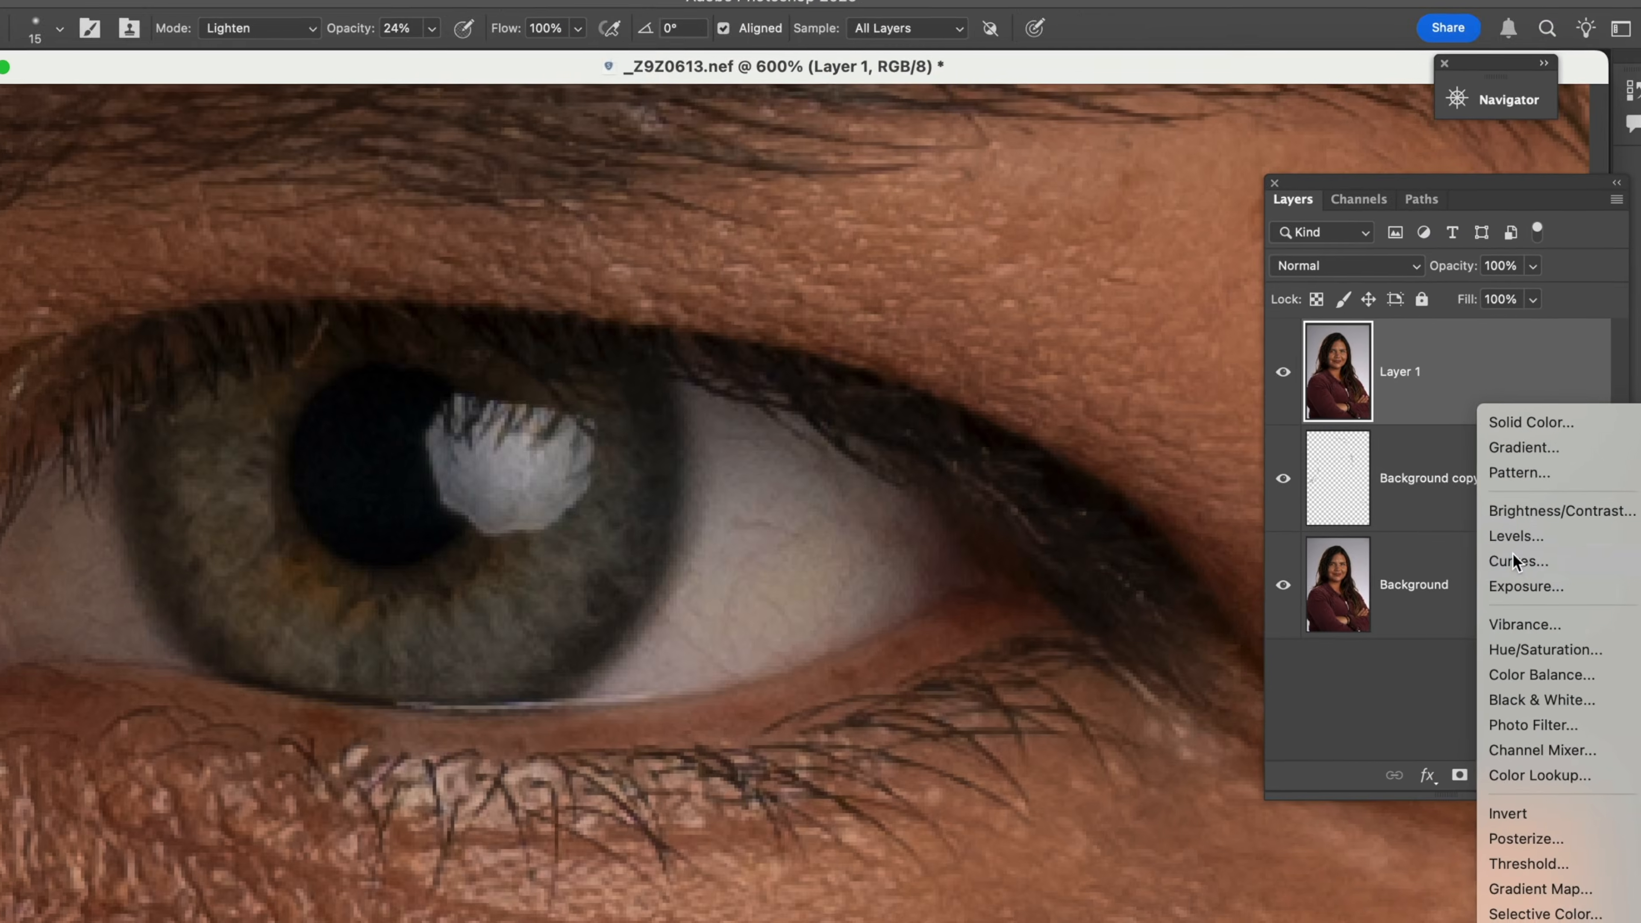
left_click(1379, 333)
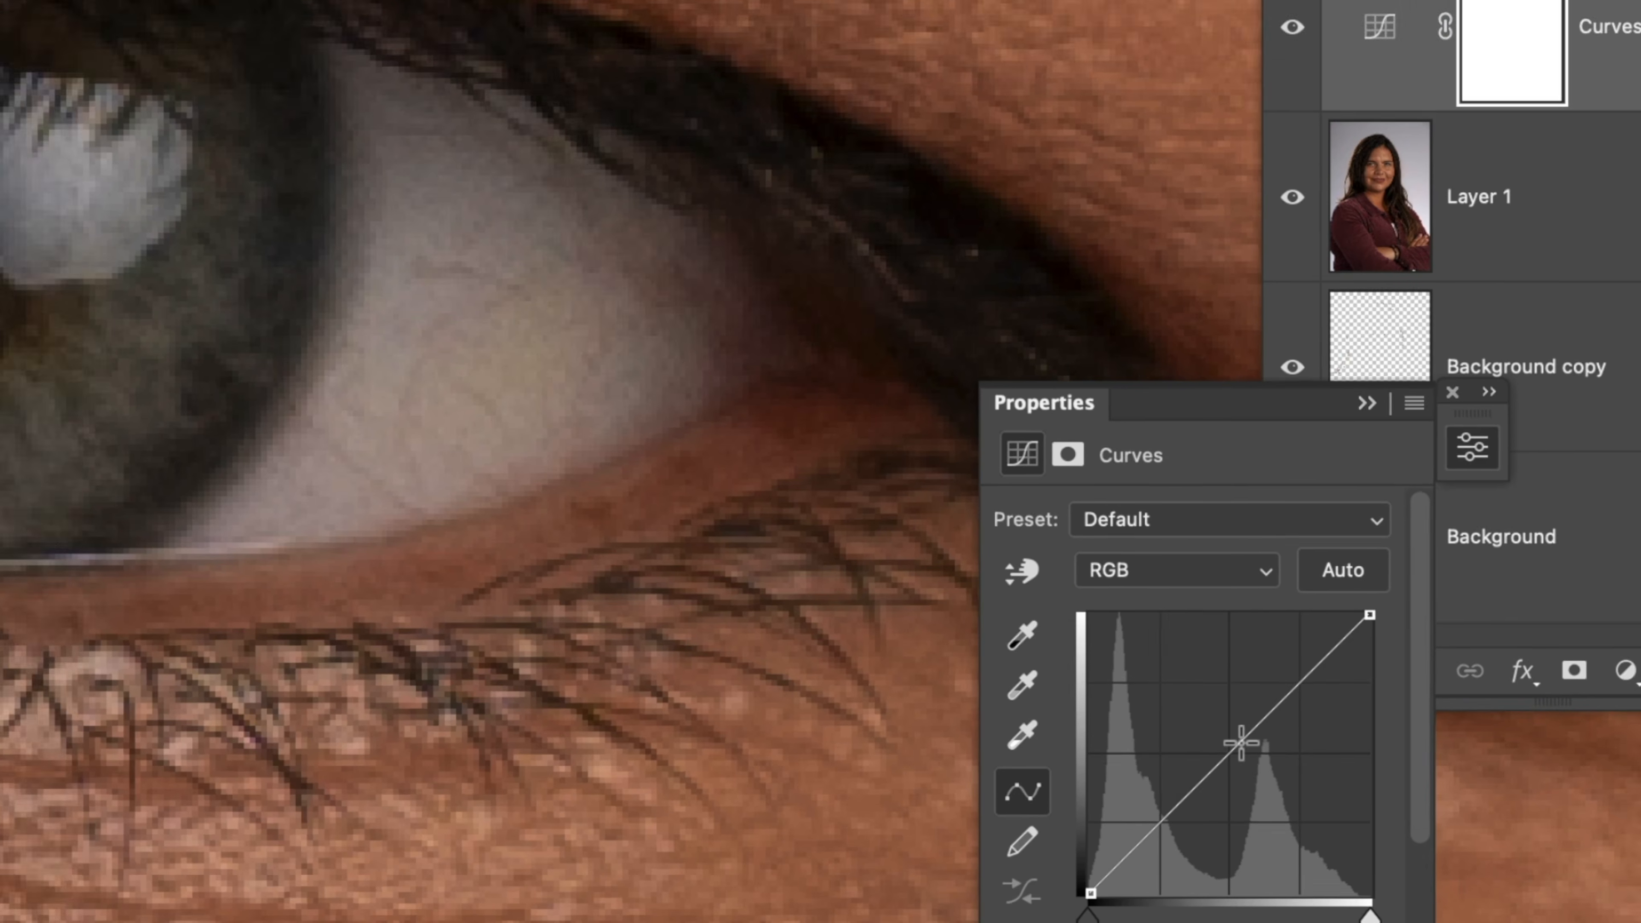
left_click(1235, 730)
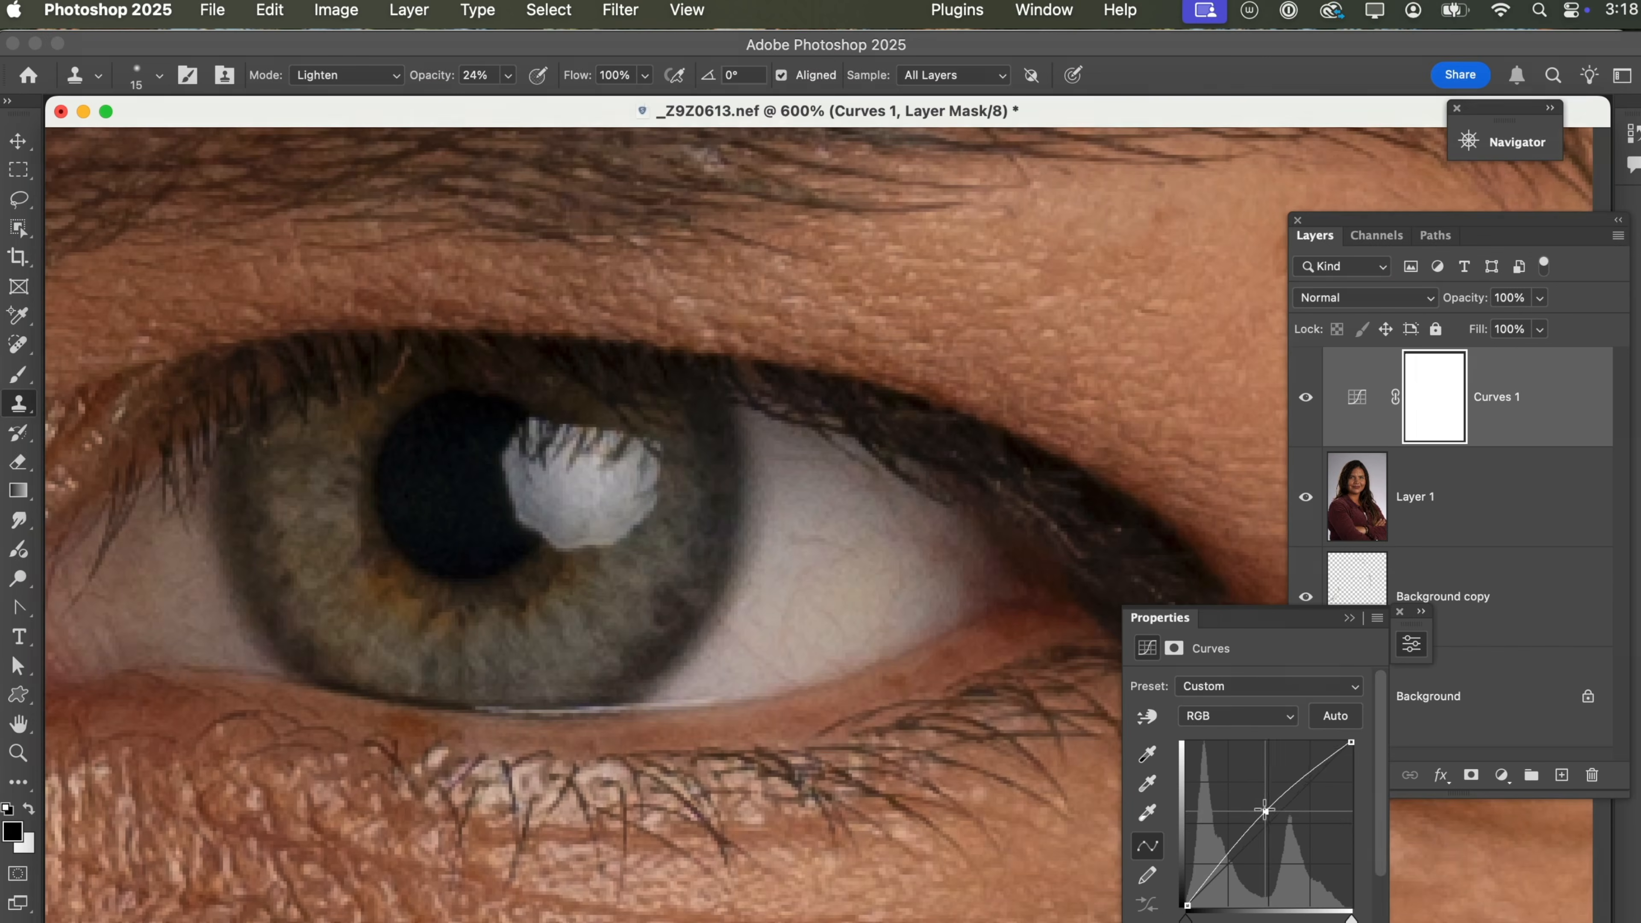
left_click_drag(1264, 810, 1253, 799)
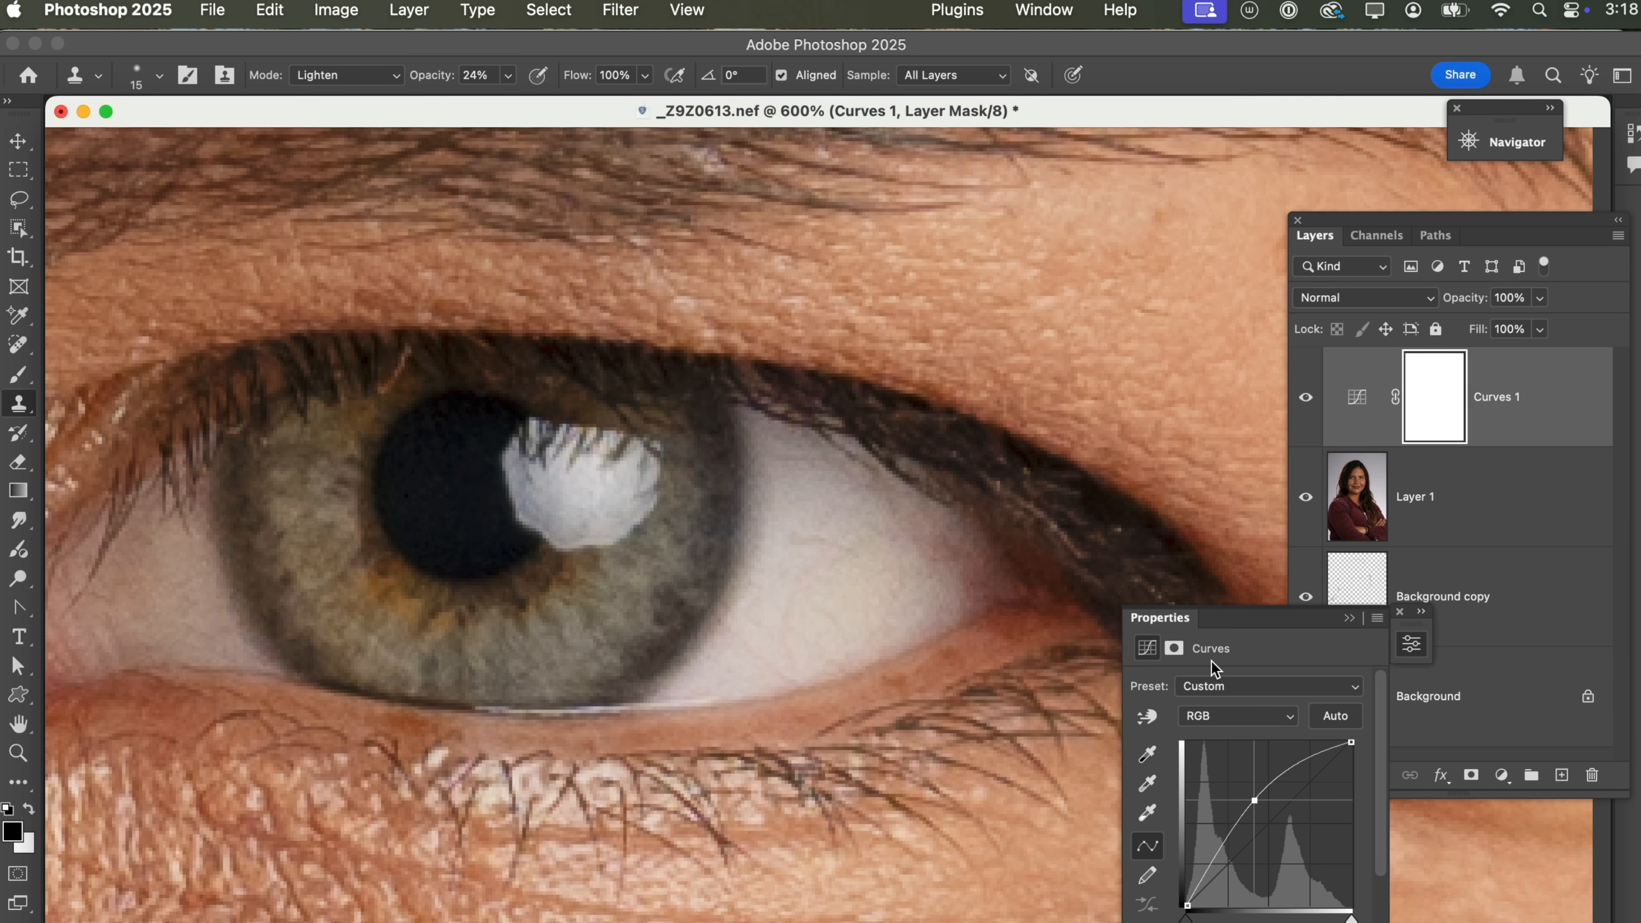
Rename the Curves layer "Eye Bright" and fill its mask with black.
left_click(1532, 476)
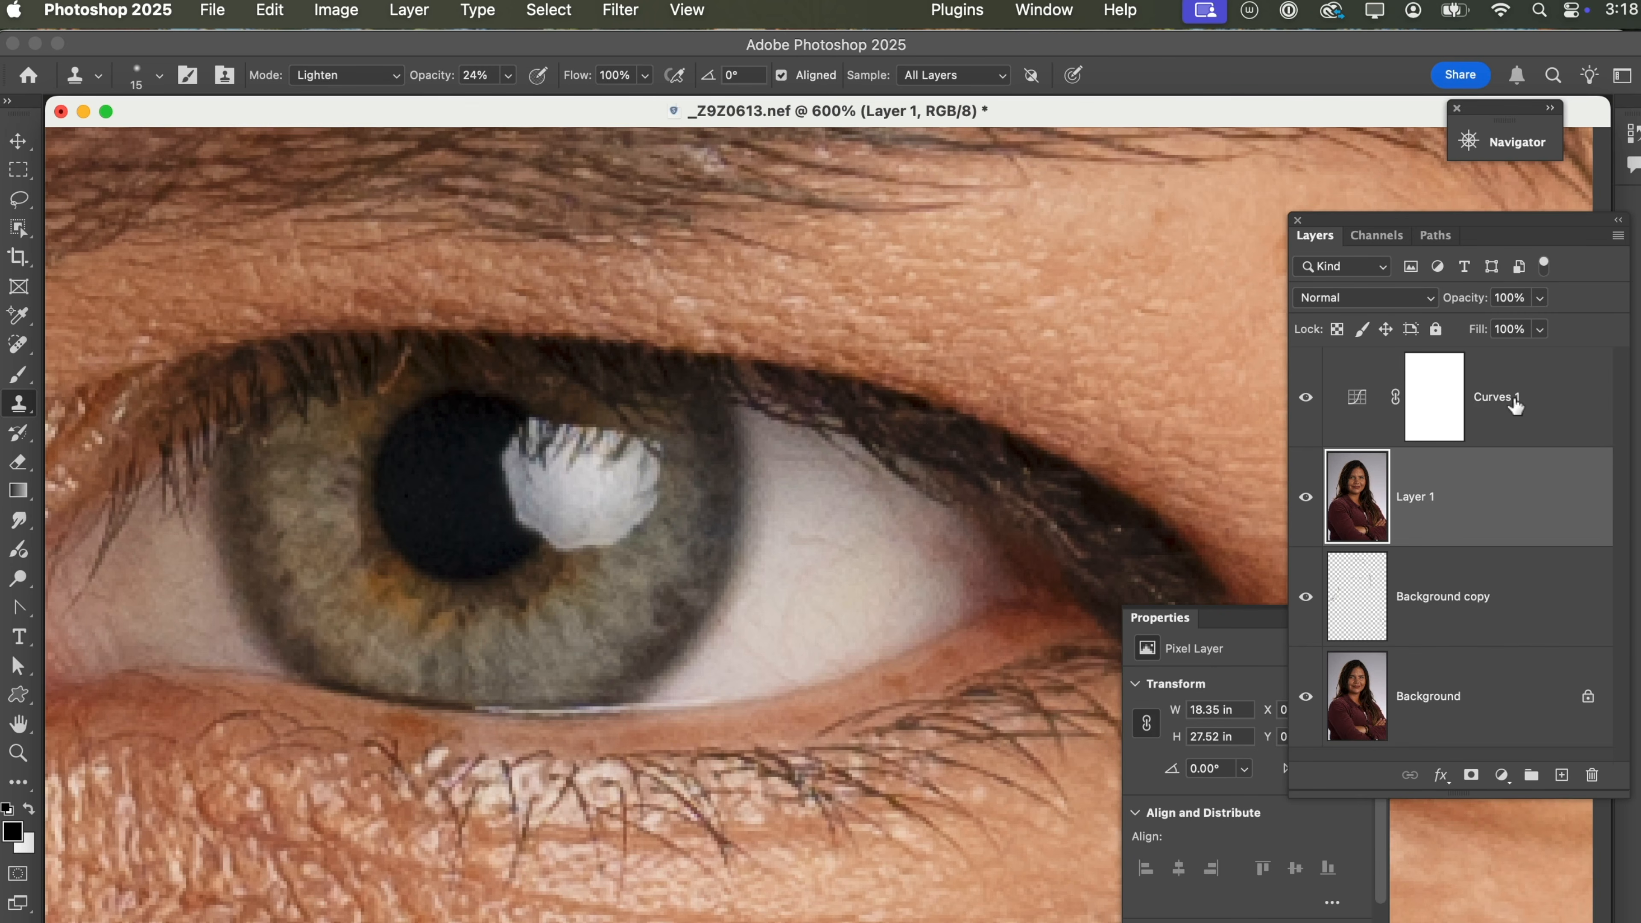
left_click(1494, 397)
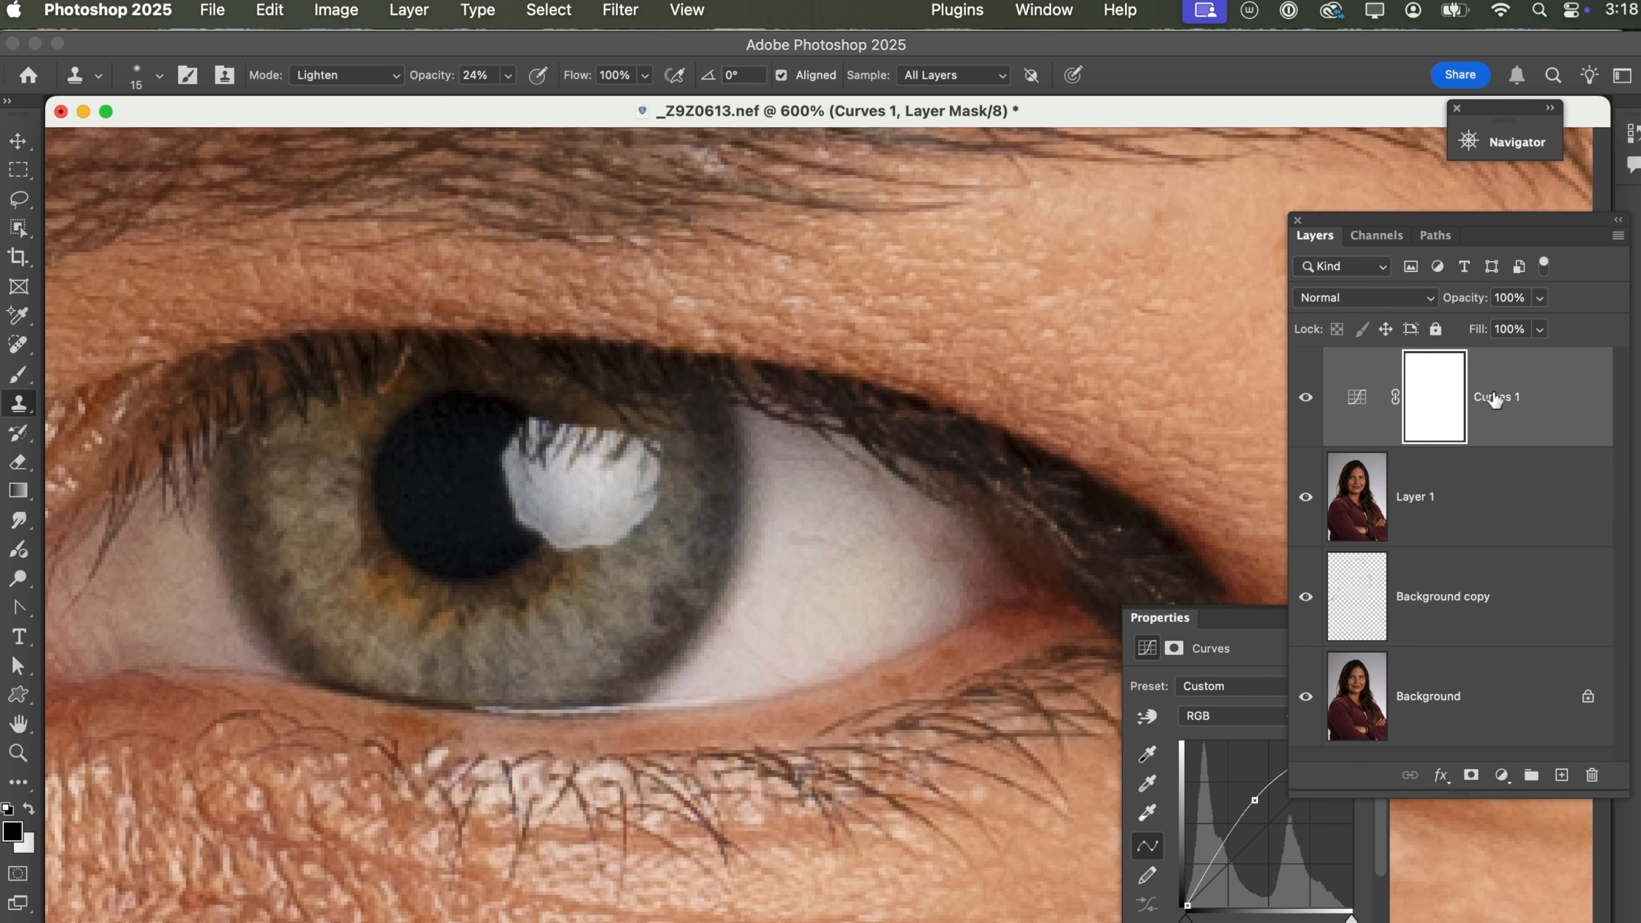
double_click(1494, 397)
type("Eye Bright")
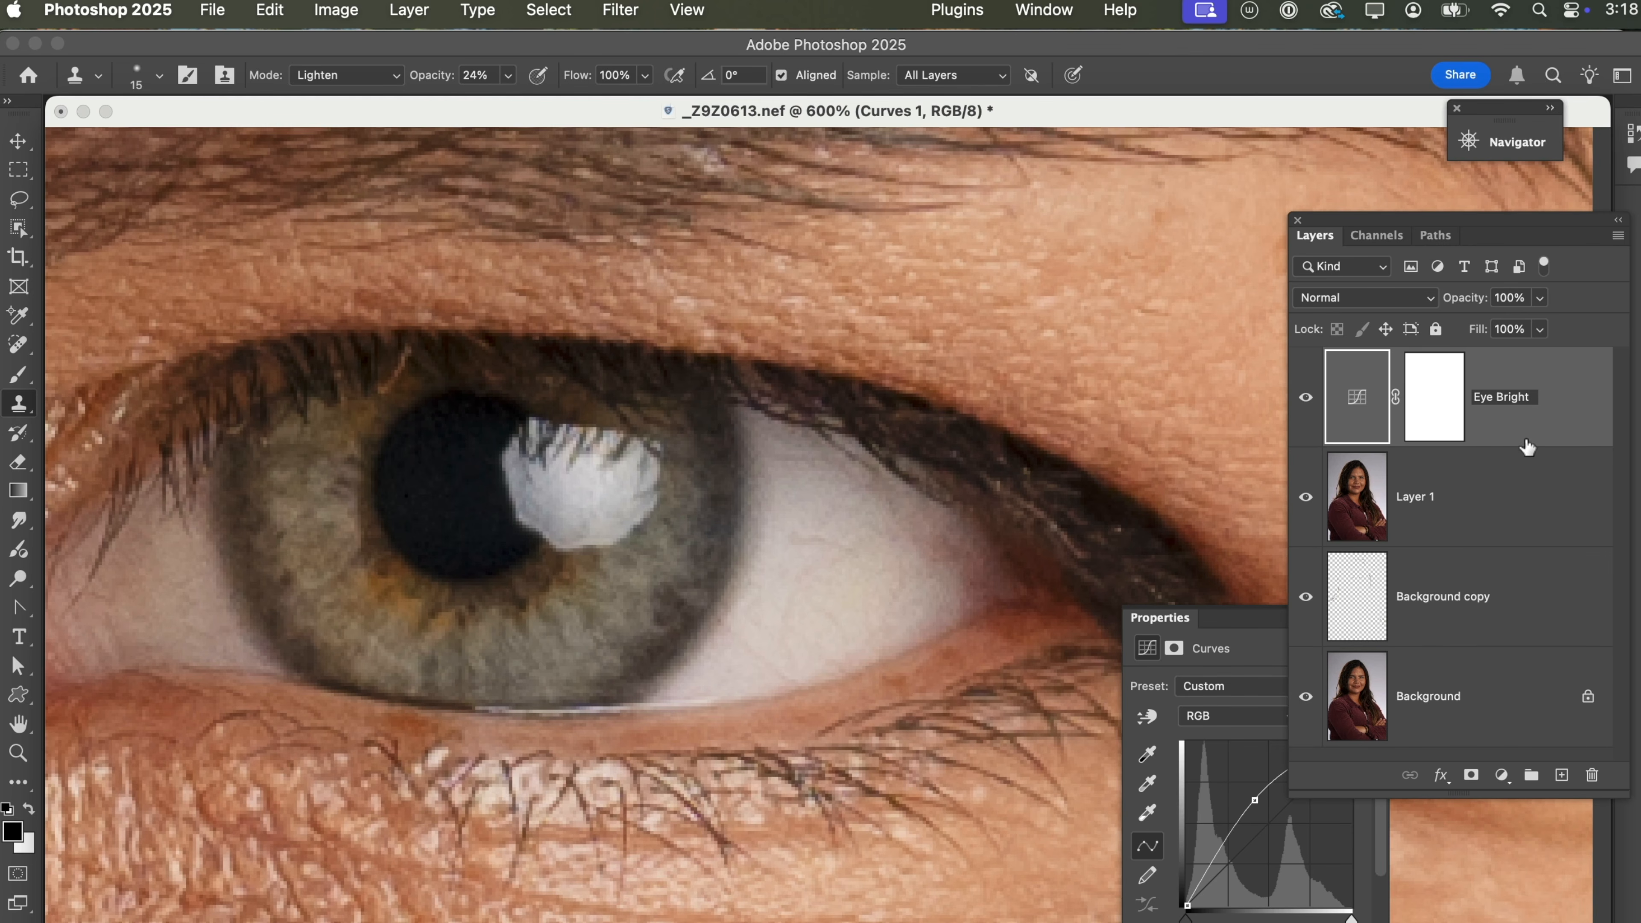
key("Return")
left_click(1435, 411)
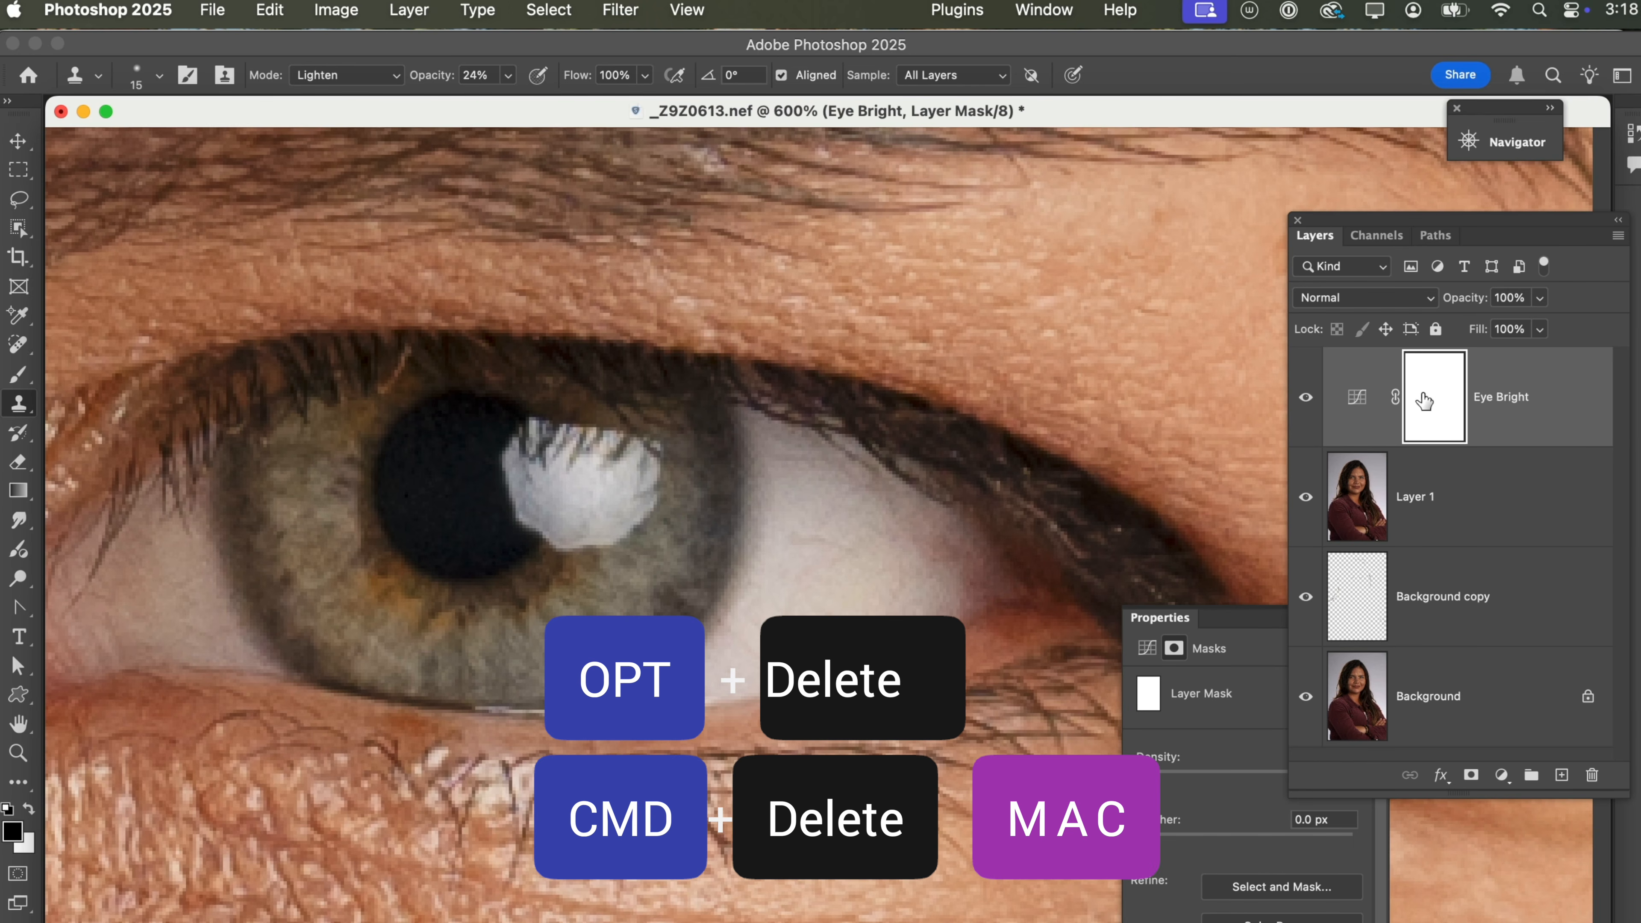
key("alt+BackSpace")
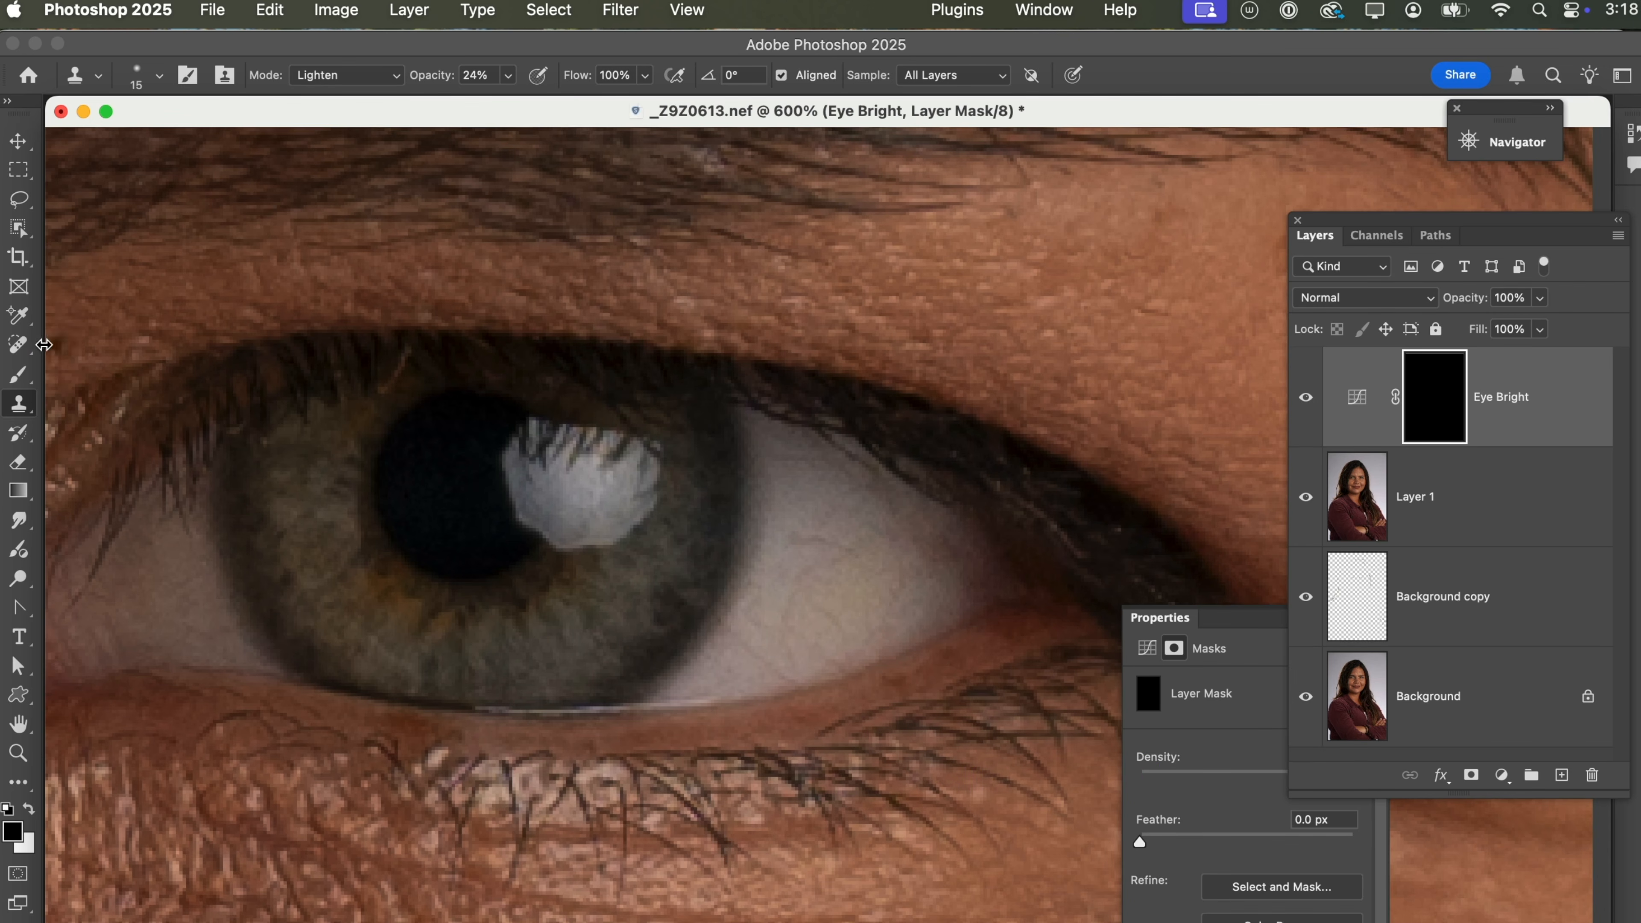
Paint white with the Brush on the Eye Bright mask over the white of the eye on both sides of the iris.
left_click(20, 377)
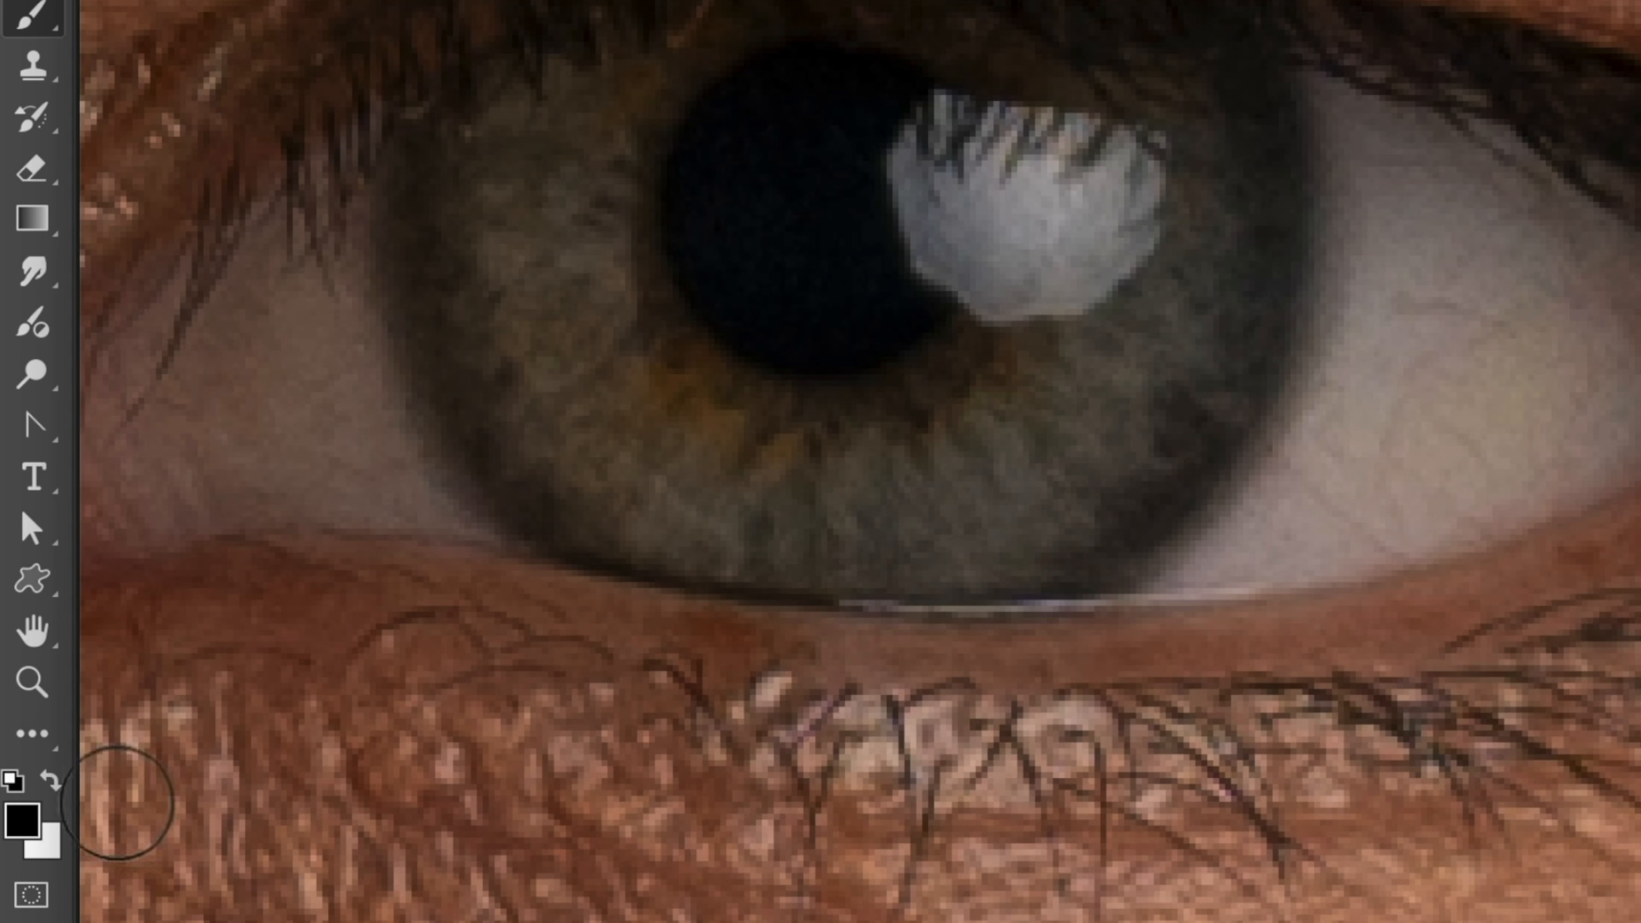
key("x")
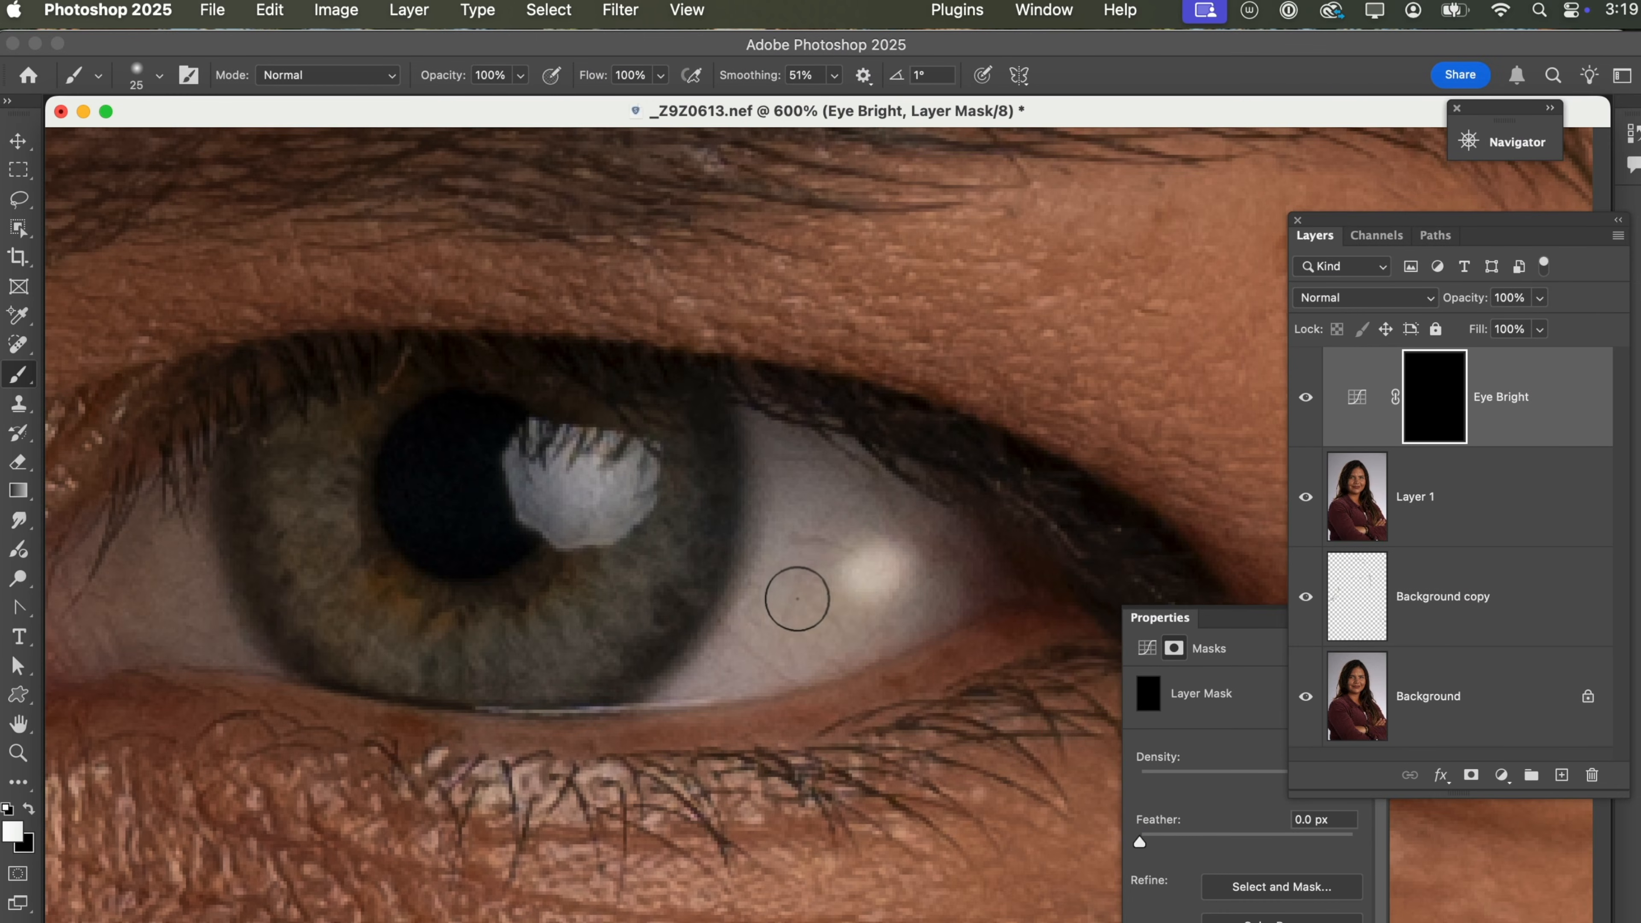
mouse_move(798, 590)
left_mouse_down()
mouse_move(864, 579)
mouse_move(795, 635)
mouse_move(897, 605)
mouse_move(897, 561)
mouse_move(805, 517)
mouse_move(743, 649)
mouse_move(934, 579)
mouse_move(798, 493)
mouse_move(772, 494)
mouse_move(744, 642)
mouse_move(919, 586)
left_mouse_up()
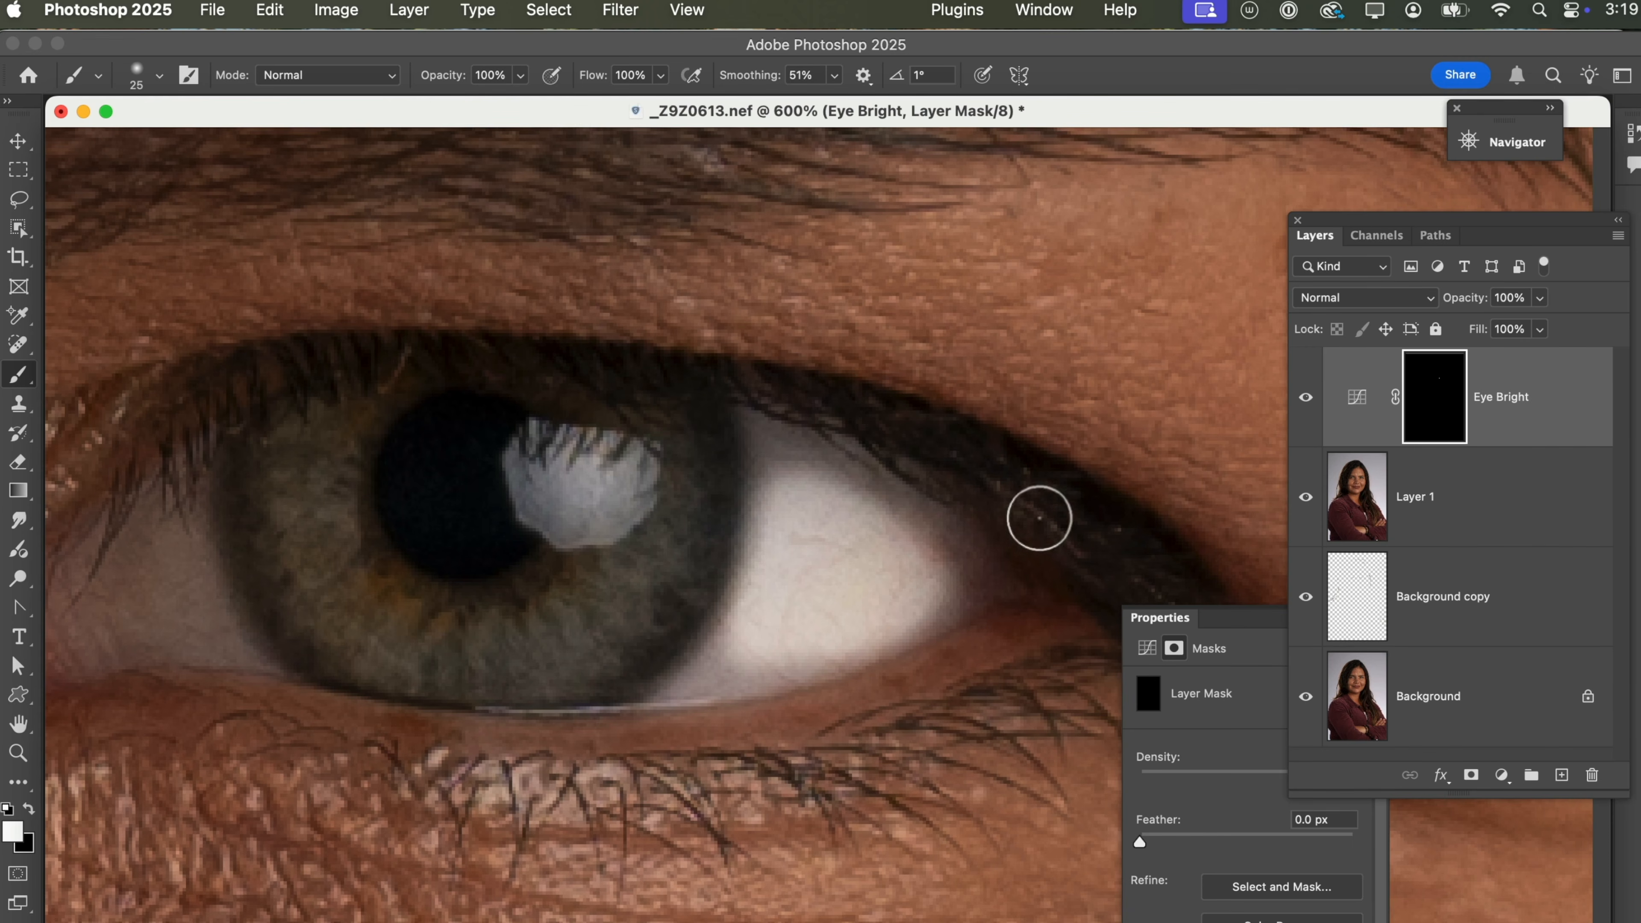
left_click_drag(945, 596, 695, 678)
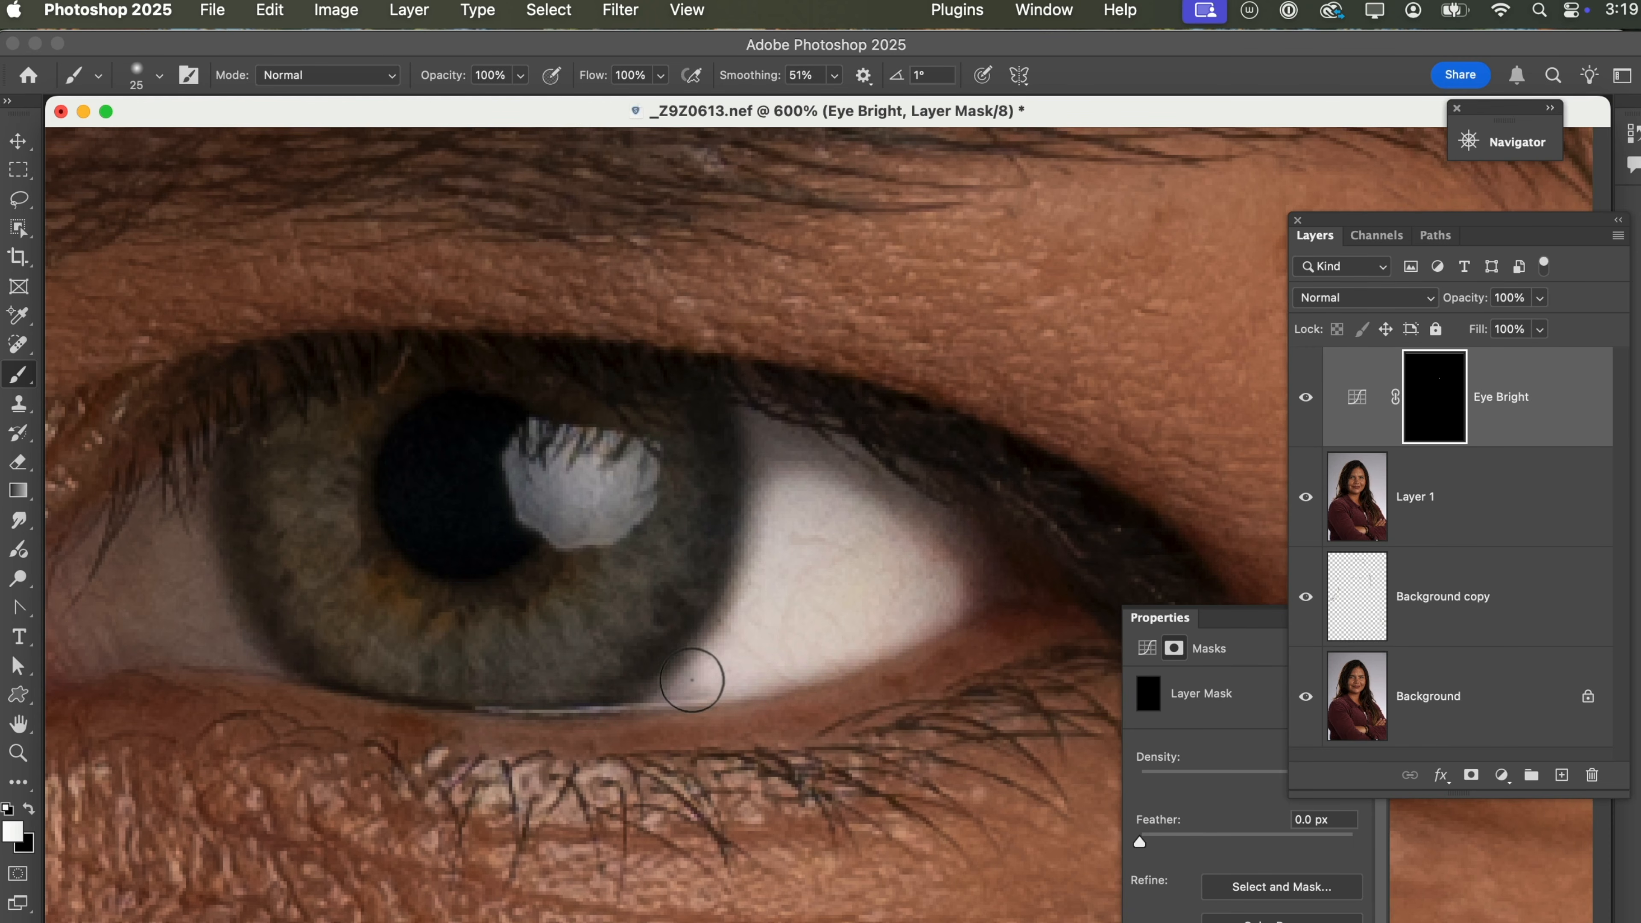
mouse_move(226, 644)
left_mouse_down()
mouse_move(179, 513)
mouse_move(103, 575)
mouse_move(161, 590)
mouse_move(106, 590)
mouse_move(129, 613)
mouse_move(190, 630)
mouse_move(162, 600)
left_mouse_up()
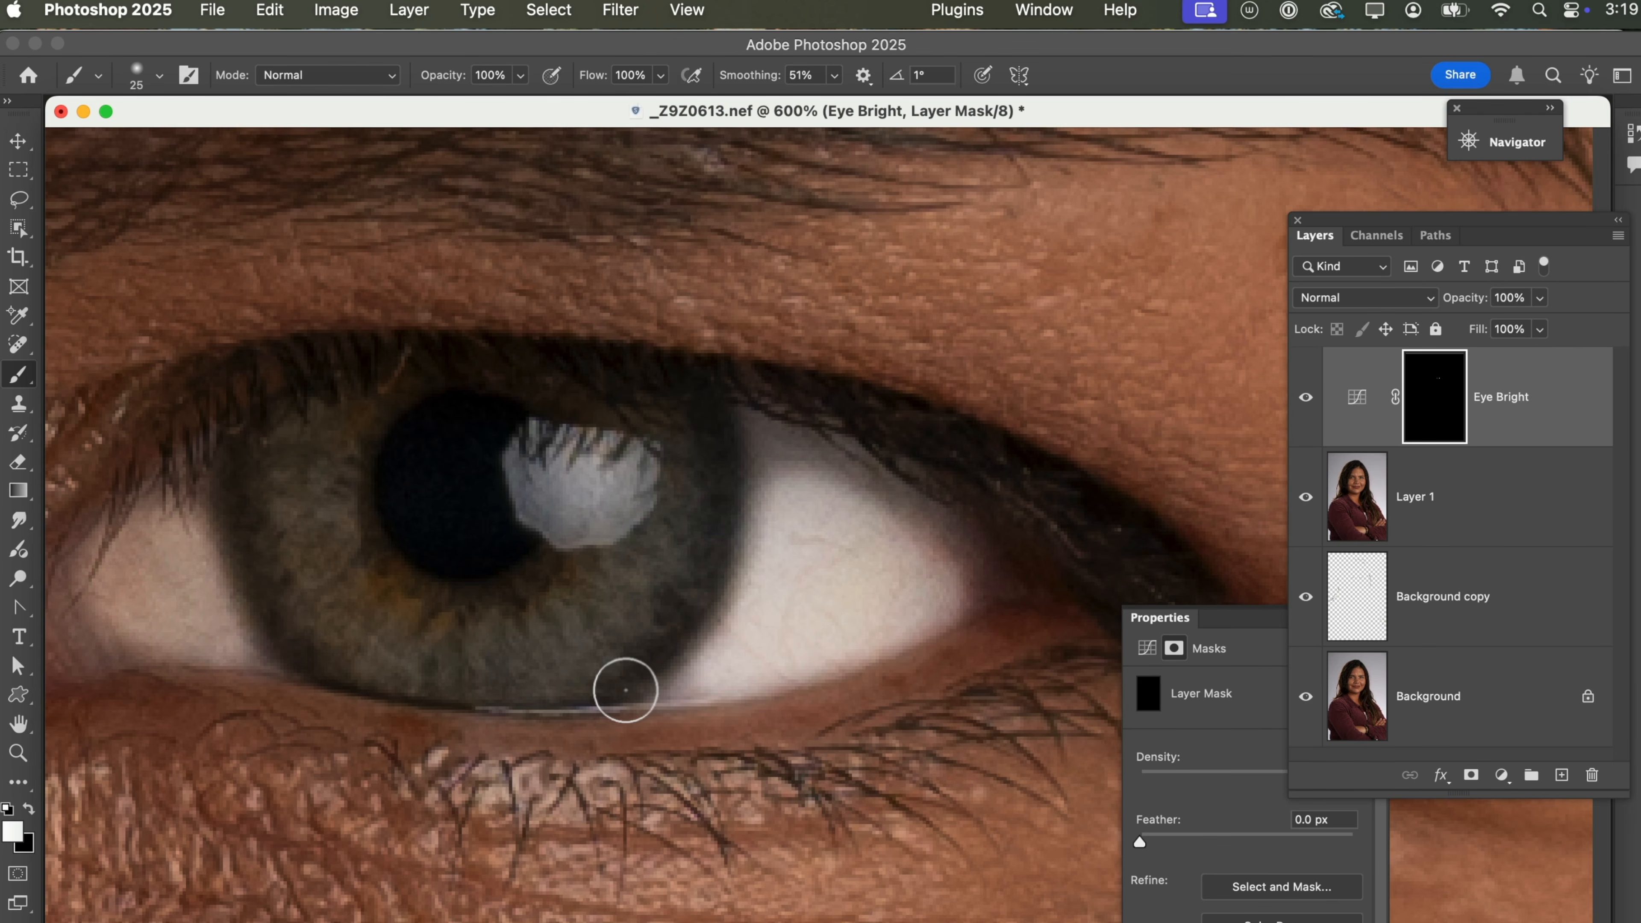
Lower the midpoint of the Eye Bright curve slightly to soften the brightening of the eye whites.
key("z")
left_click(701, 603, "alt")
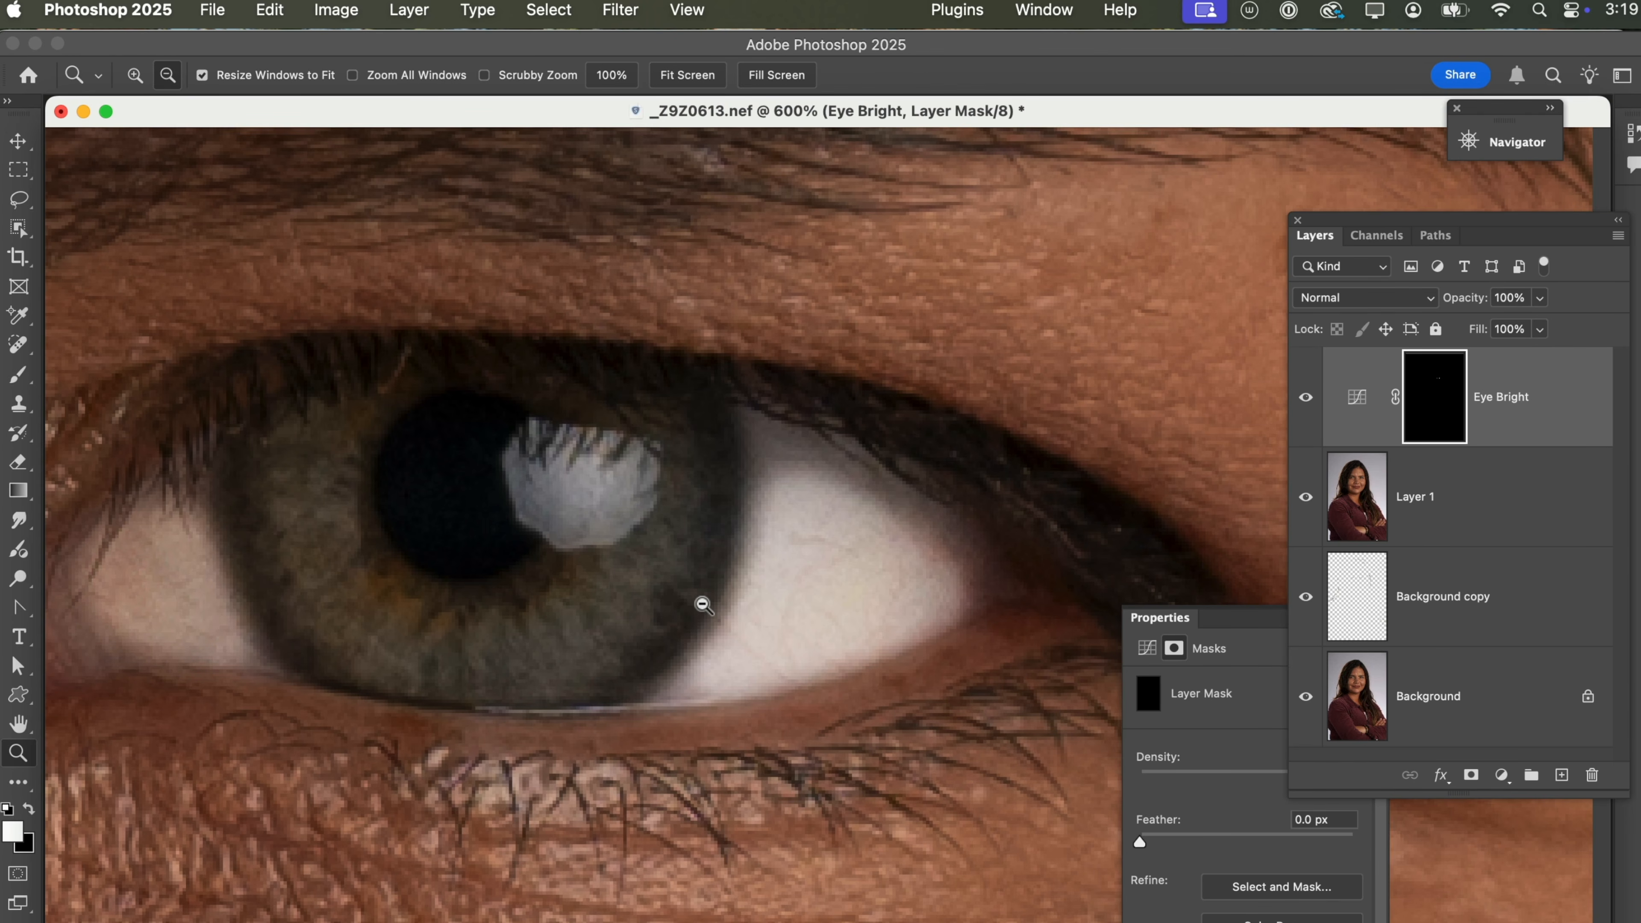
left_click(702, 603, "alt")
left_click(701, 602, "alt")
left_click(701, 603, "alt")
left_click(702, 603, "alt")
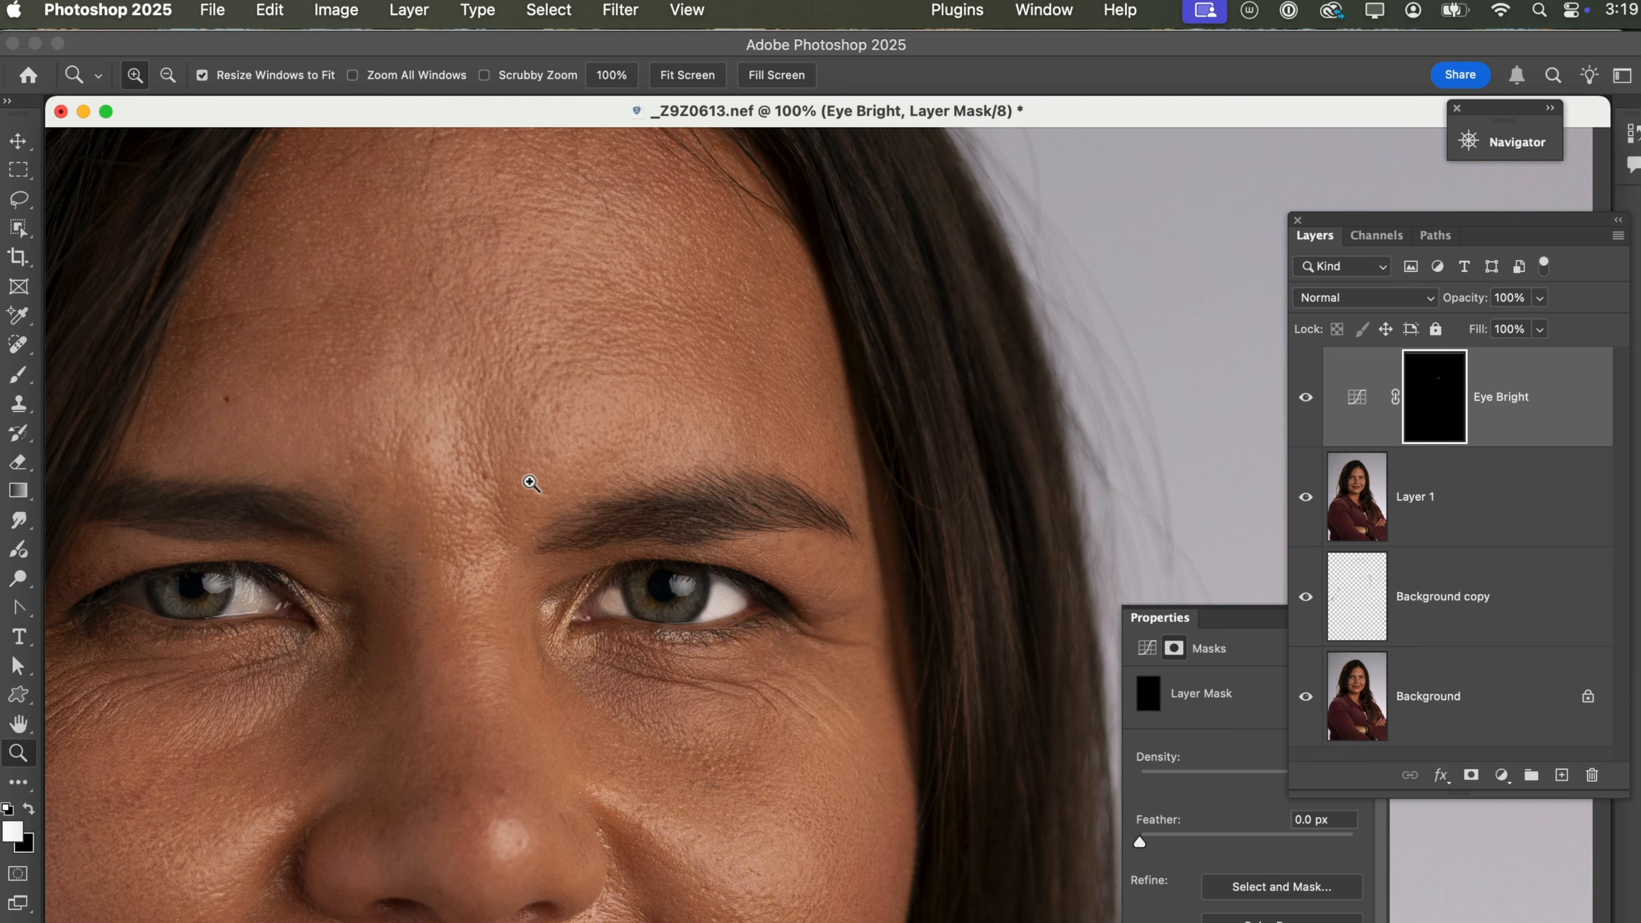
left_click_drag(512, 471, 896, 813)
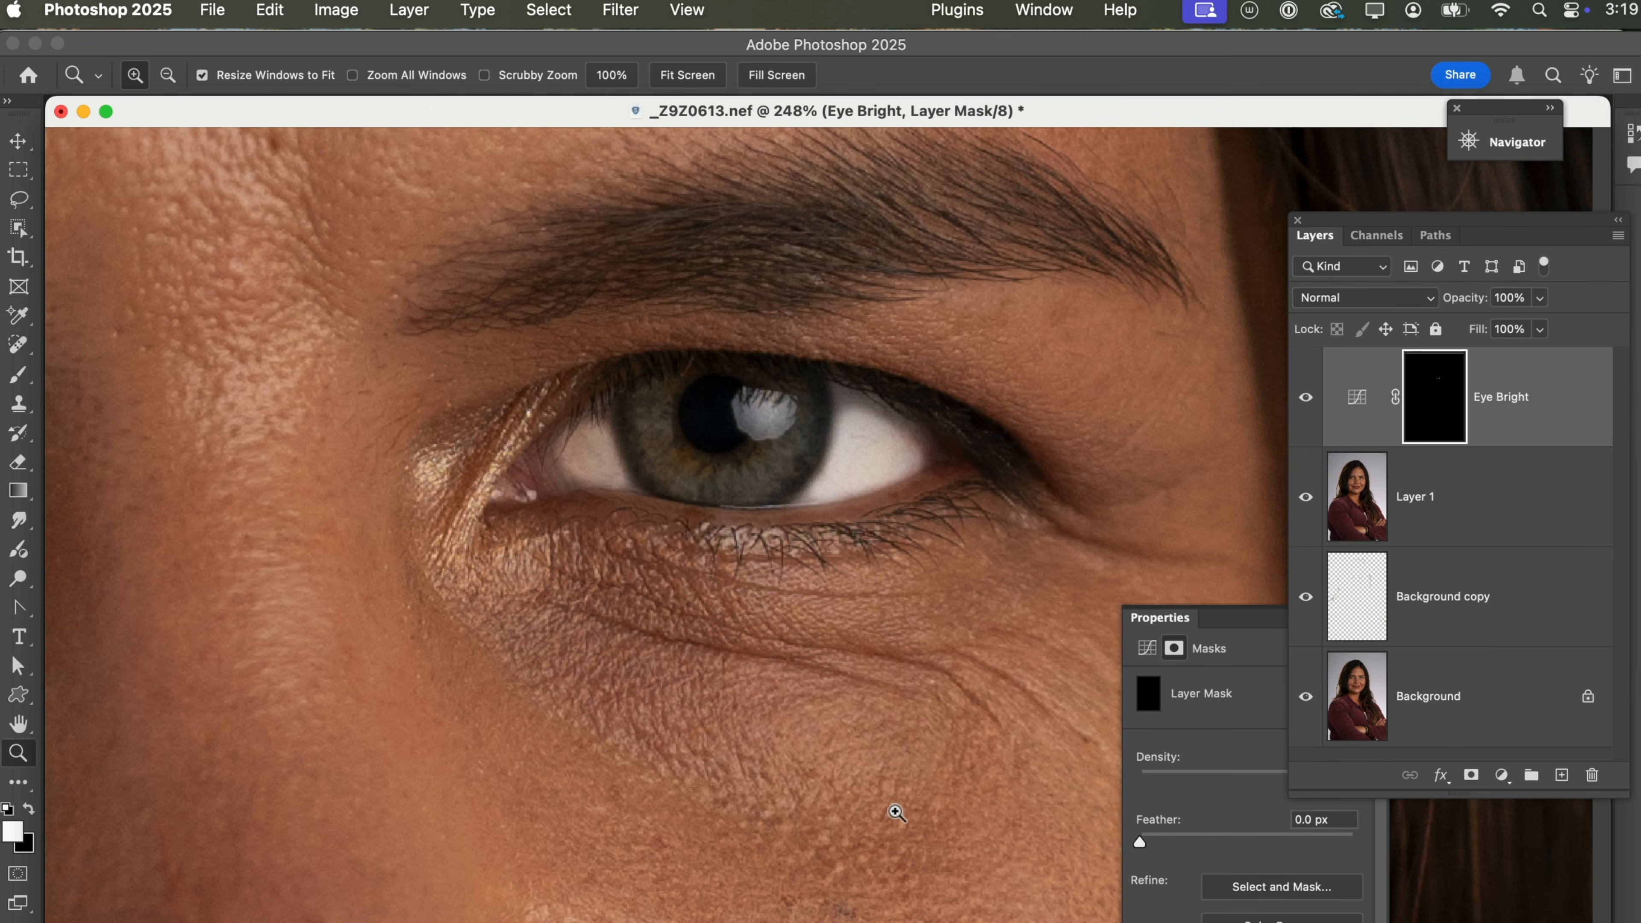
left_click(1351, 400)
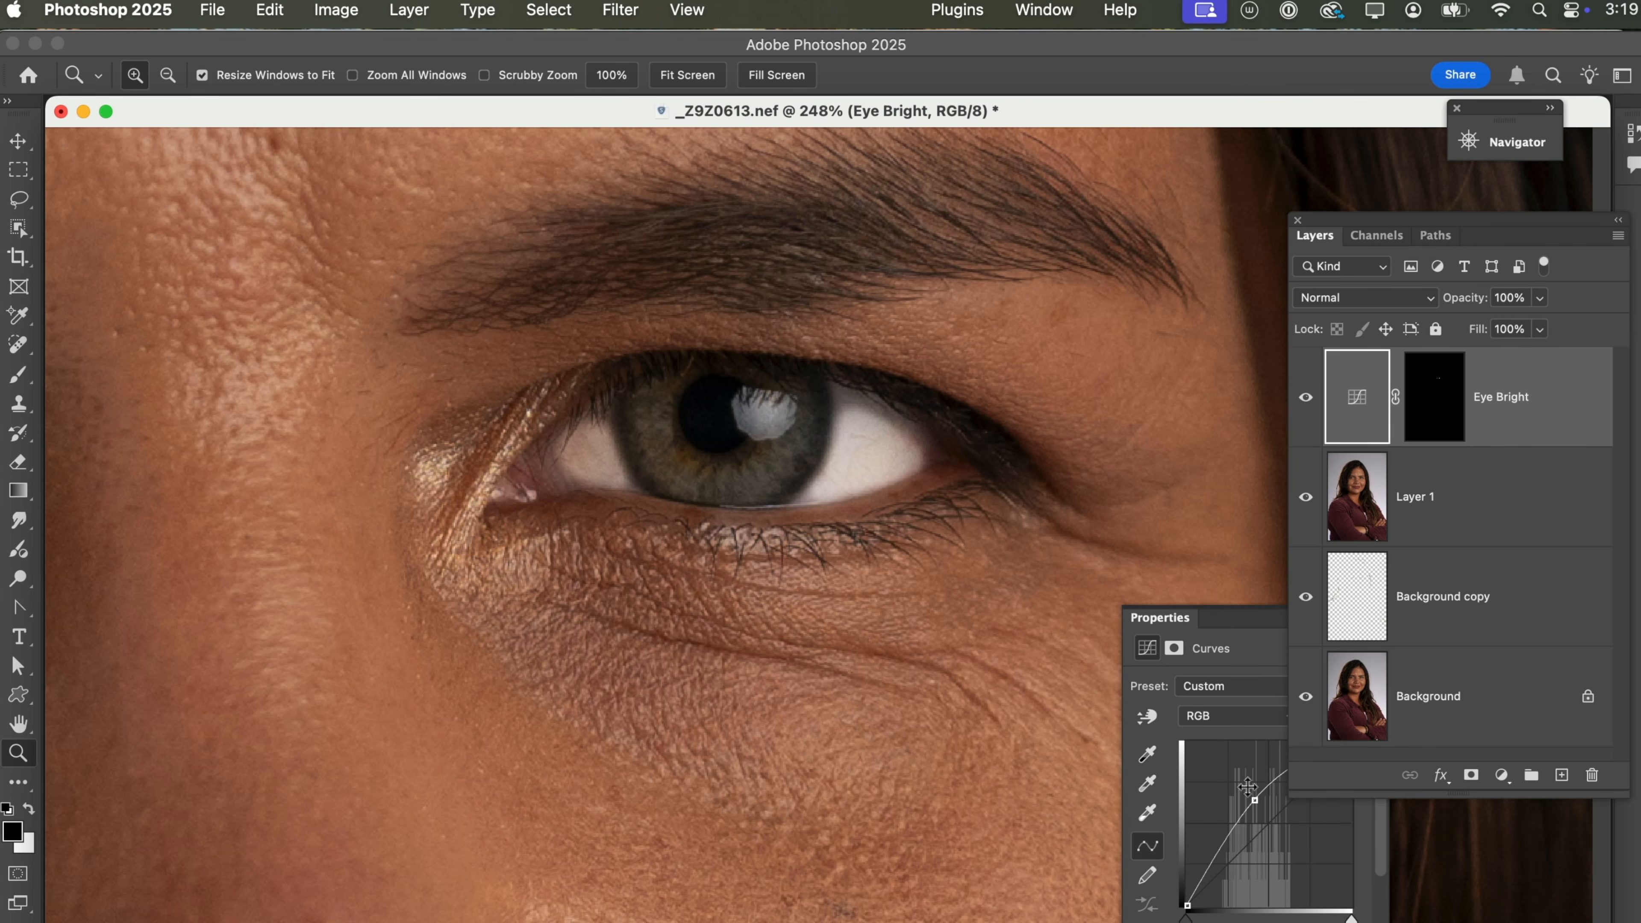
left_click_drag(1255, 803, 1261, 811)
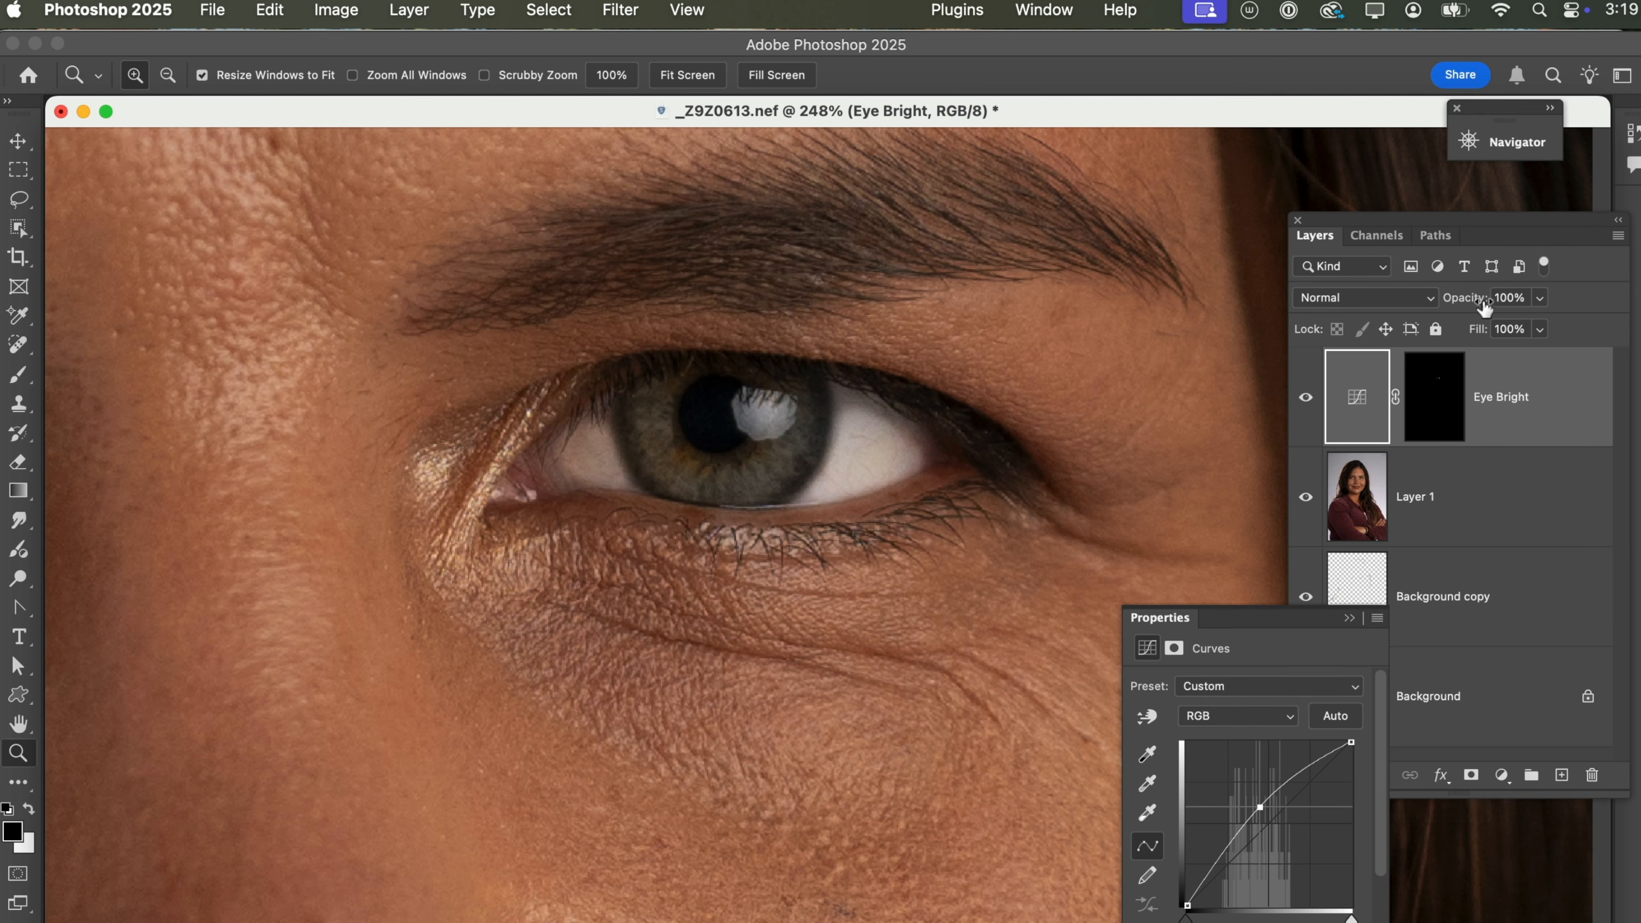
Reduce the Eye Bright layer's opacity to 19% and close the curve's properties.
left_click_drag(1480, 300, 1402, 303)
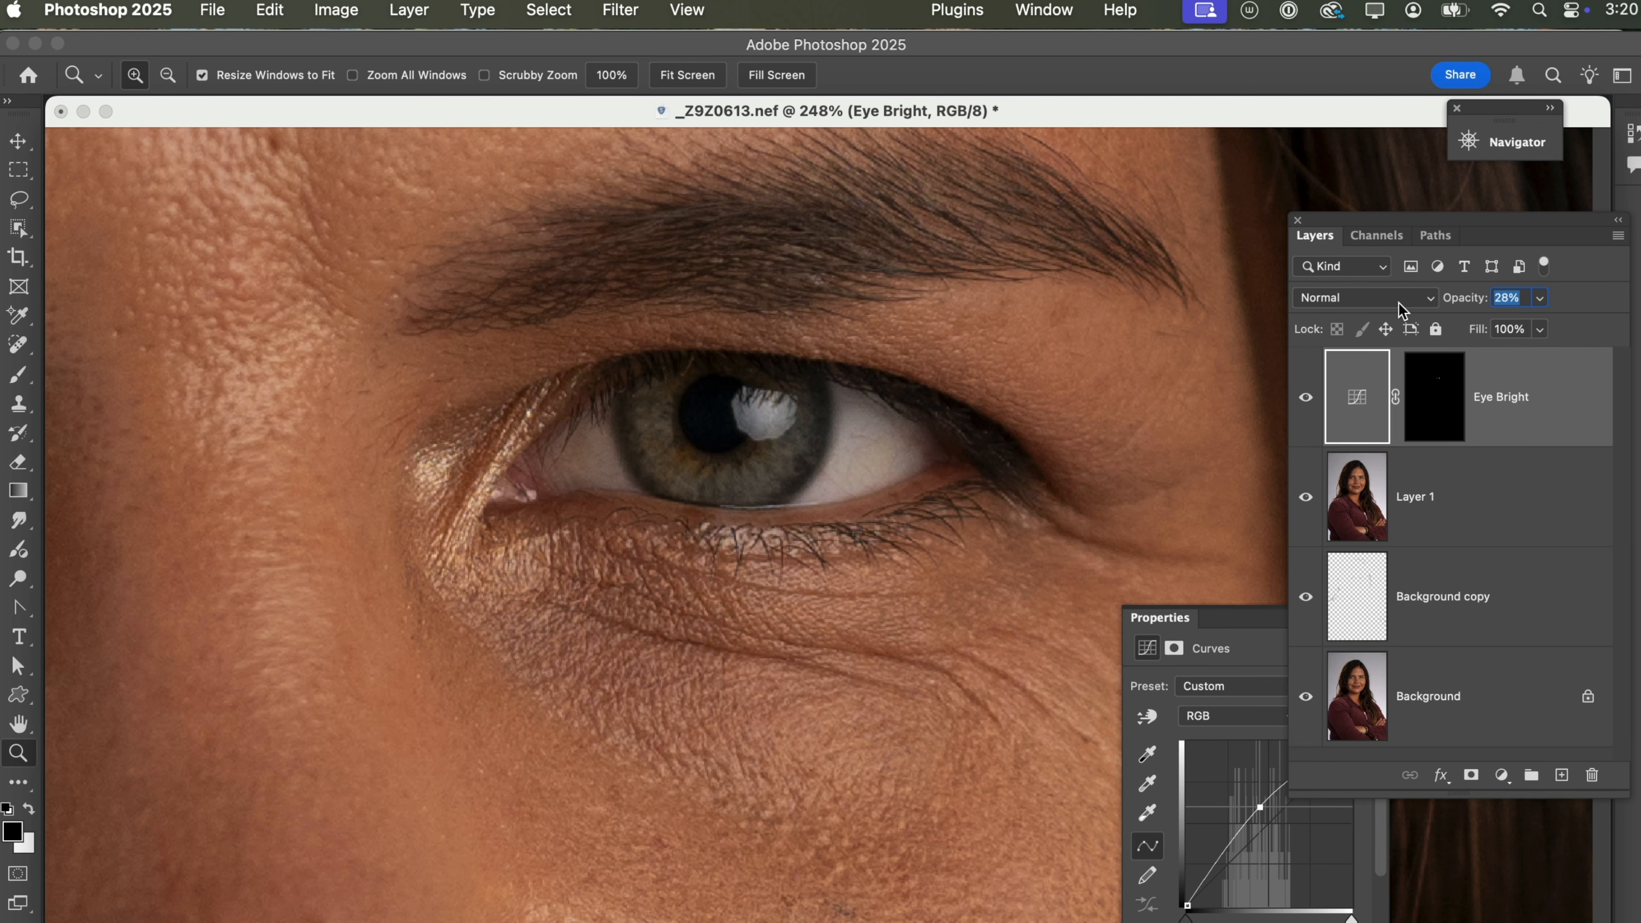
left_click_drag(1394, 302, 1388, 304)
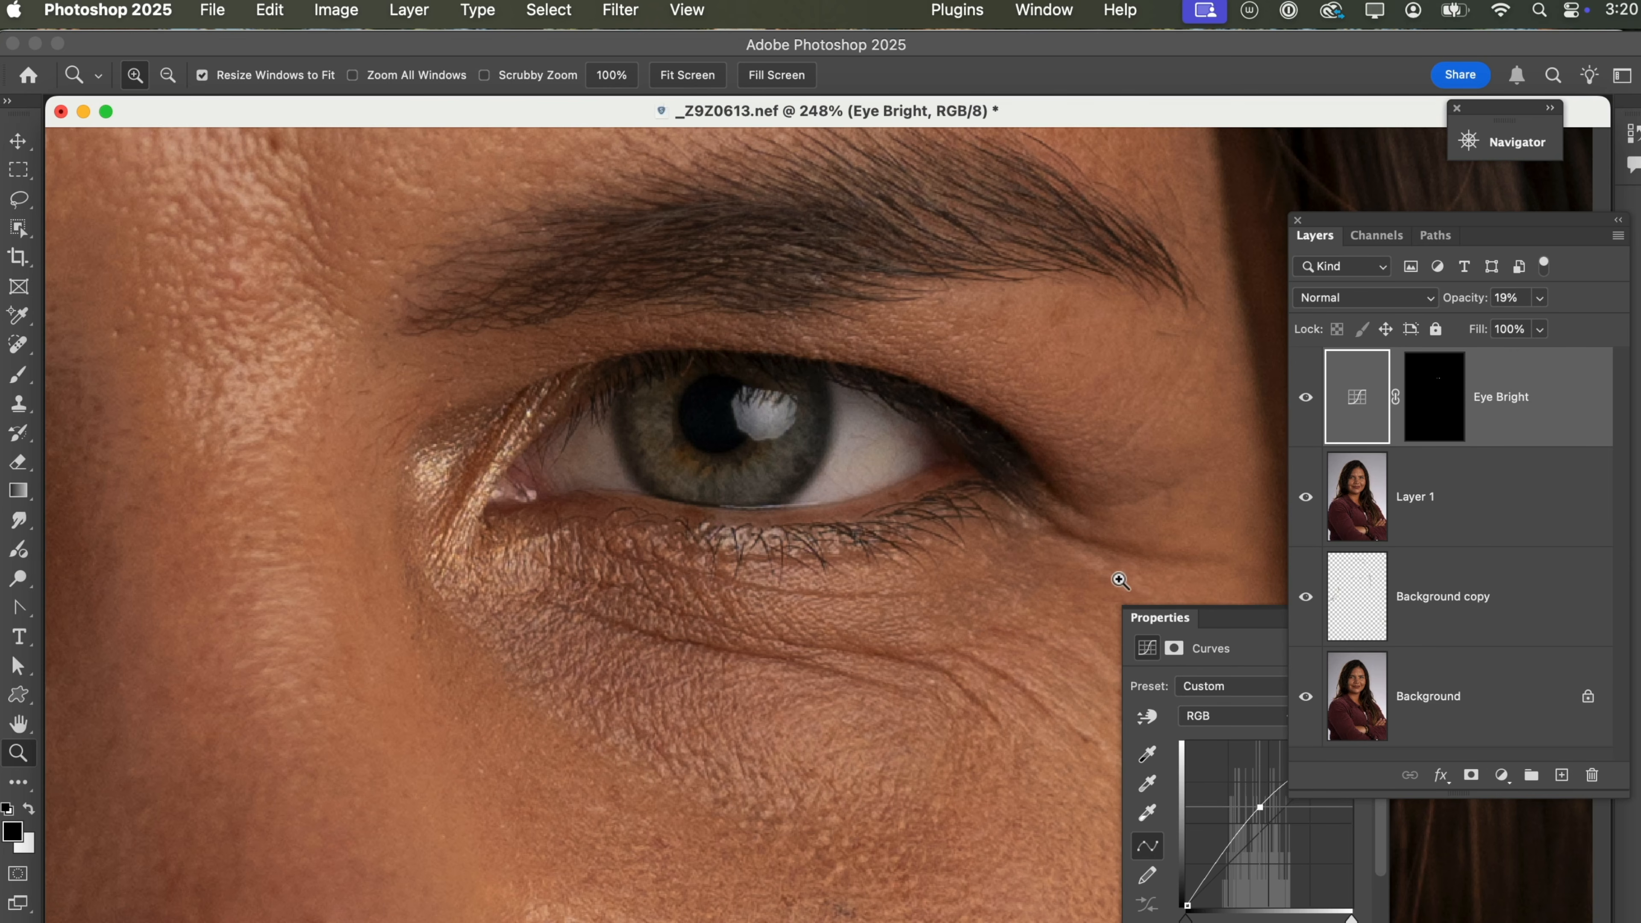
left_click_drag(1210, 613, 1066, 616)
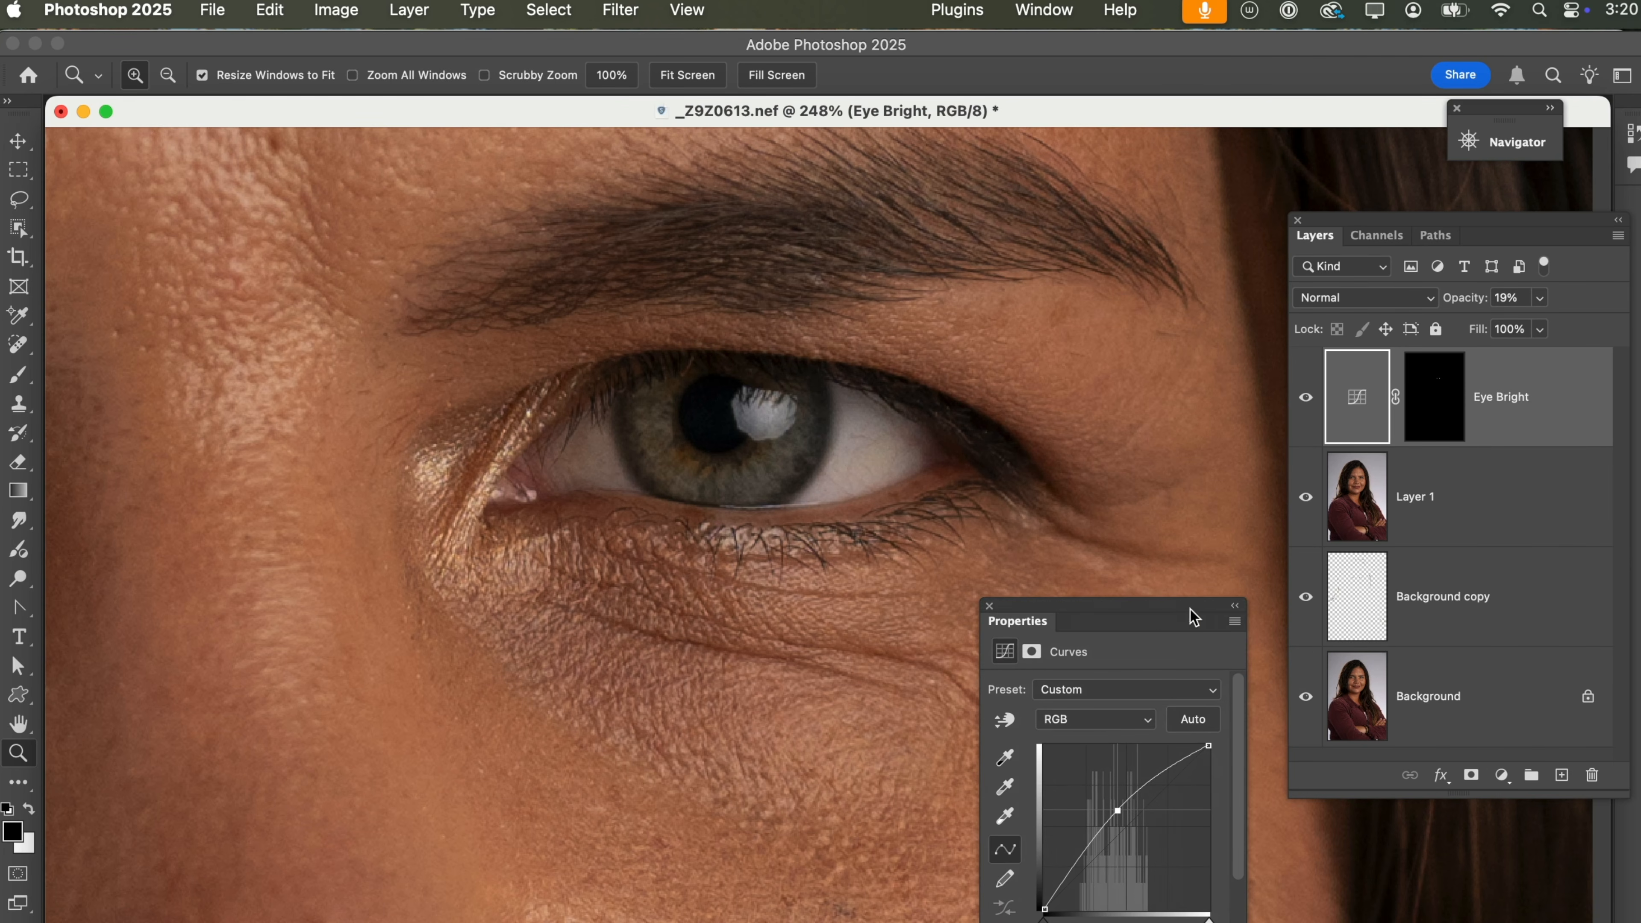
left_click(1234, 606)
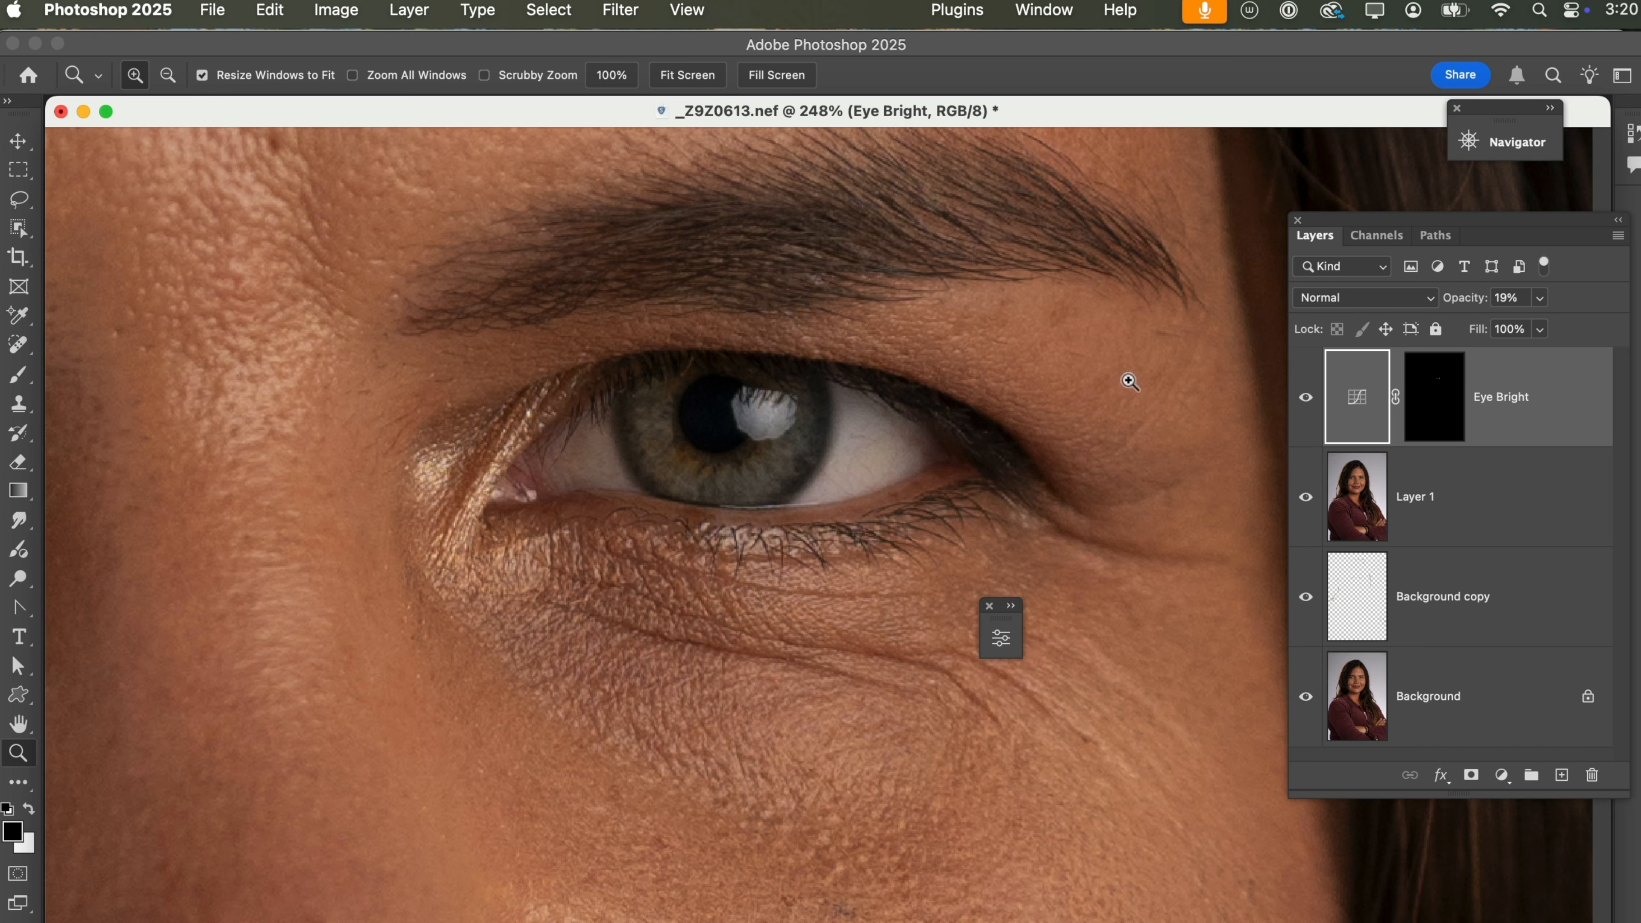
left_click(989, 606)
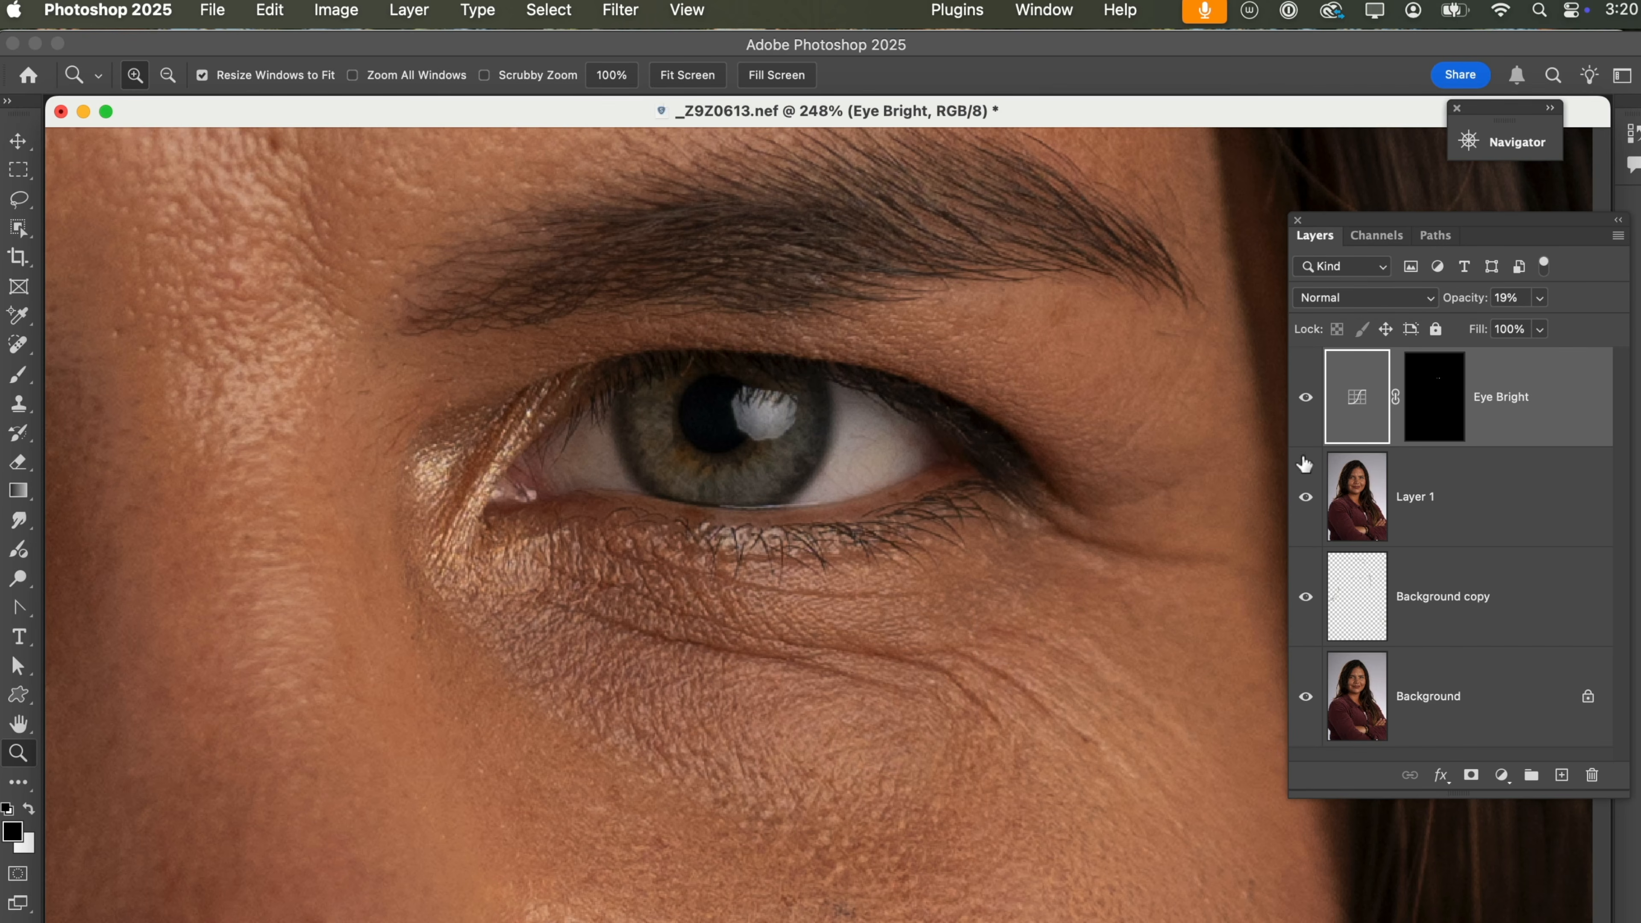
Toggle the Eye Bright layer's visibility to compare the eye with and without the brightening.
left_click(1306, 392)
left_click(1306, 397)
left_click(1306, 397)
left_click(1306, 397)
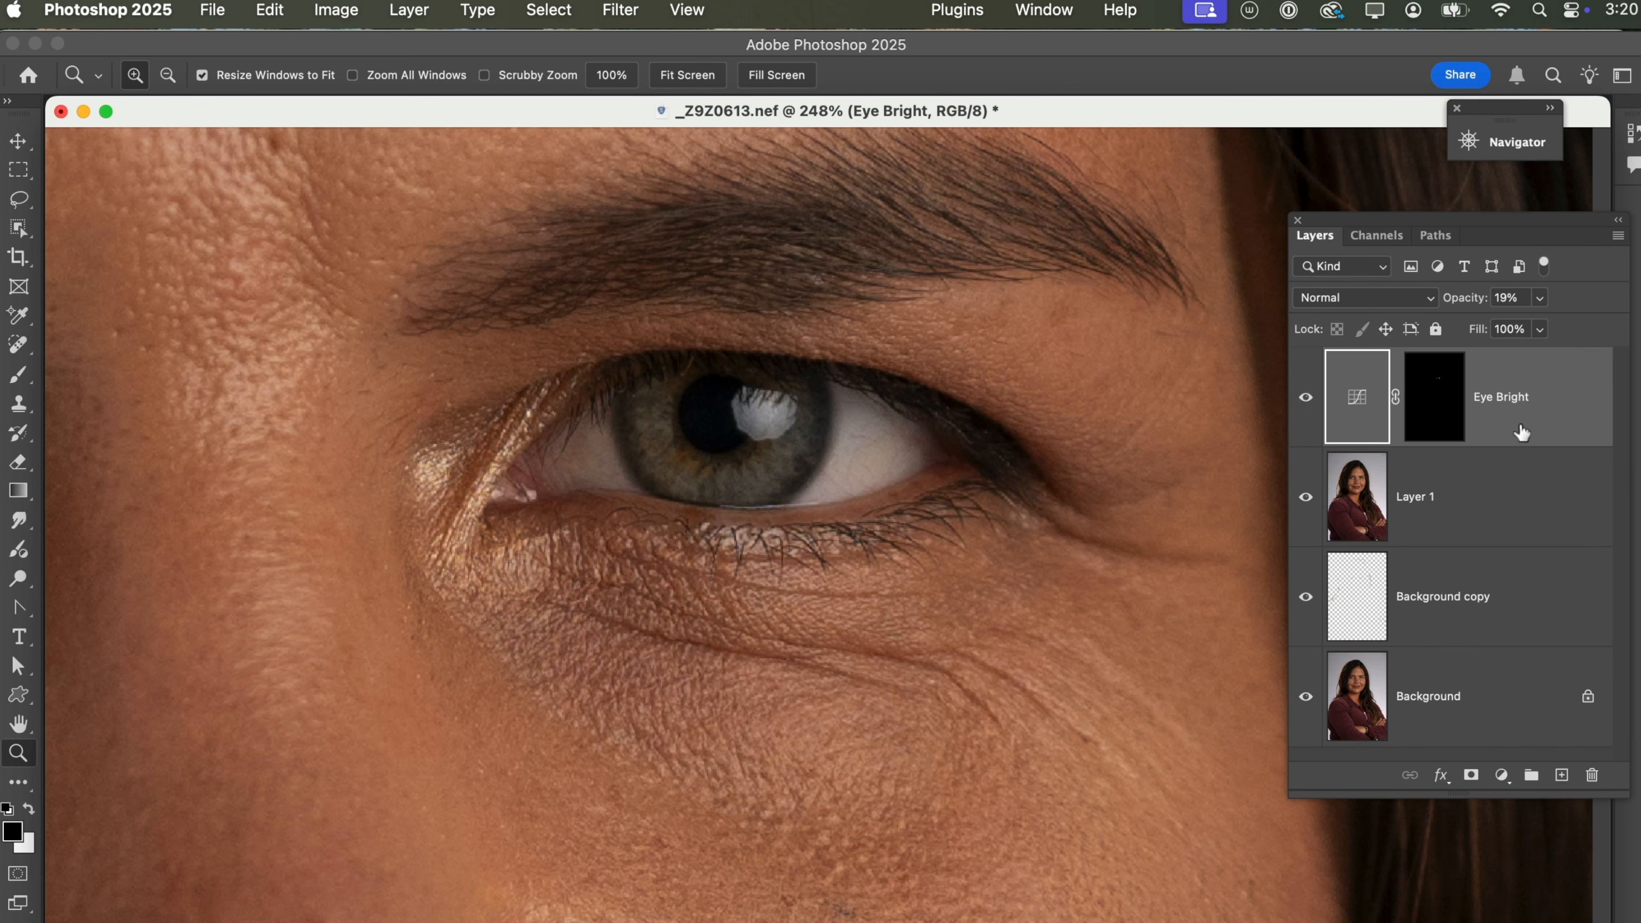
Add a Hue/Saturation adjustment above Eye Bright and reduce its master saturation.
left_click(1501, 775)
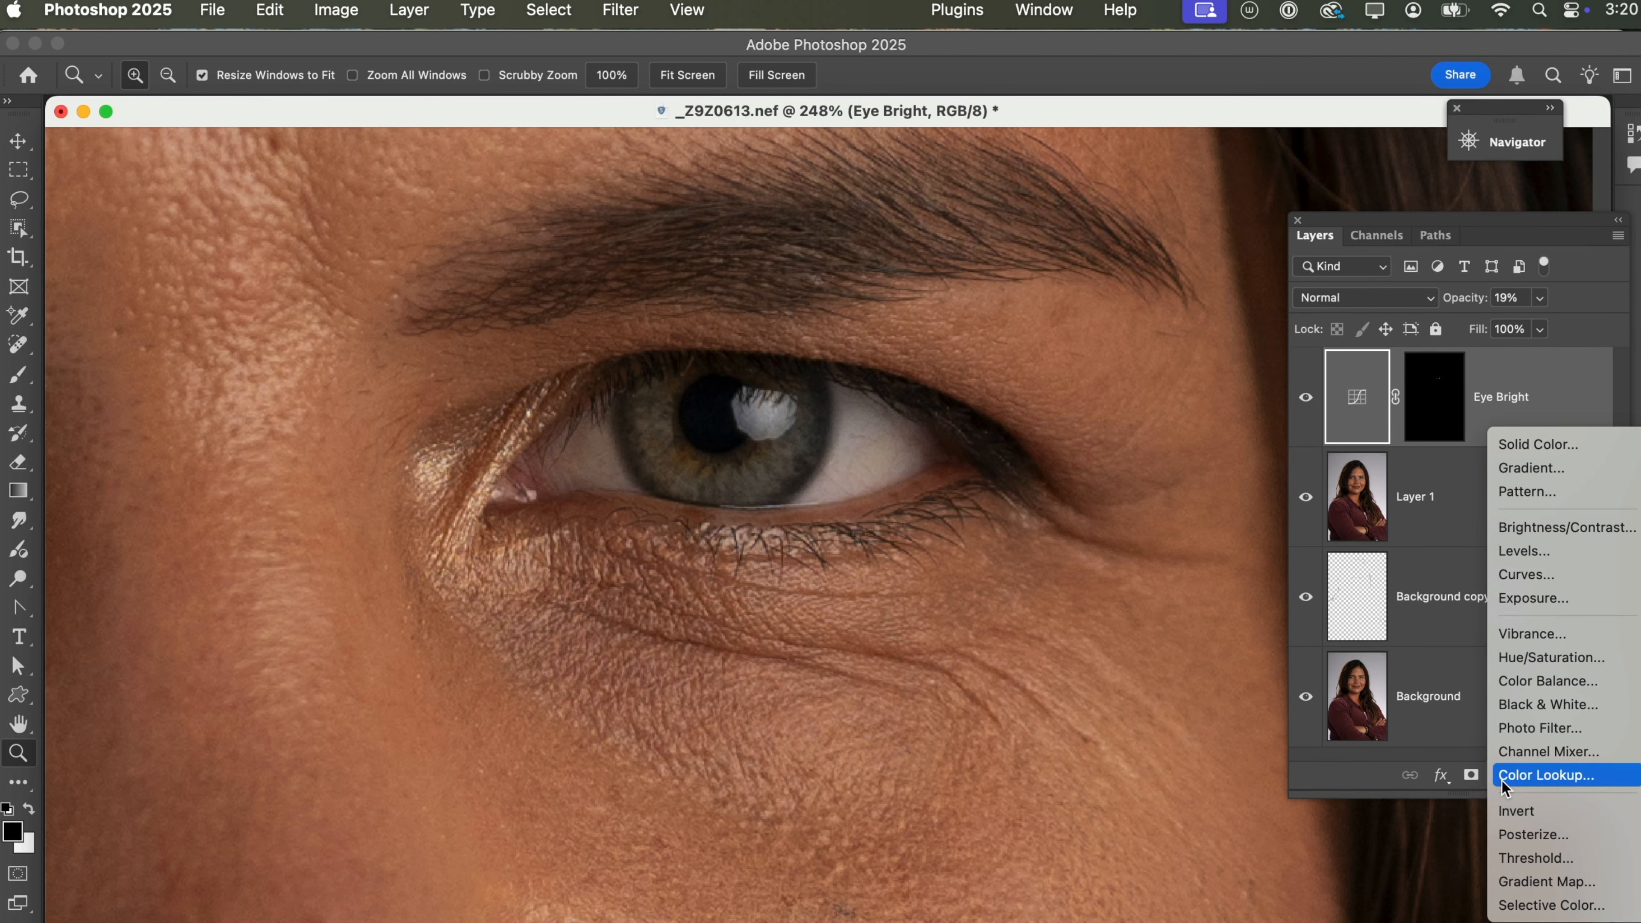
left_click(1518, 661)
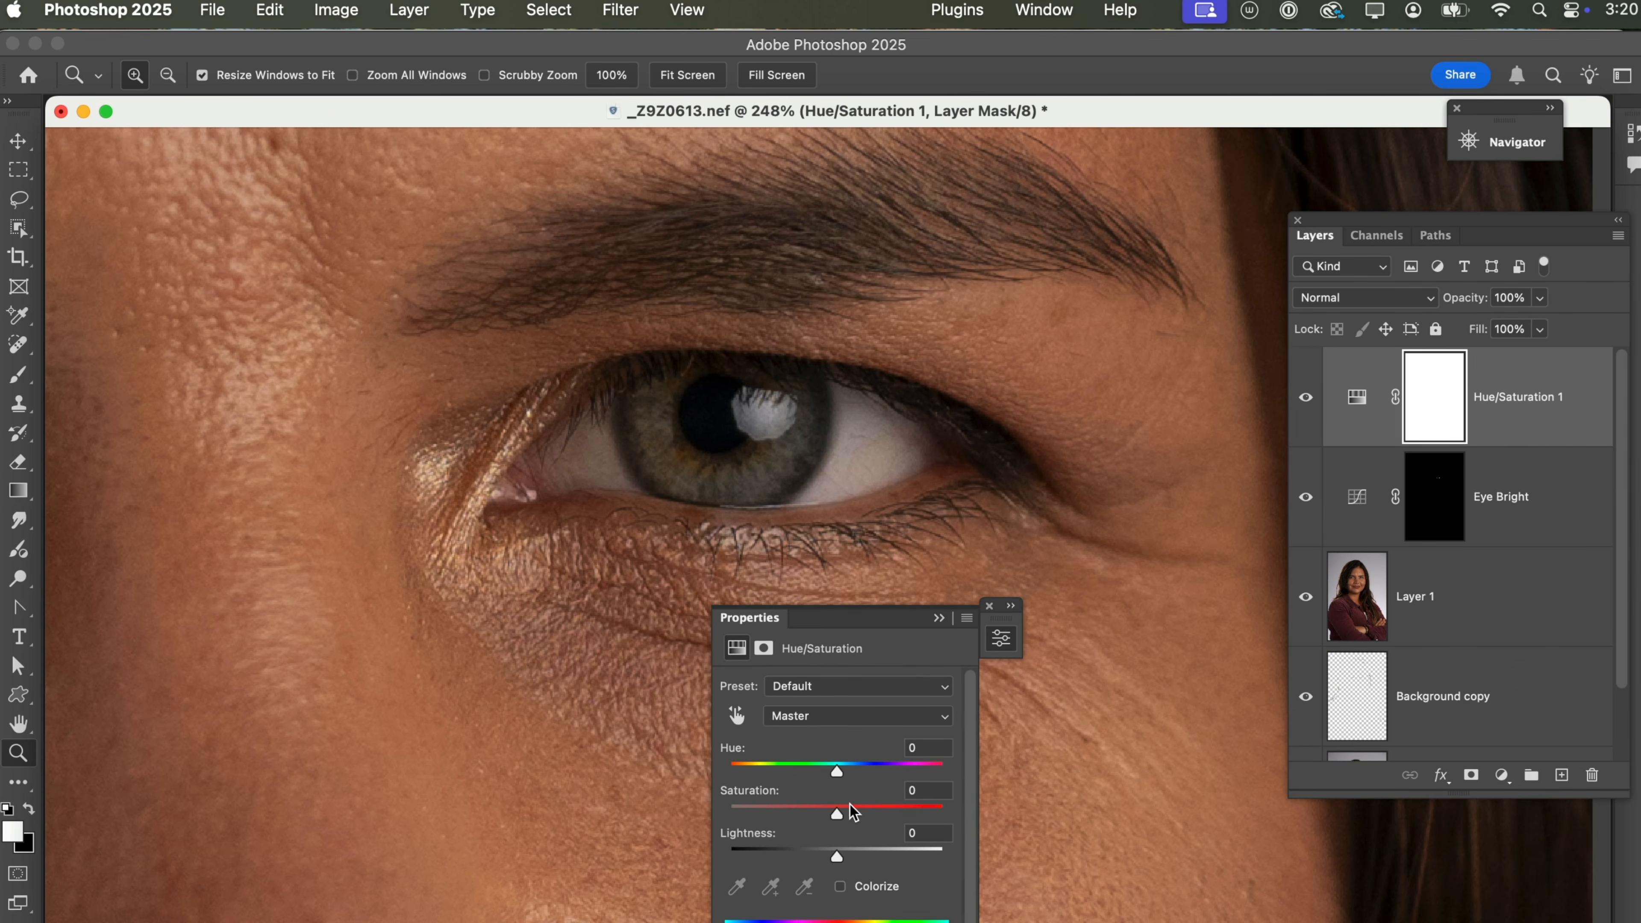
left_click_drag(836, 813, 808, 814)
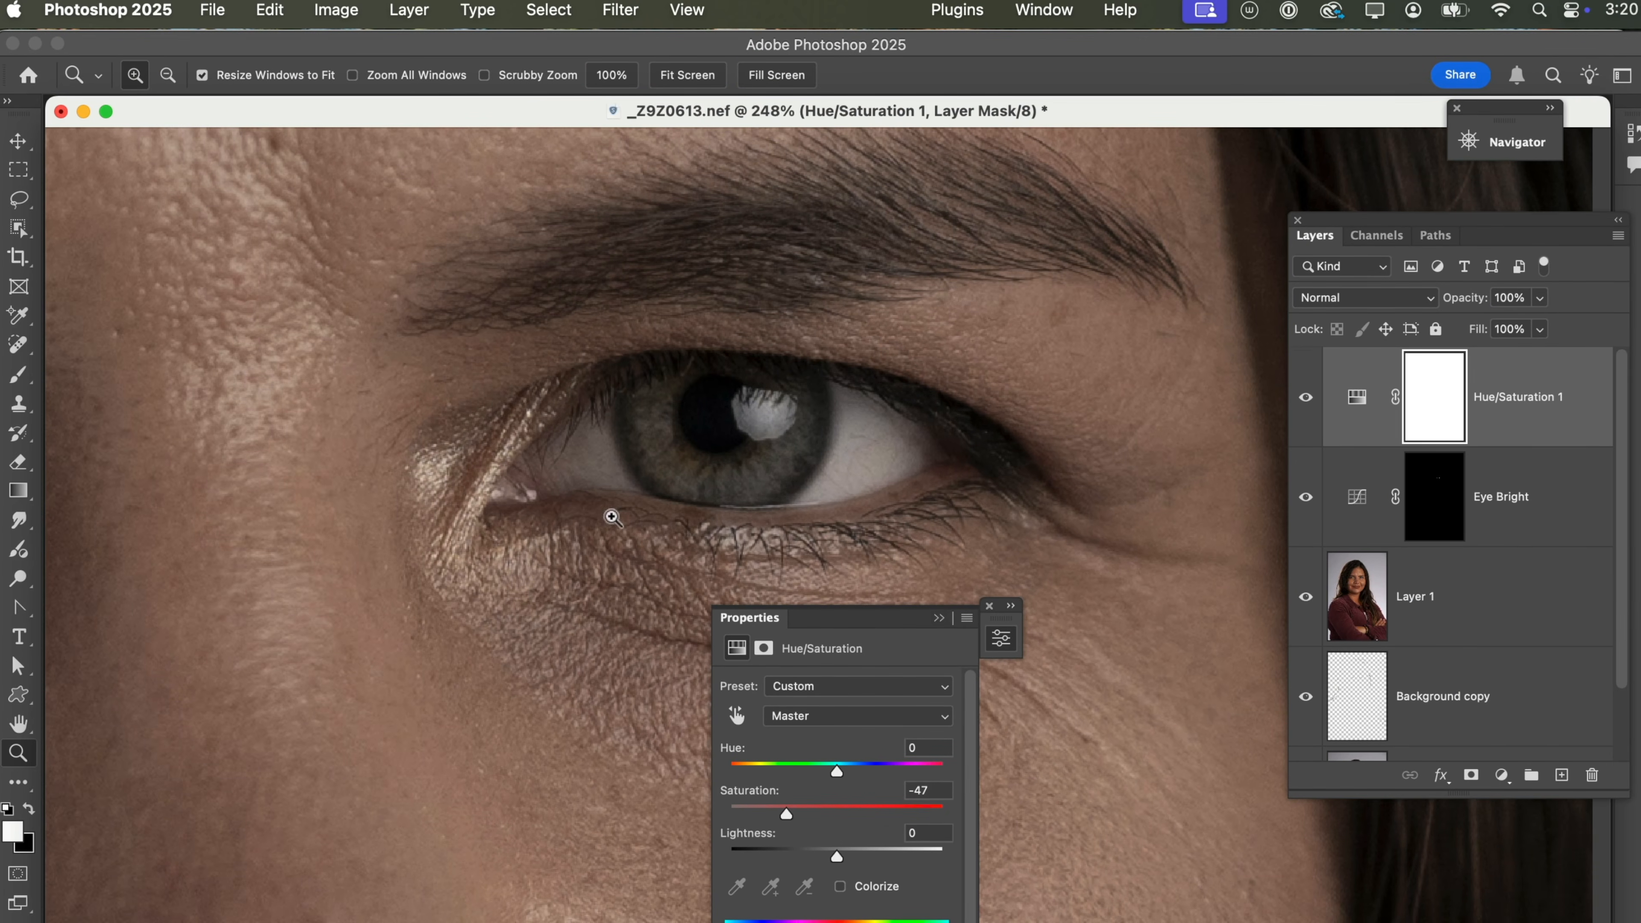
left_click(989, 607)
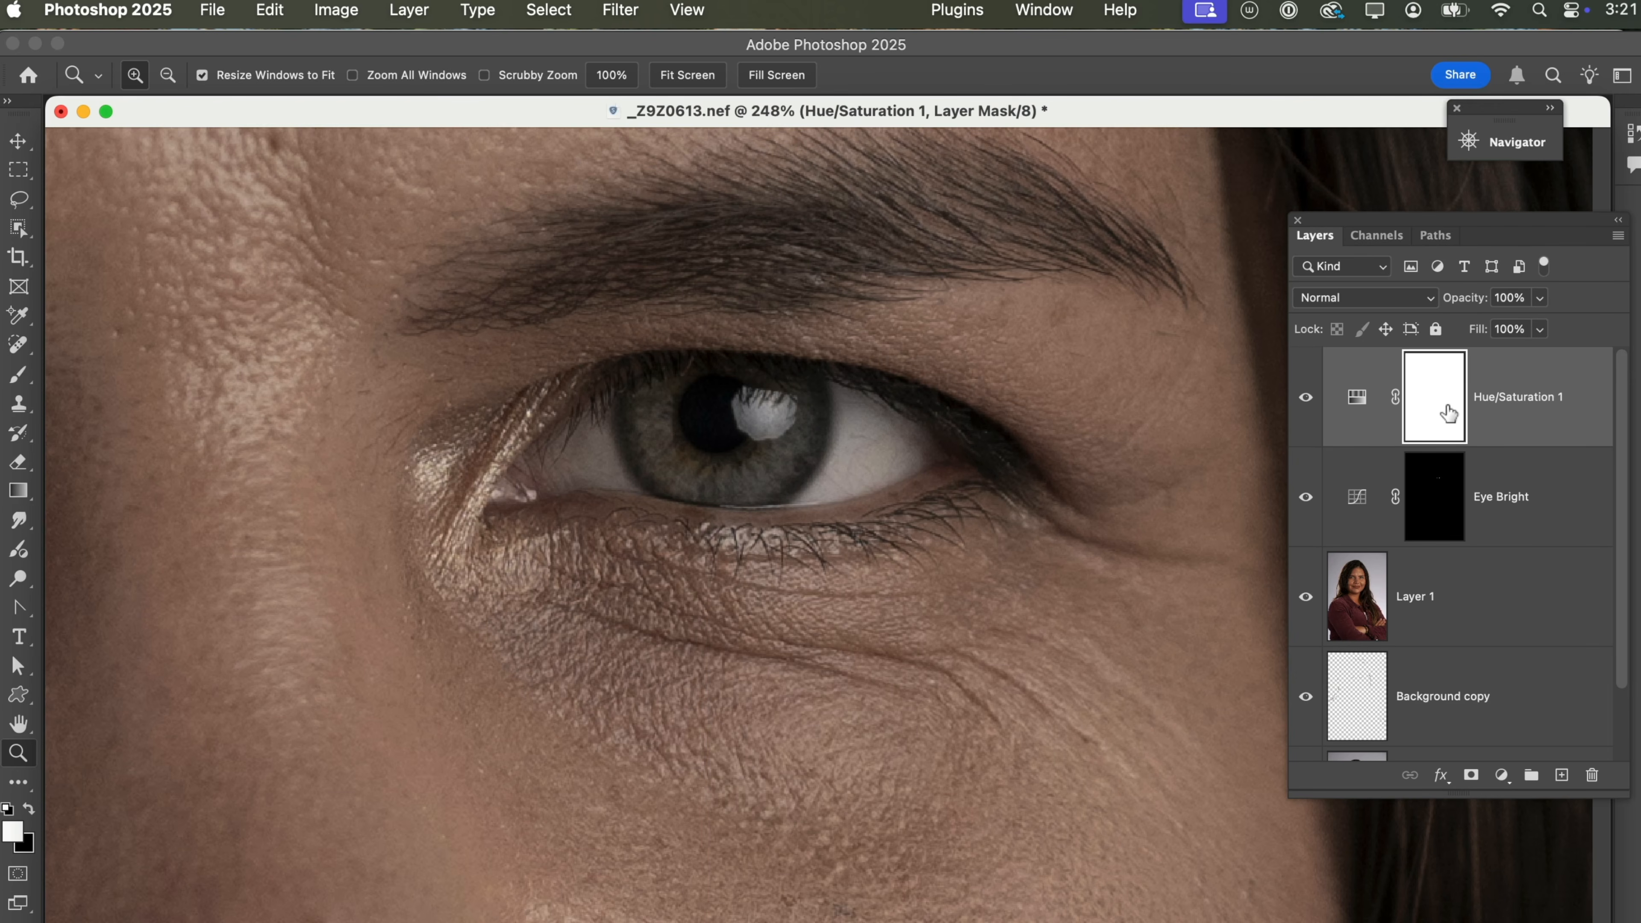
Turn the Hue/Saturation layer's mask black, trying Invert as well as white and black fills.
key("alt")
key("super+i")
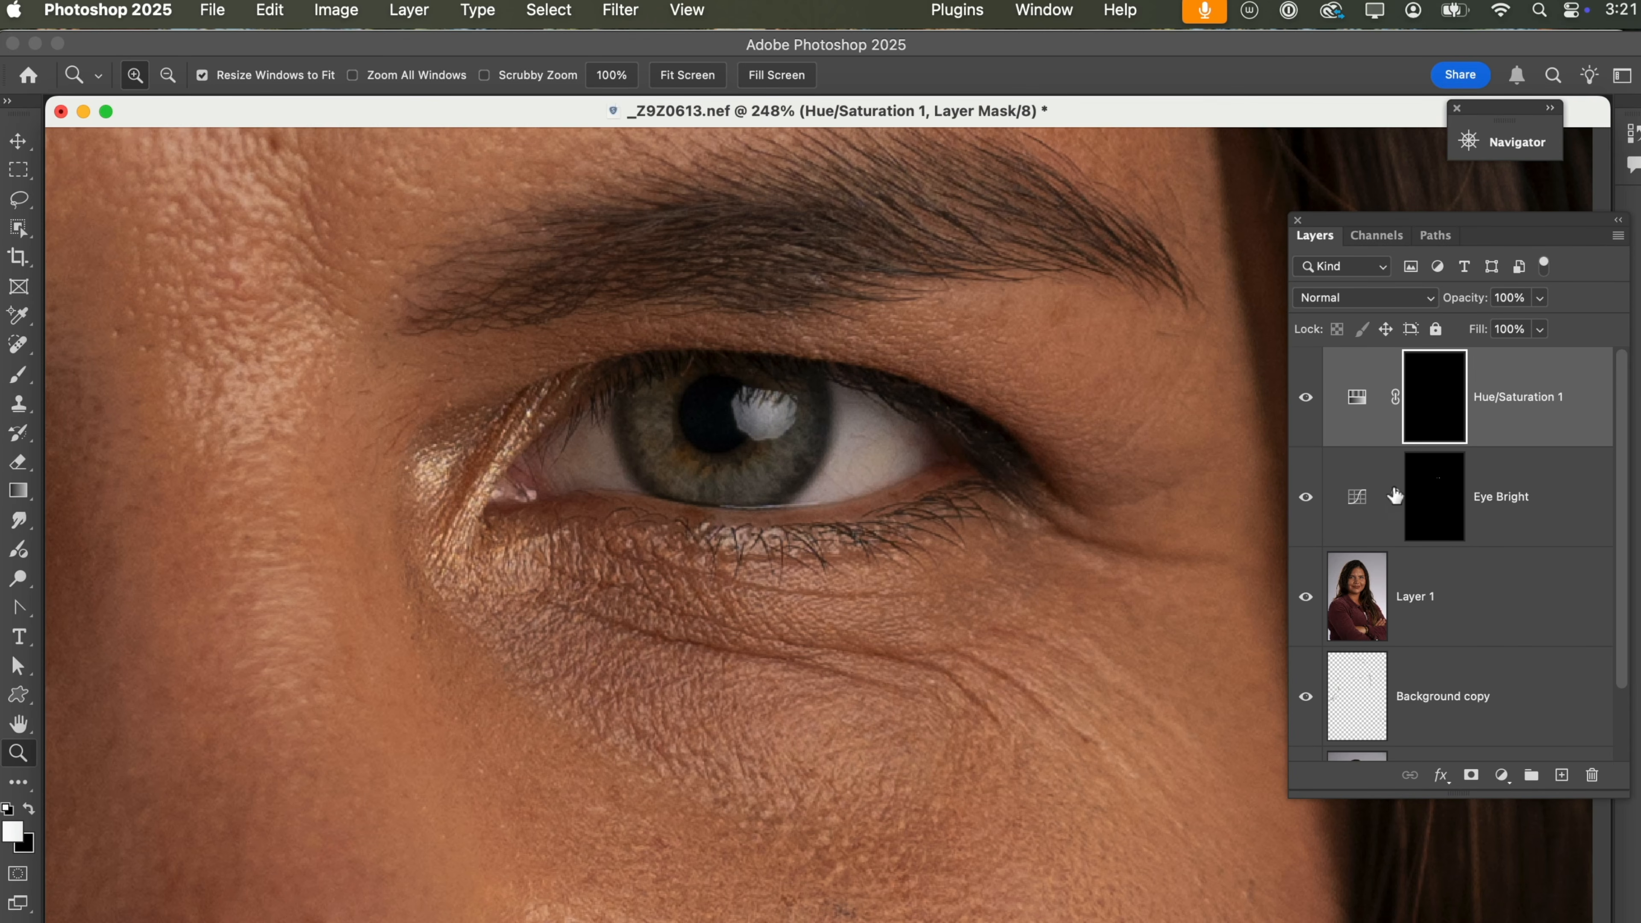
key("alt+BackSpace")
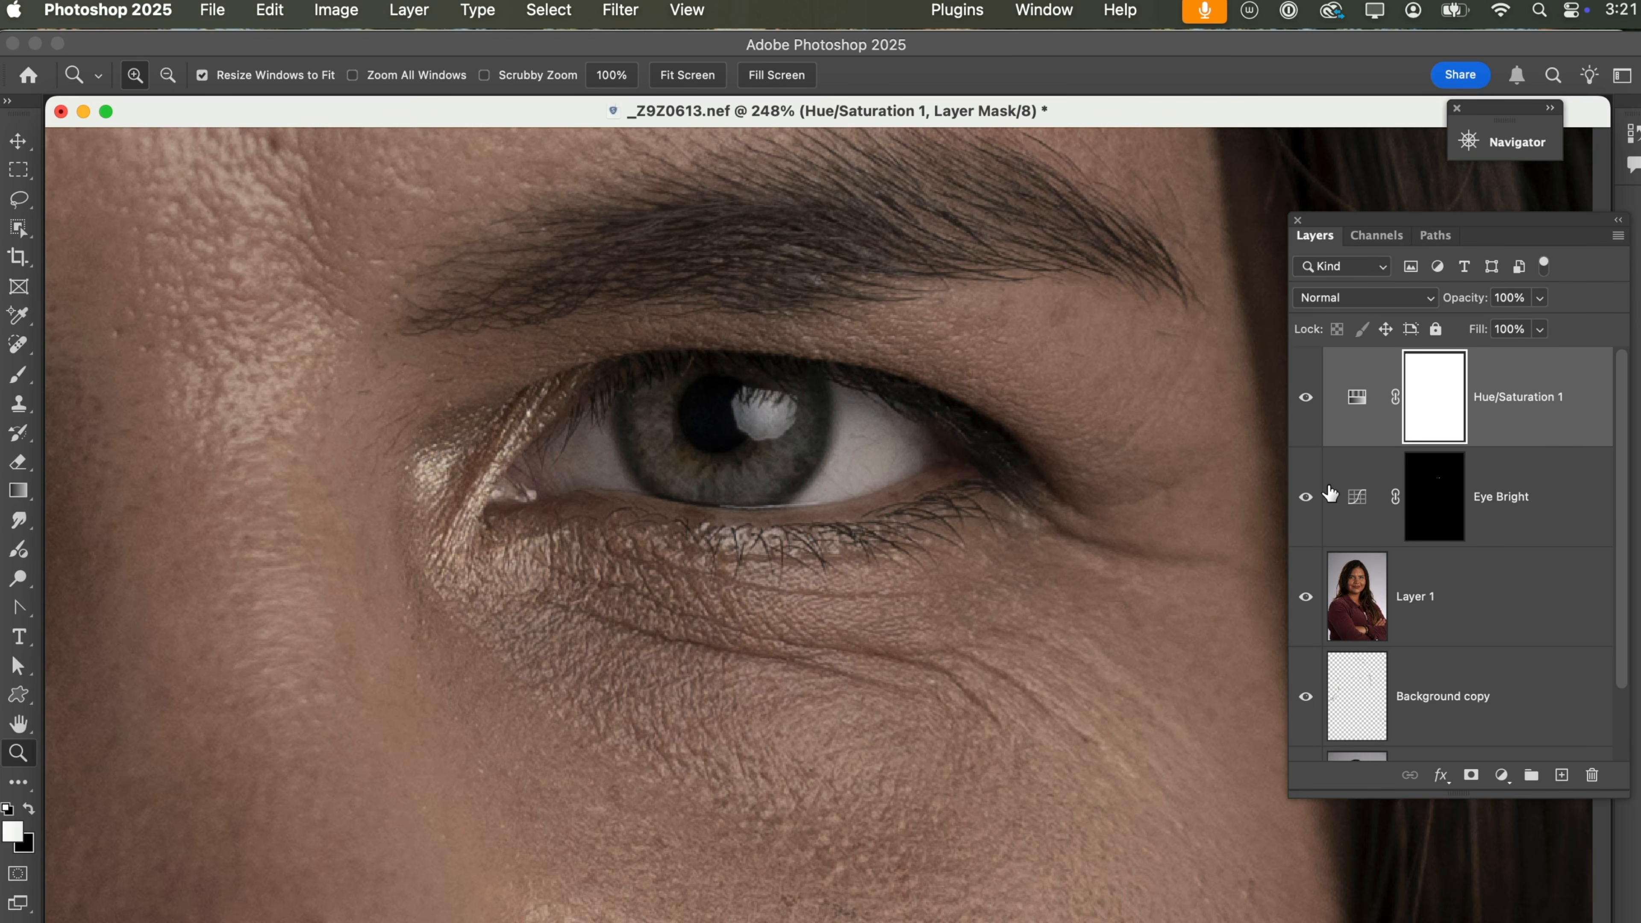
key("super+BackSpace")
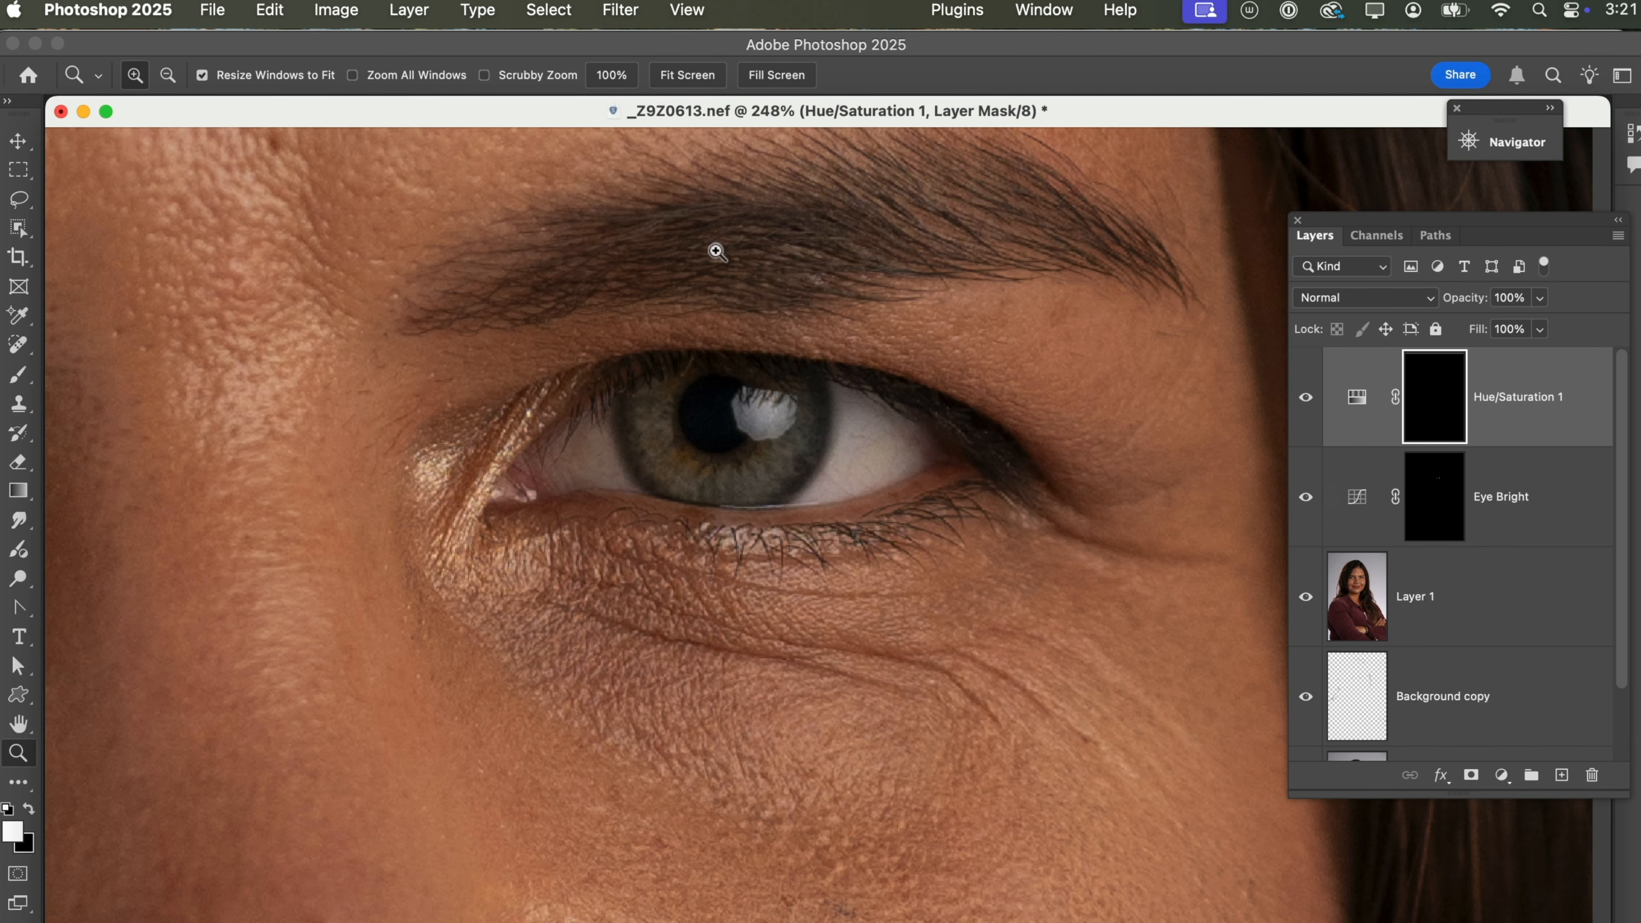
left_click(271, 13)
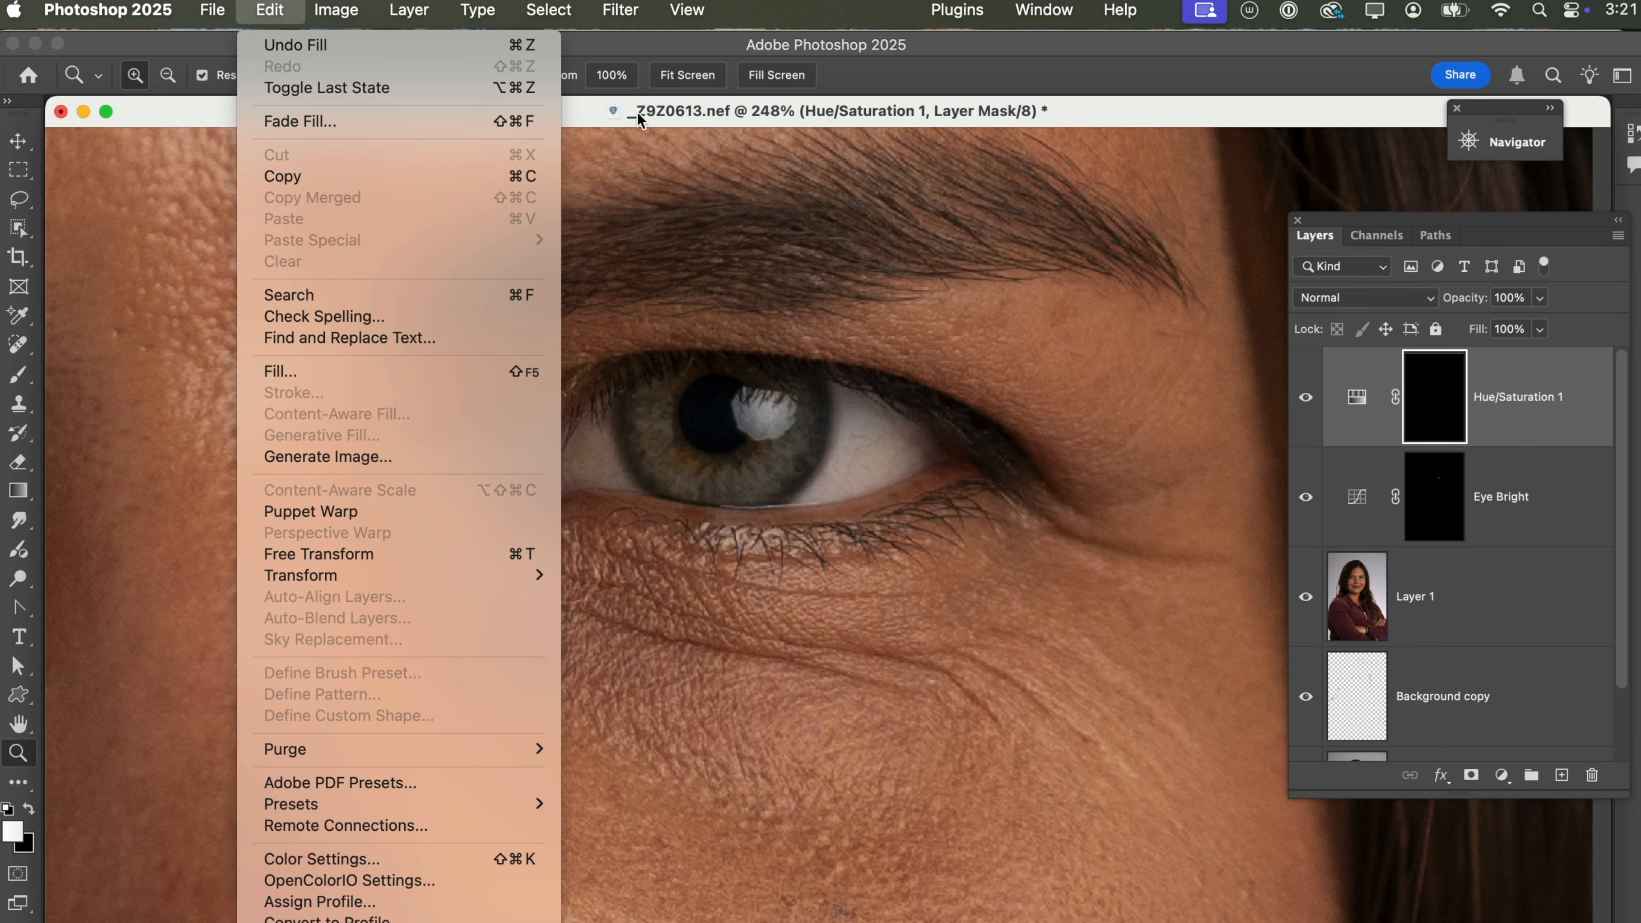
left_click(583, 107)
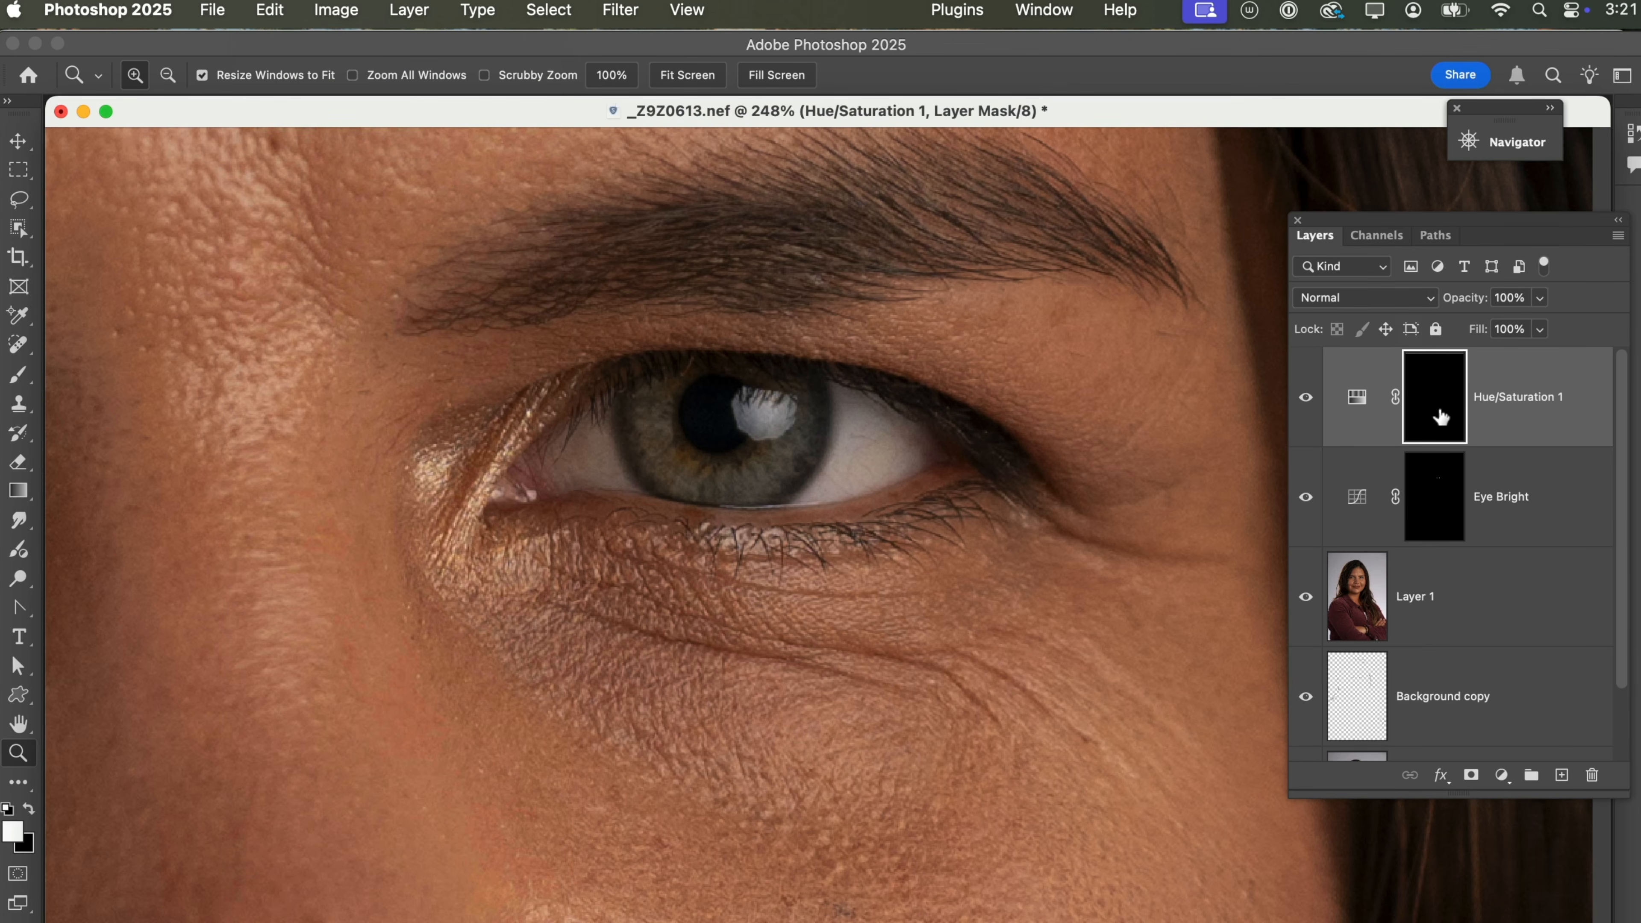
Rename the Hue/Saturation layer "Eye White Colors" and select its mask with white as the foreground colour.
double_click(1521, 396)
type("Eye White Colors")
key("Return")
left_click(1425, 395)
key("x")
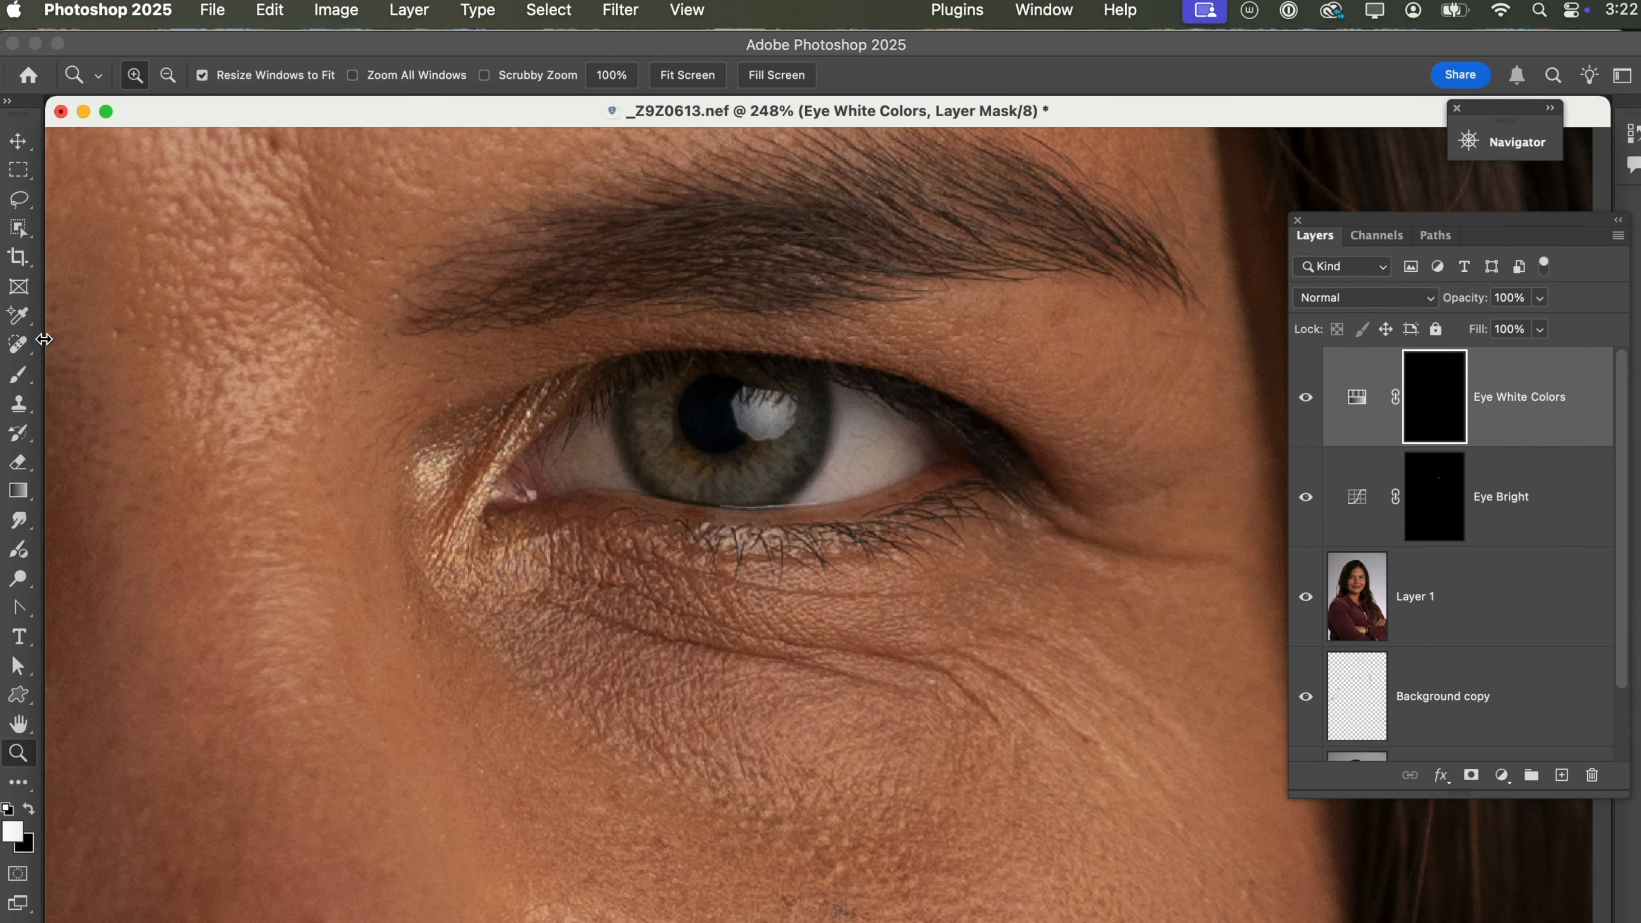
Paint the eye white into the Eye White Colors mask with a size 35 brush and reduce the layer's opacity to 46%.
left_click(15, 375)
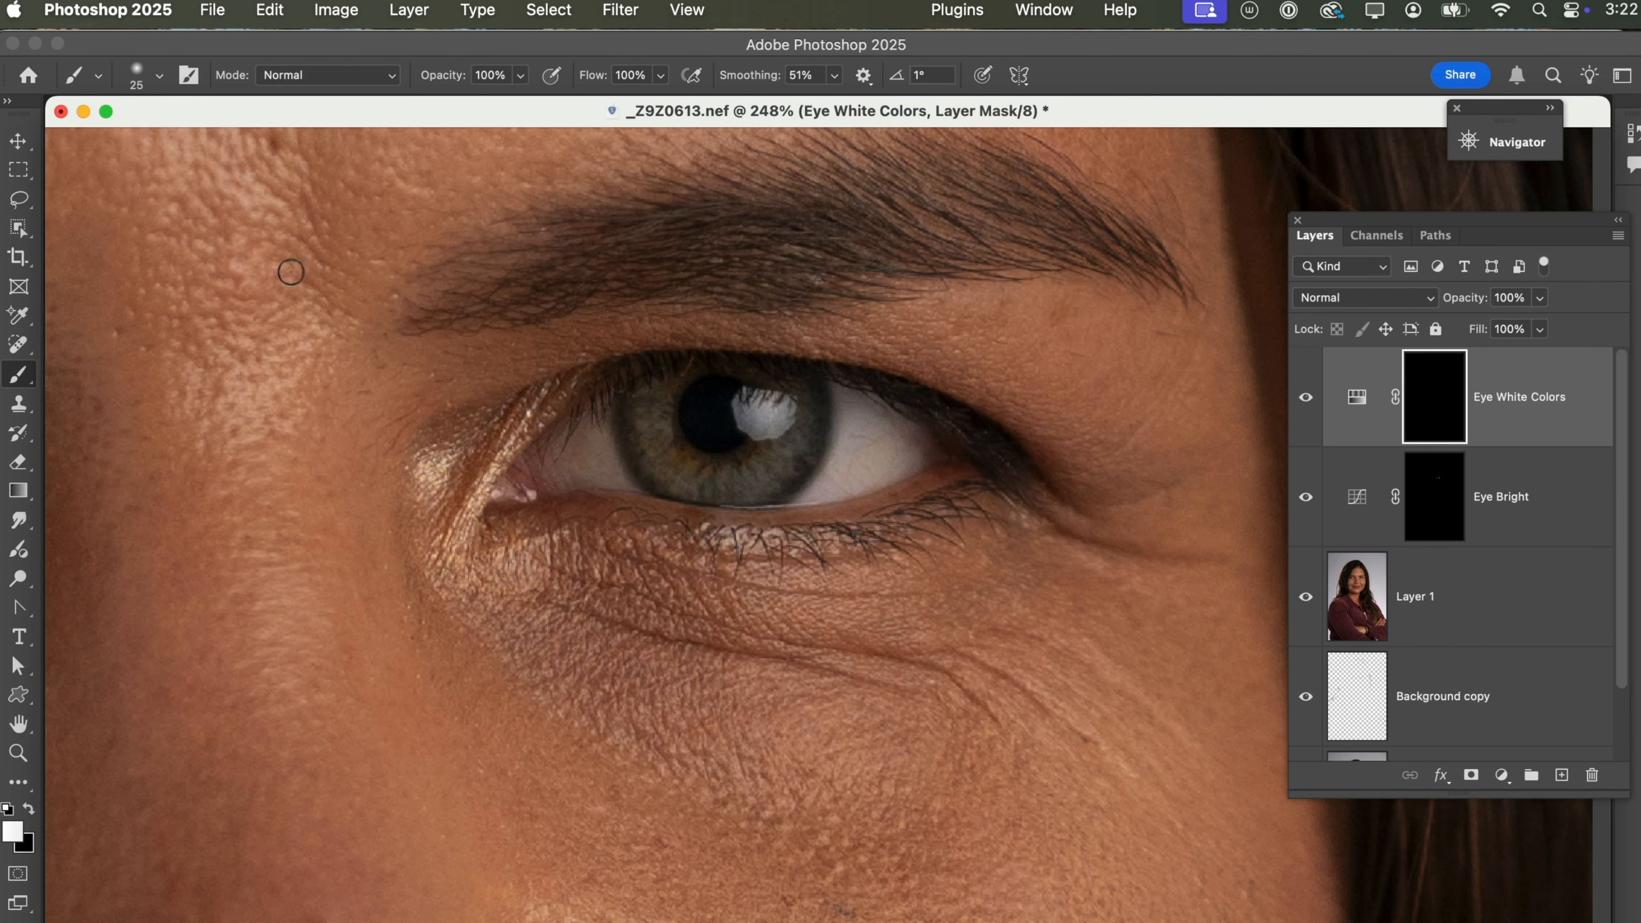
key("bracketright")
key("bracketright")
left_click_drag(1471, 300, 1410, 305)
left_click(1306, 397)
left_click(1306, 398)
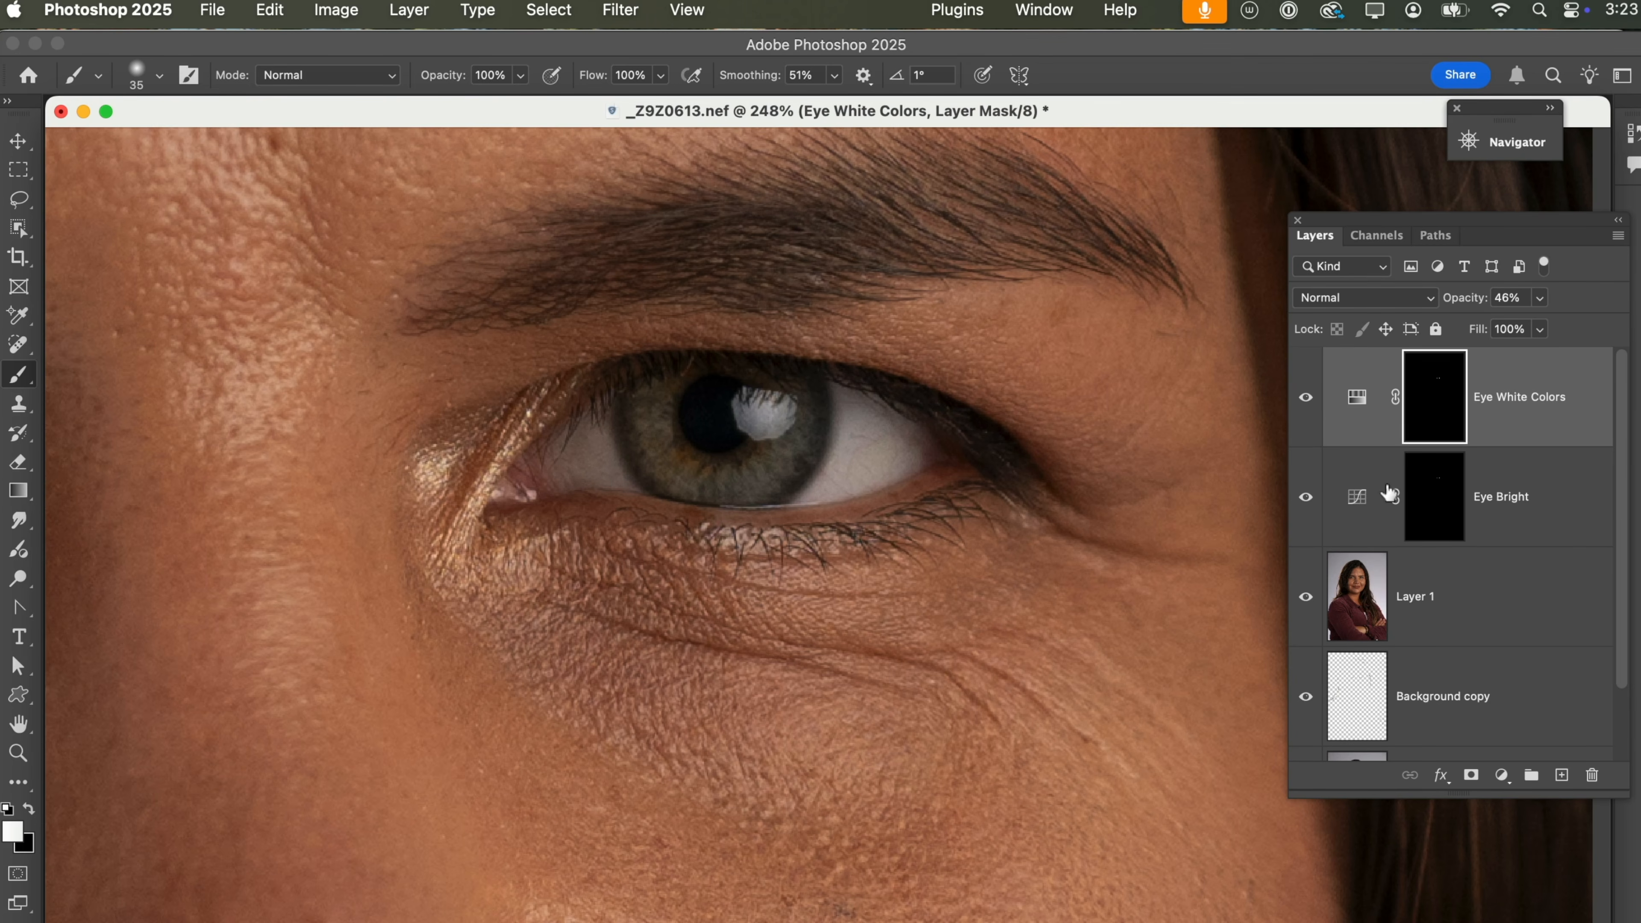
Add a Curves adjustment above Eye White Colors and raise its RGB midtones to input 101, output 143.
left_click(1502, 776)
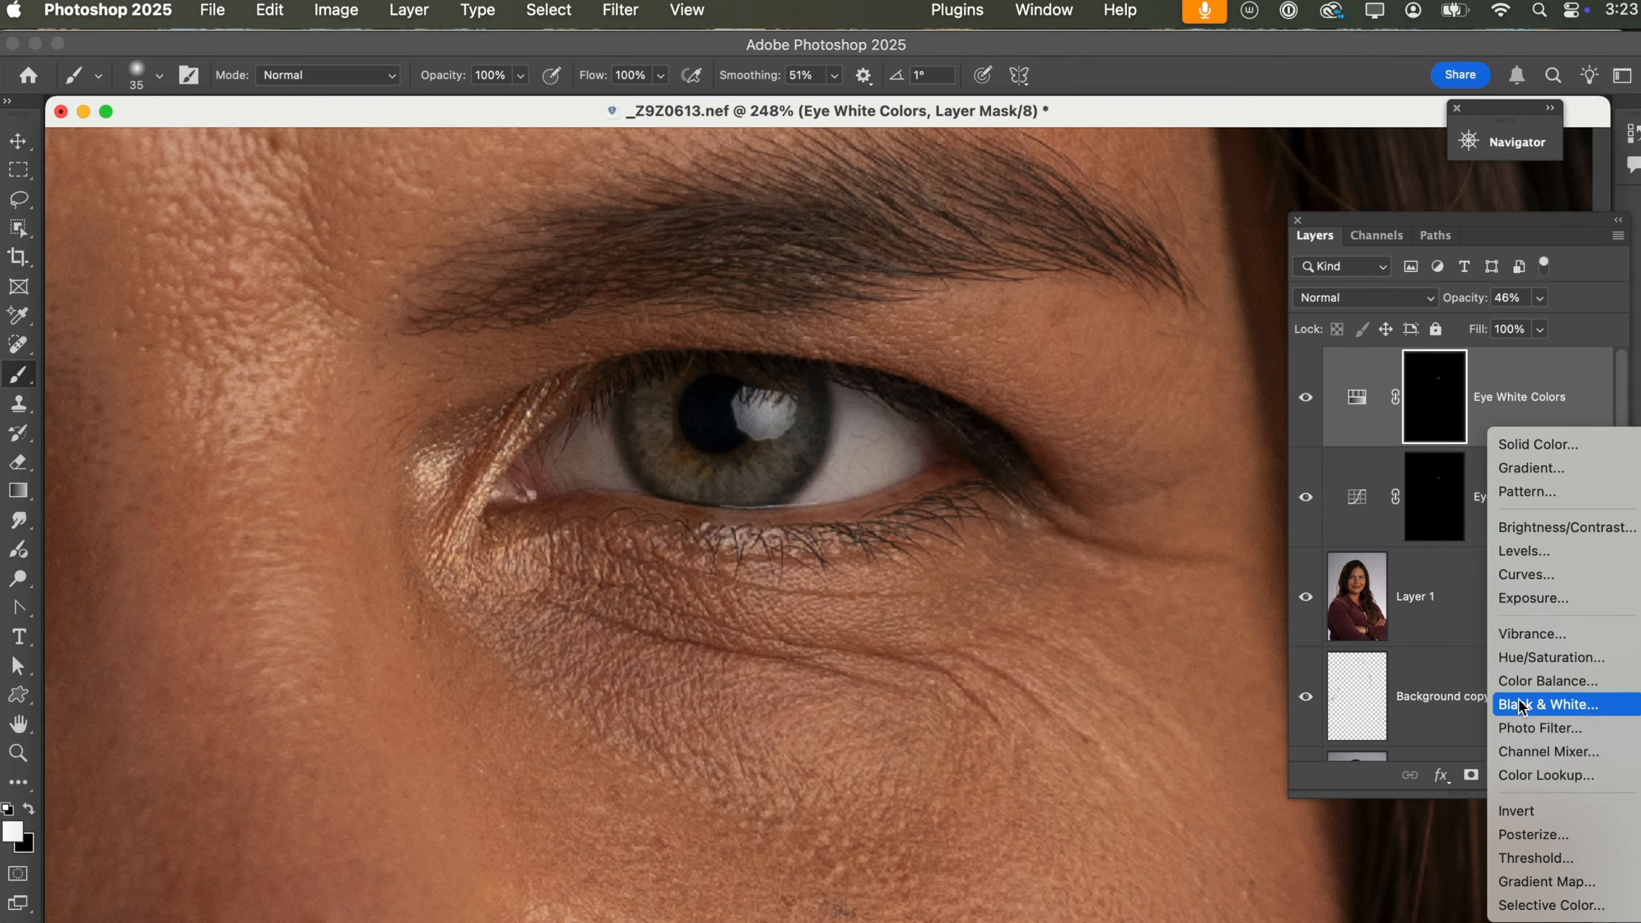
left_click(1524, 574)
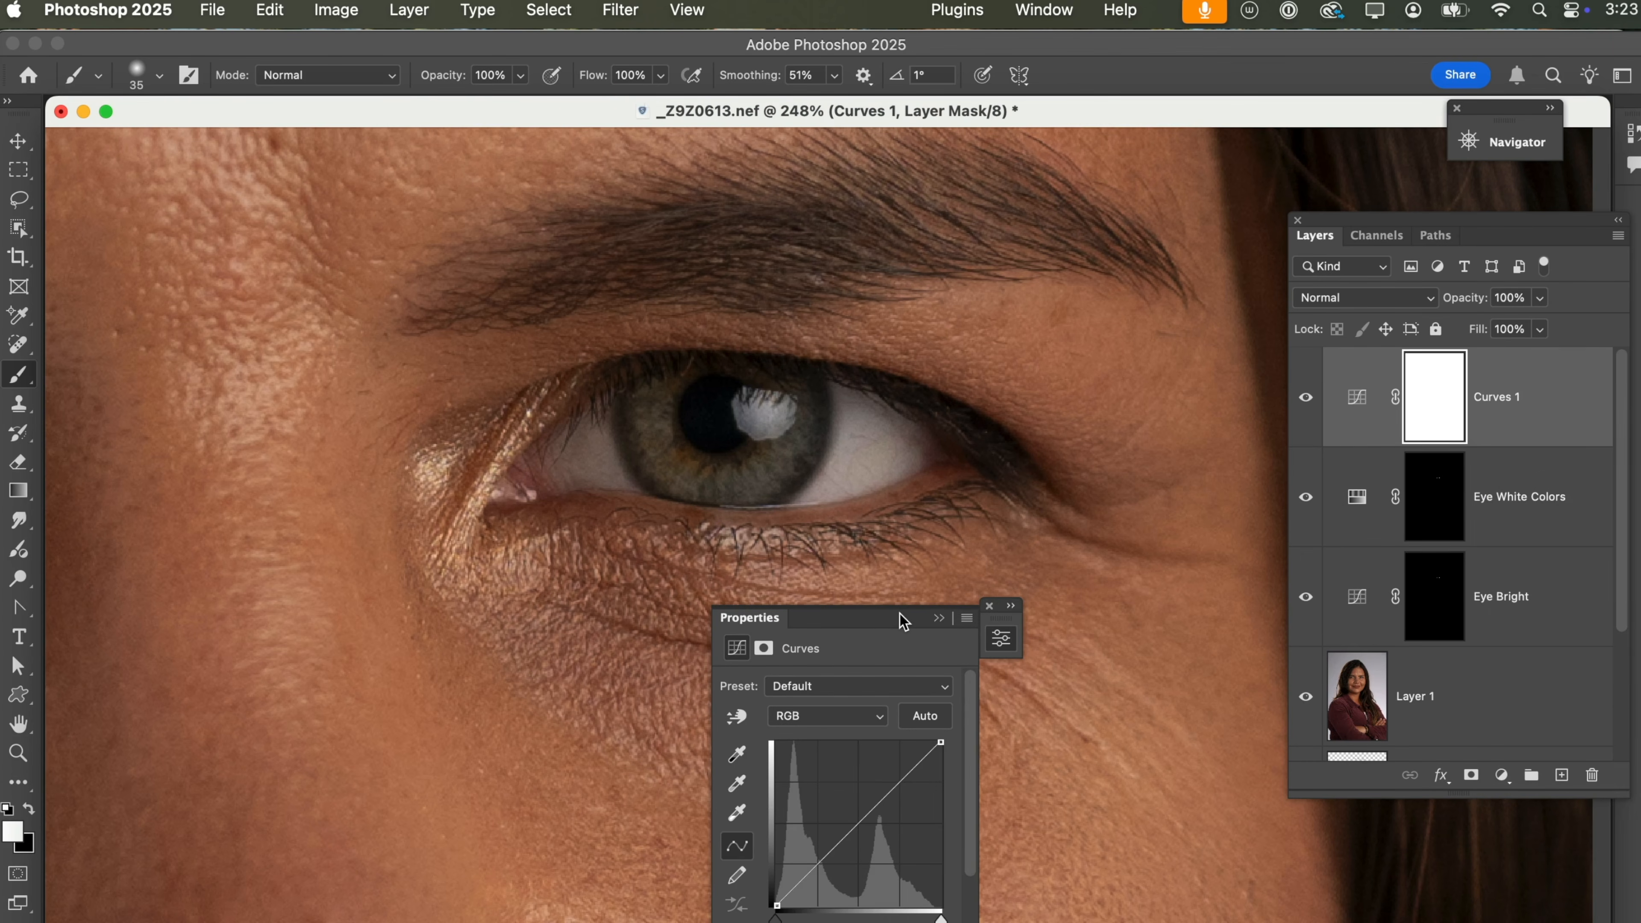
left_click_drag(900, 614, 1116, 530)
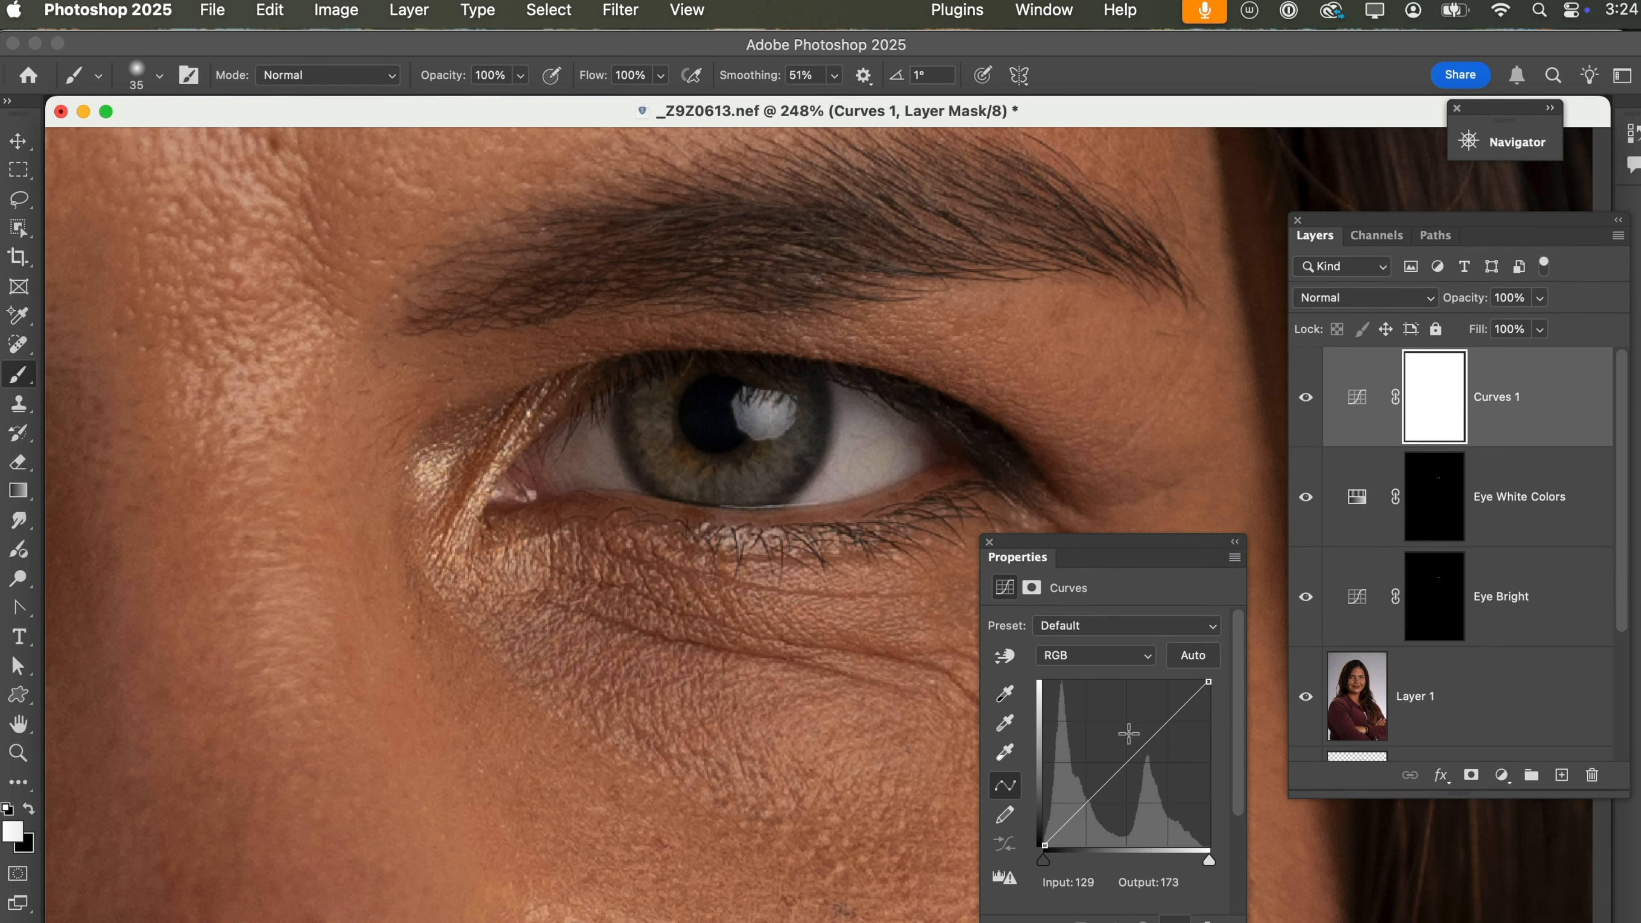
left_click(1128, 756)
left_click_drag(1128, 757, 1110, 753)
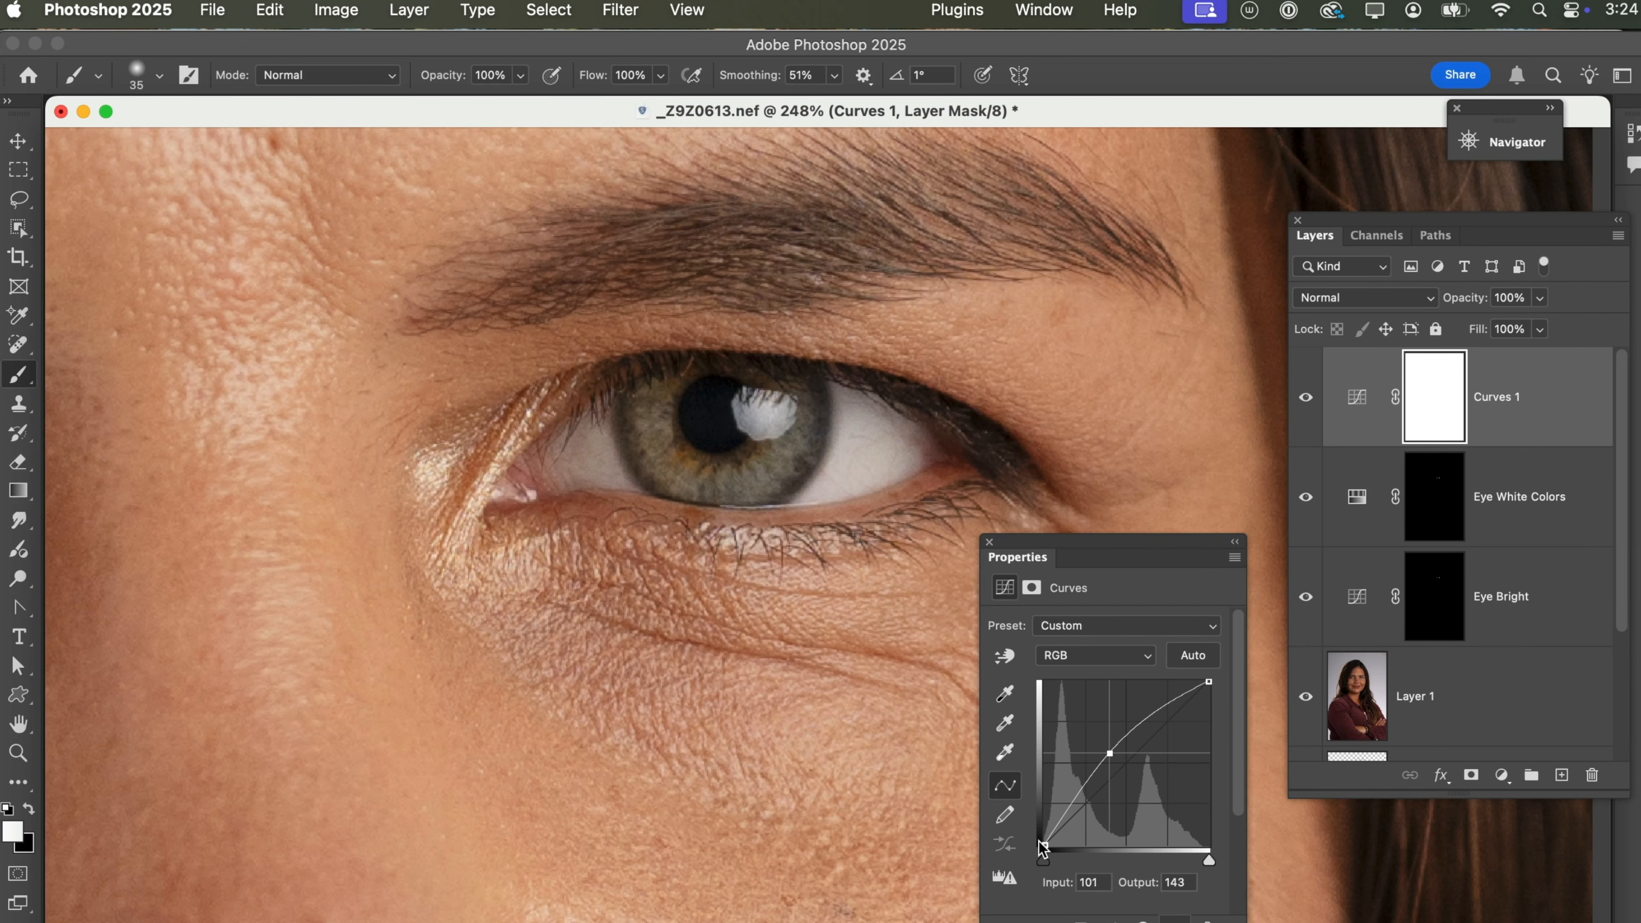
Invert the new Curves layer's mask to black, rename the layer "Eye Iris", and select its mask.
left_click(1412, 415)
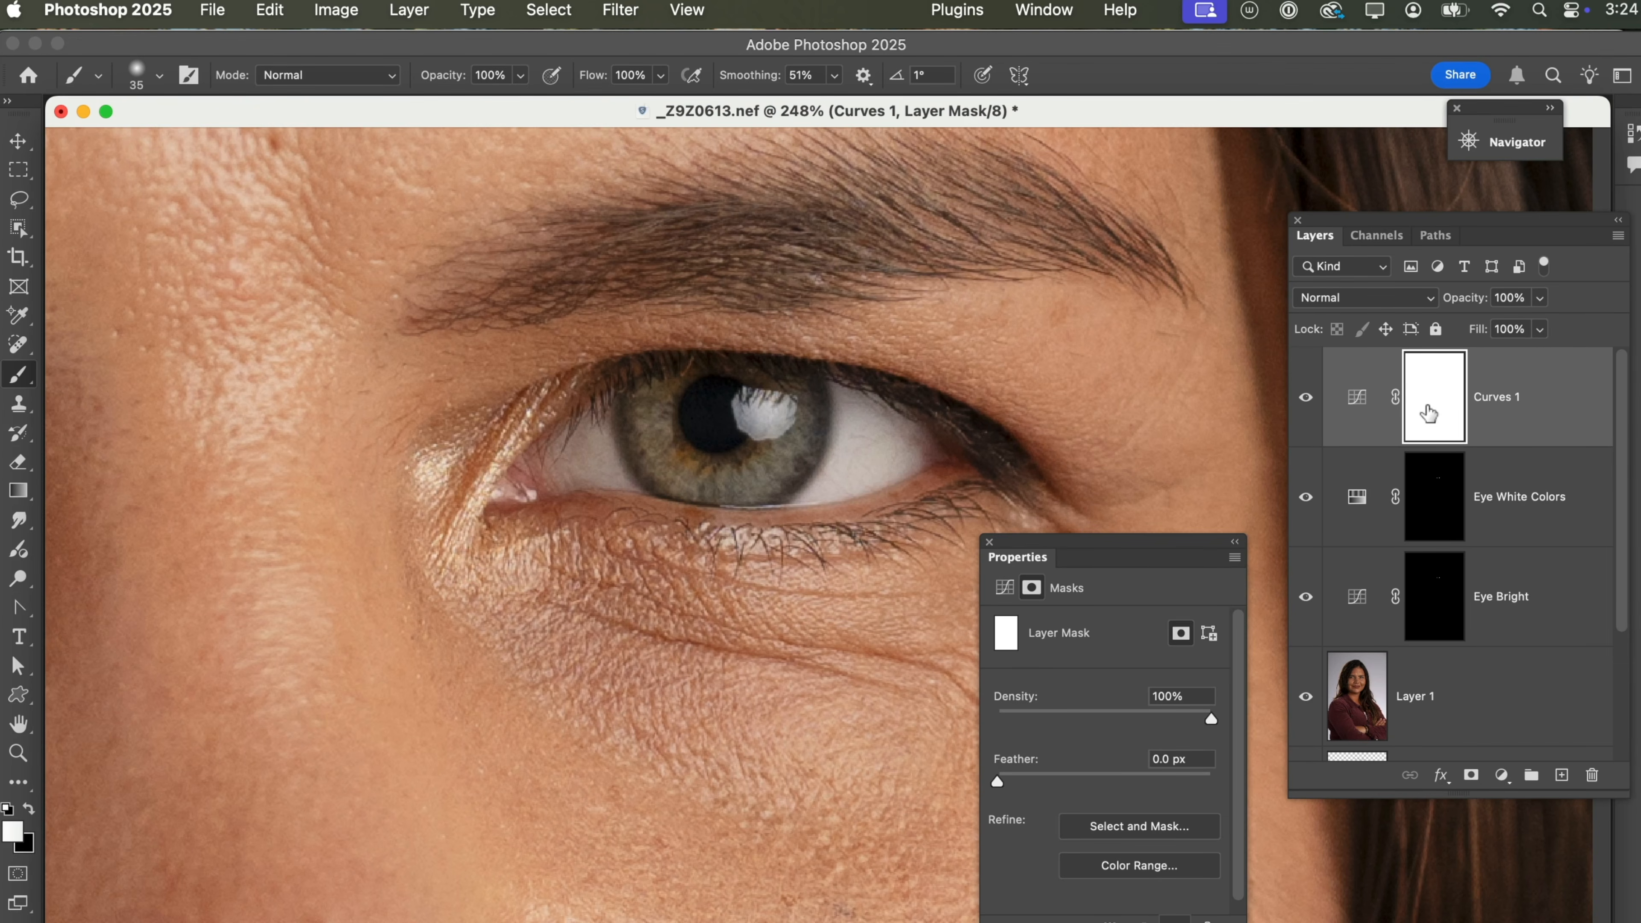
key("super+i")
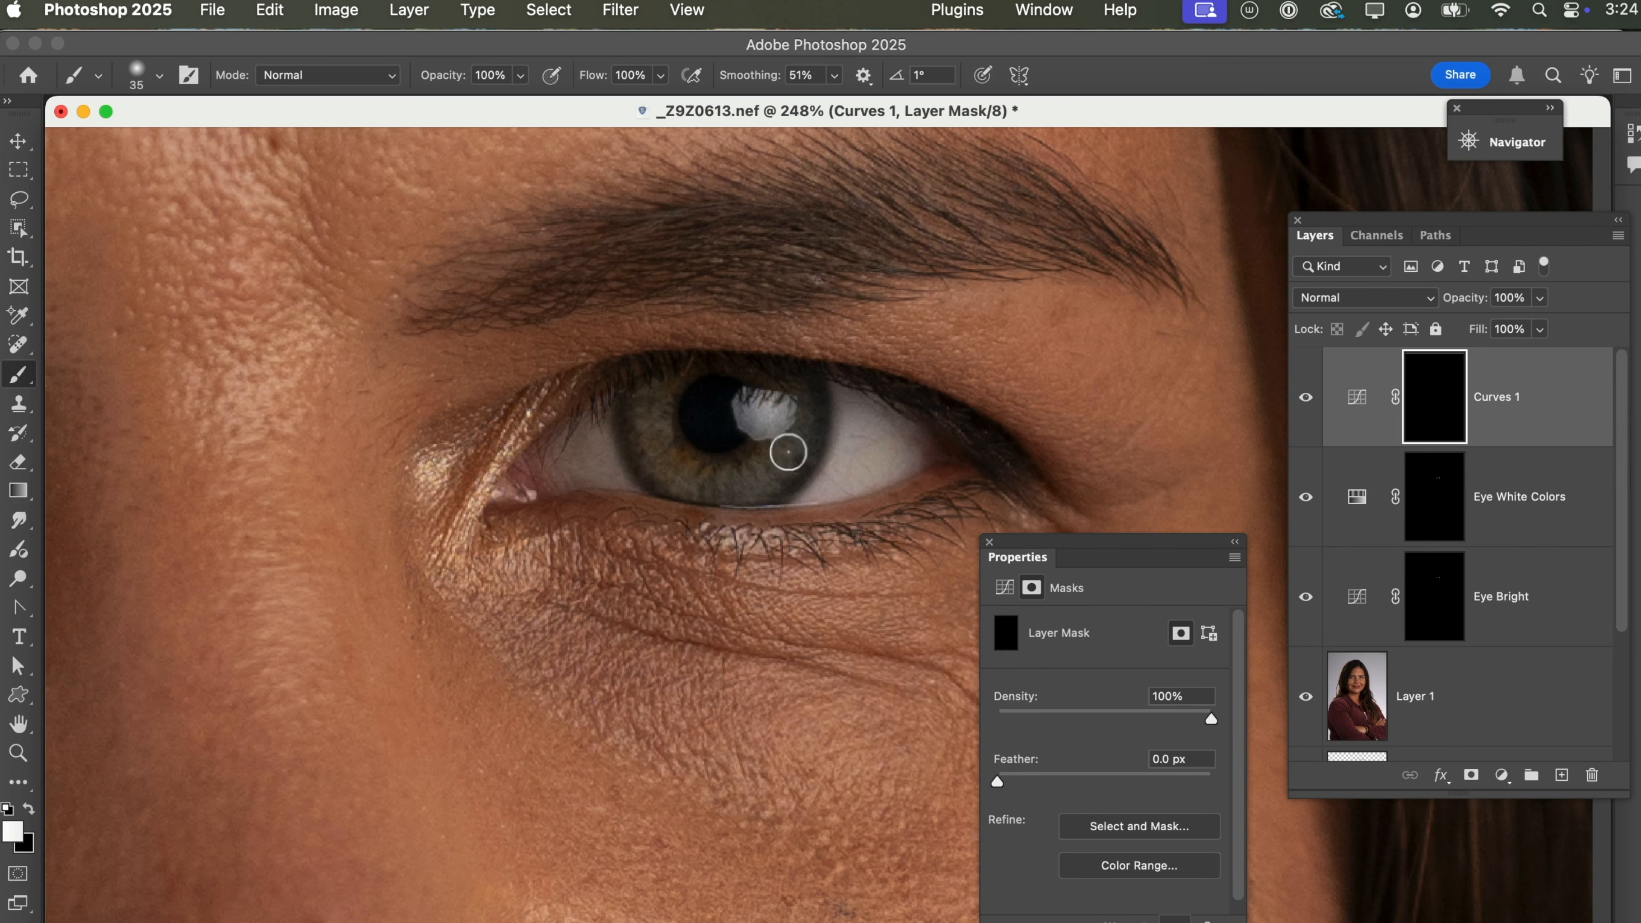
double_click(1495, 396)
type("Eye Iris")
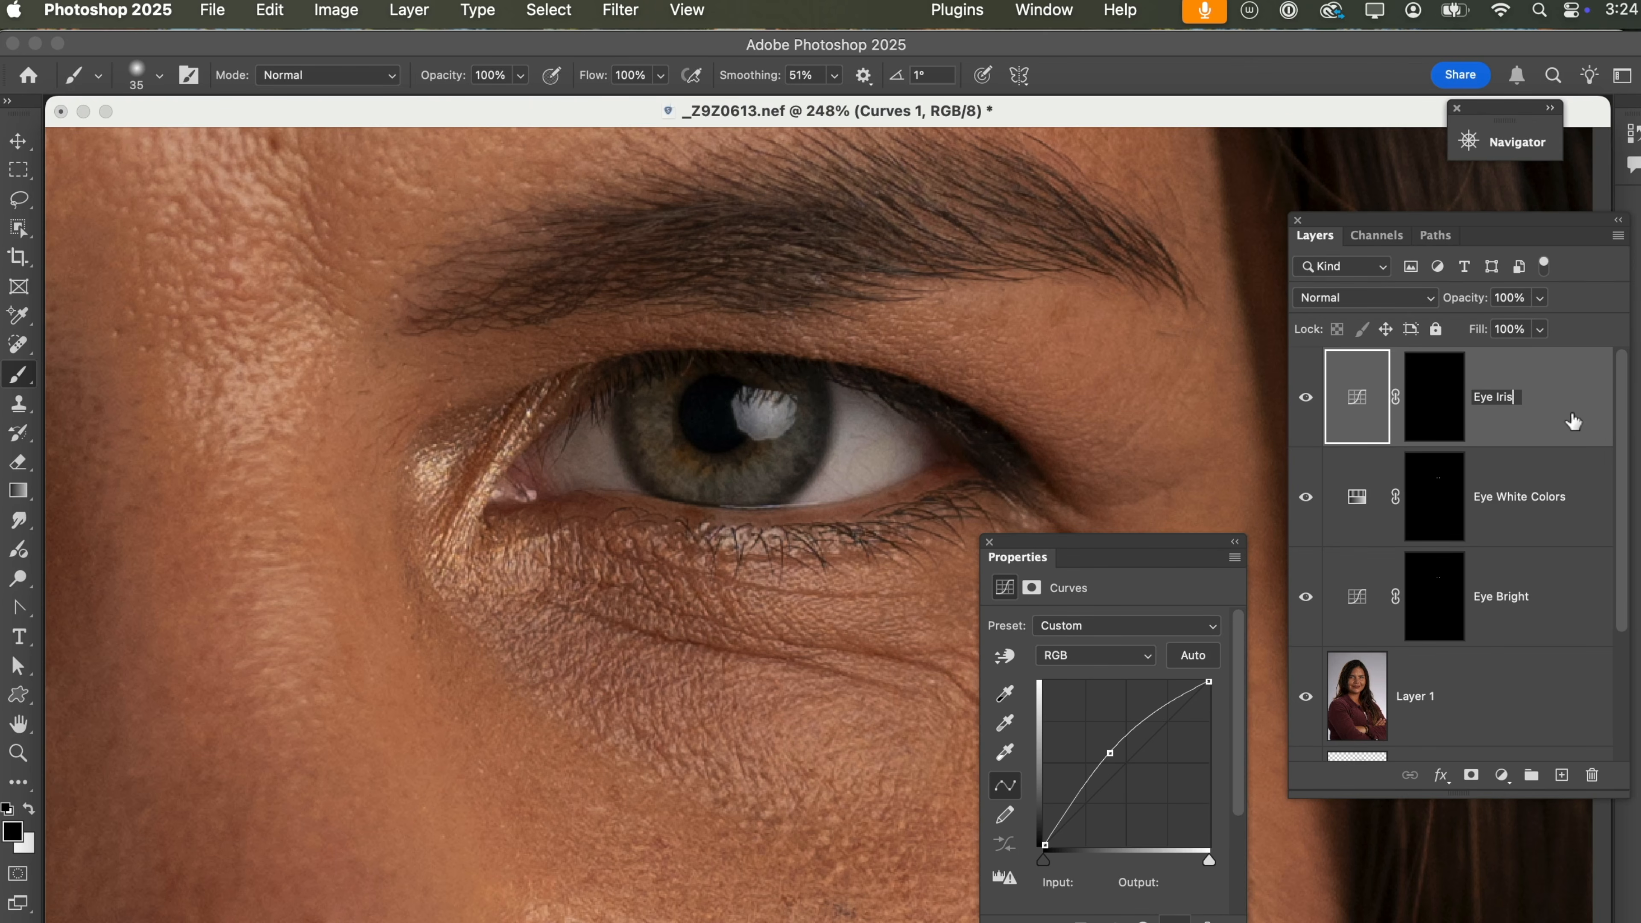
key("Return")
left_click(1425, 417)
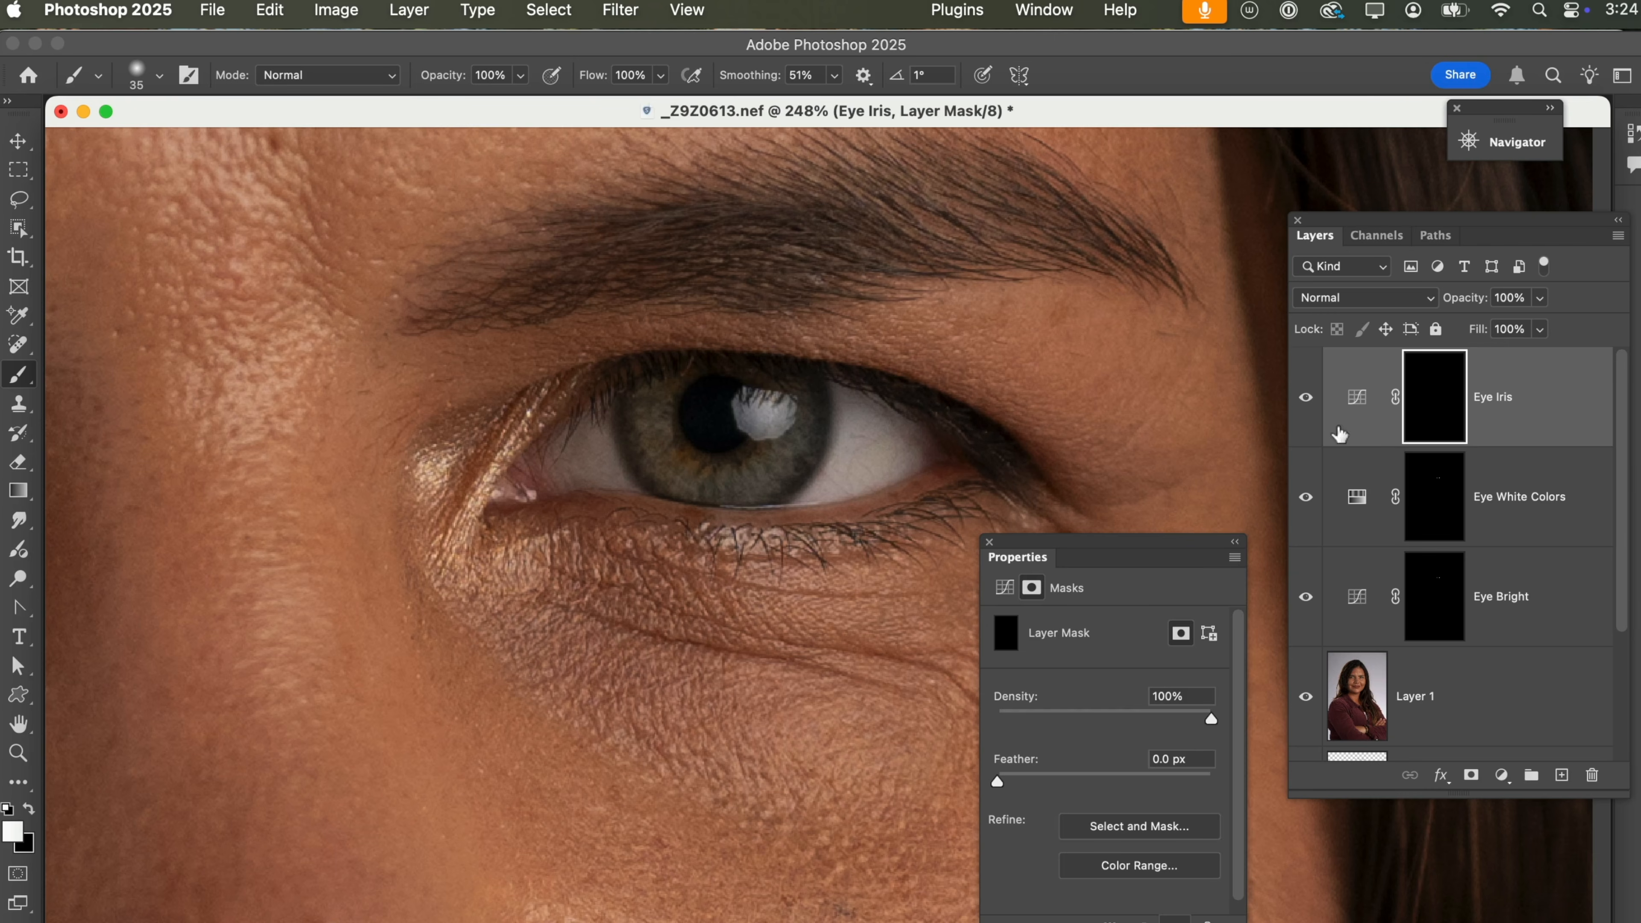
Try brightening the iris by brushing white around the pupil on the Eye Iris mask.
key("z")
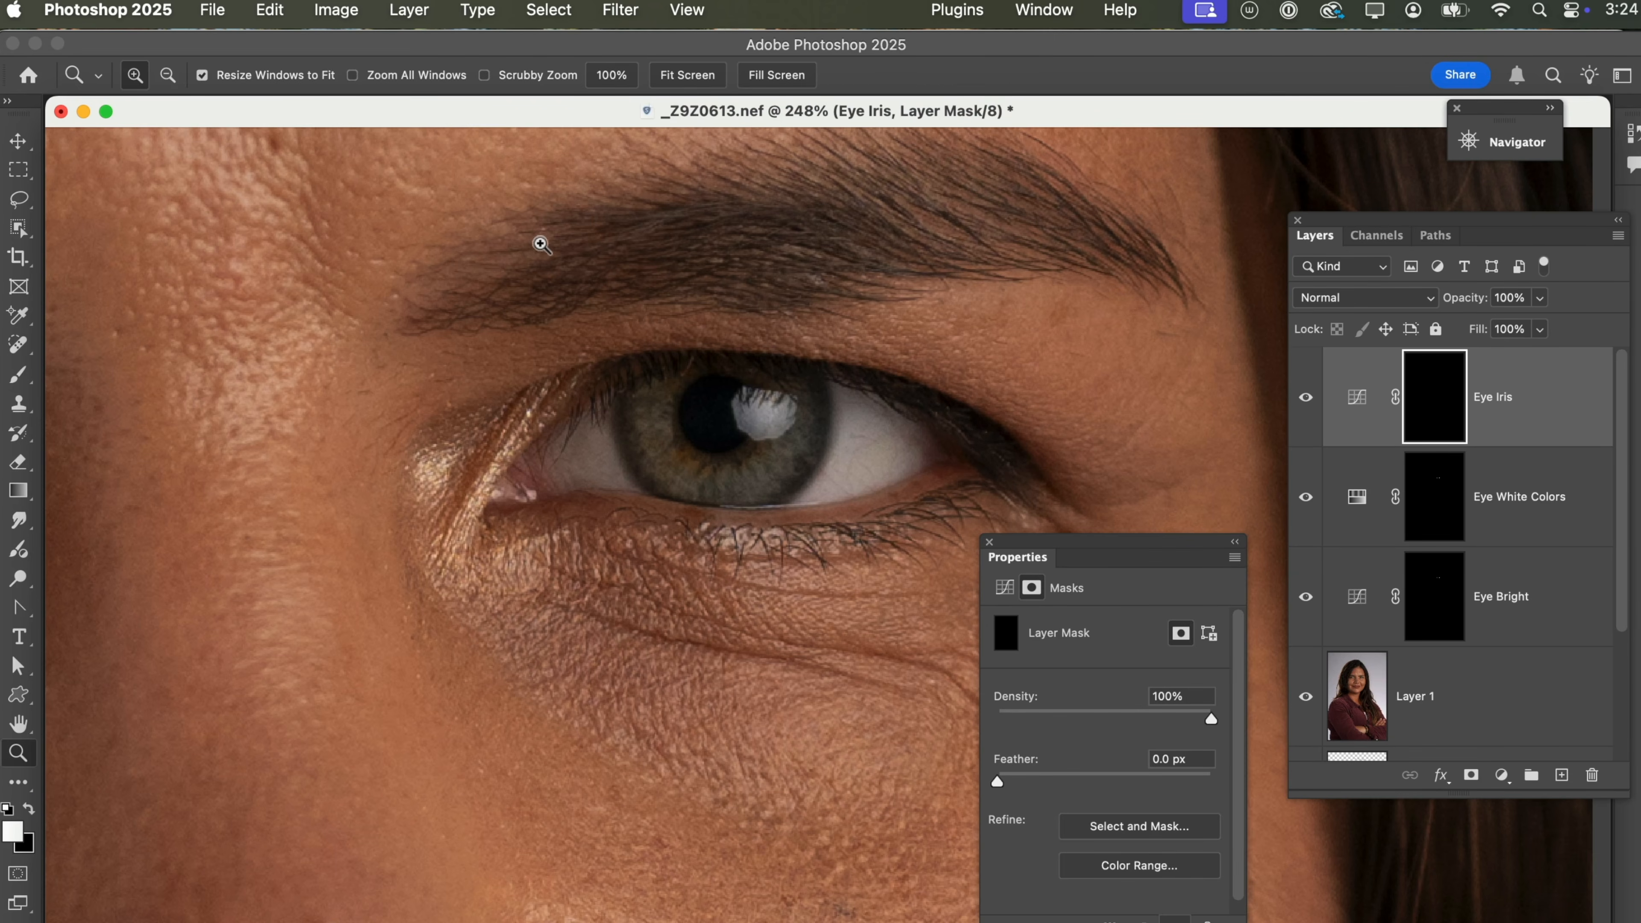
left_click_drag(502, 231, 972, 688)
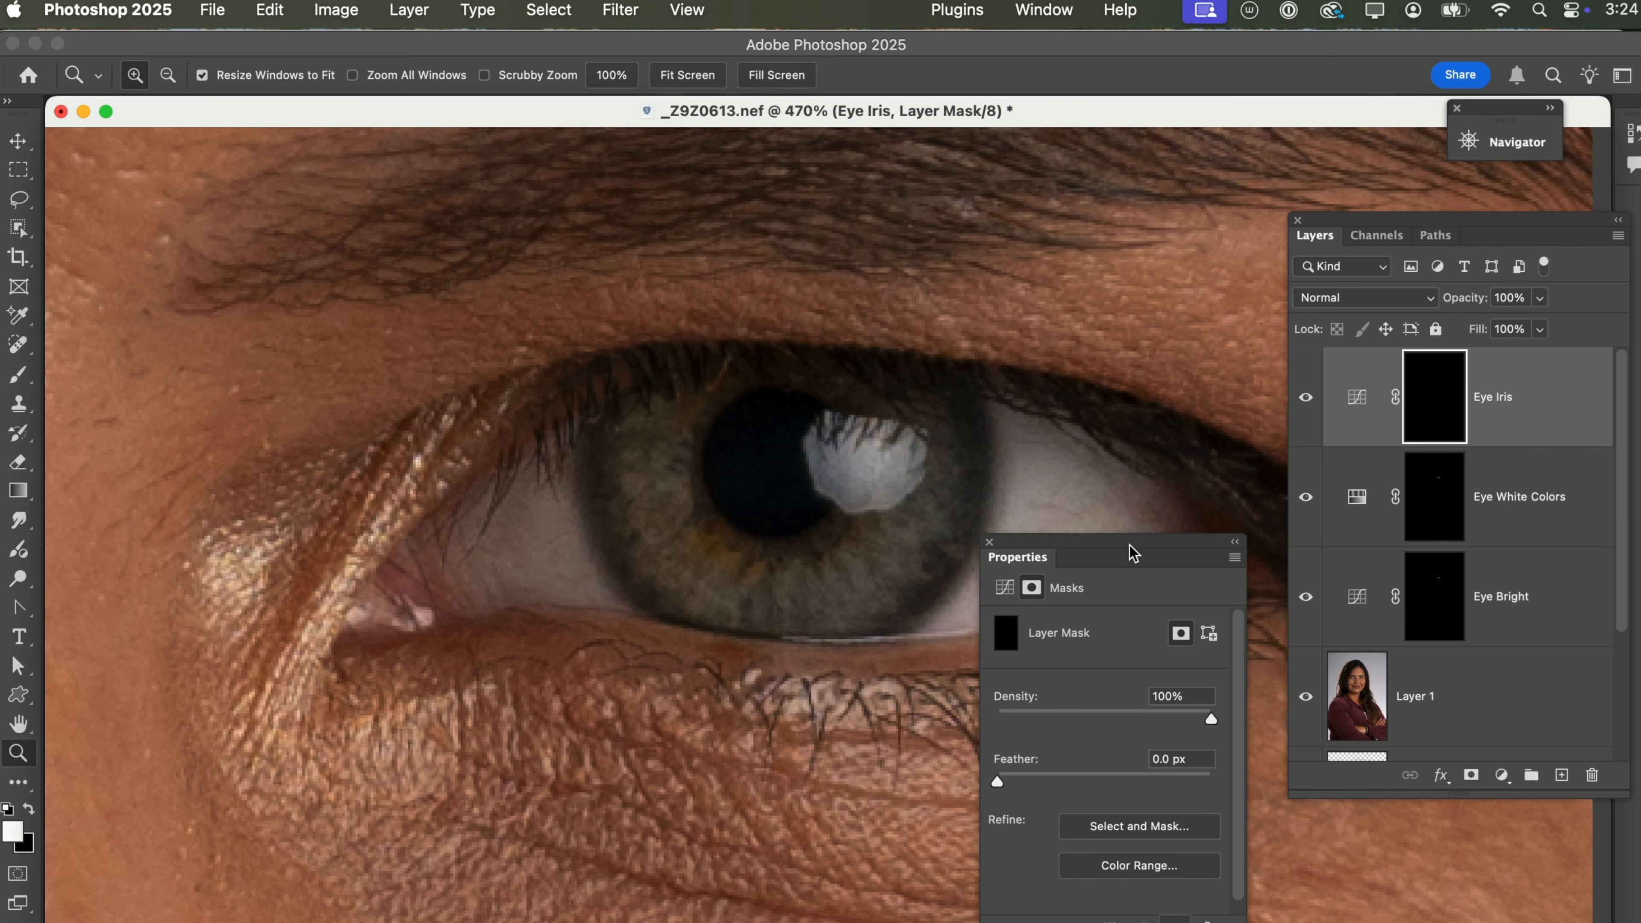
left_click_drag(1130, 546, 1262, 602)
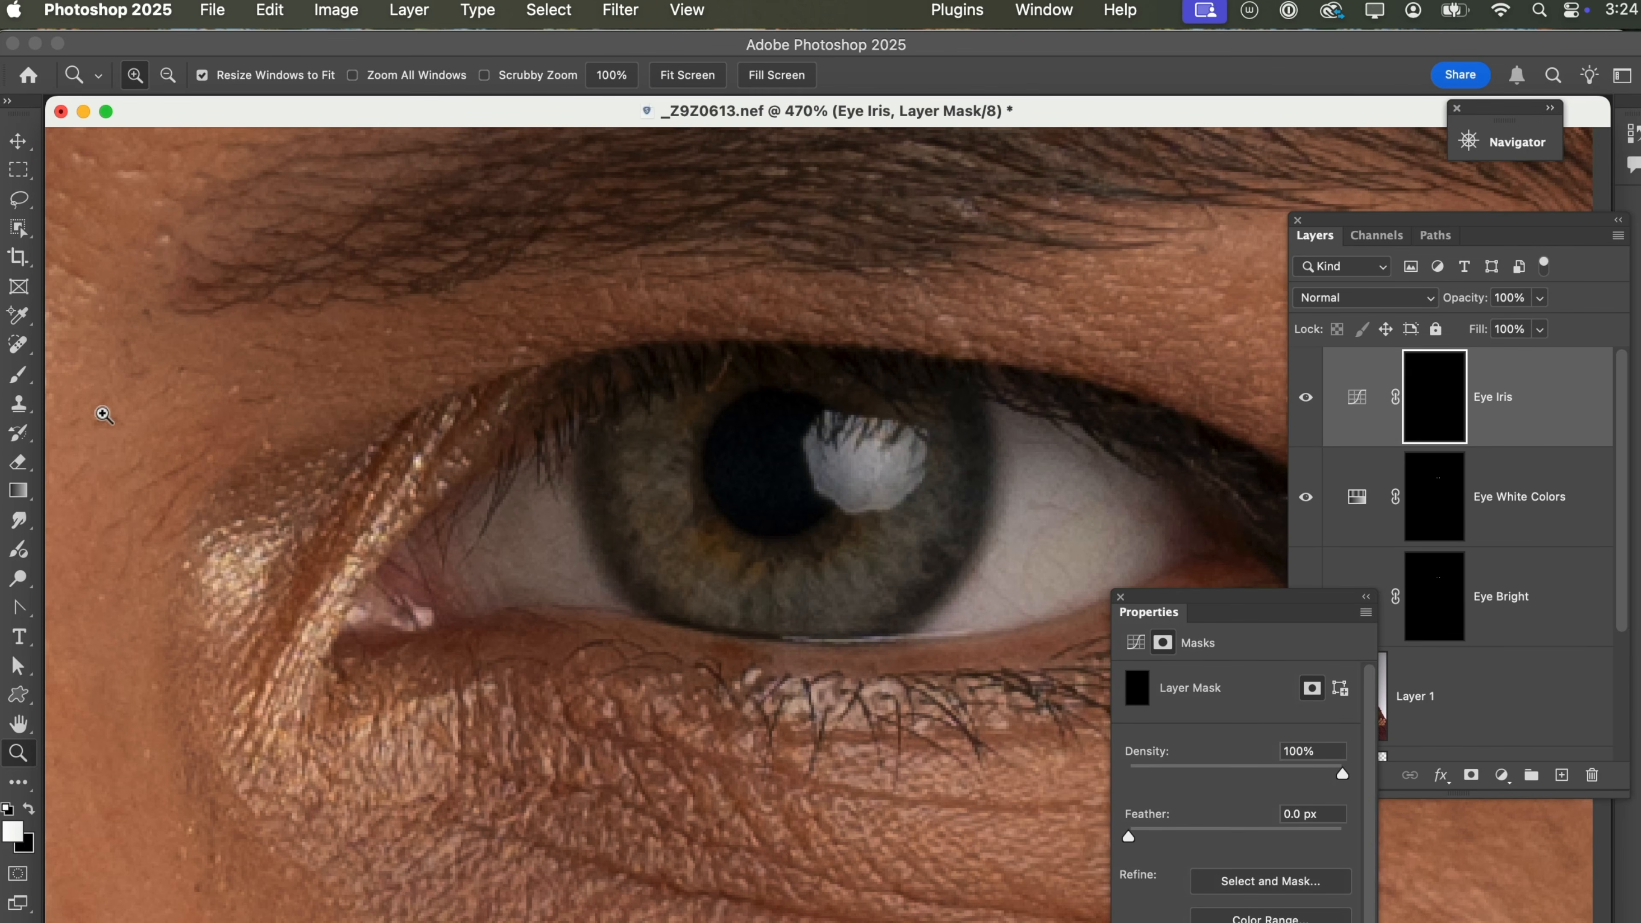
left_click(20, 376)
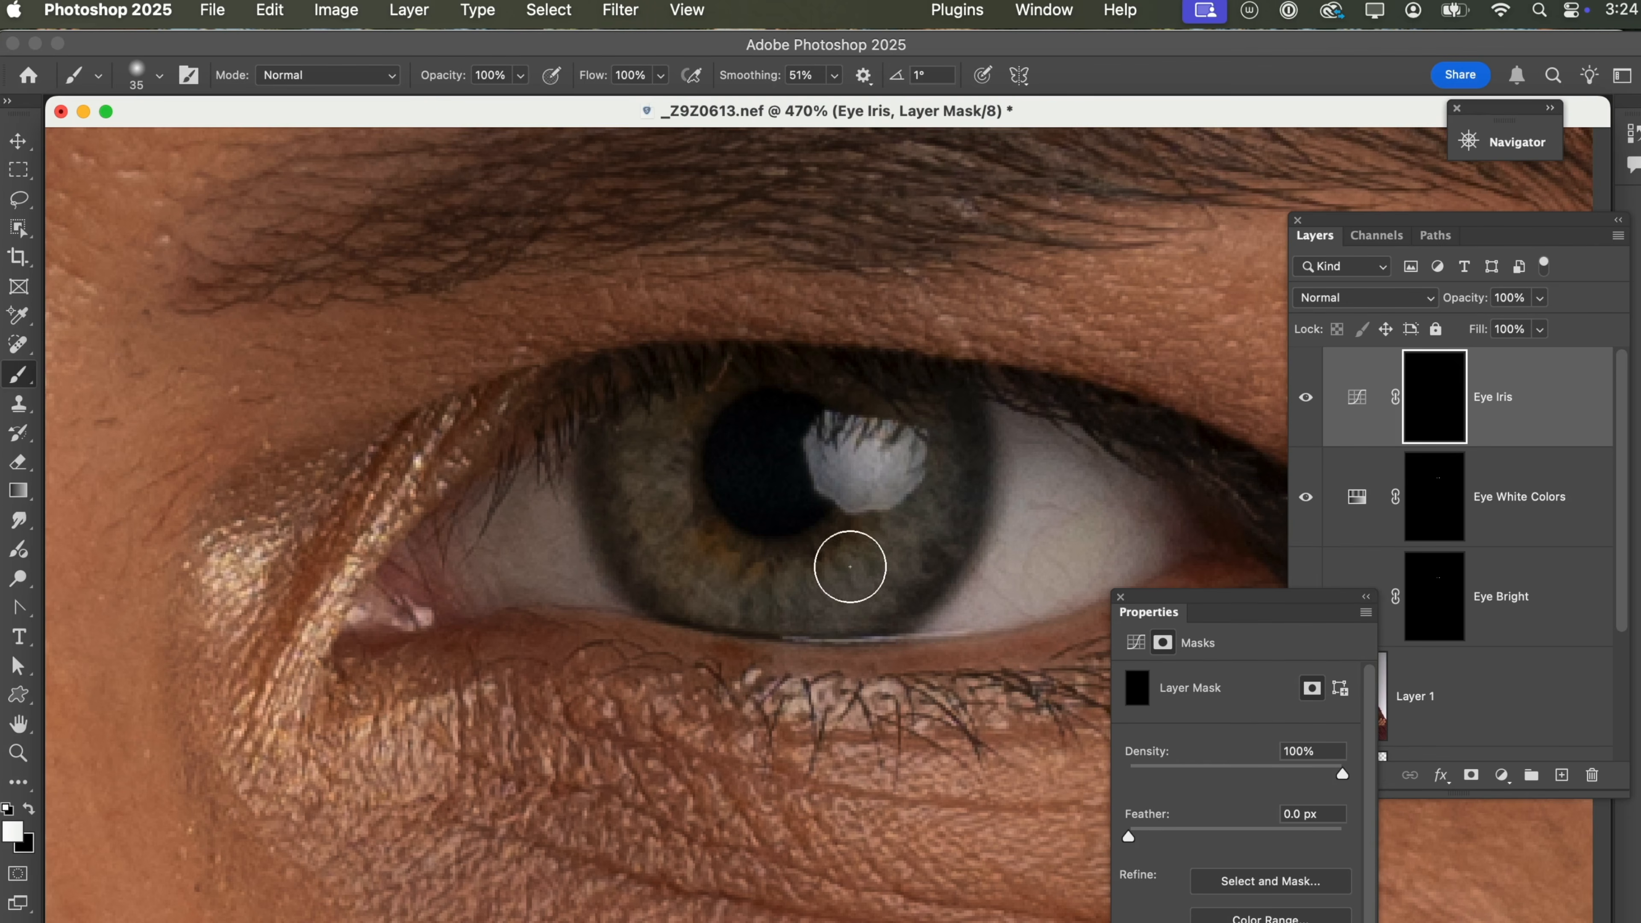
mouse_move(941, 484)
left_mouse_down()
mouse_move(849, 583)
mouse_move(772, 591)
mouse_move(702, 569)
mouse_move(662, 522)
mouse_move(667, 411)
mouse_move(637, 467)
mouse_move(683, 551)
mouse_move(736, 588)
mouse_move(831, 605)
mouse_move(952, 514)
left_mouse_up()
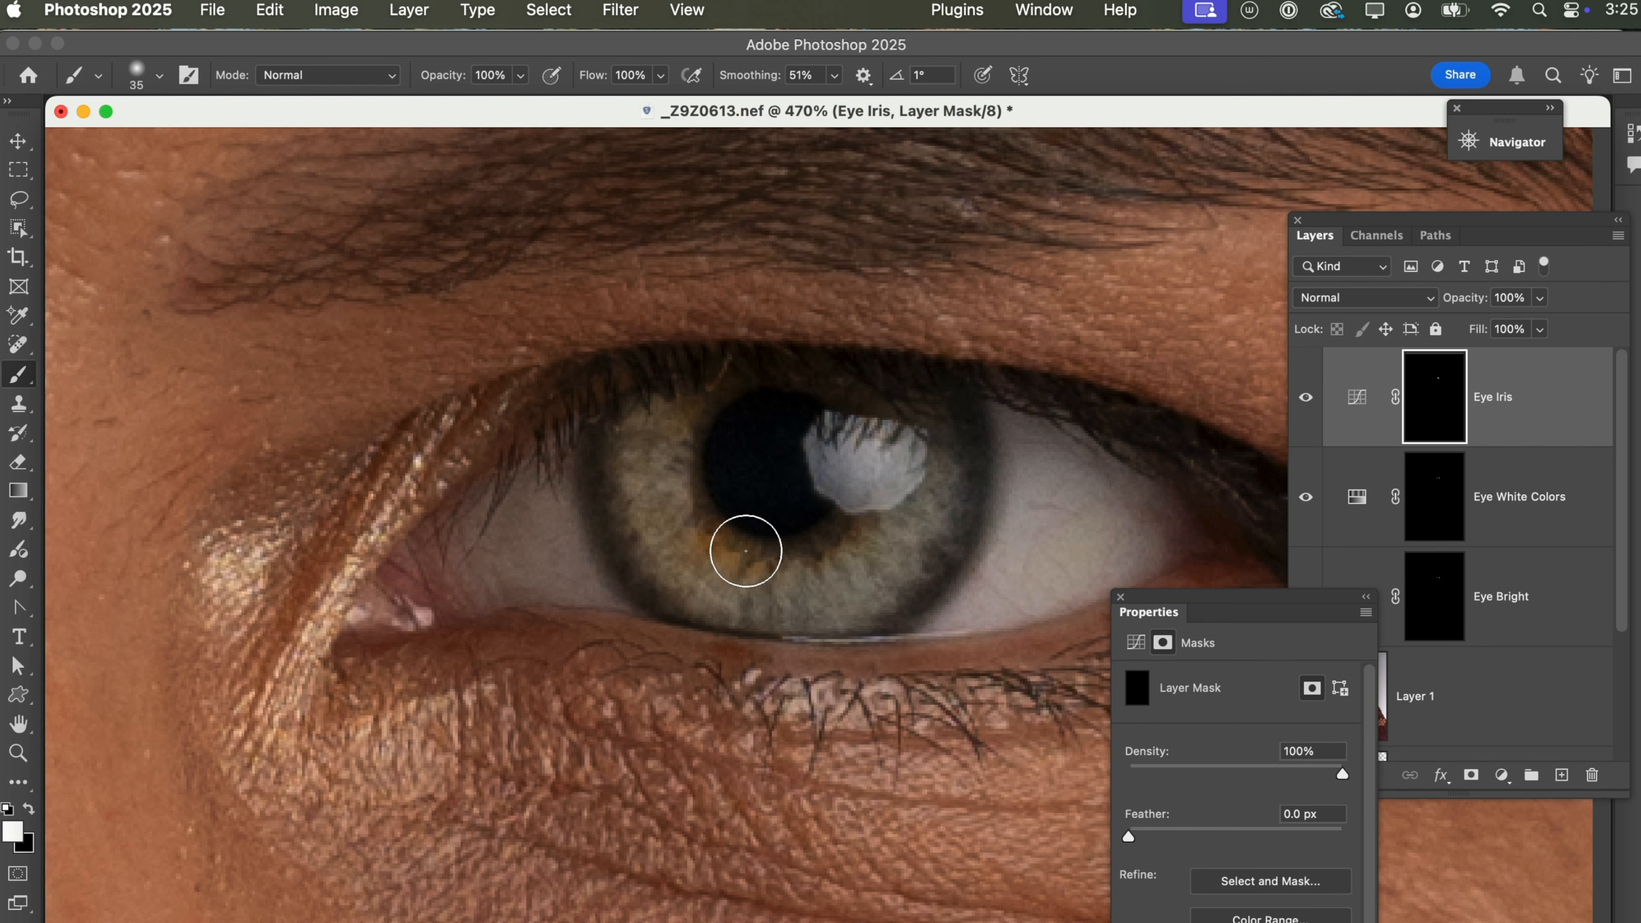
key("super+z")
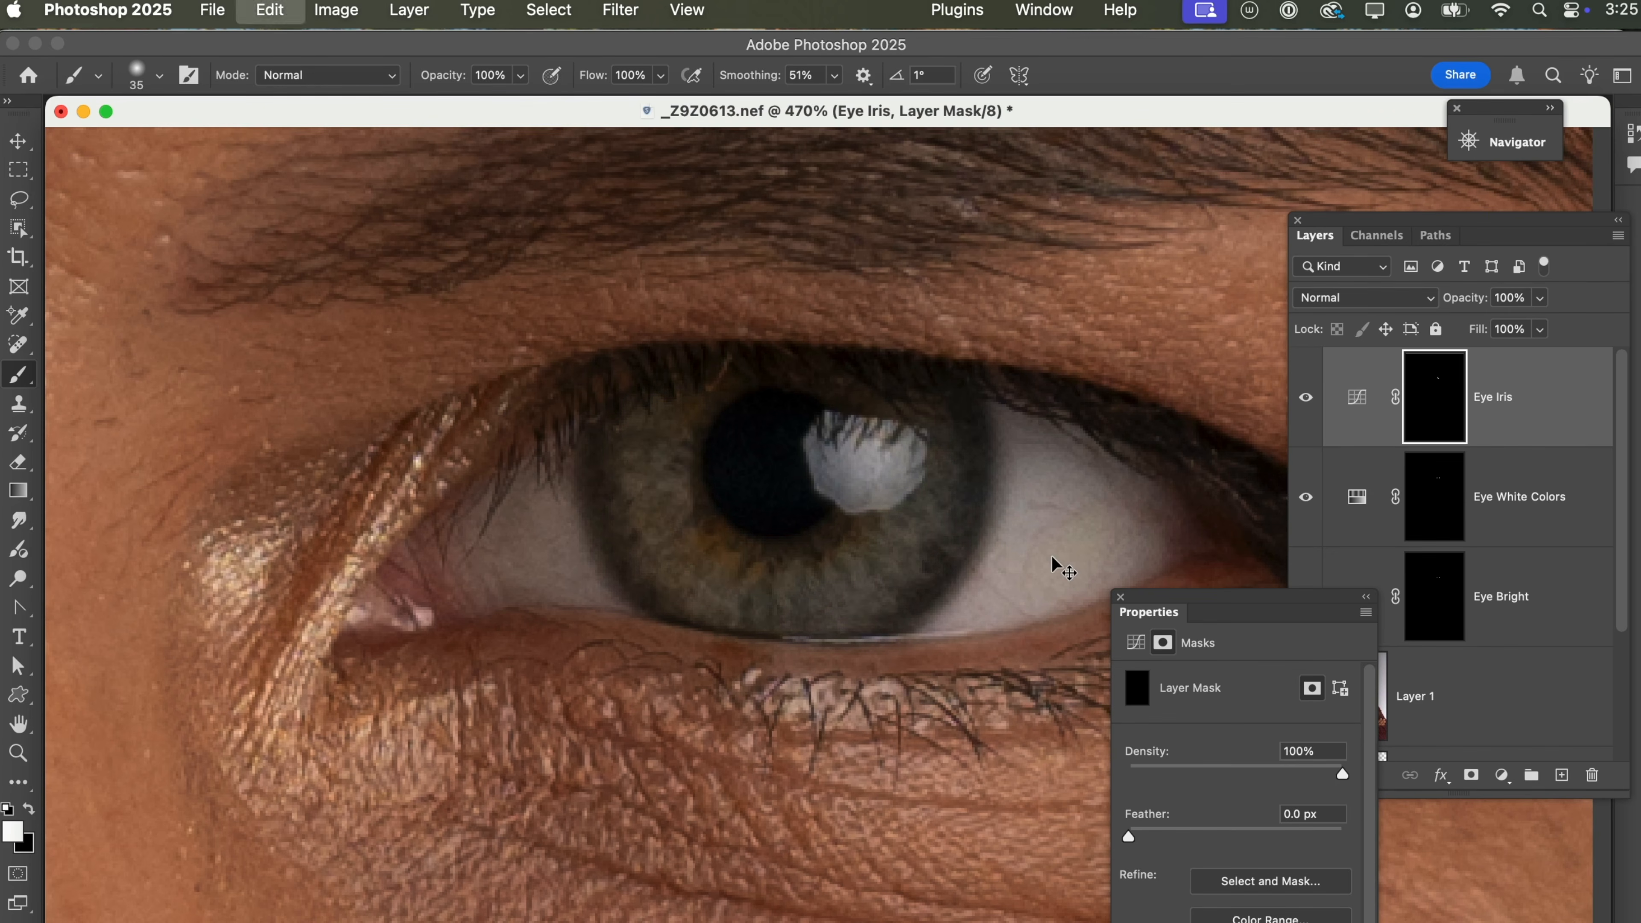
Duplicate the Eye Iris layer and rename the copy "Eye Iris Bright".
left_click(1533, 418)
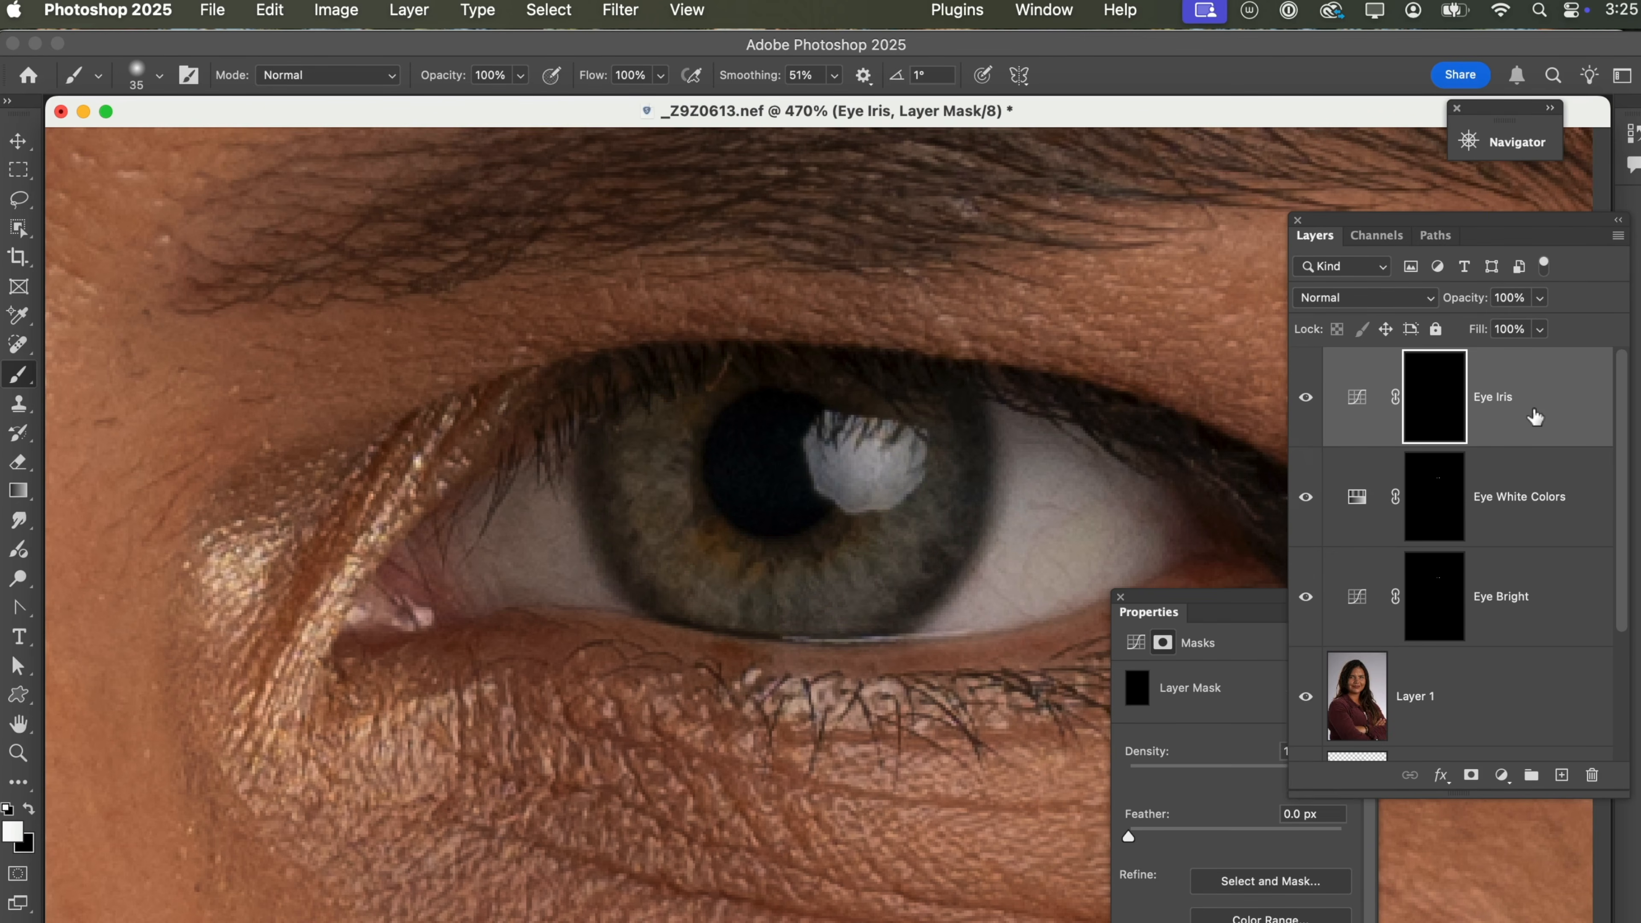
left_click_drag(1534, 419, 1560, 776)
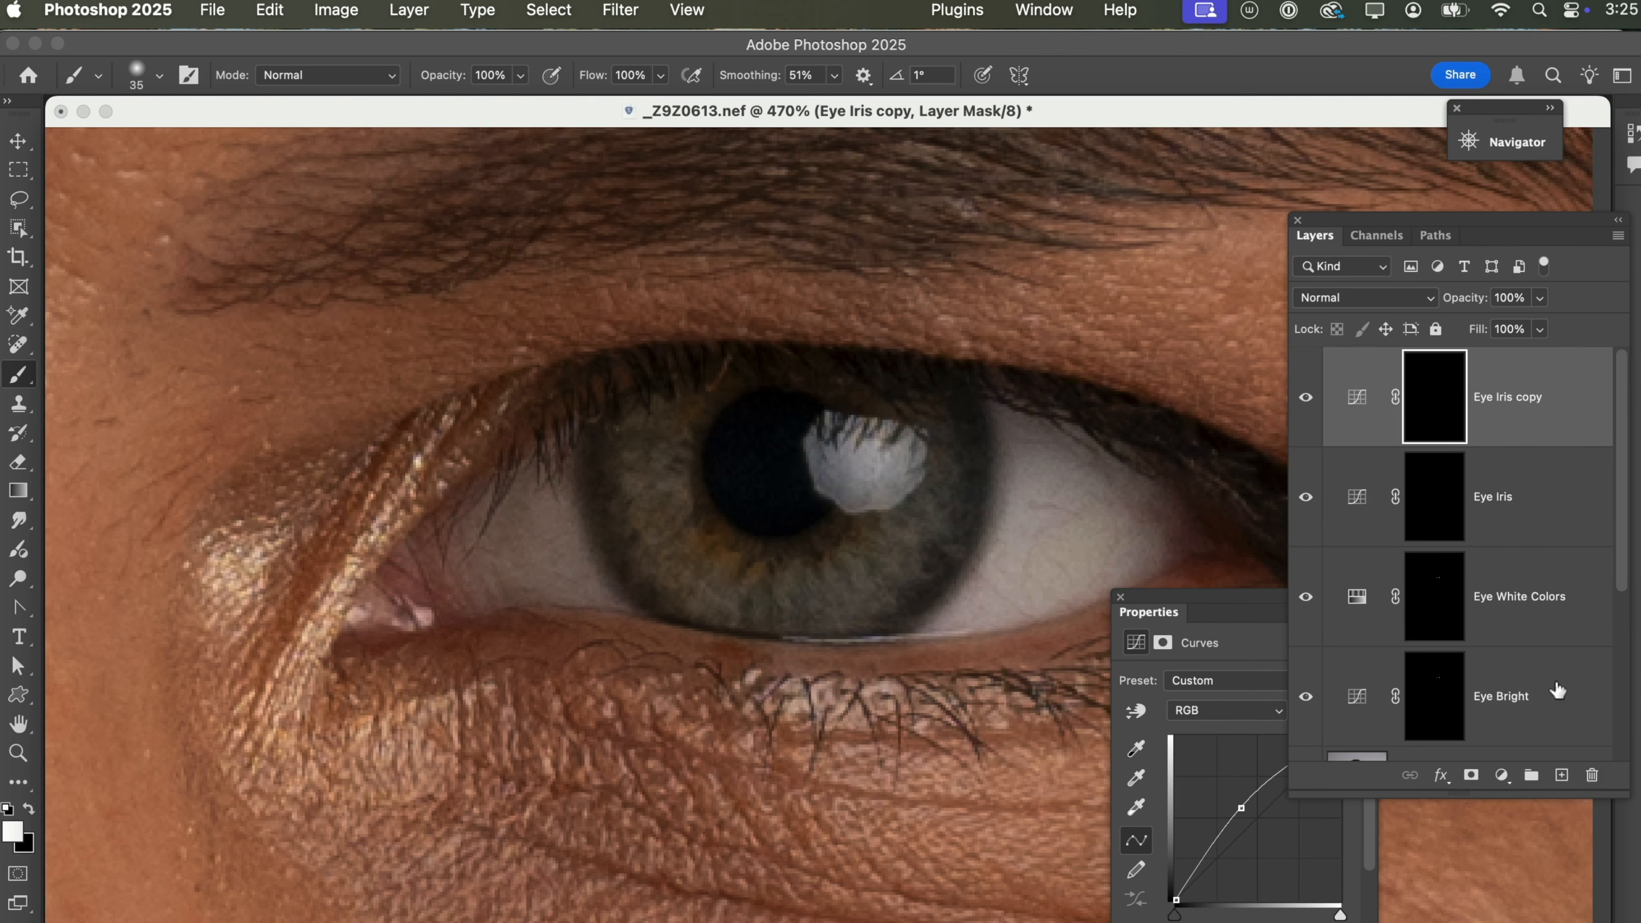
left_click(1497, 405)
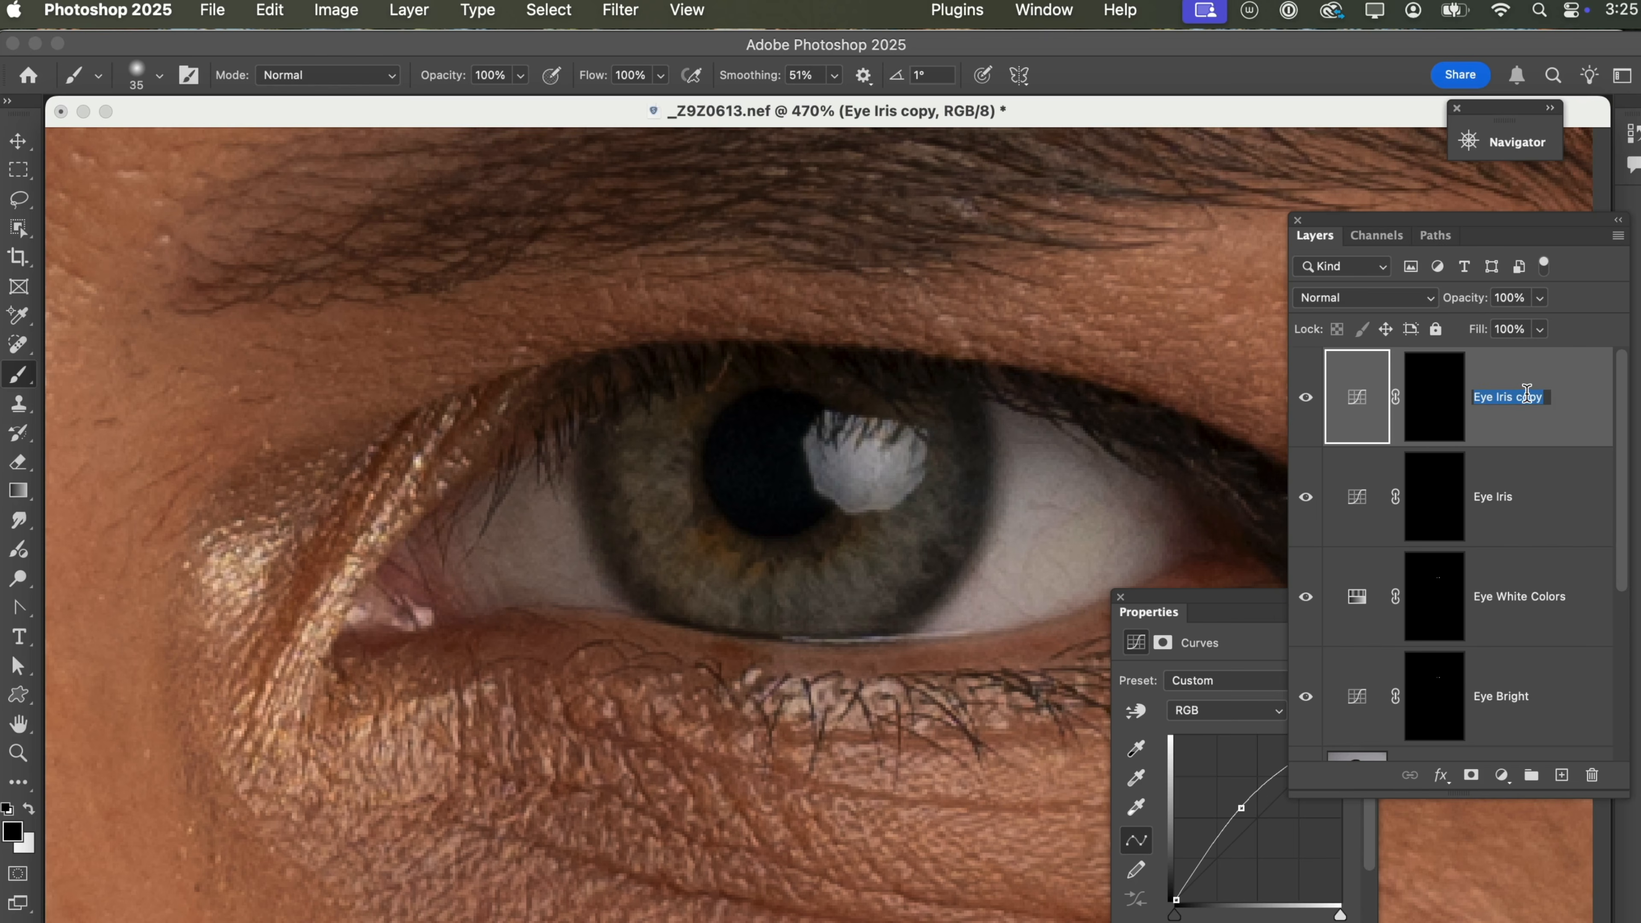
left_click(1543, 397)
key("Return")
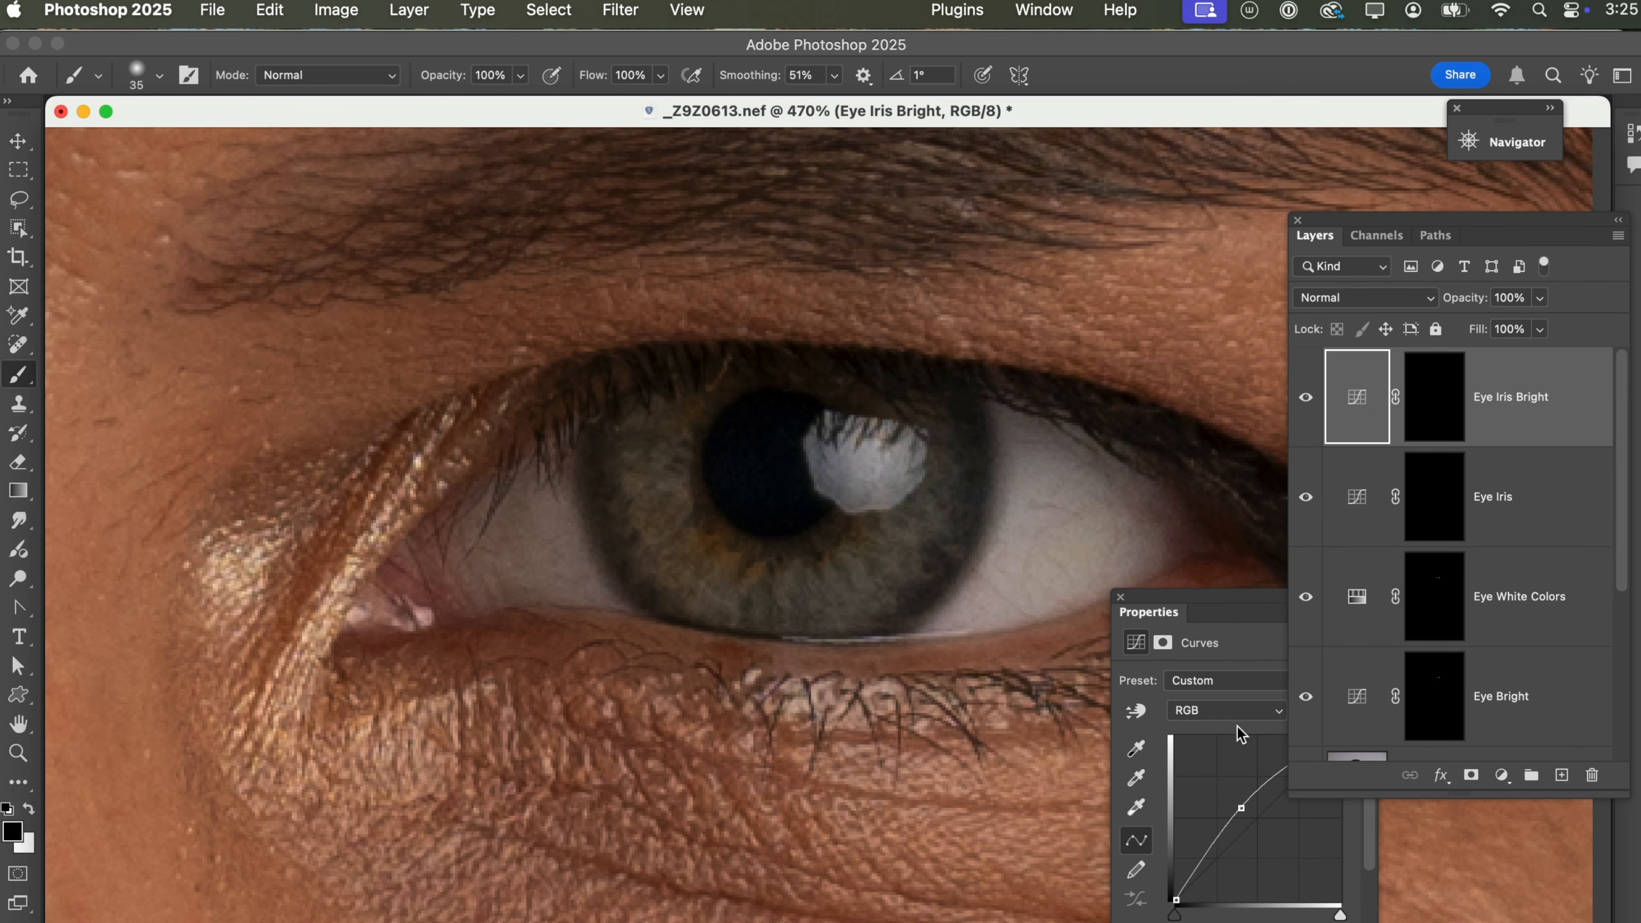
Lift the midtone point of the Eye Iris Bright curve further to strengthen its brightening.
left_click(1238, 808)
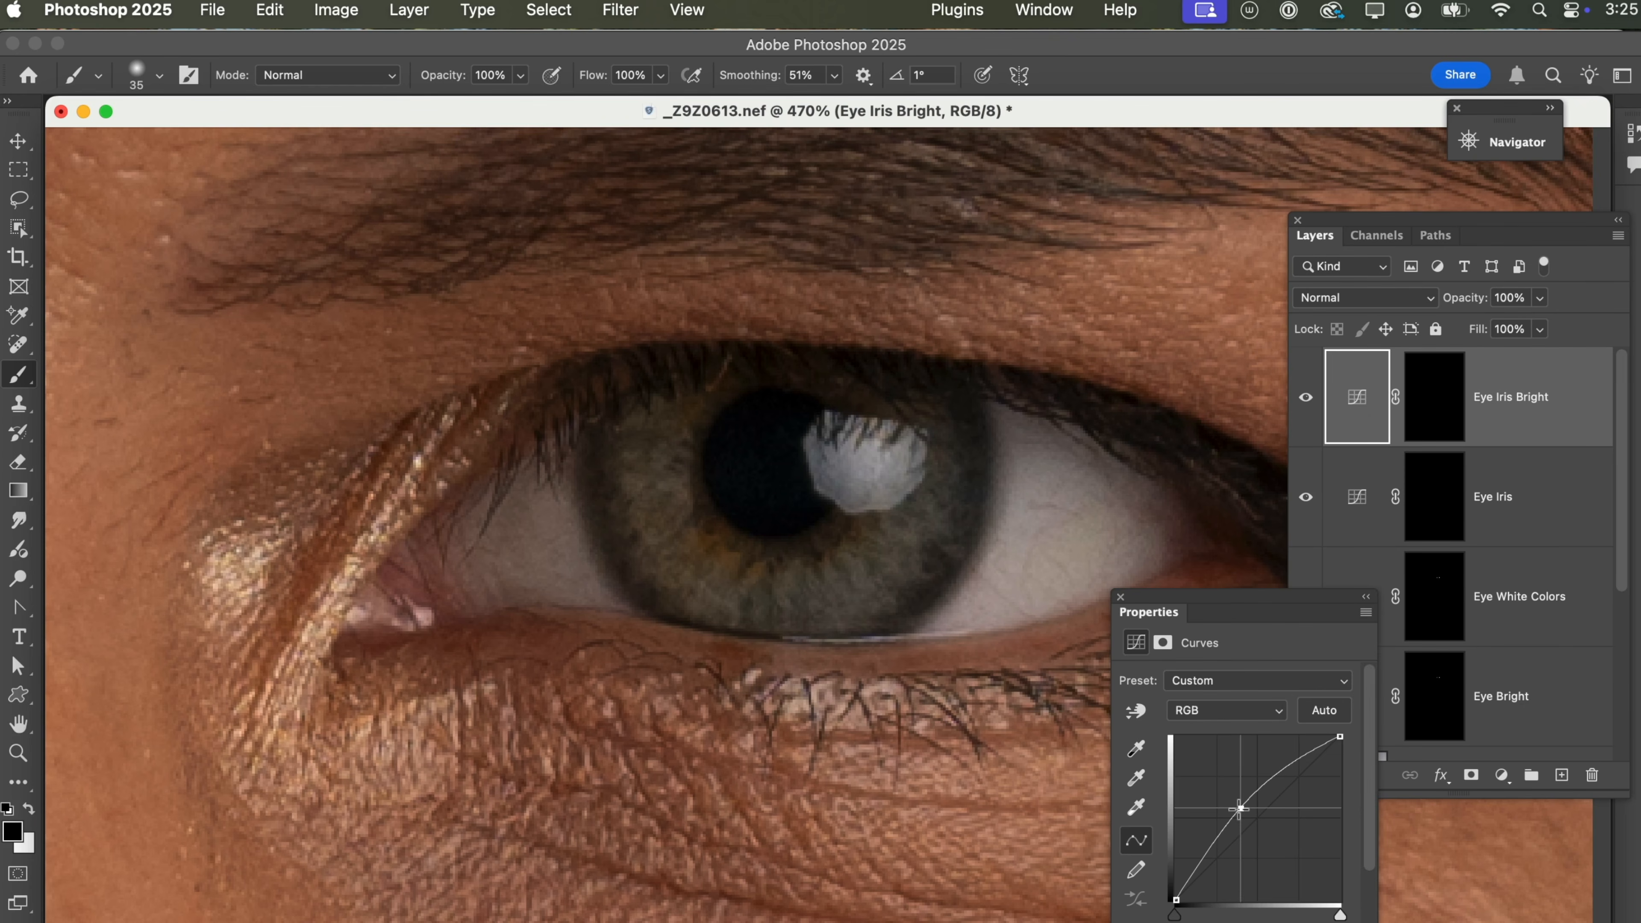
left_click_drag(1239, 808, 1232, 802)
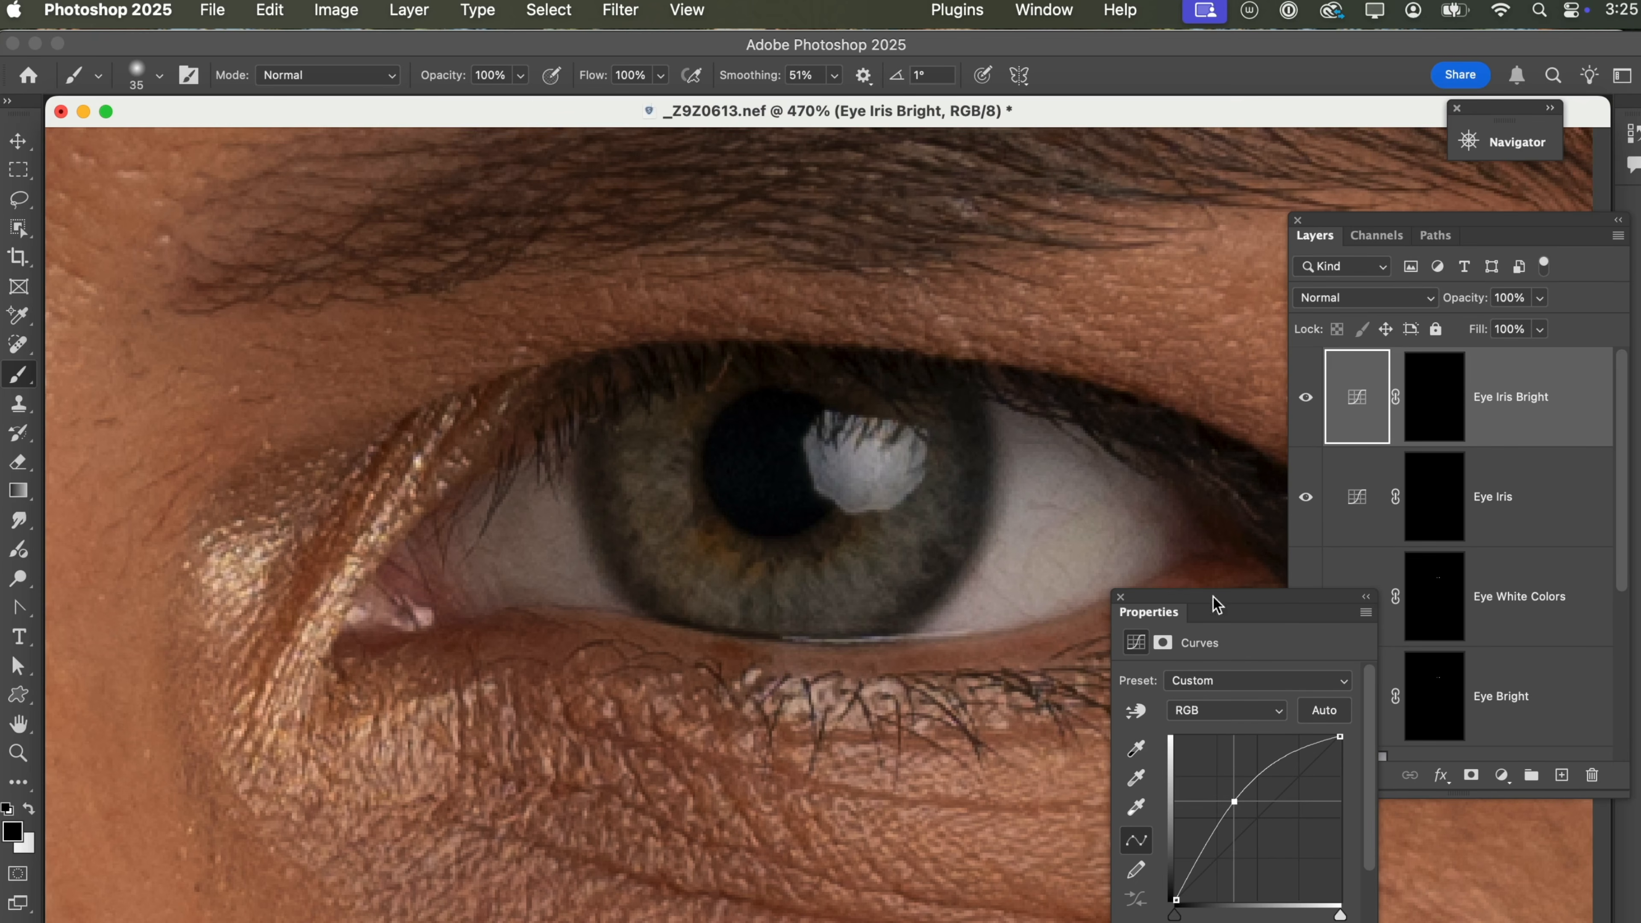
left_click(1121, 600)
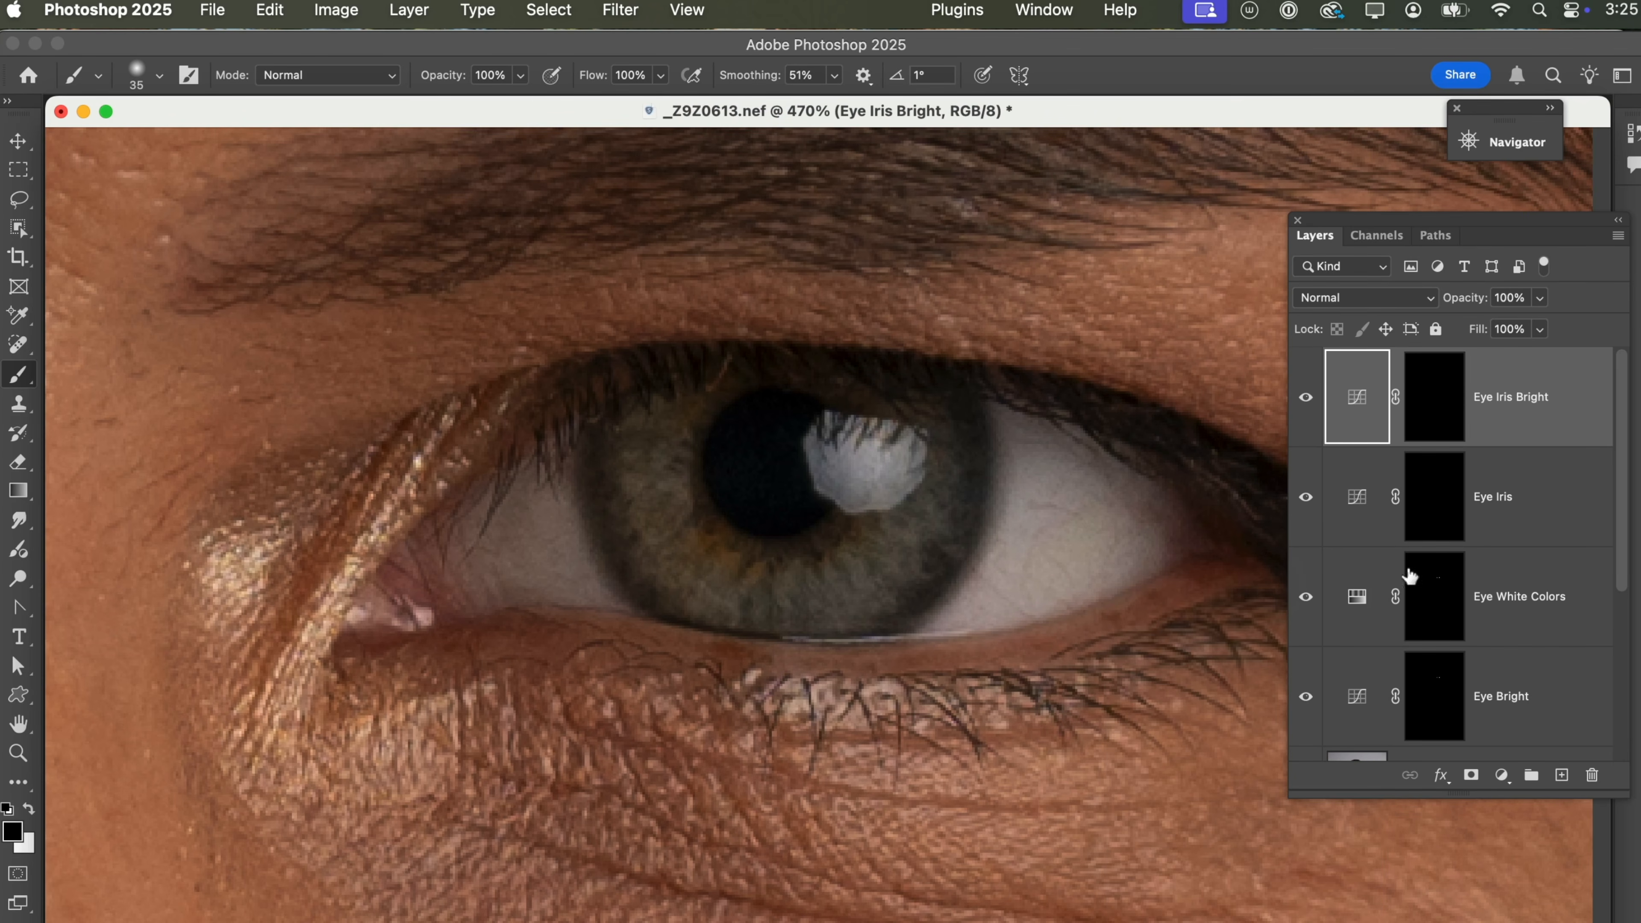
Paint white around the iris on the Eye Iris mask, and over its lower and inner parts on the Eye Iris Bright mask.
left_click(1542, 501)
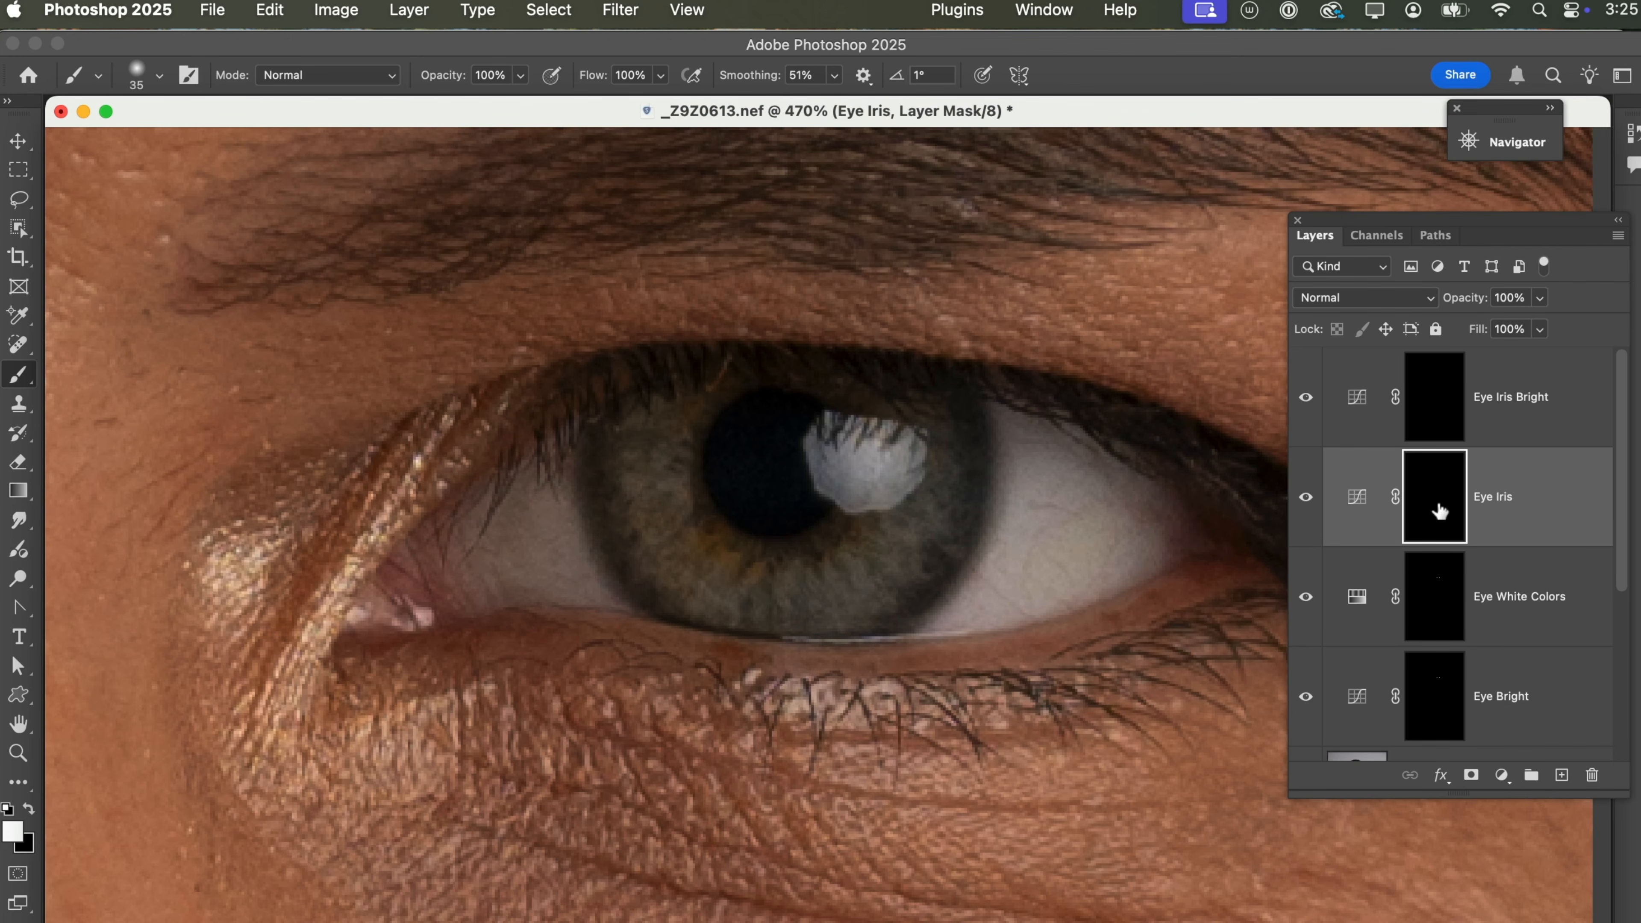
mouse_move(956, 511)
left_mouse_down()
mouse_move(930, 487)
mouse_move(912, 535)
mouse_move(865, 570)
mouse_move(714, 572)
mouse_move(666, 528)
mouse_move(644, 464)
mouse_move(656, 406)
left_mouse_up()
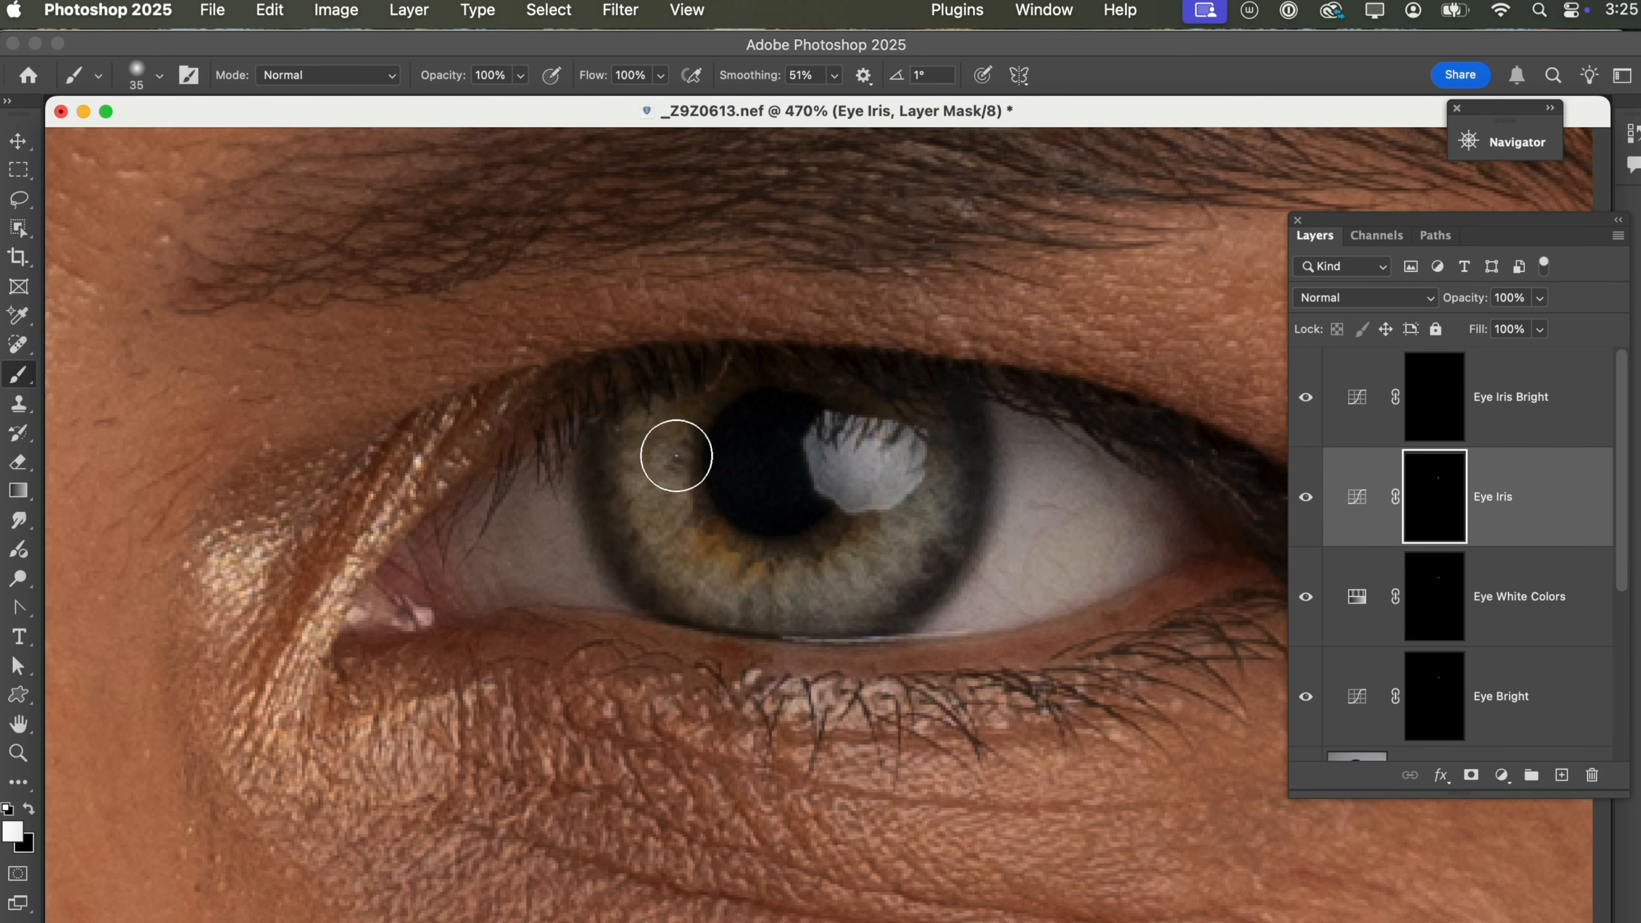
mouse_move(667, 599)
left_mouse_down()
mouse_move(689, 546)
mouse_move(675, 533)
left_mouse_up()
left_click(1507, 414)
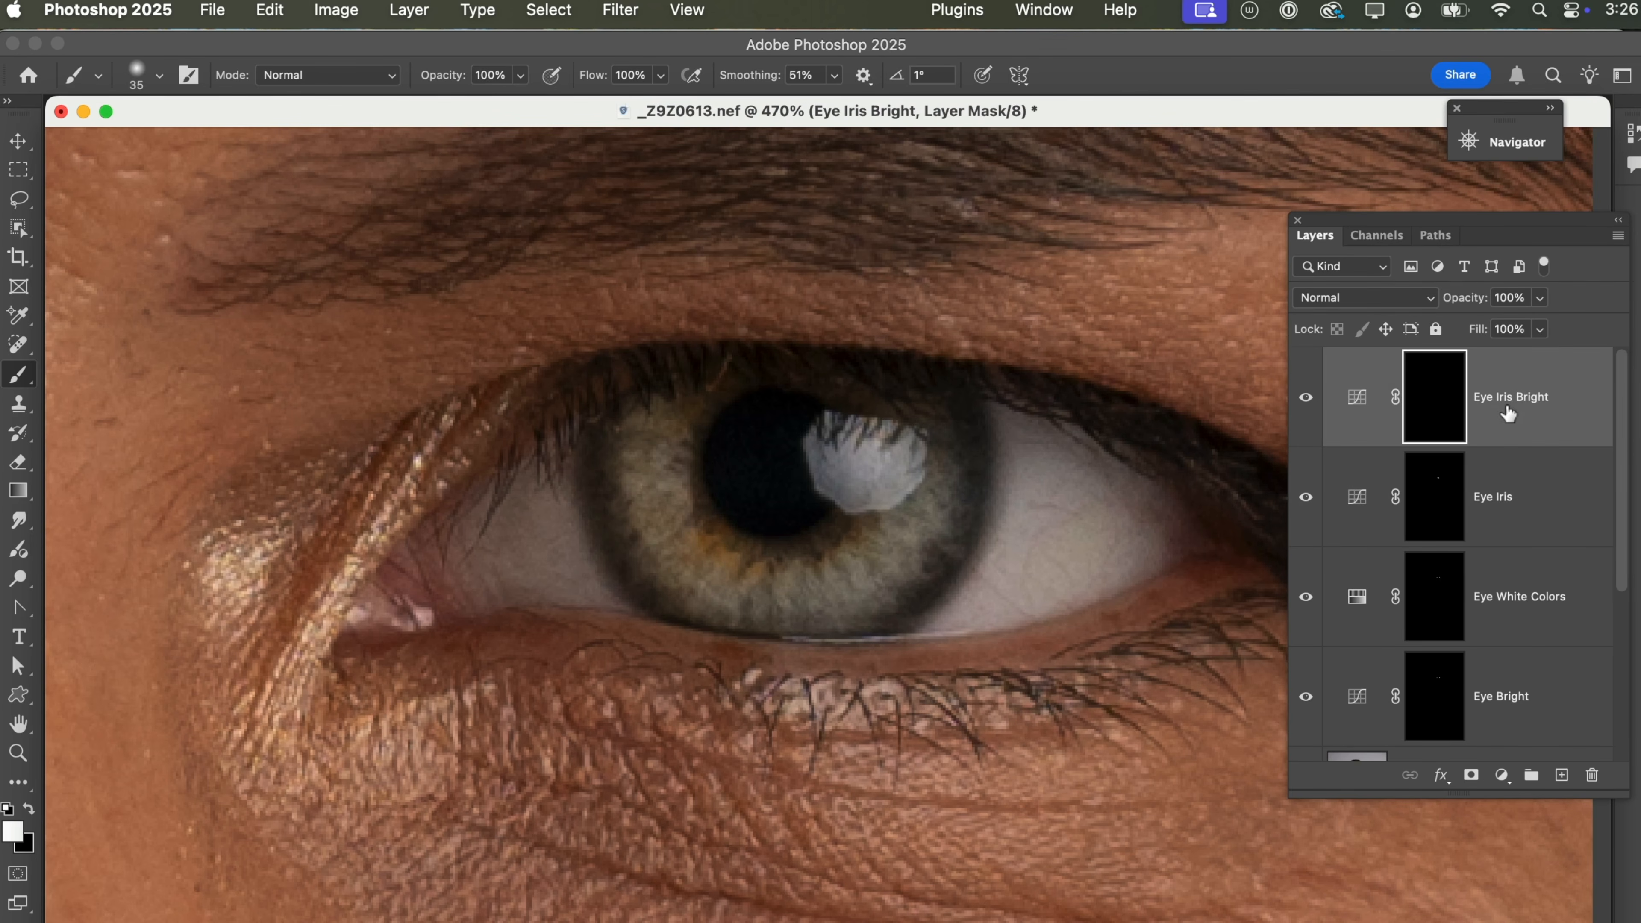
mouse_move(761, 586)
left_mouse_down()
mouse_move(684, 549)
mouse_move(661, 488)
mouse_move(712, 562)
mouse_move(776, 577)
mouse_move(863, 643)
mouse_move(972, 586)
left_mouse_up()
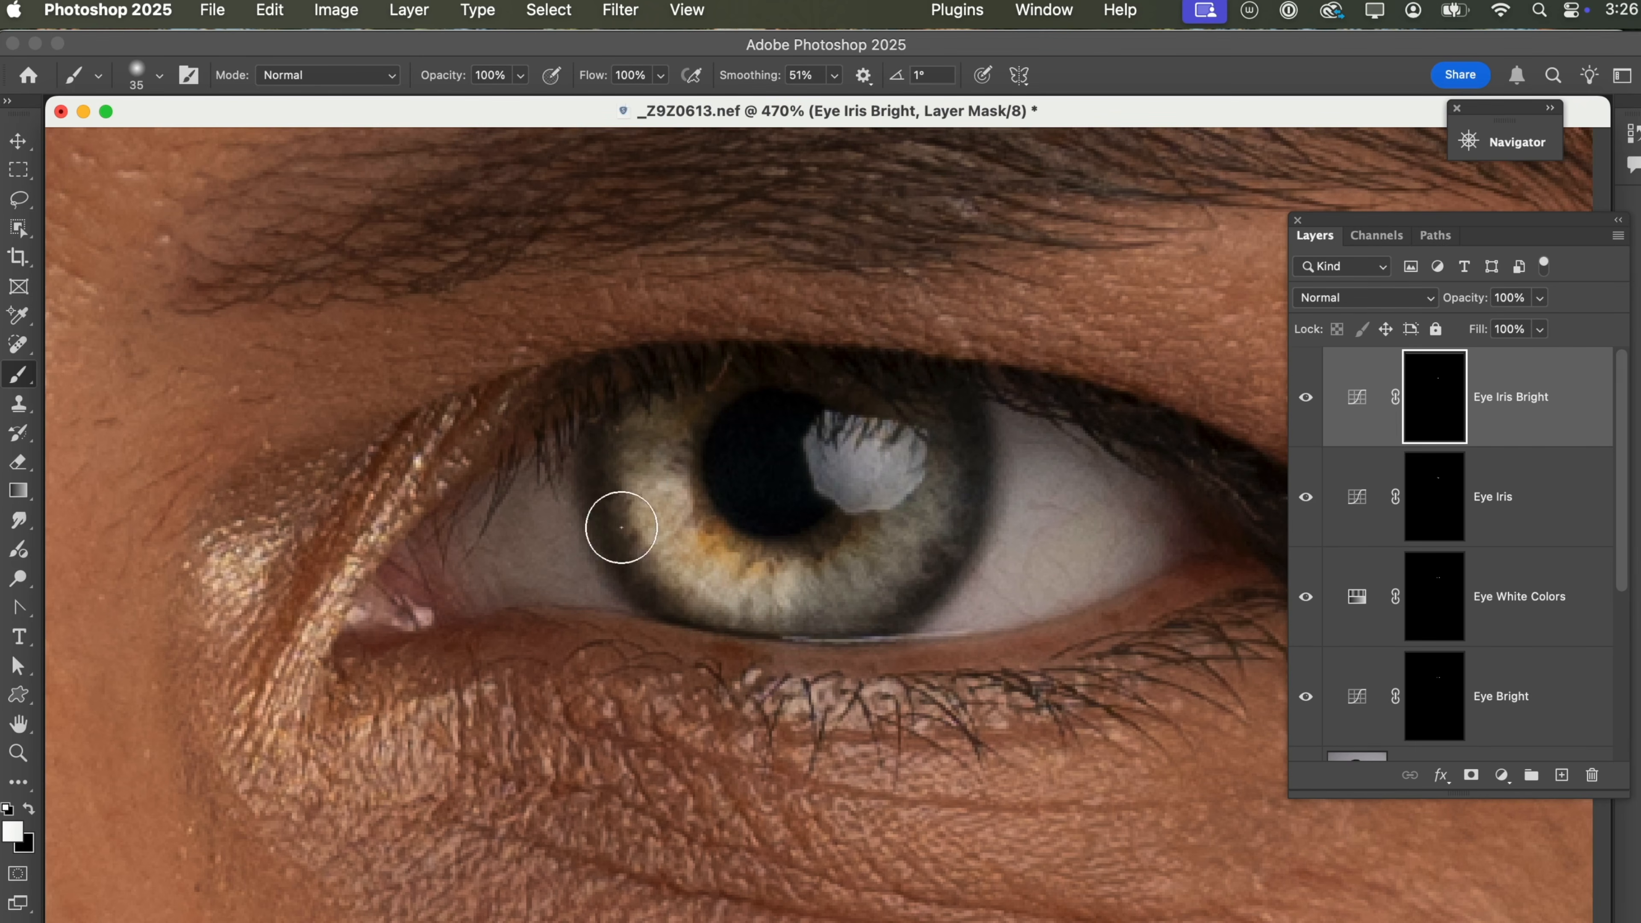
Reduce the Eye Iris layer's opacity to 63% while judging the brightened eye at a wider view.
key("z")
left_click(659, 743, "alt")
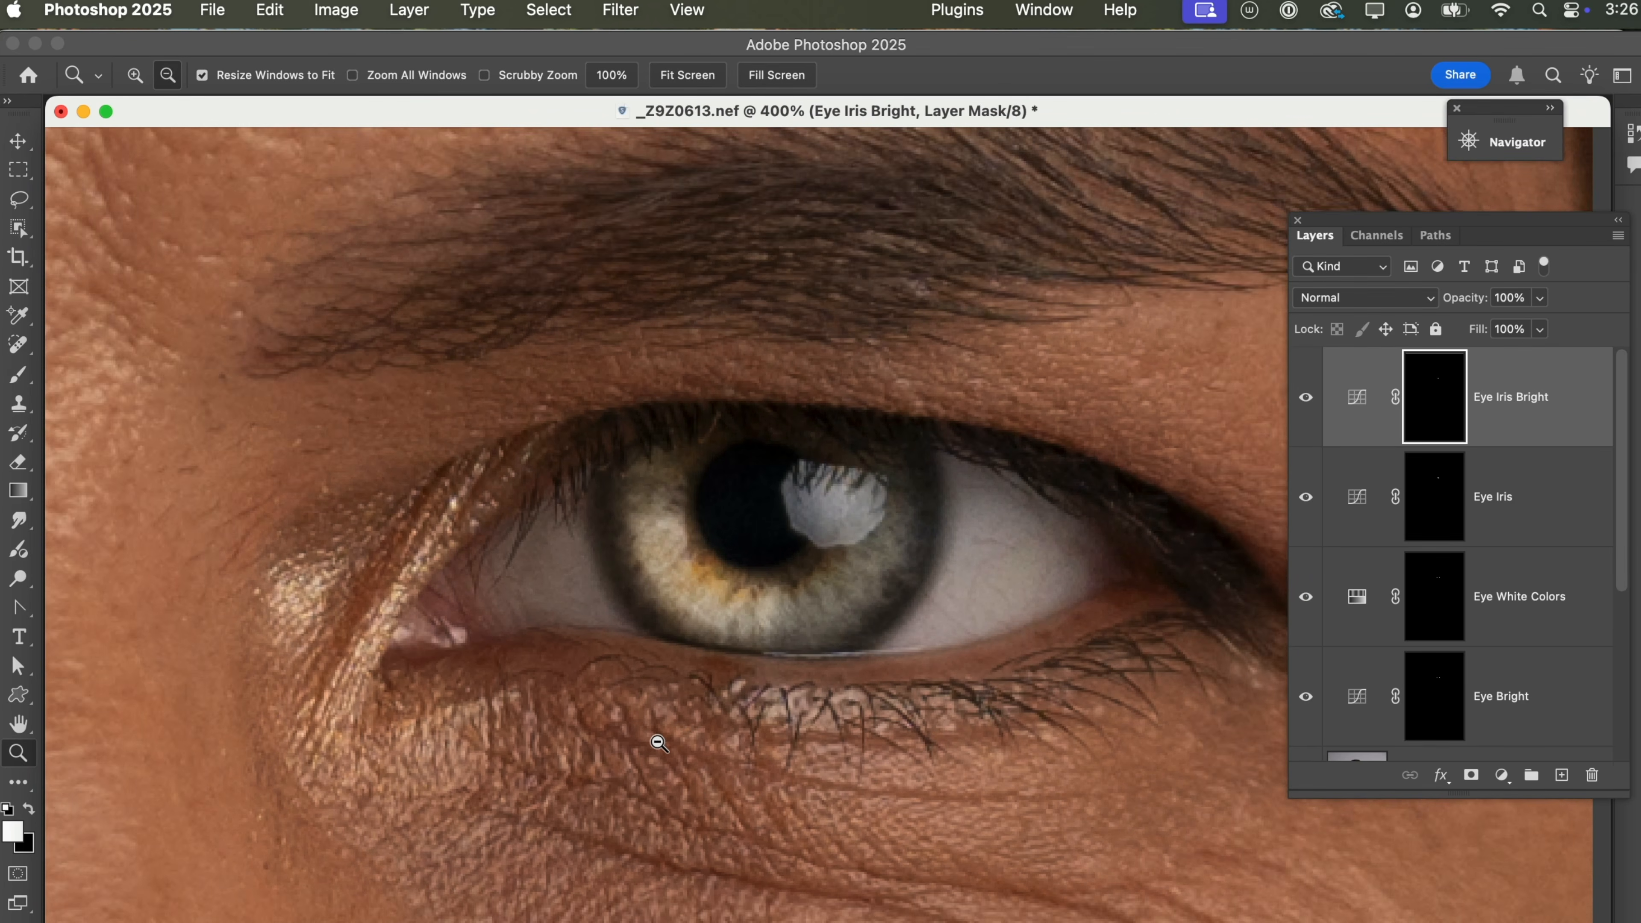
left_click(659, 743, "alt")
left_click(658, 743, "alt")
left_click(659, 743, "alt")
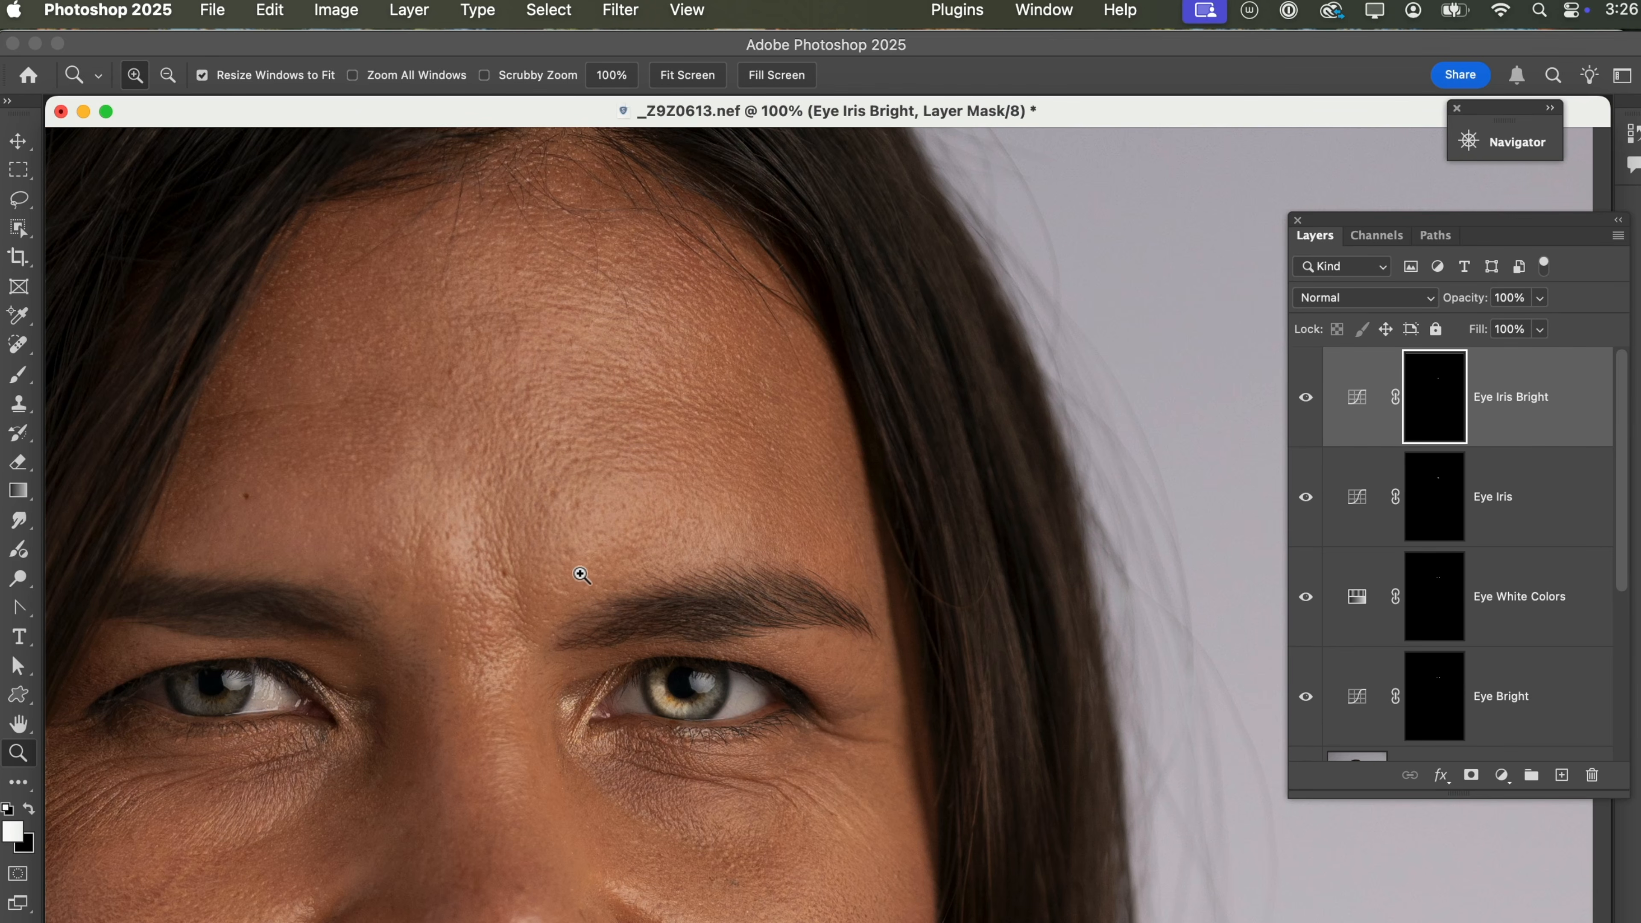
left_click_drag(476, 530, 904, 917)
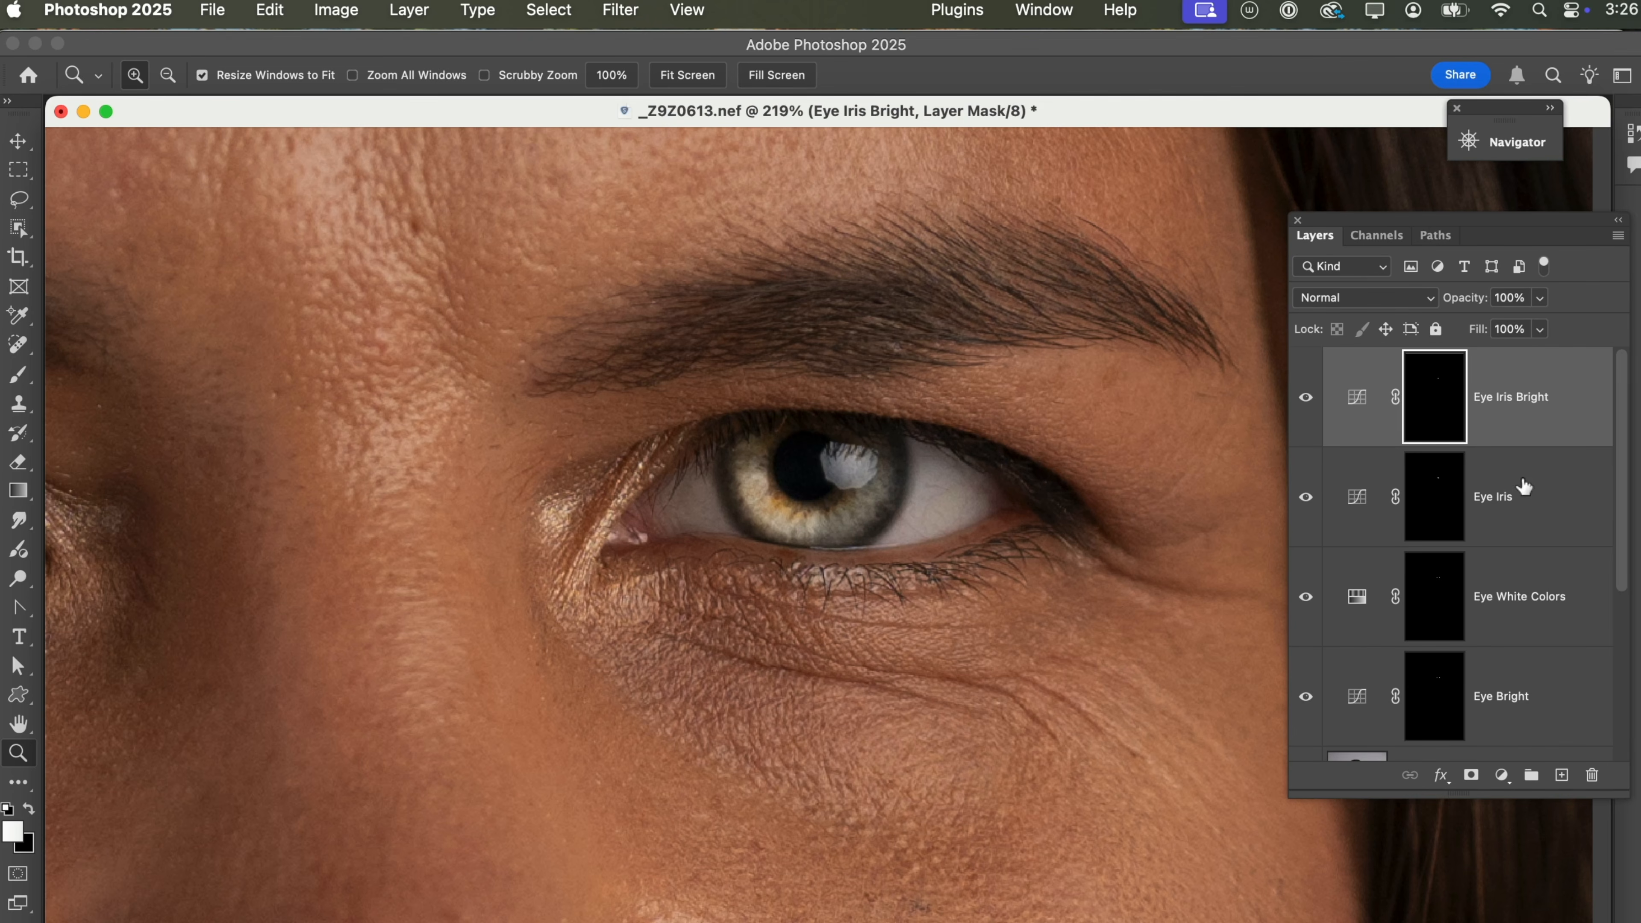
left_click(1536, 486)
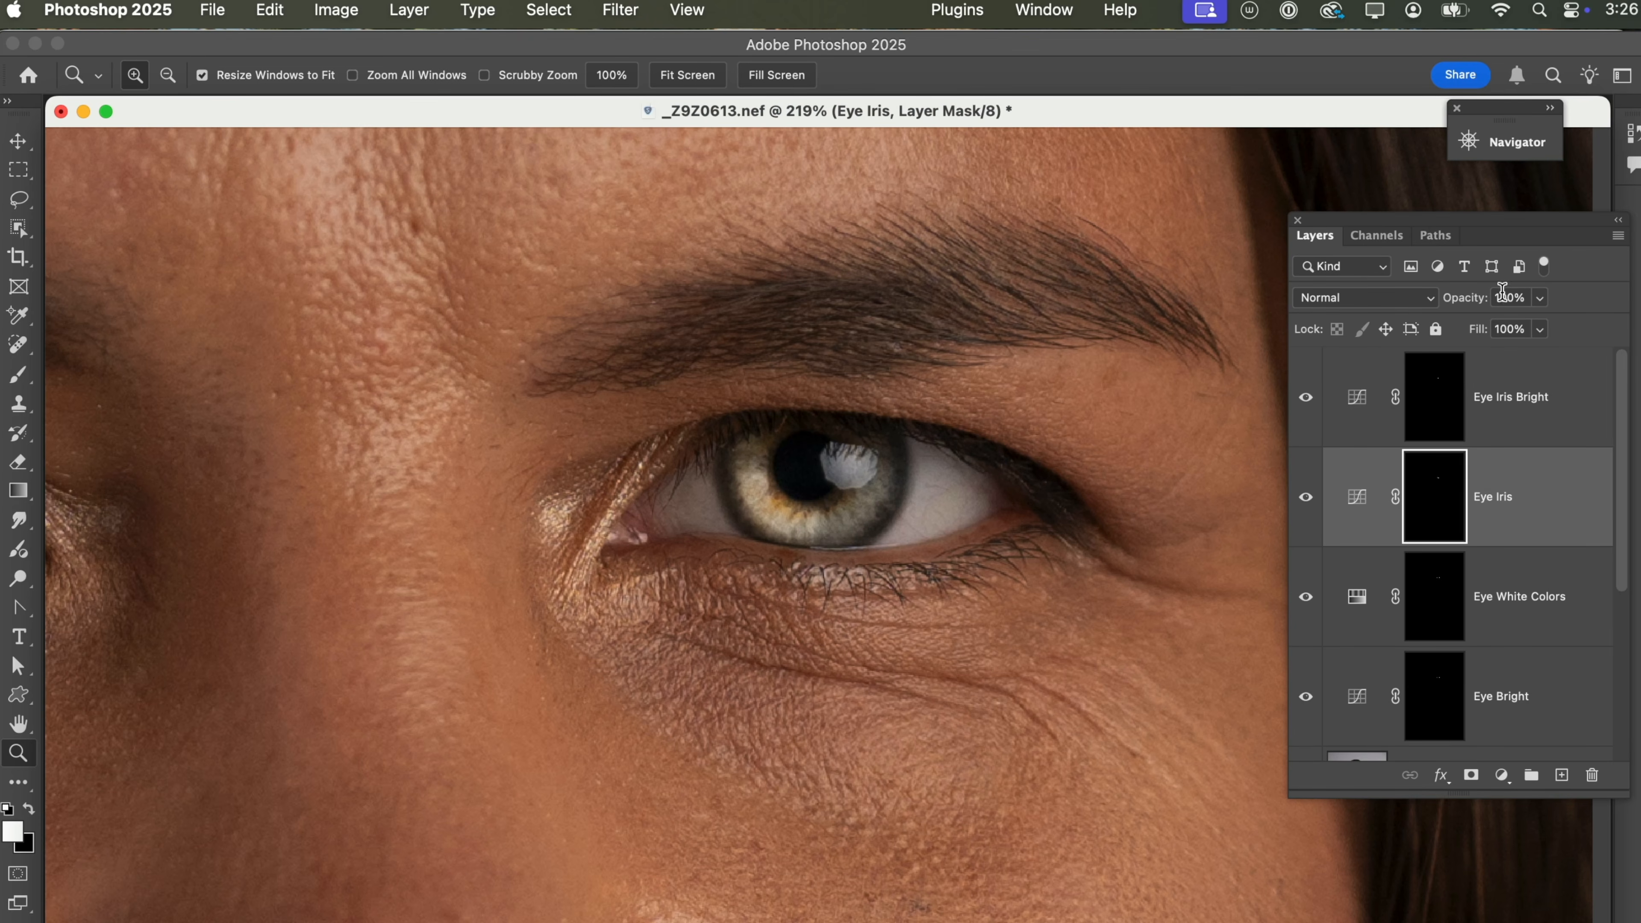
left_click_drag(1482, 304, 1445, 309)
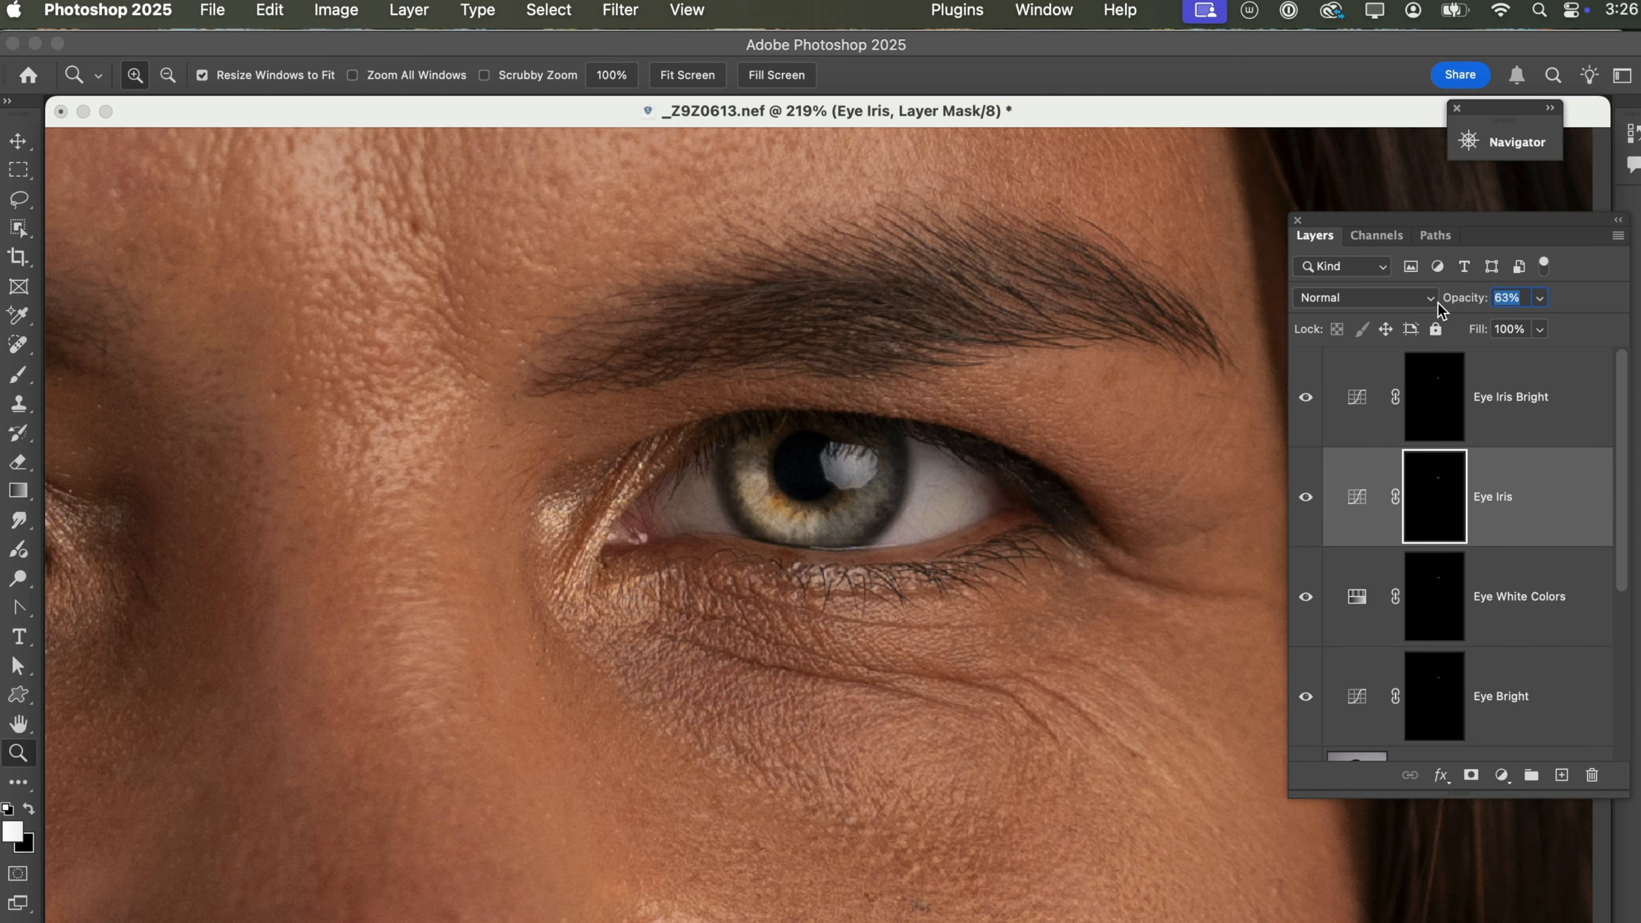
key("Return")
Reduce the Eye Iris Bright layer's opacity to 53%.
left_click(1508, 396)
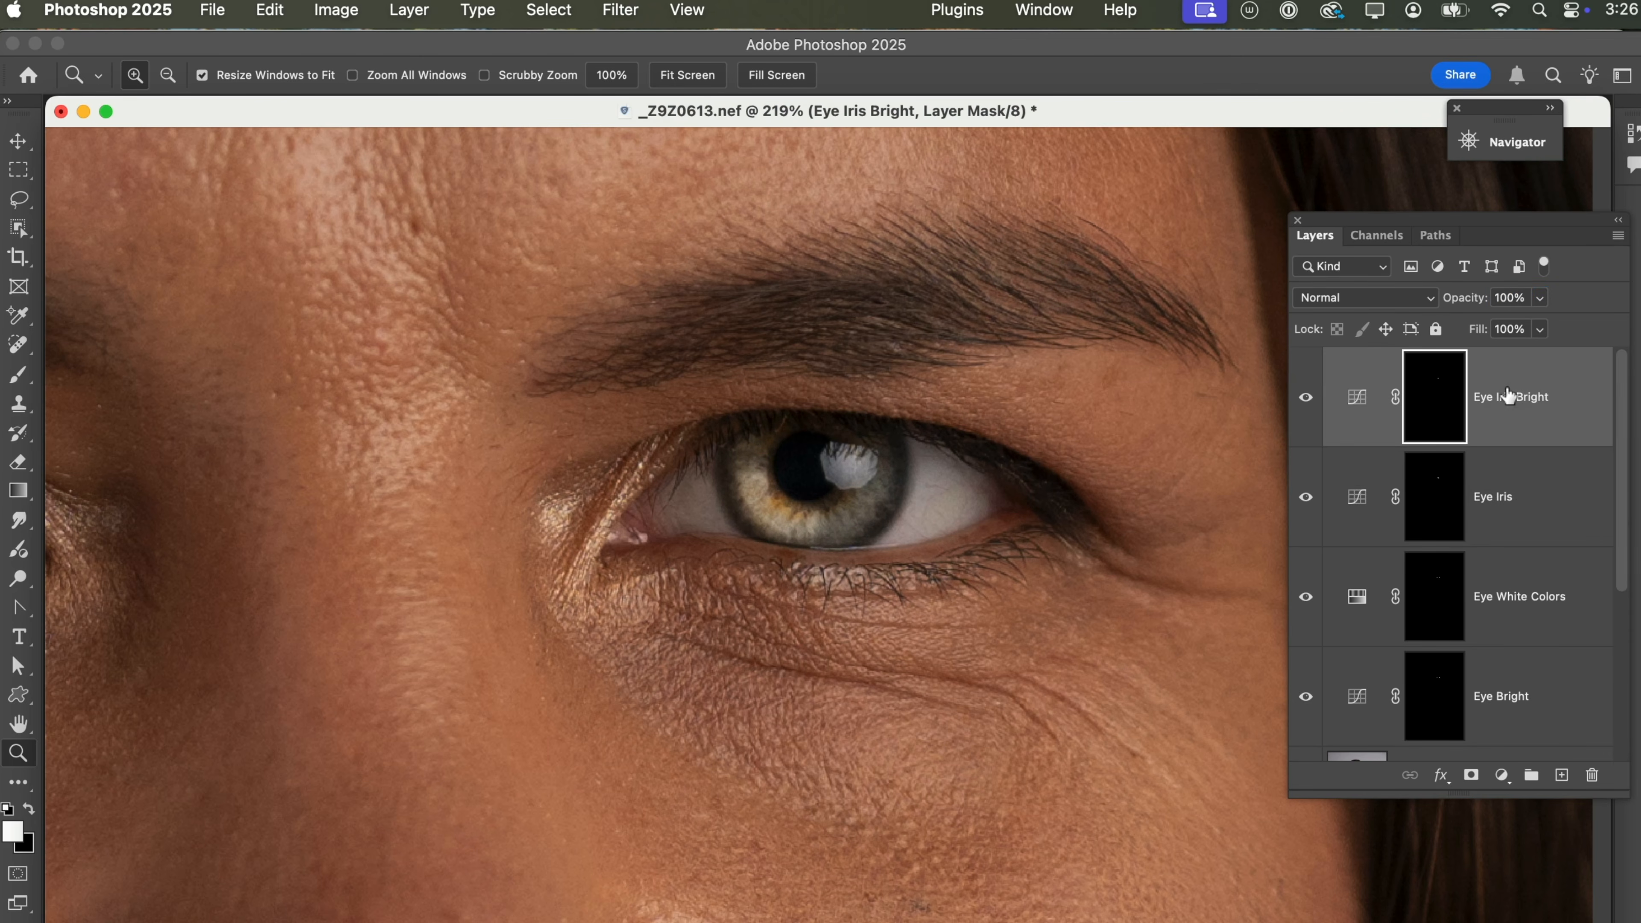
left_click_drag(1480, 304, 1430, 307)
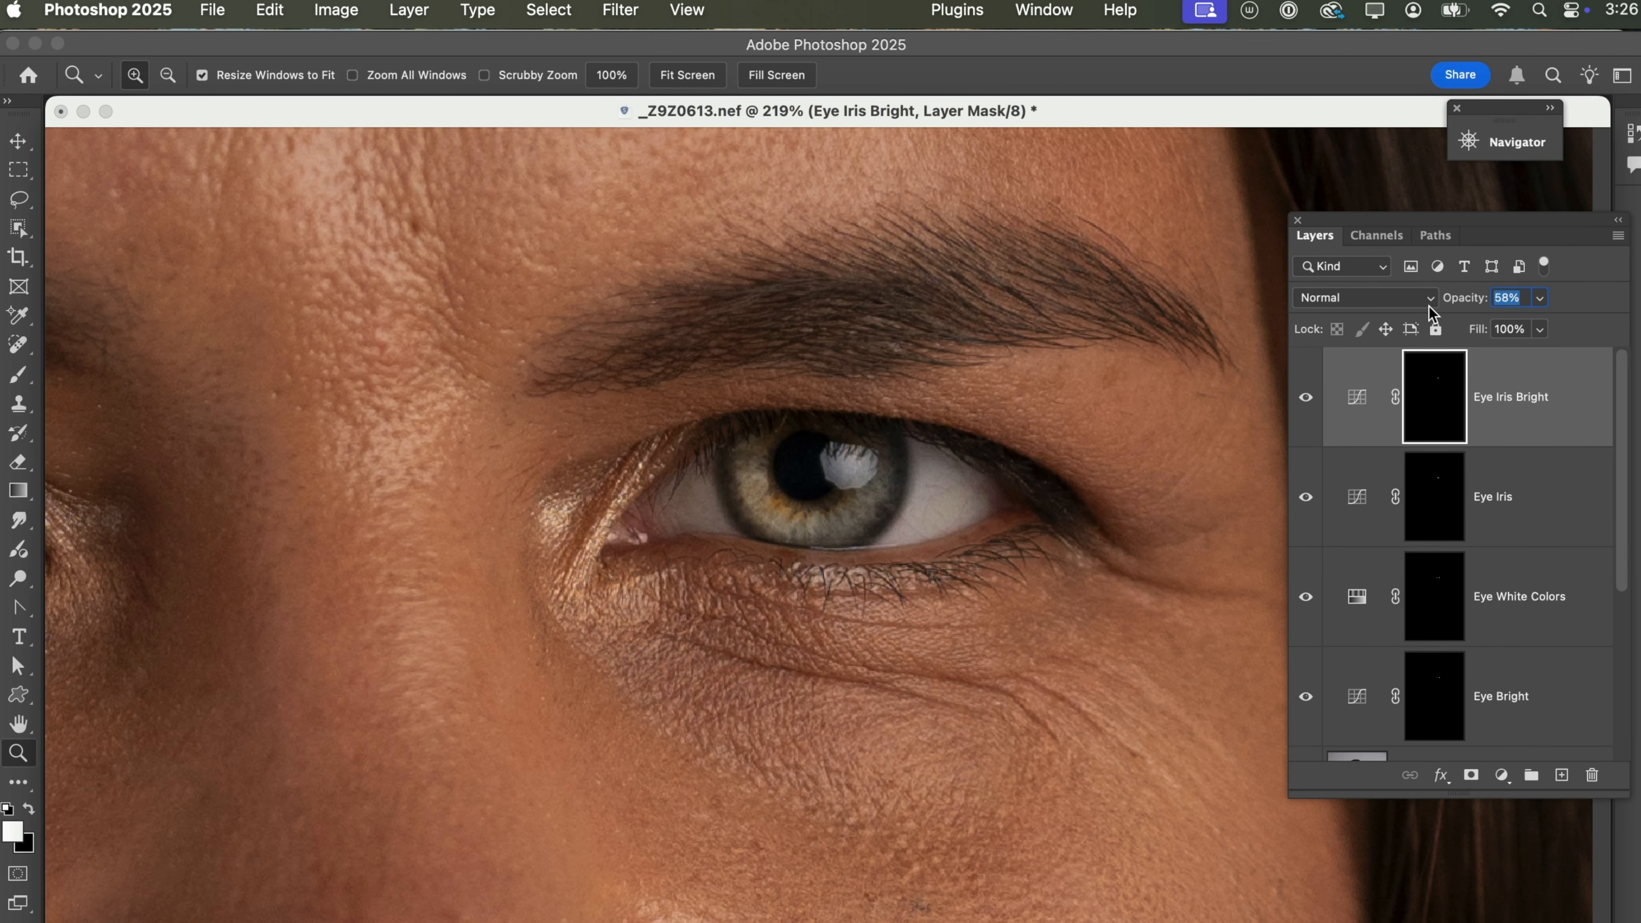
key("Return")
left_click(952, 537)
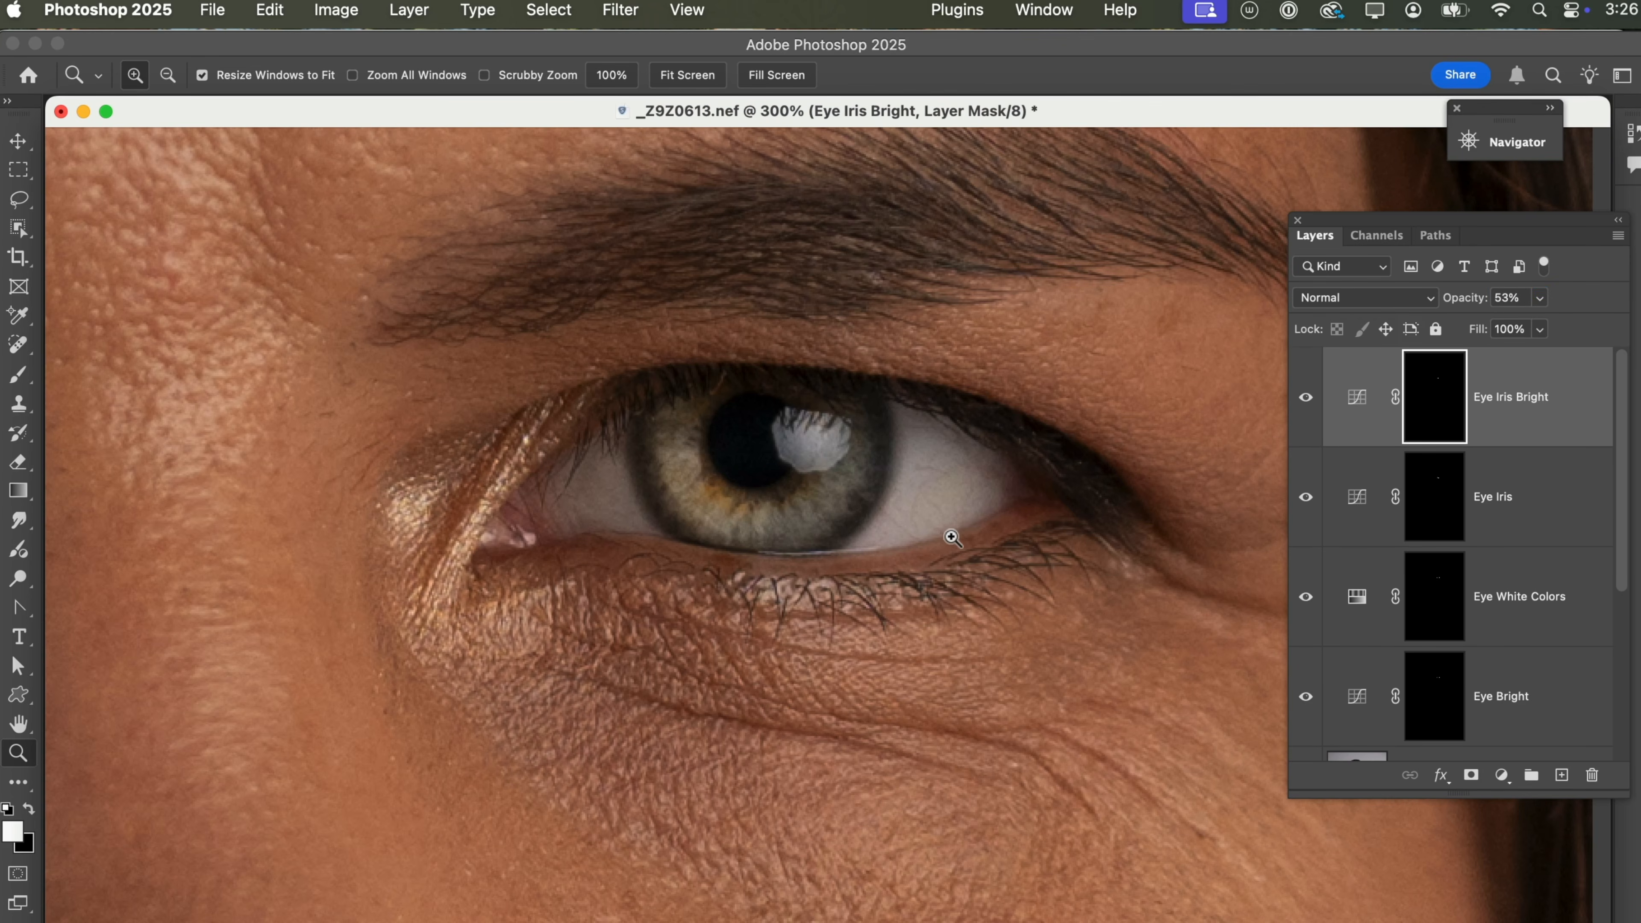
Compare the portrait at 100% with the original by toggling every layer above the Background.
left_click(935, 558, "alt")
left_click(940, 566, "alt")
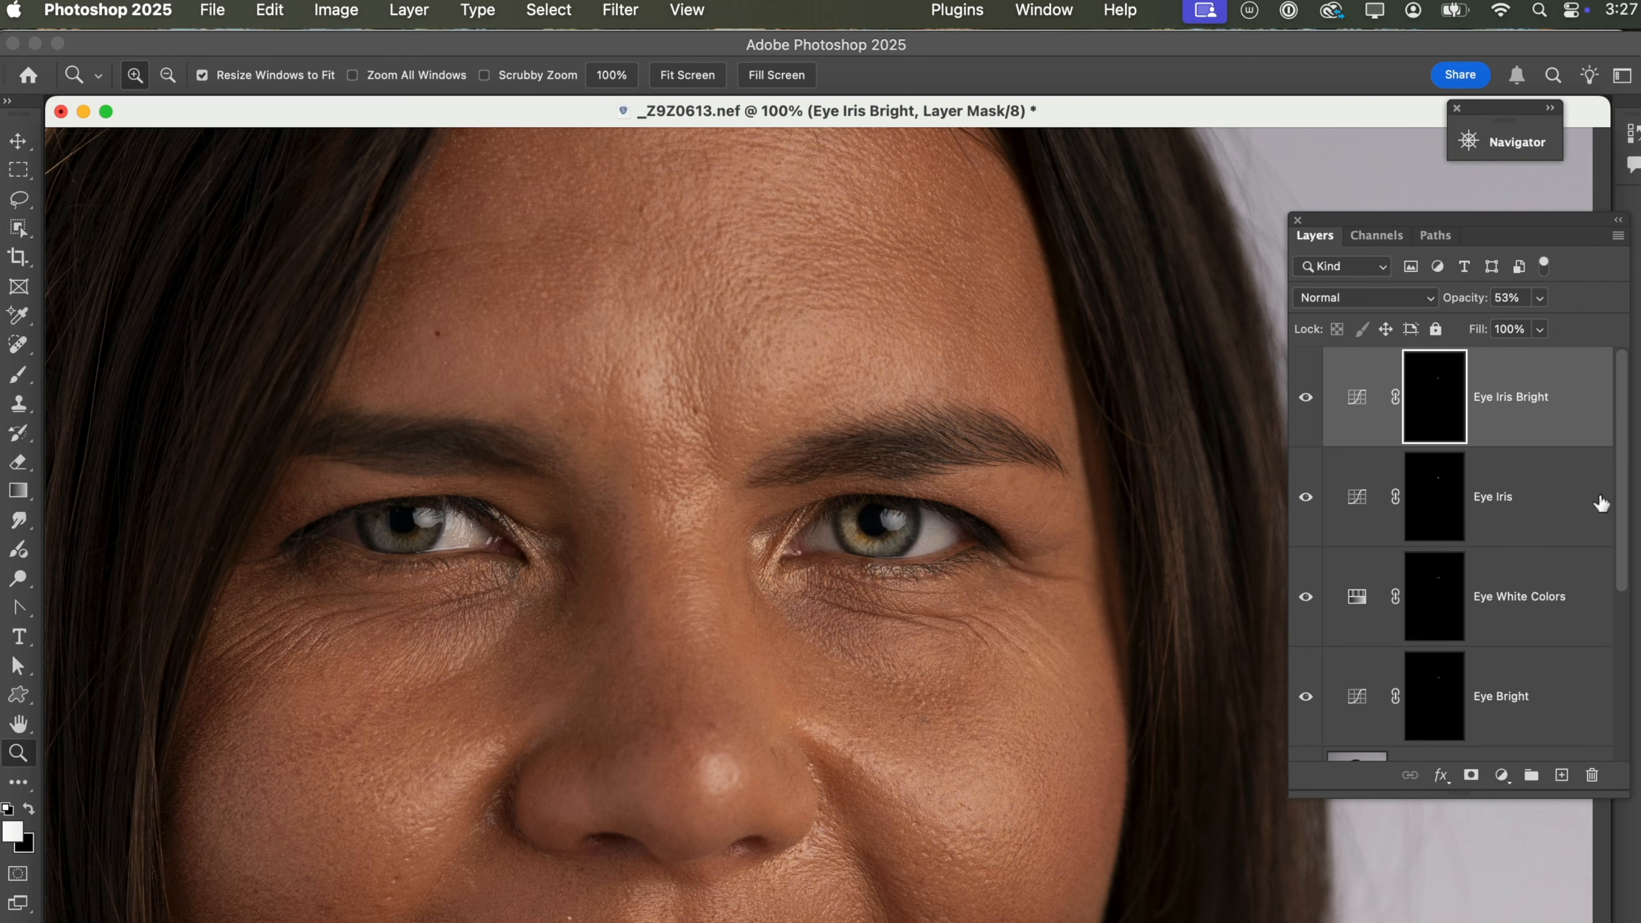
left_click_drag(1624, 483, 1623, 689)
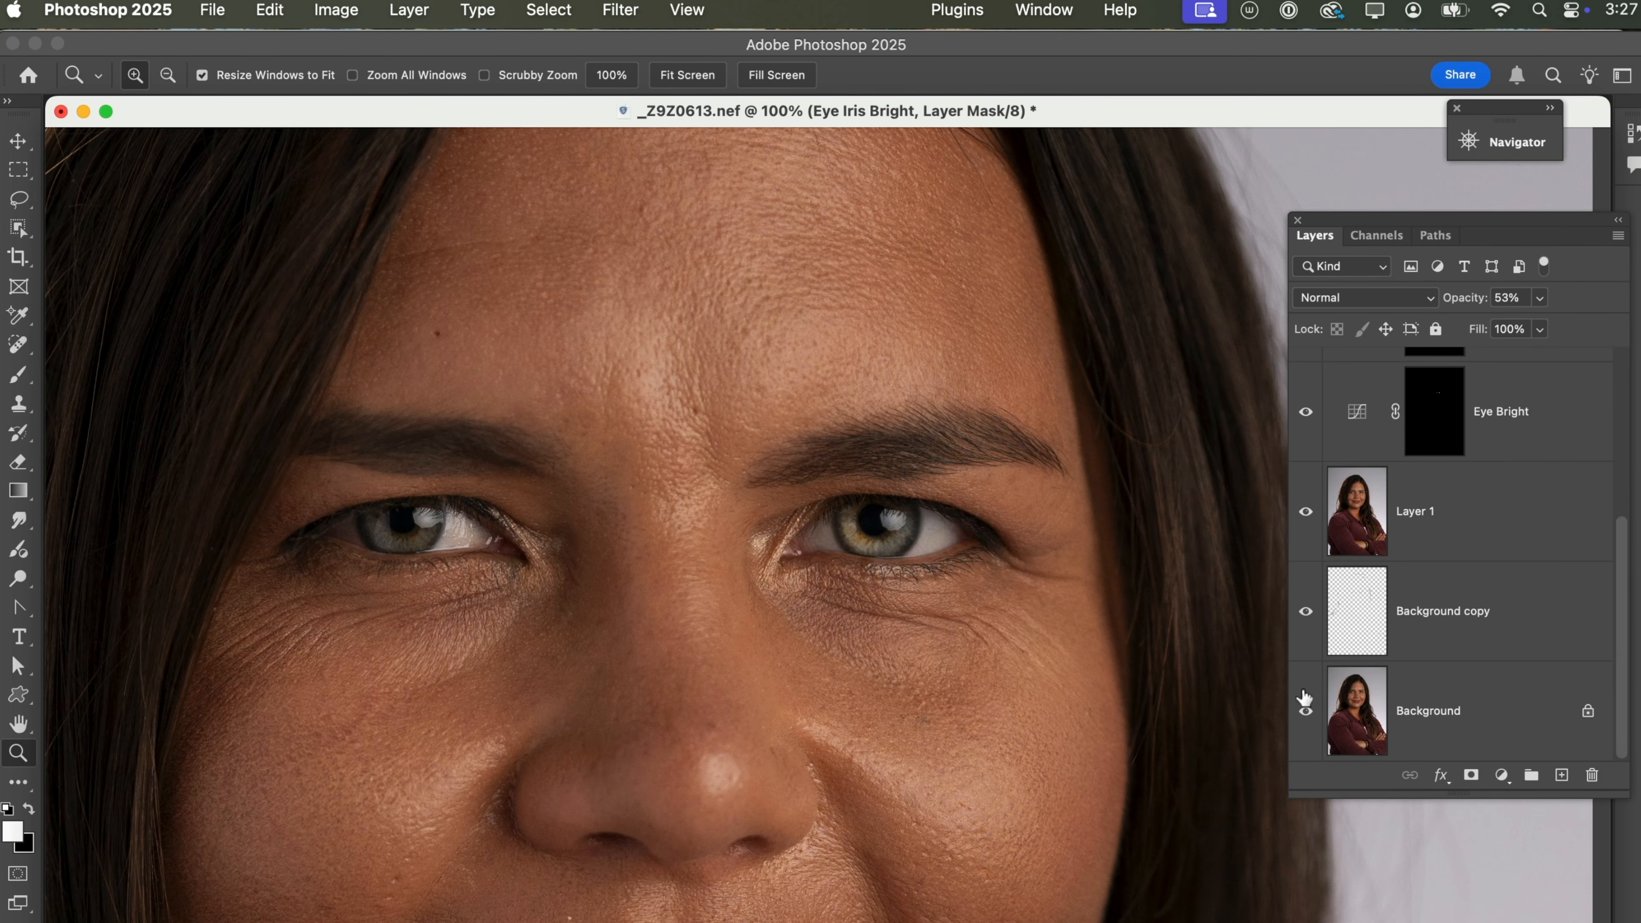
left_click(1307, 711, "alt")
left_click(1307, 711, "alt")
Add a Curves adjustment layer above Eye Iris Bright and pull its midtone point down to darken the image.
left_click_drag(730, 404, 1024, 698)
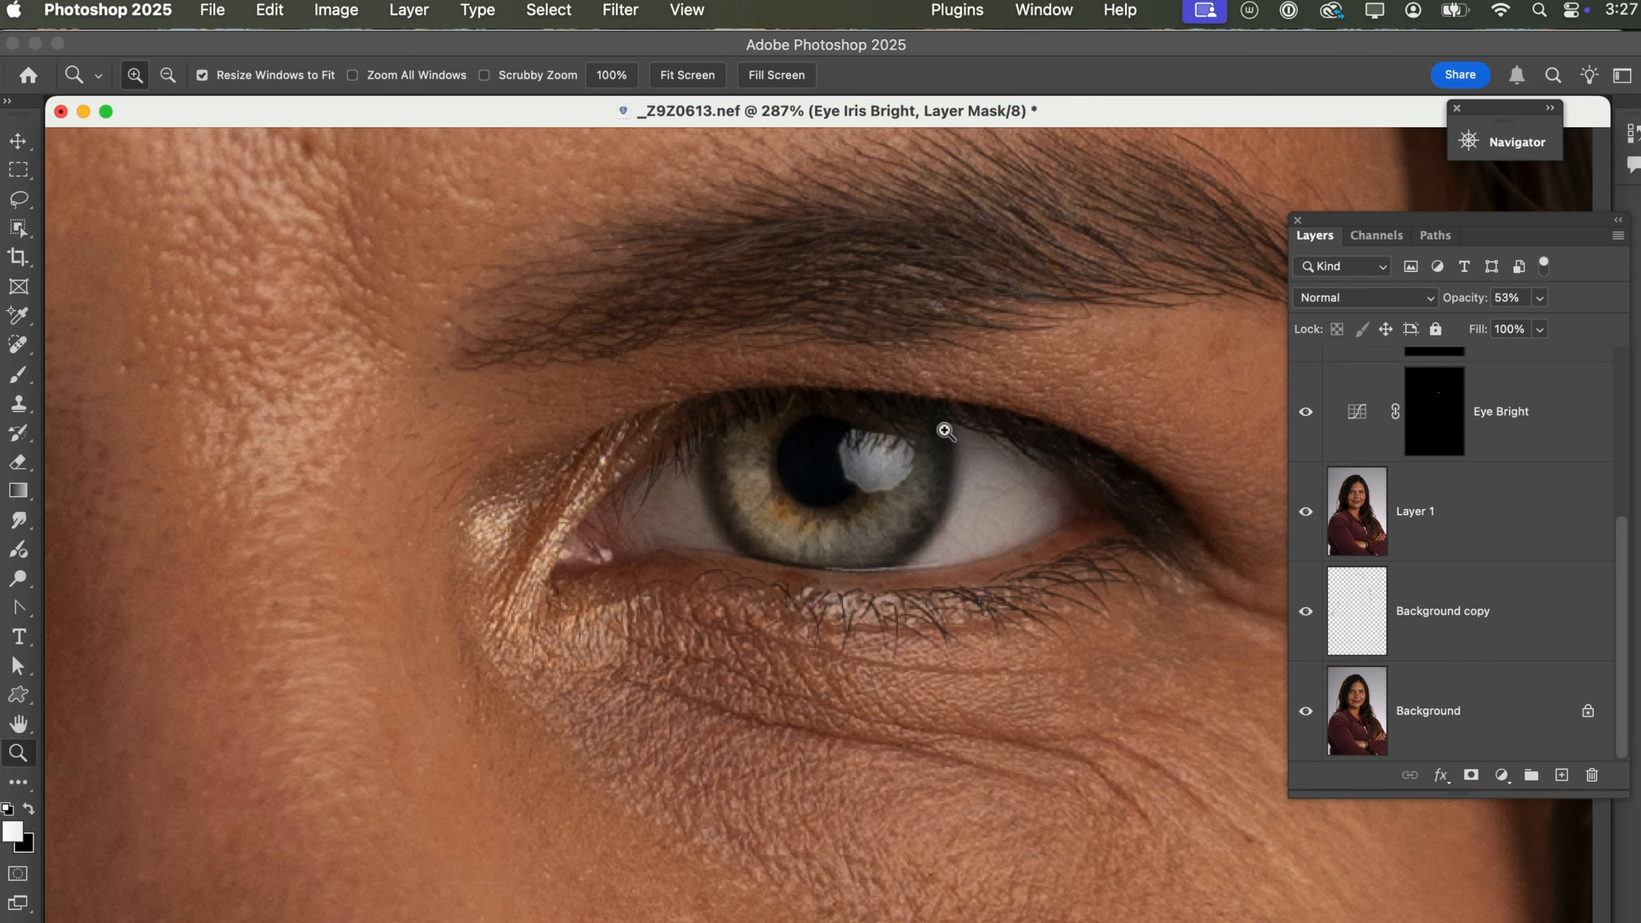
left_click_drag(1628, 539, 1607, 336)
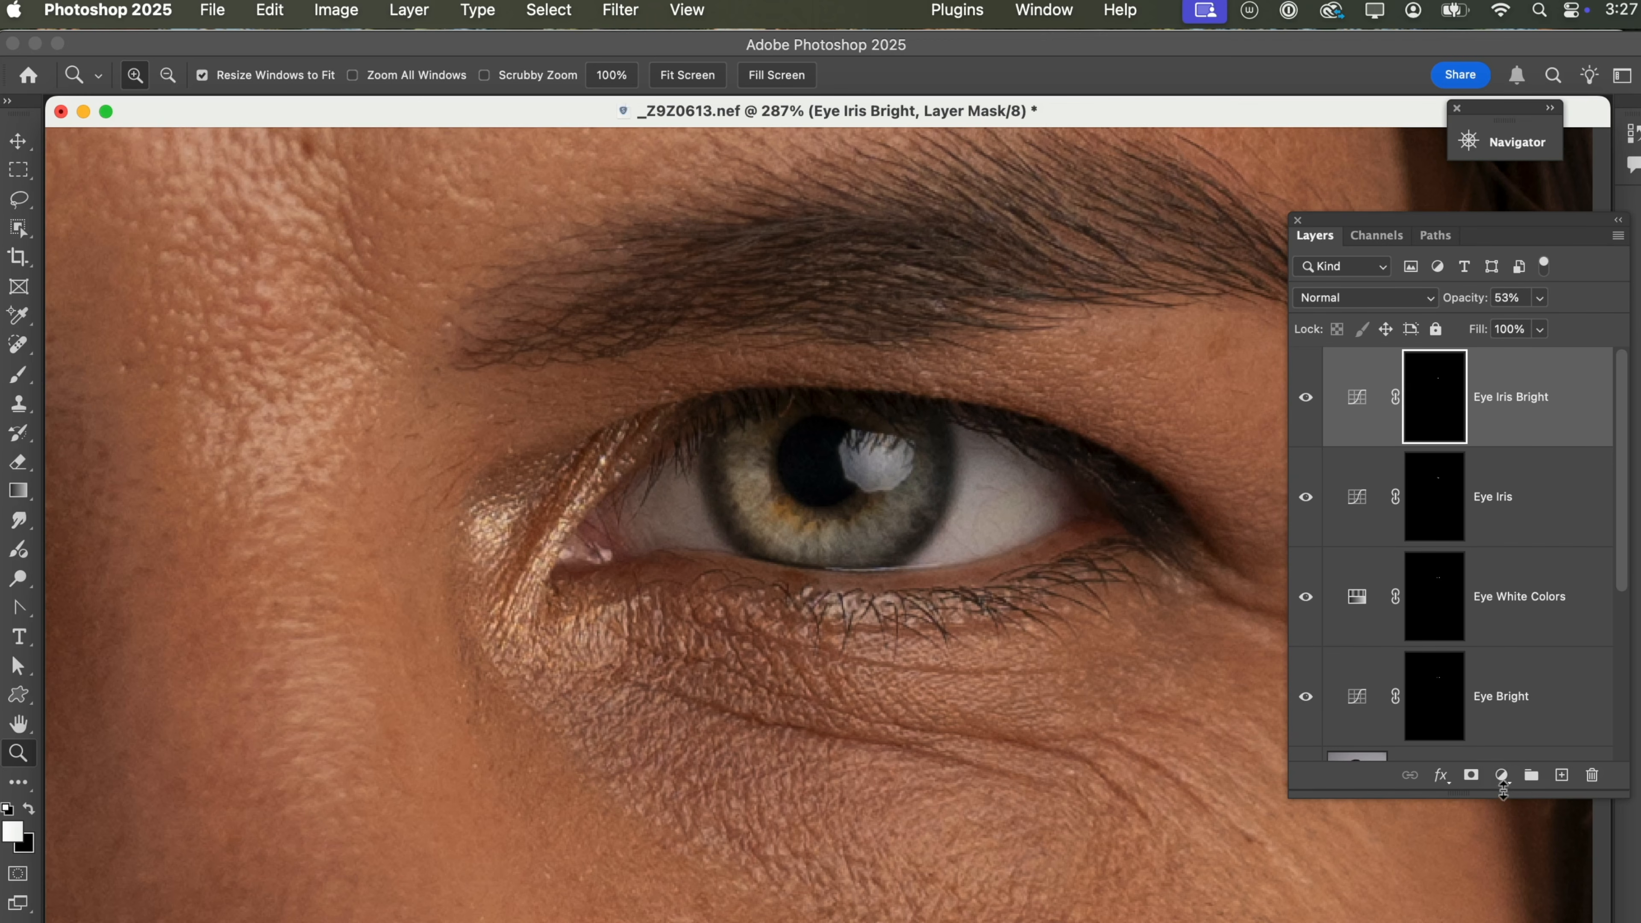
left_click(1501, 775)
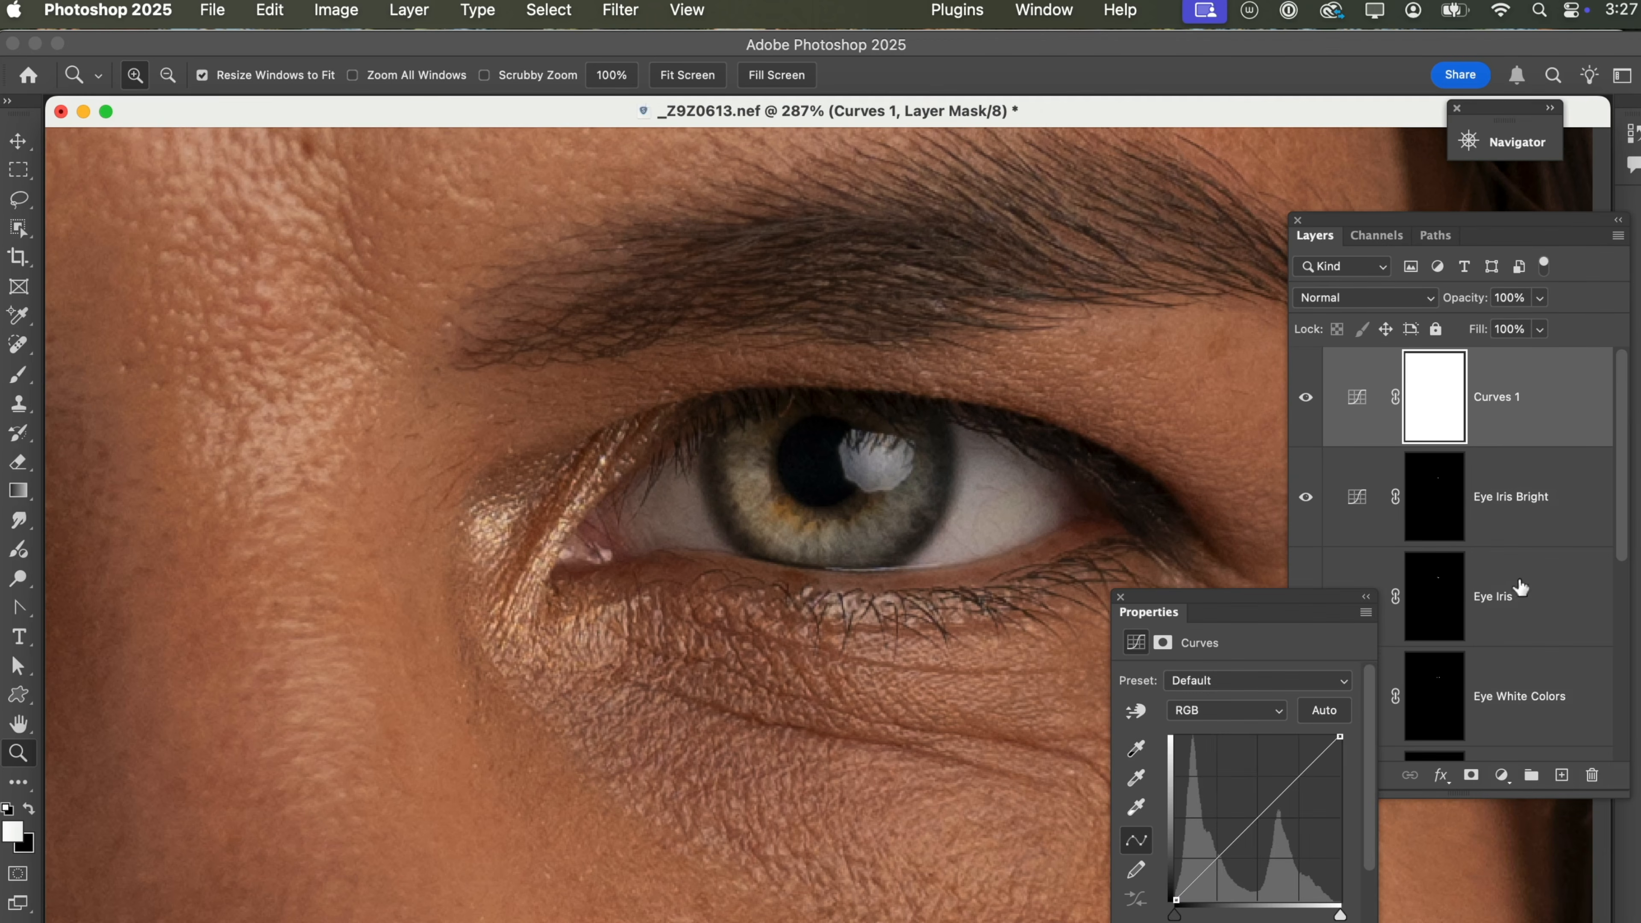
left_click(1264, 812)
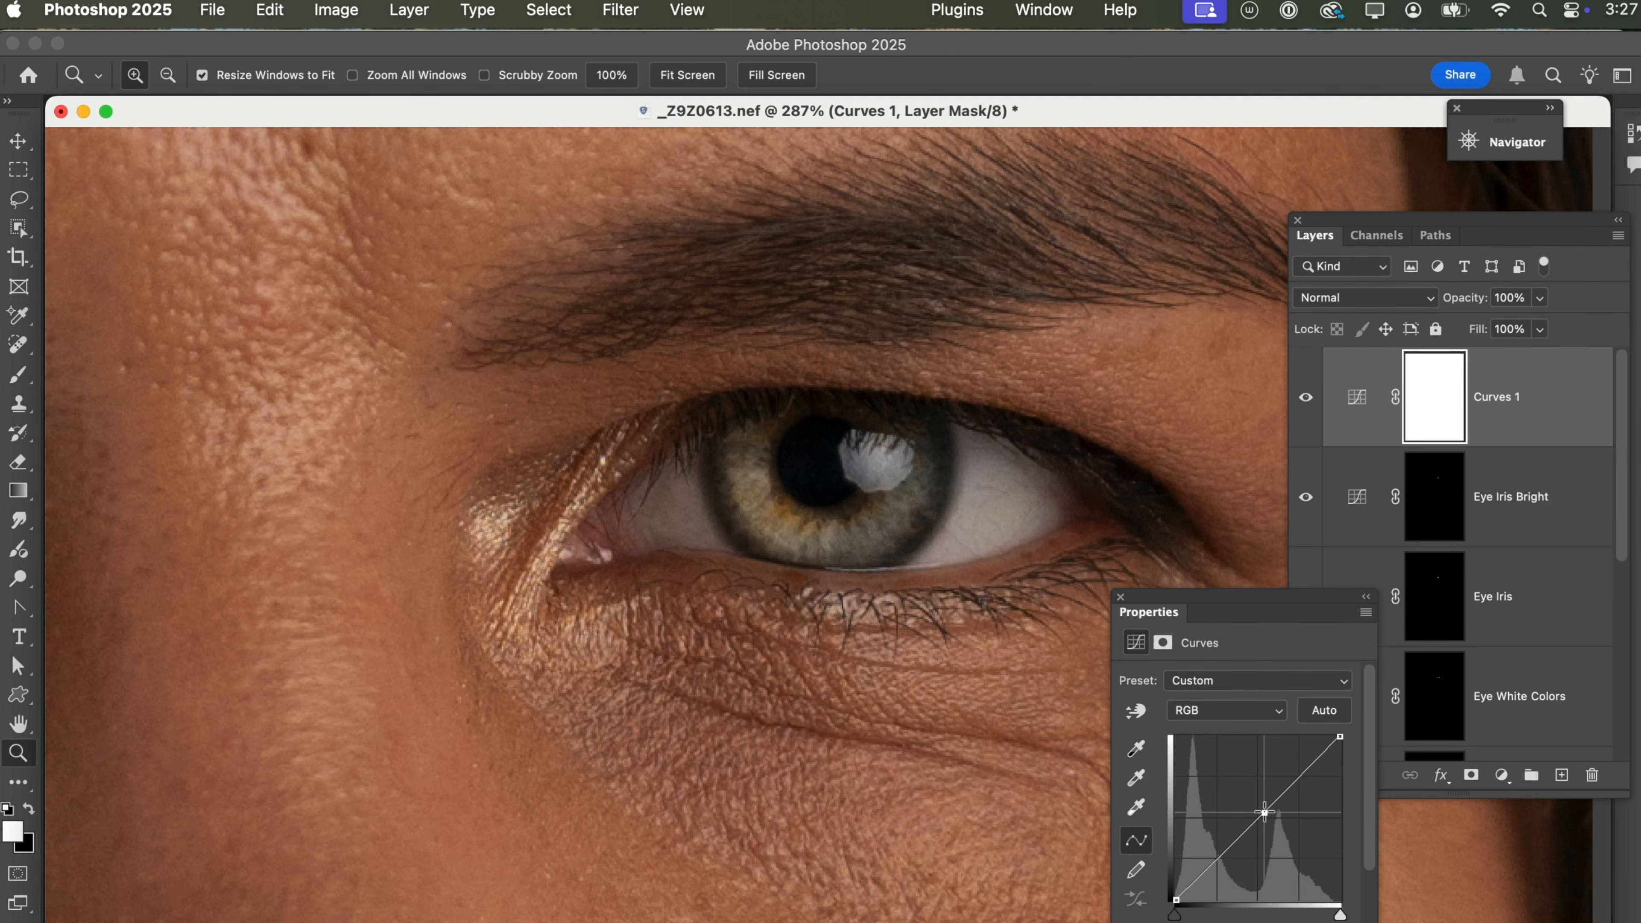
left_click_drag(1263, 812, 1272, 825)
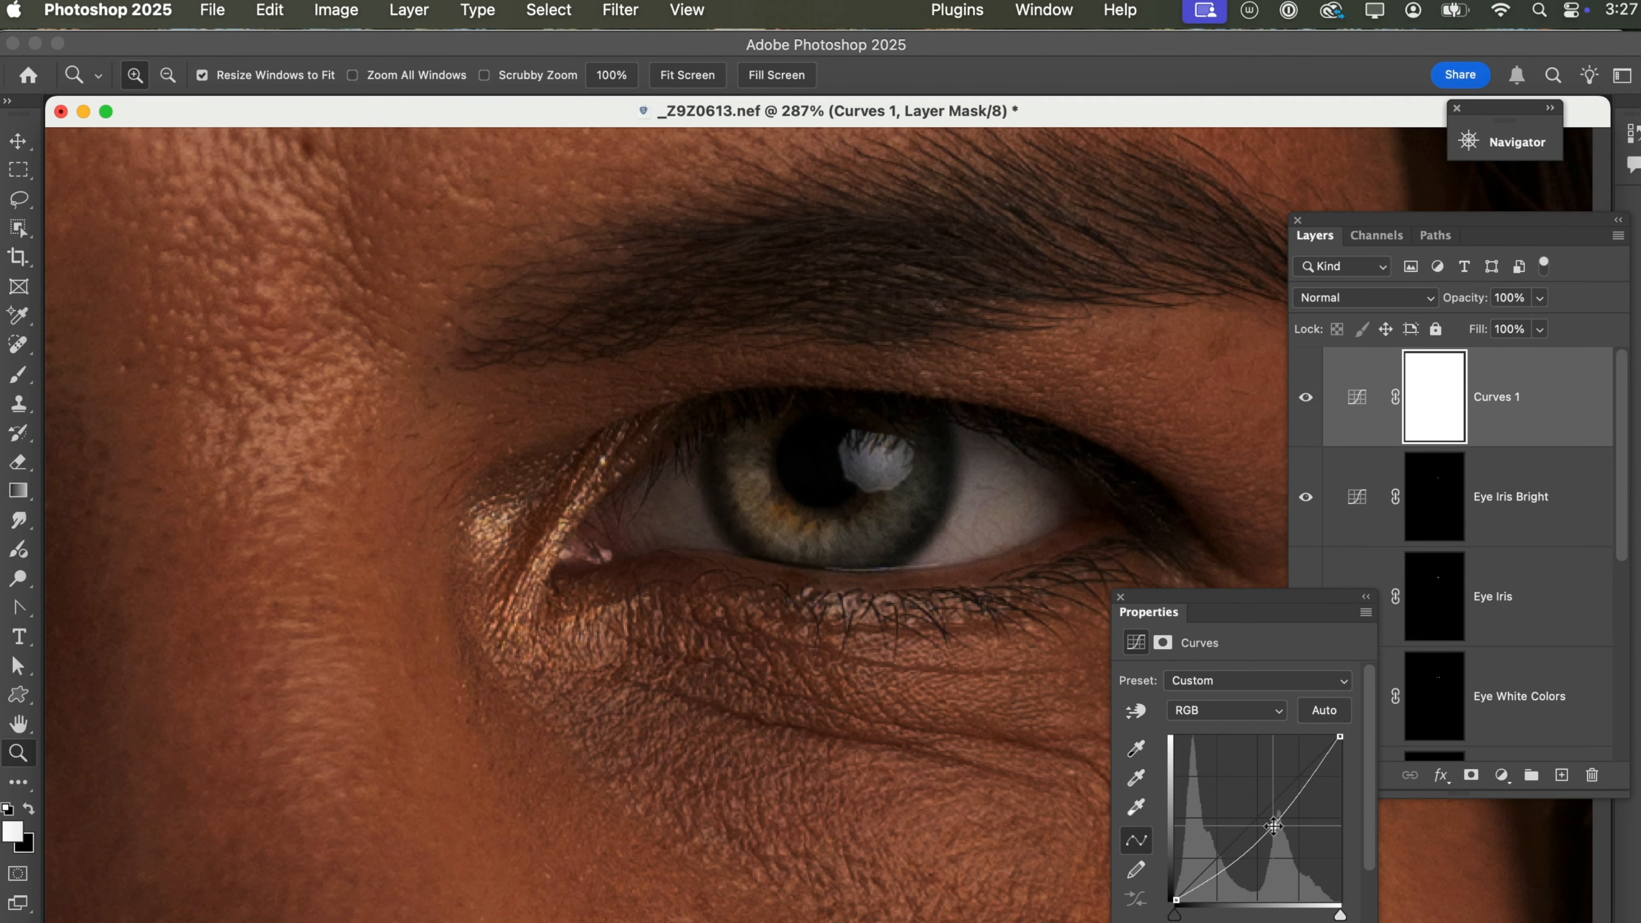
Invert the Curves 1 mask to black and paint white around the iris's outer edge with a 15 to 20 px brush.
left_click(1449, 395)
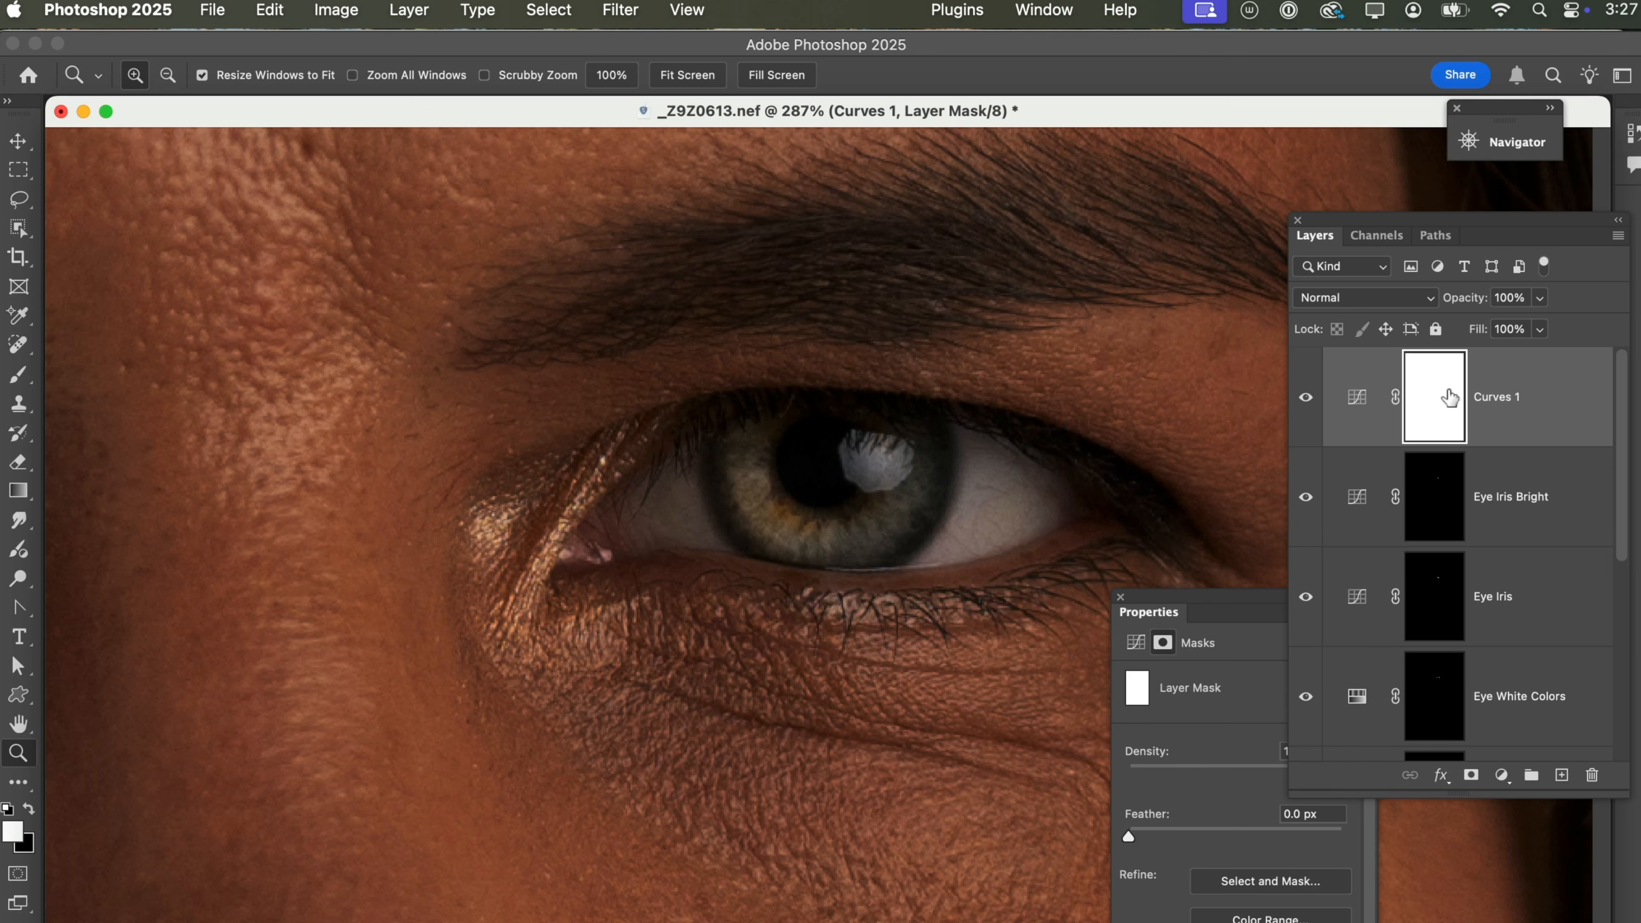
key("super+i")
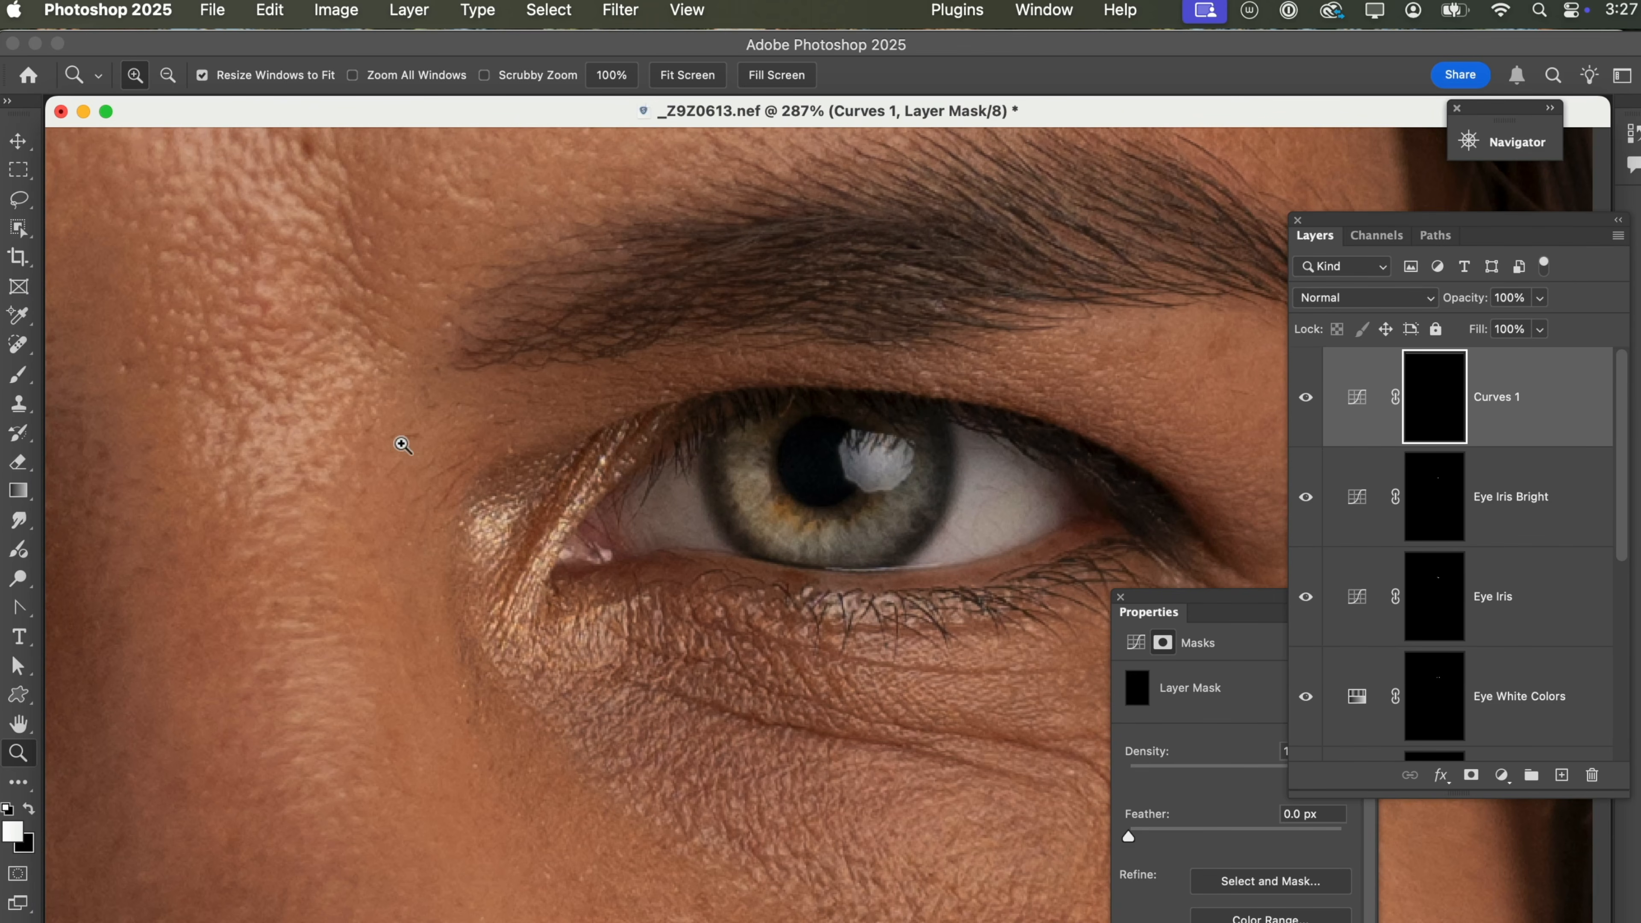
left_click(21, 382)
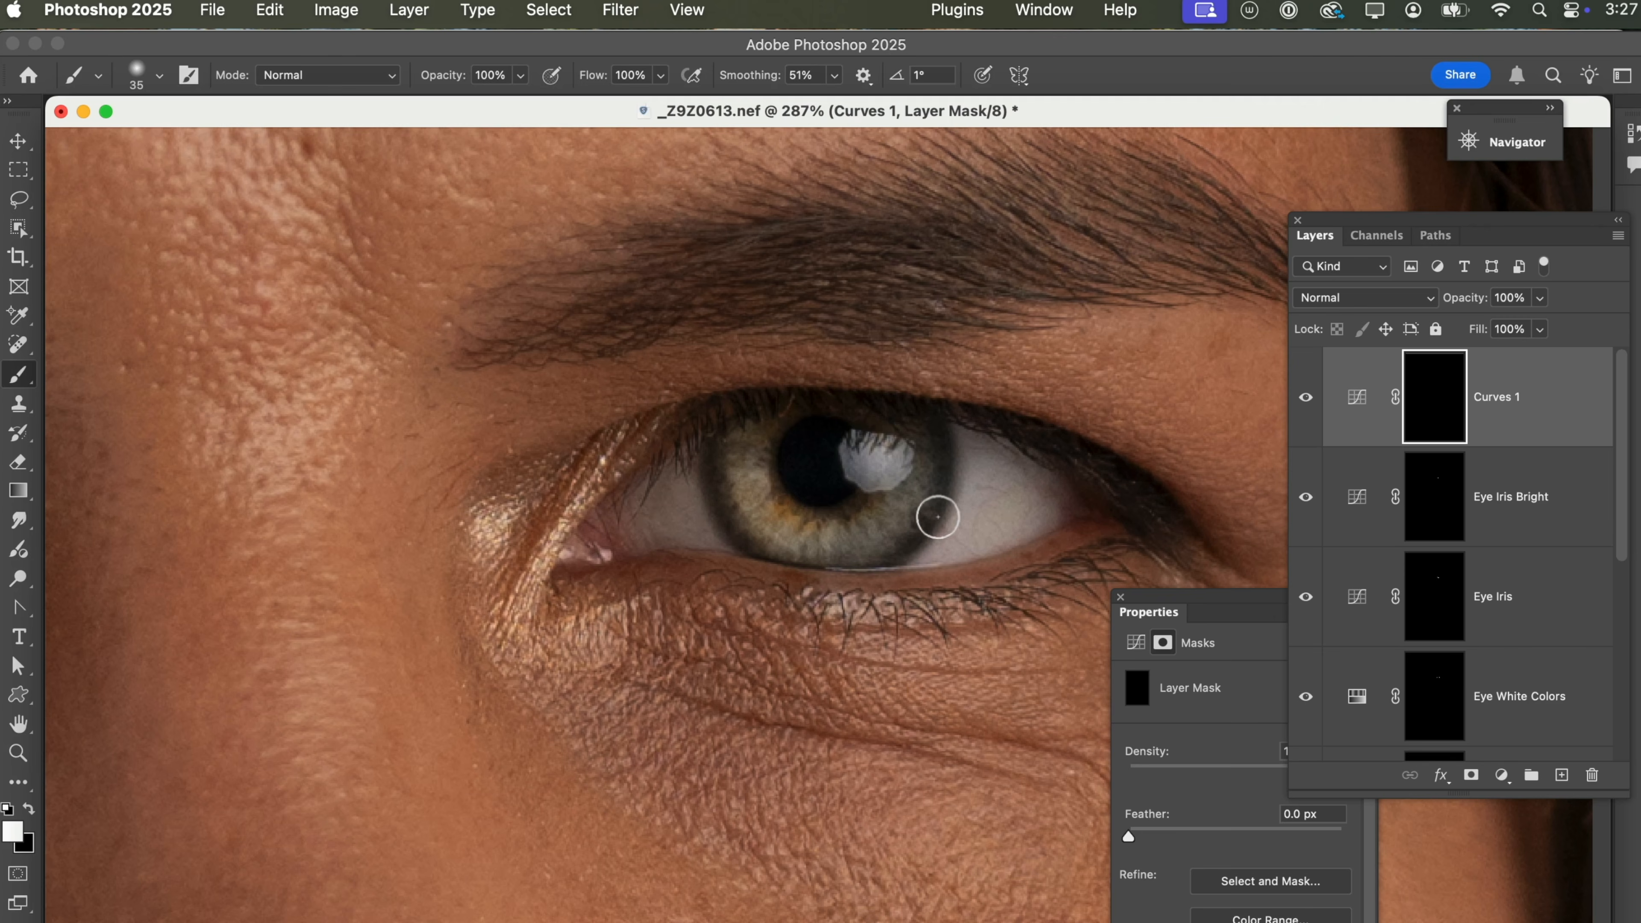
key("bracketleft")
key("bracketleft")
key("bracketleft")
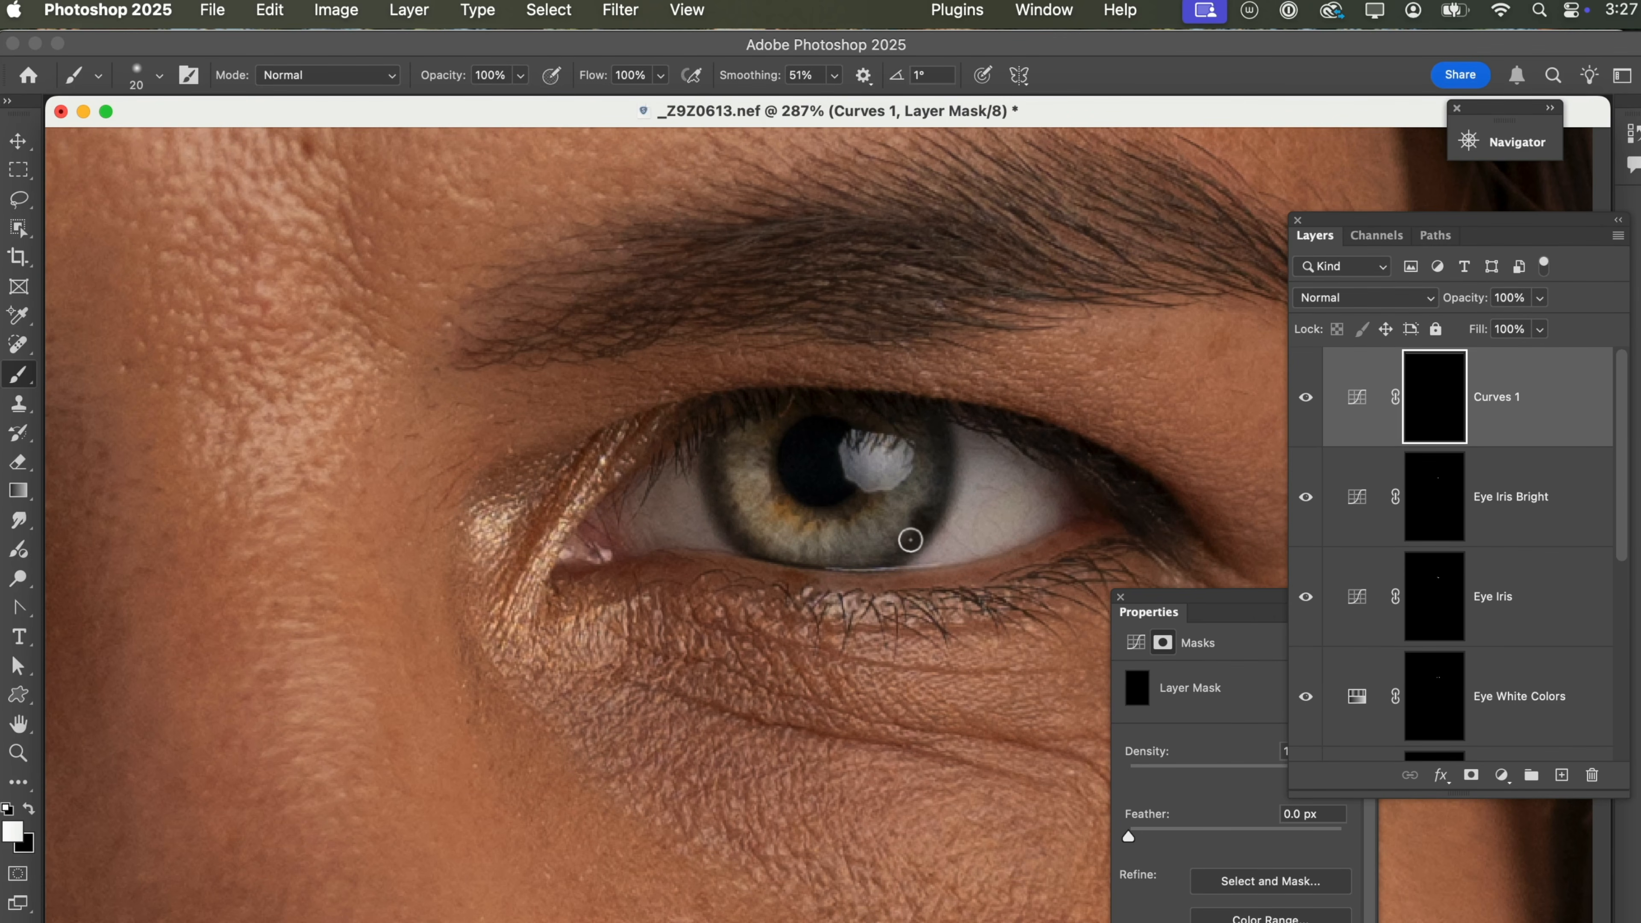
mouse_move(919, 524)
left_mouse_down()
mouse_move(939, 485)
mouse_move(935, 431)
mouse_move(891, 567)
left_mouse_up()
key("bracketleft")
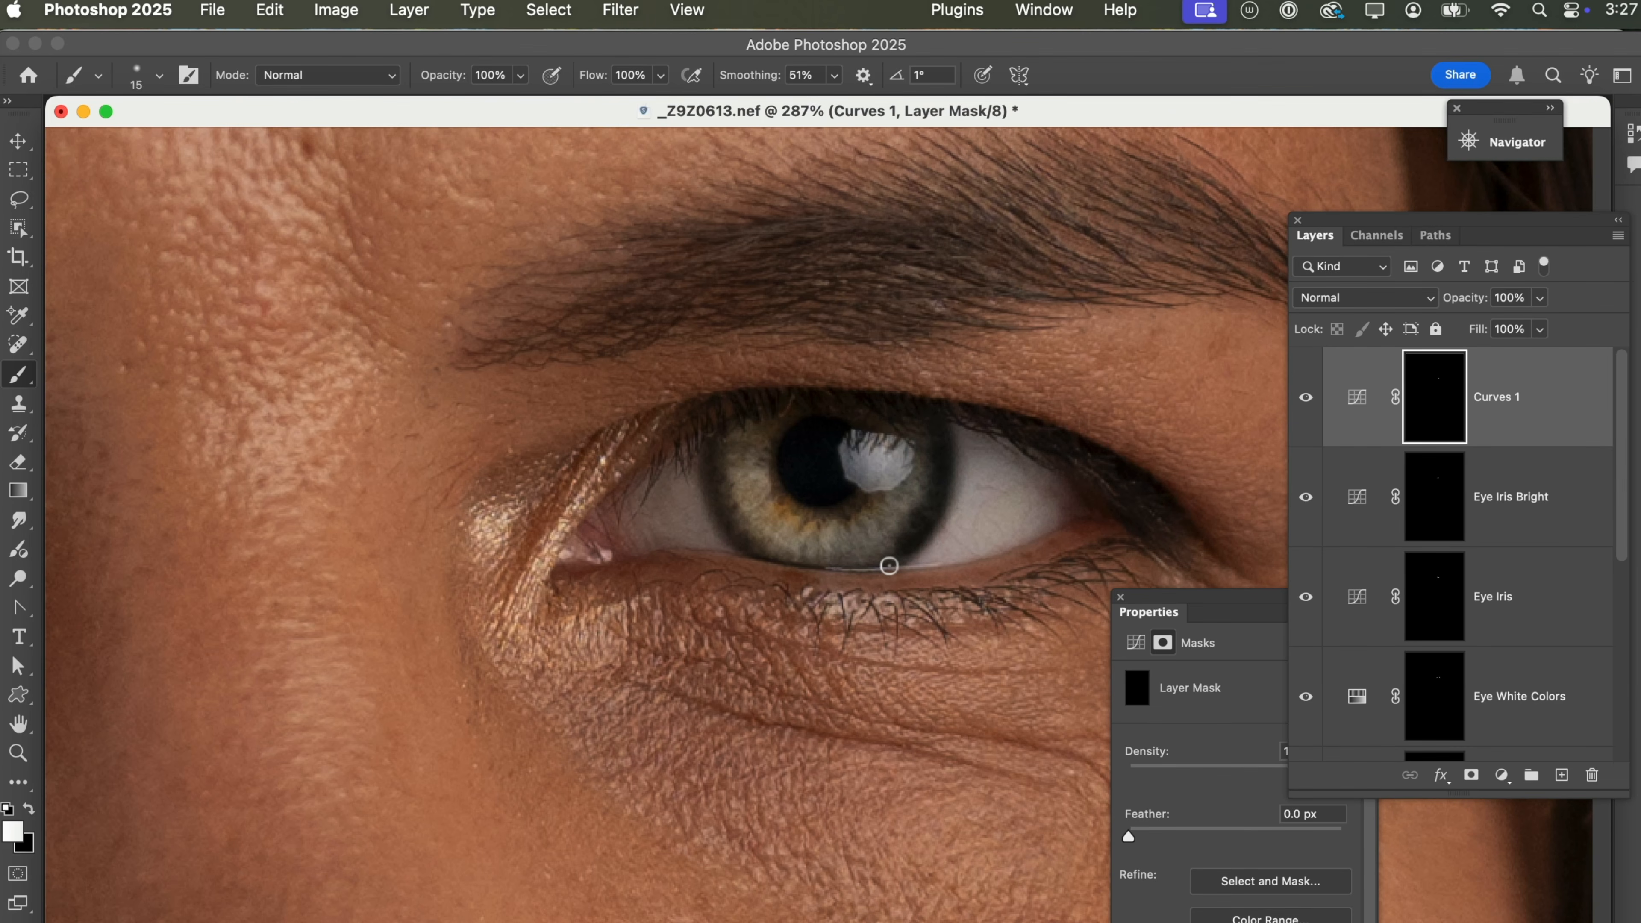
mouse_move(846, 562)
left_mouse_down()
mouse_move(761, 554)
mouse_move(717, 498)
mouse_move(715, 444)
mouse_move(760, 548)
mouse_move(721, 469)
mouse_move(765, 549)
mouse_move(846, 569)
mouse_move(901, 549)
left_mouse_up()
key("bracketright")
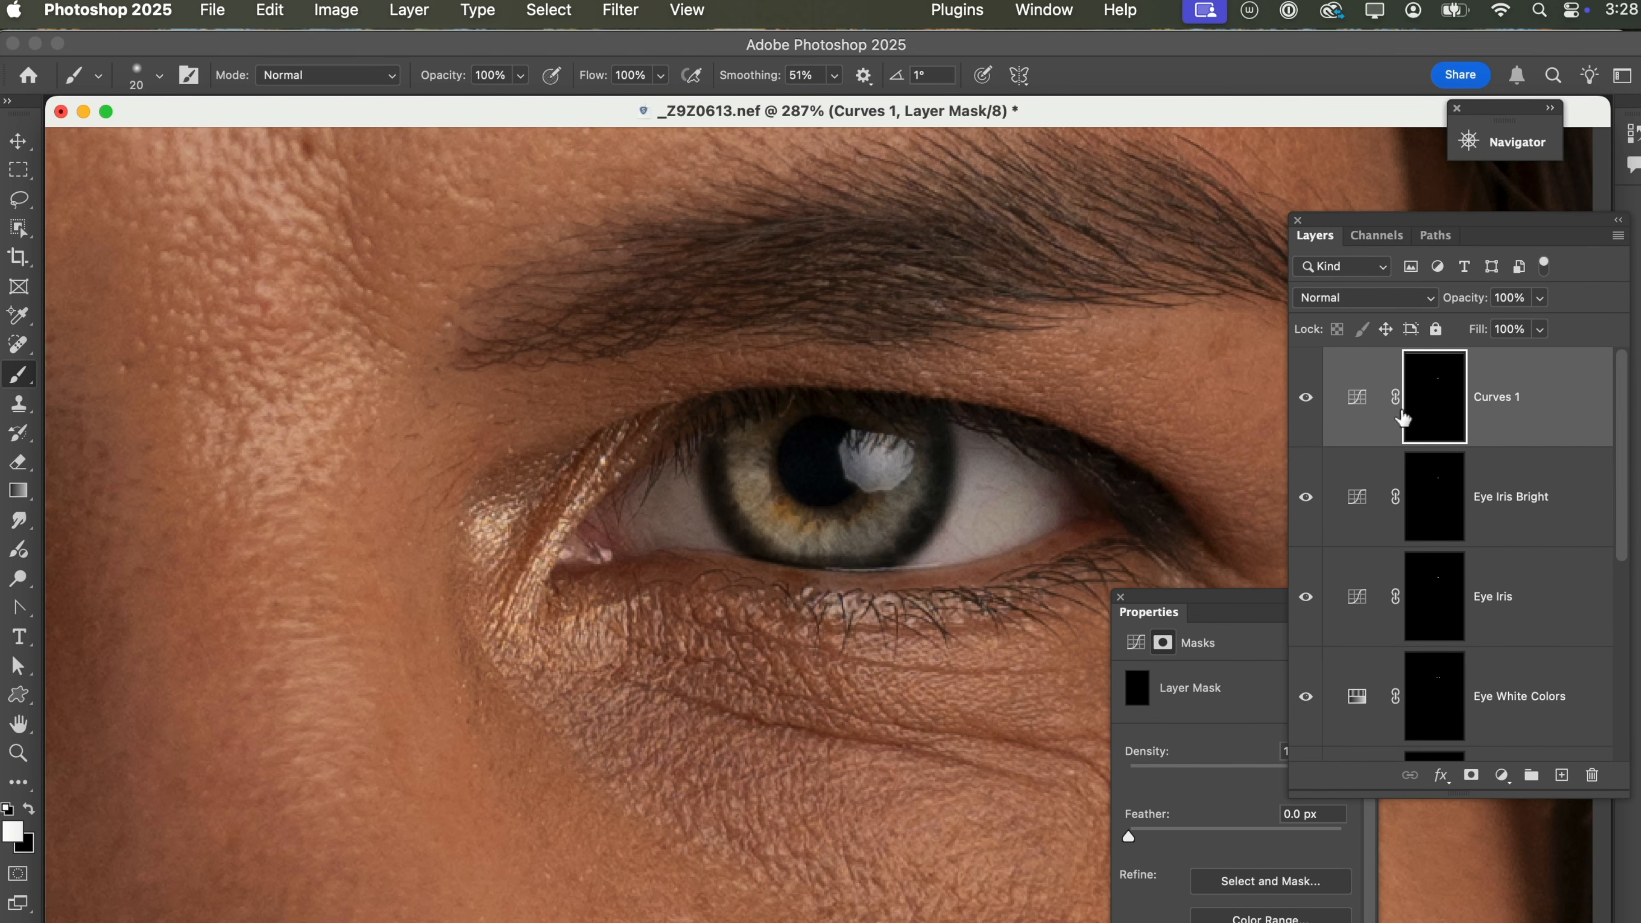
Raise the midtone point of the Curves 1 curve to soften the darkening of the iris edge.
left_click(1356, 397)
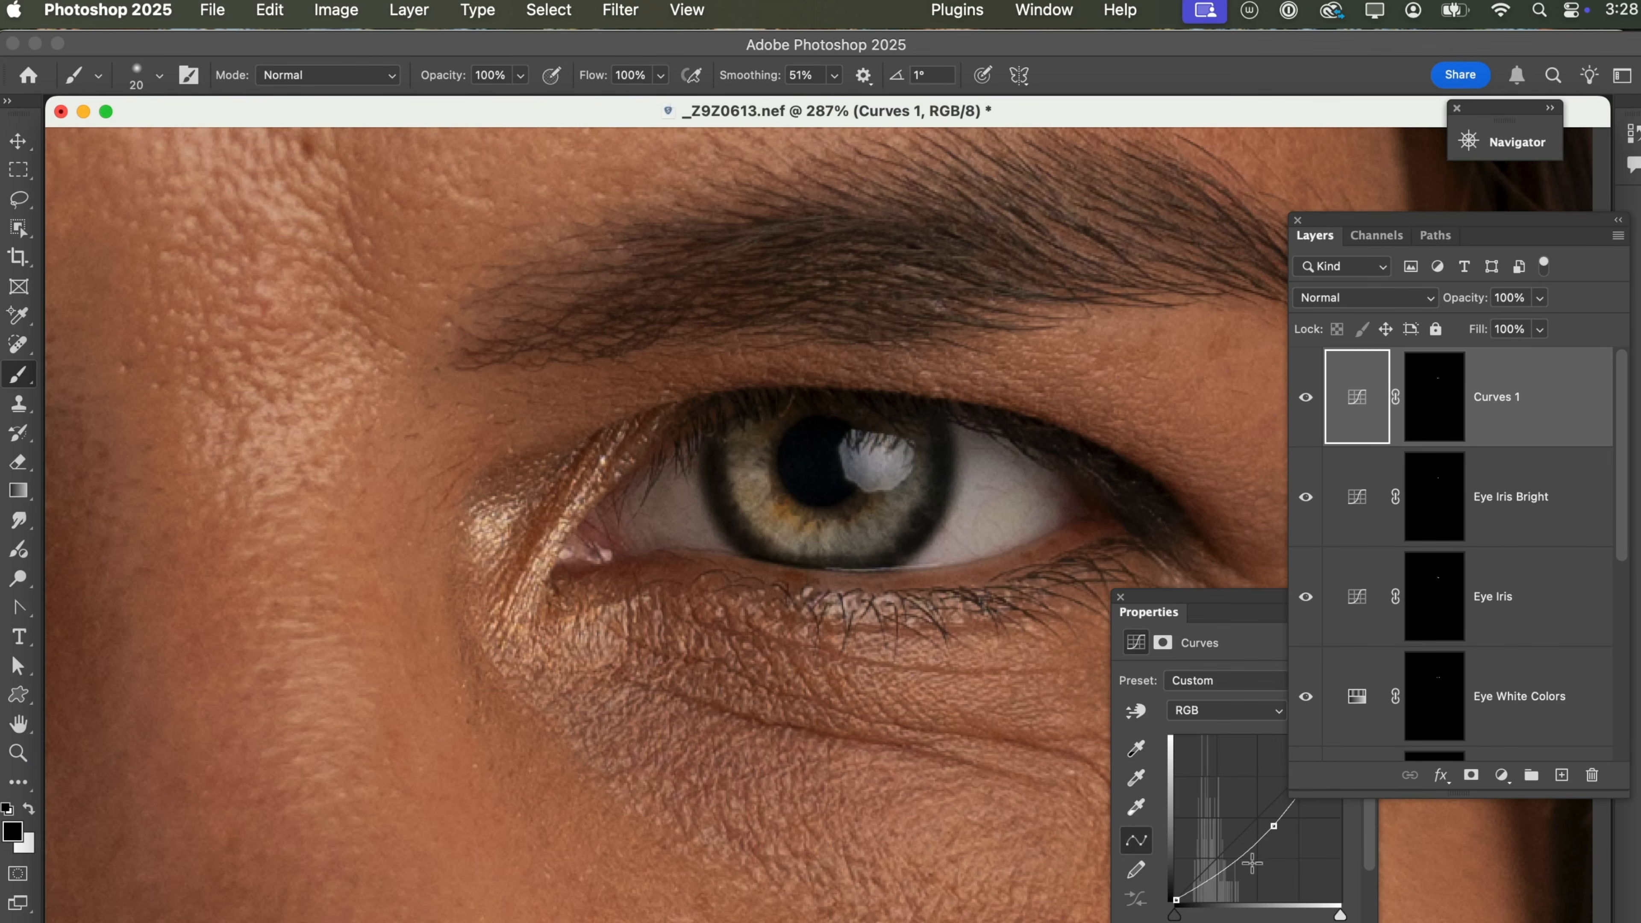
left_click_drag(1279, 829, 1267, 816)
left_click(1512, 442)
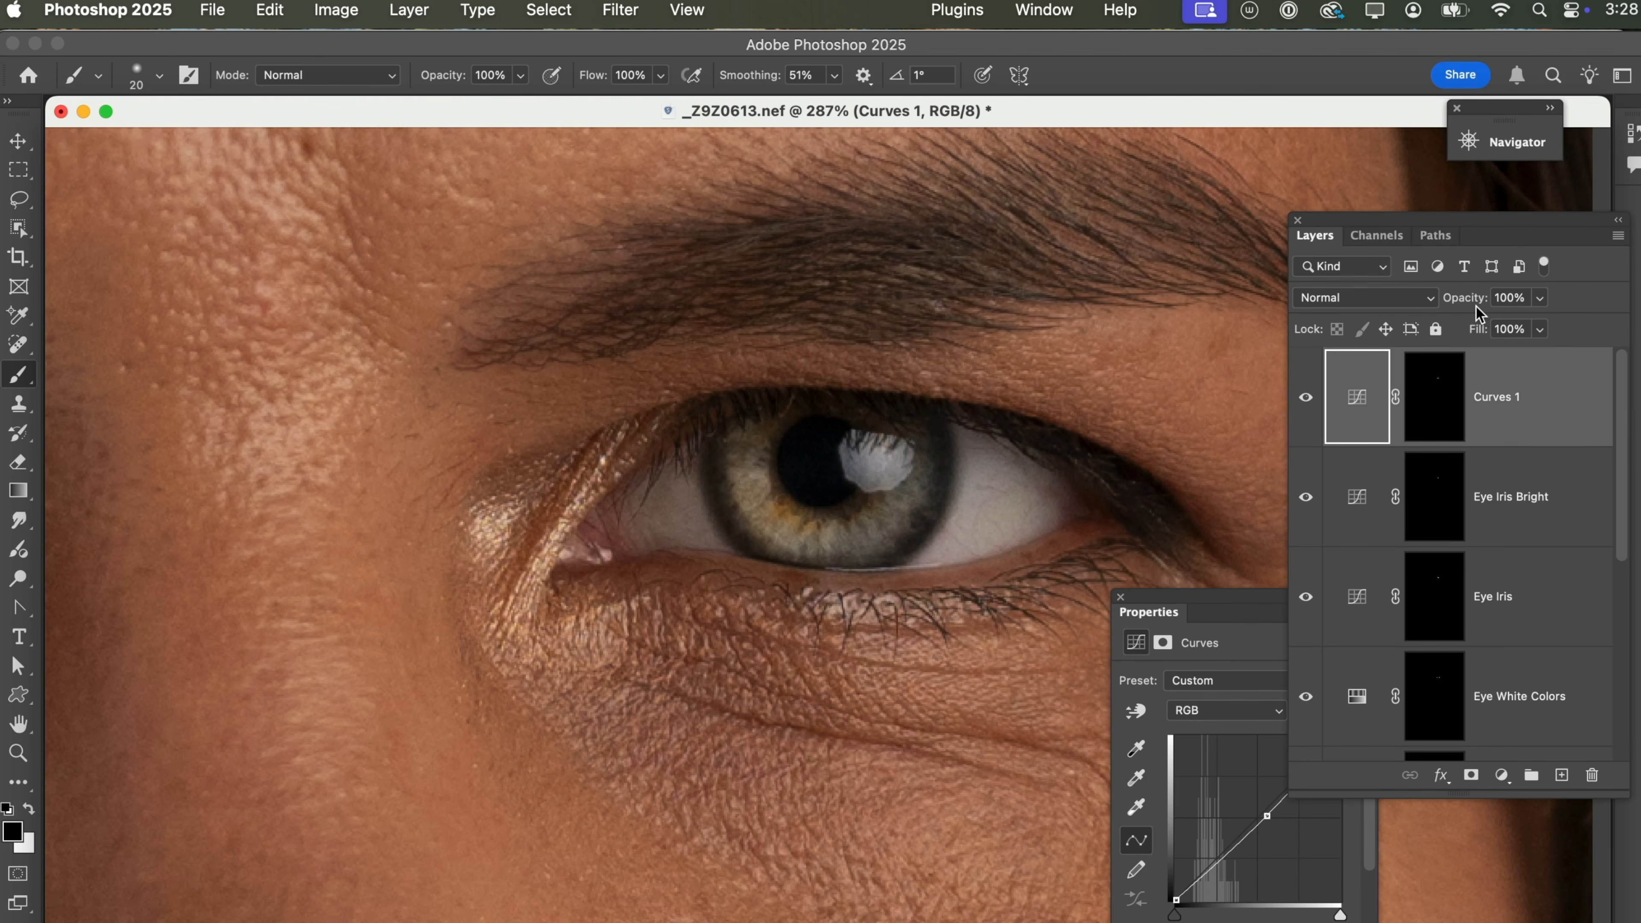
Reduce the Curves 1 layer's opacity to 36% while comparing the iris edge with the layer hidden and shown.
left_click_drag(1472, 305, 1394, 306)
left_click(1306, 396)
left_click(1306, 396)
left_click_drag(1471, 310, 1479, 309)
left_click(1308, 404)
left_click(1305, 404)
Hide Curves 1, Eye Iris Bright and Eye Iris, and toggle Eye Bright off and on to compare the eye whites.
scroll(1308, 420, "down", 8)
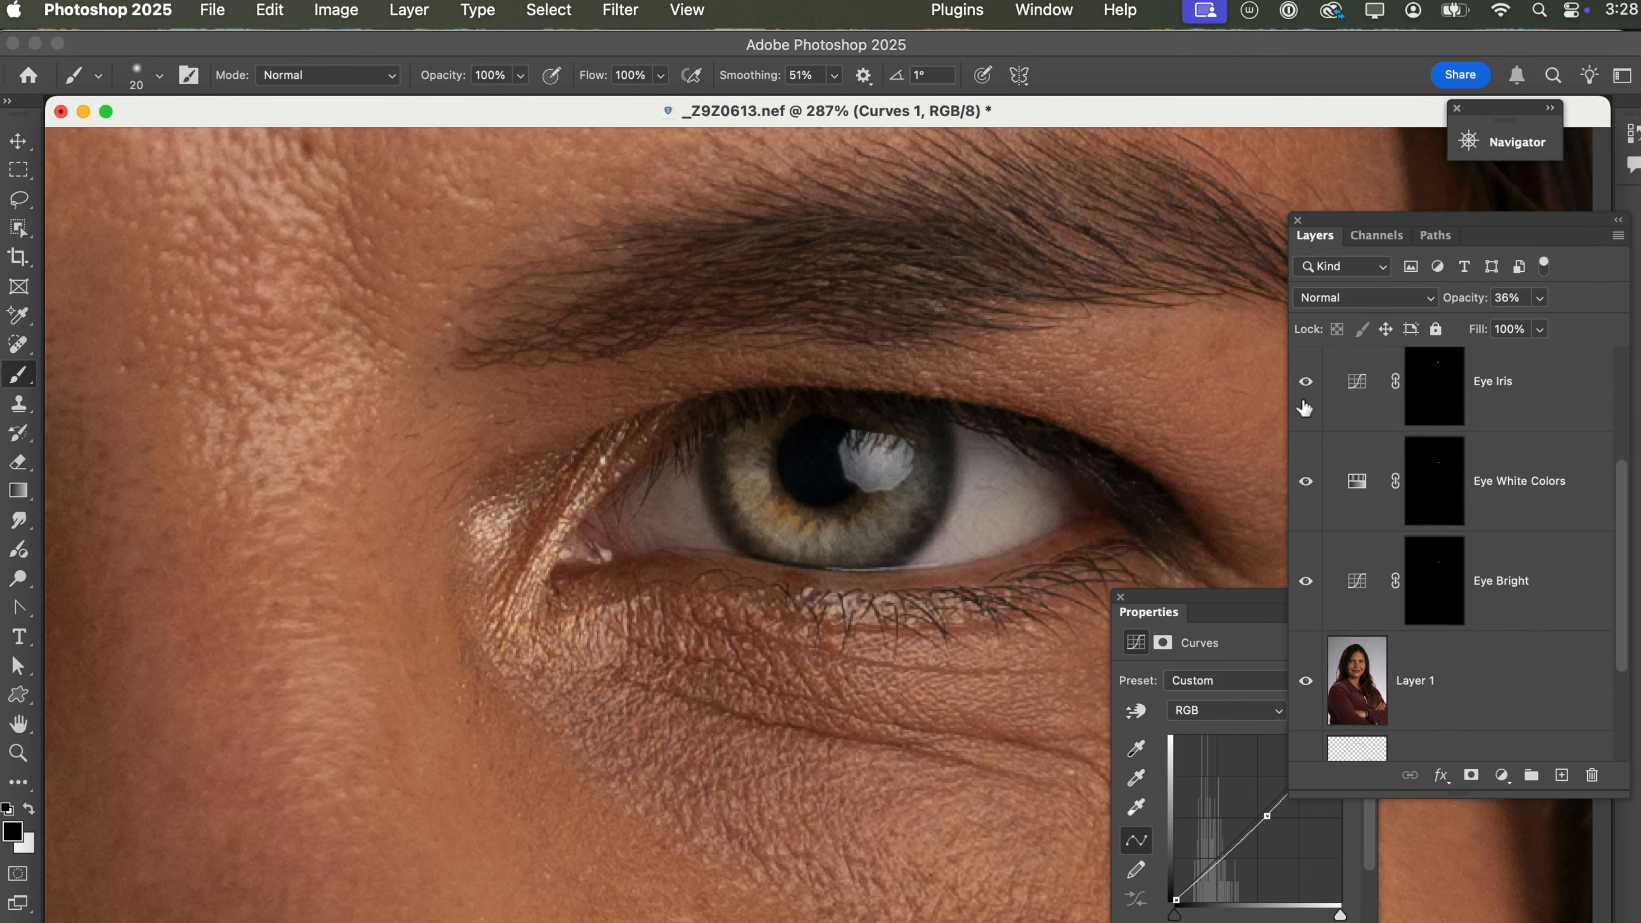
scroll(1315, 435, "up", 8)
left_click(1305, 397)
left_click(1305, 496)
left_click(1305, 596)
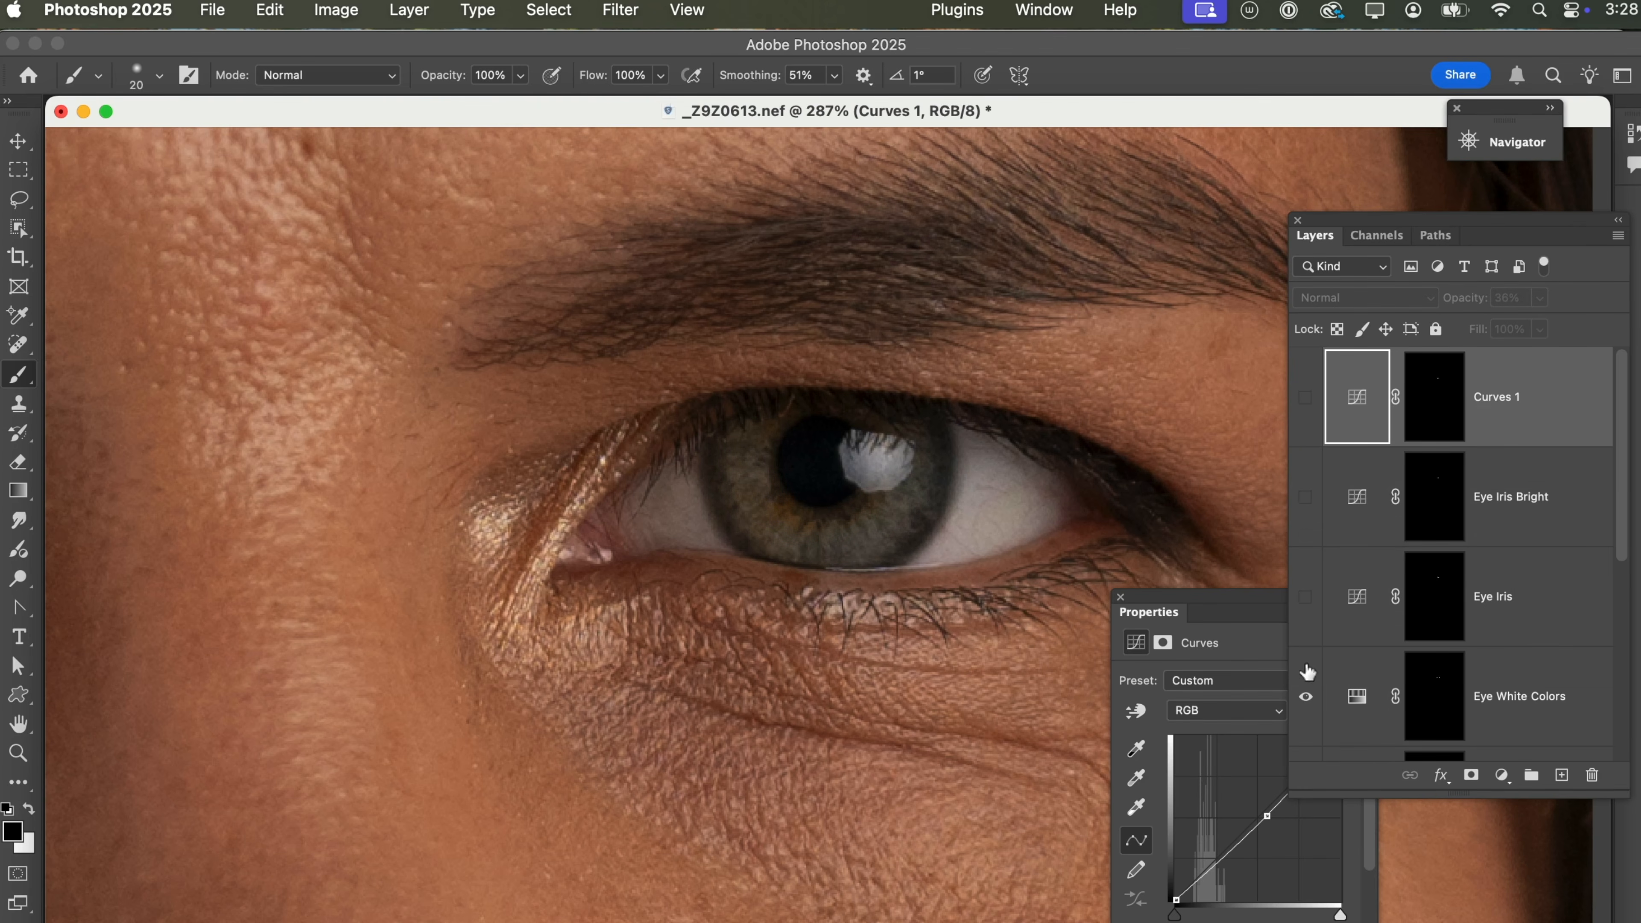
scroll(1304, 686, "down", 8)
left_click(1306, 411)
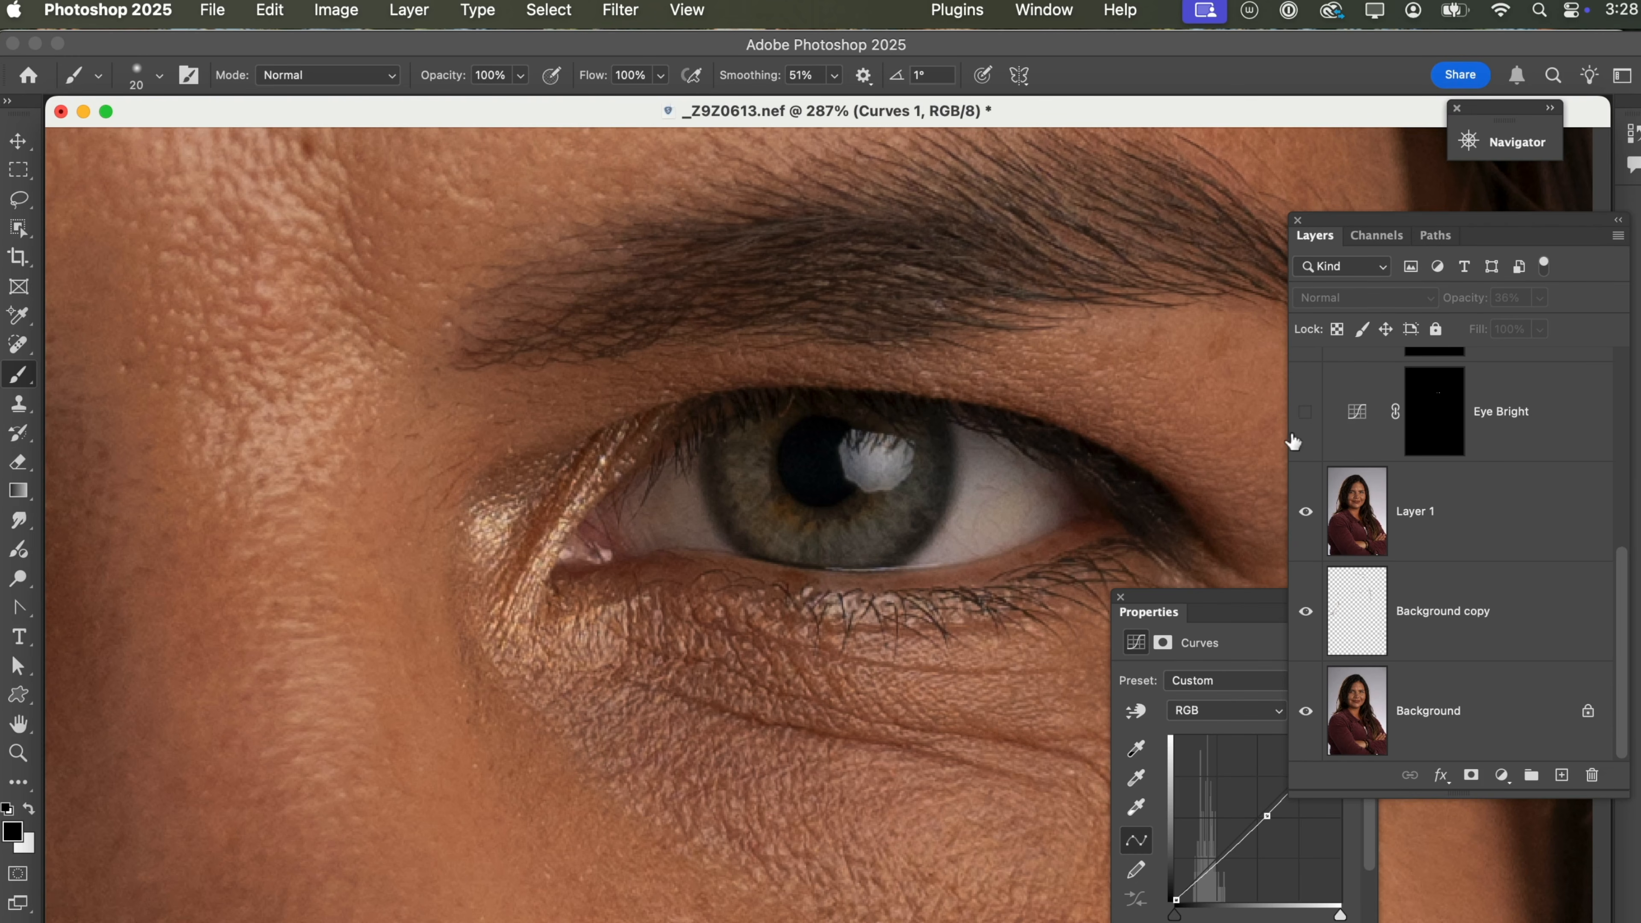
left_click(1293, 413)
scroll(1292, 426, "up", 6)
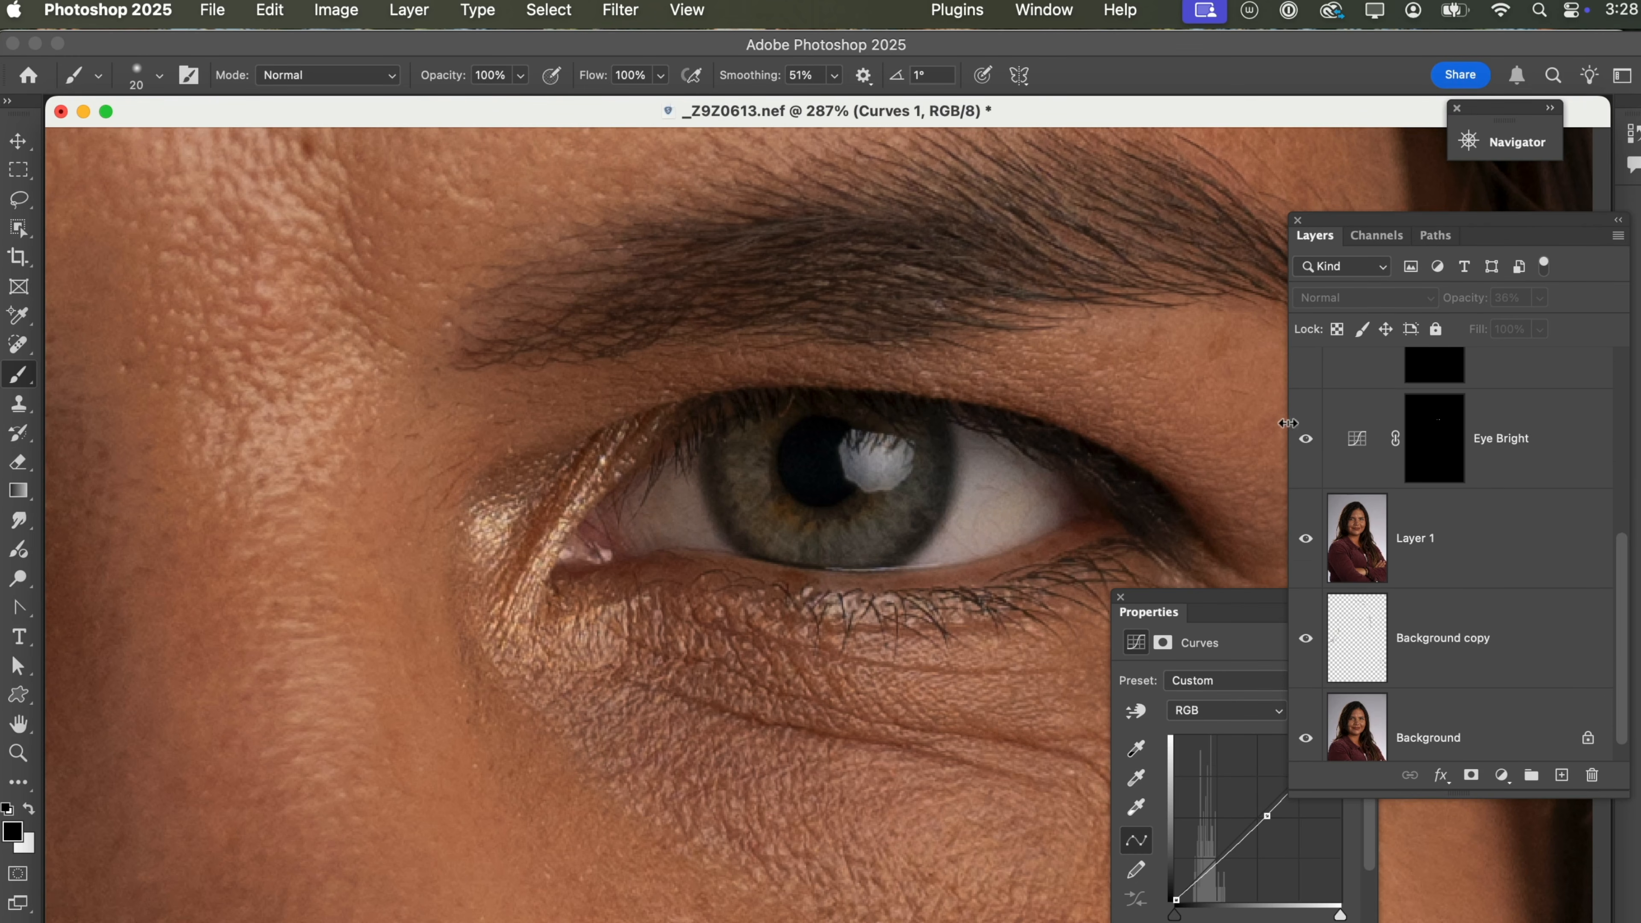
scroll(1340, 554, "down", 1)
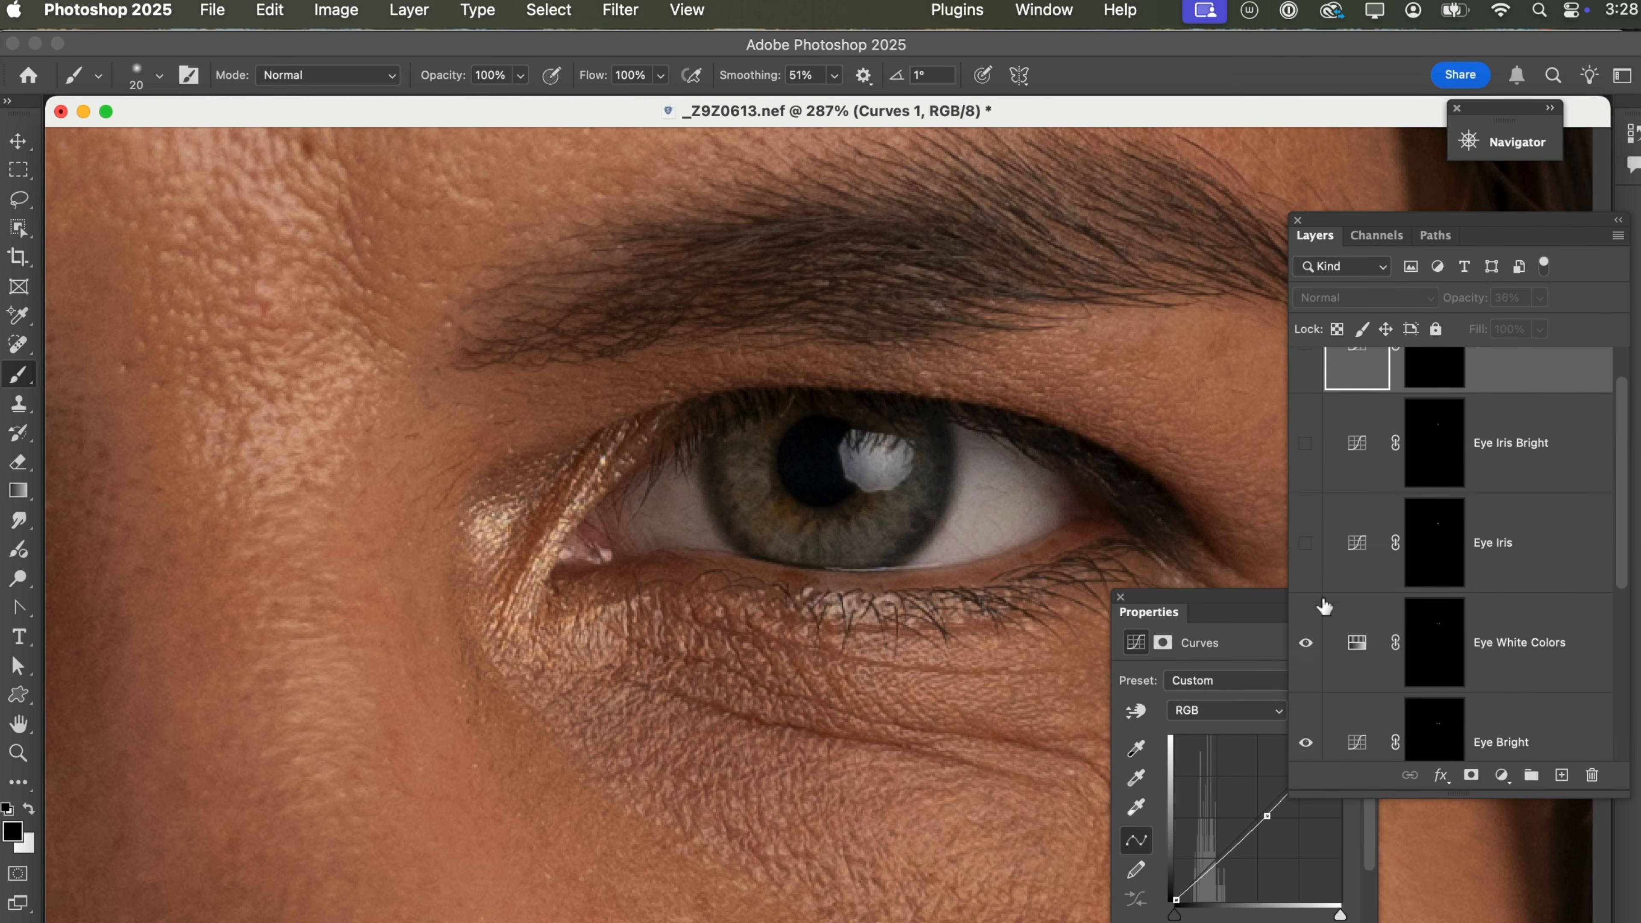
Show Eye Iris, Eye Iris Bright and Curves 1 again one by one to judge each layer's effect on the iris.
left_click(1306, 542)
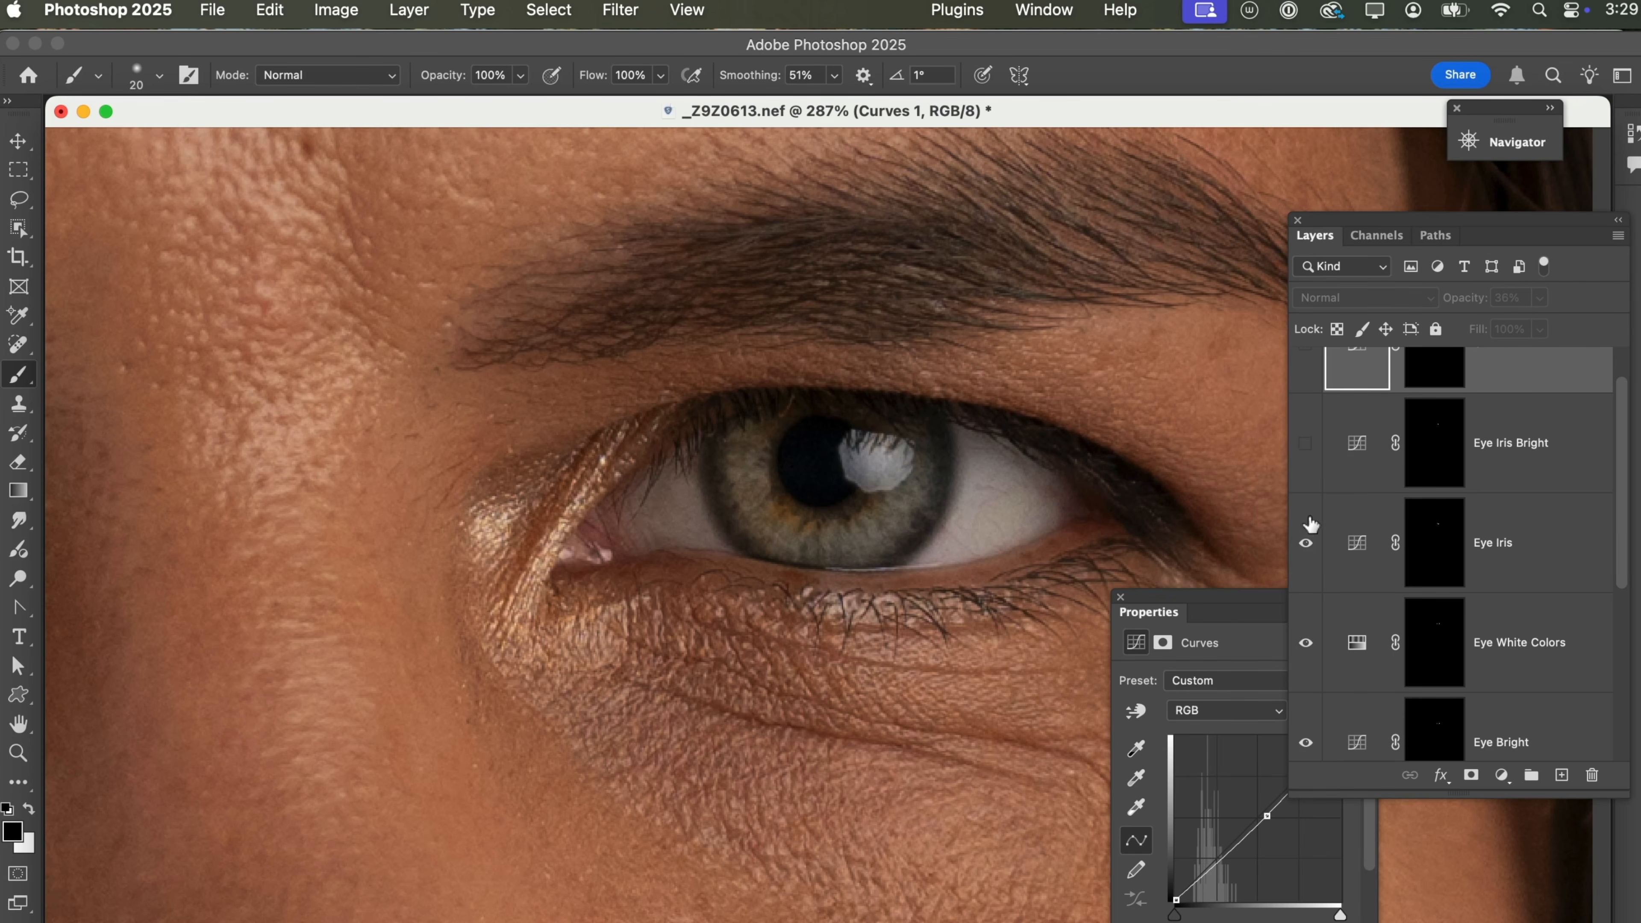
left_click(1307, 452)
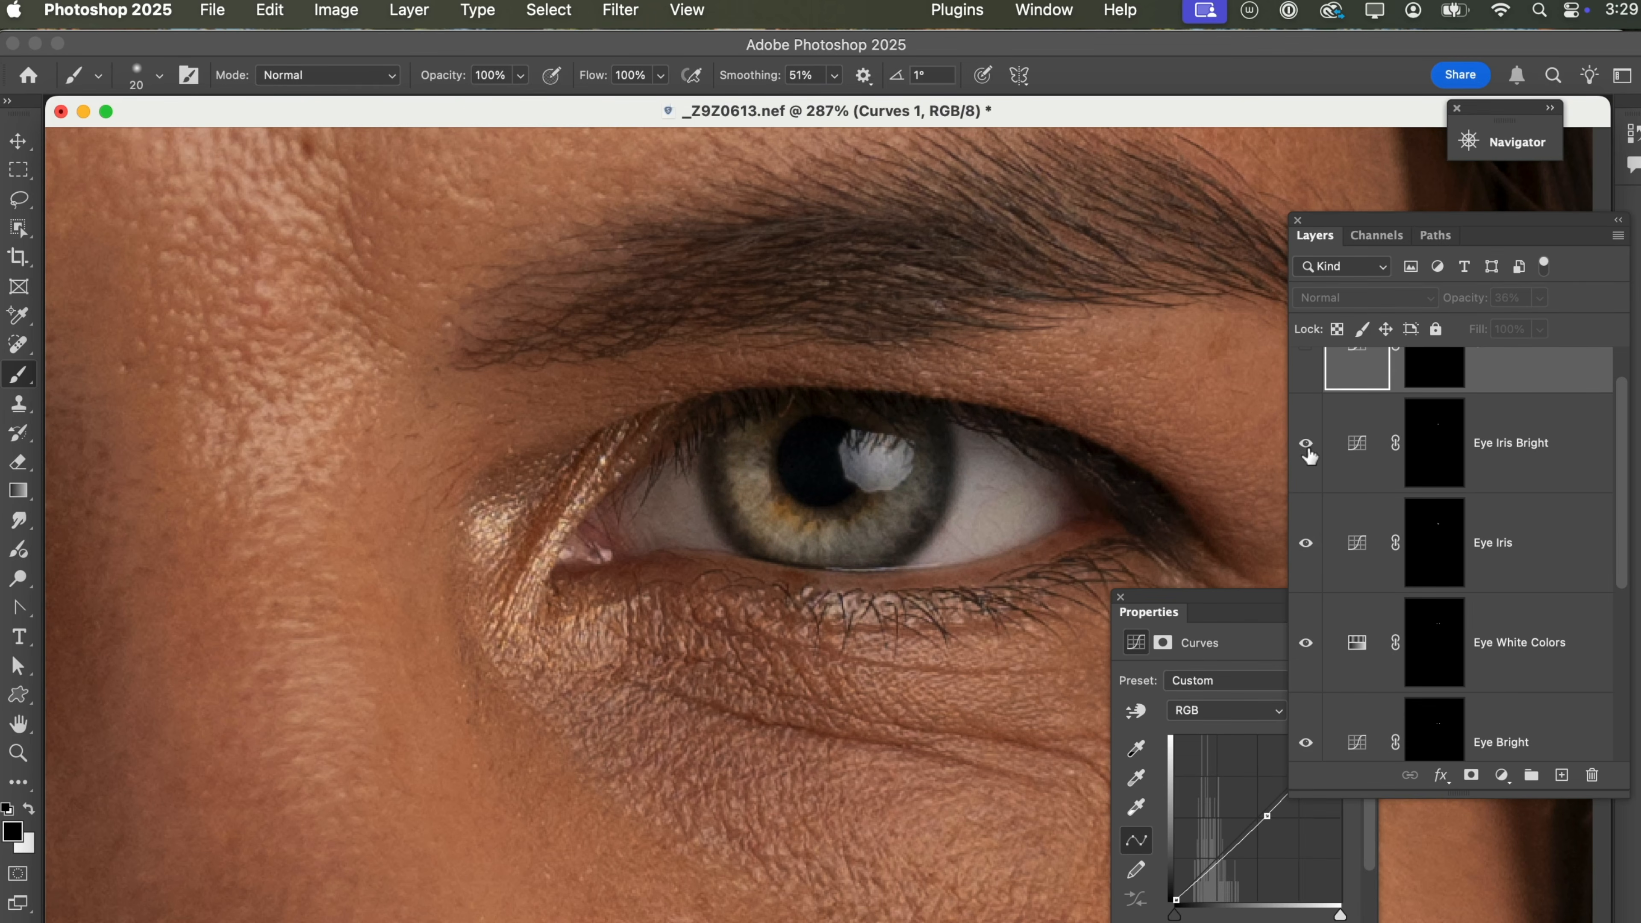
scroll(1307, 452, "up", 2)
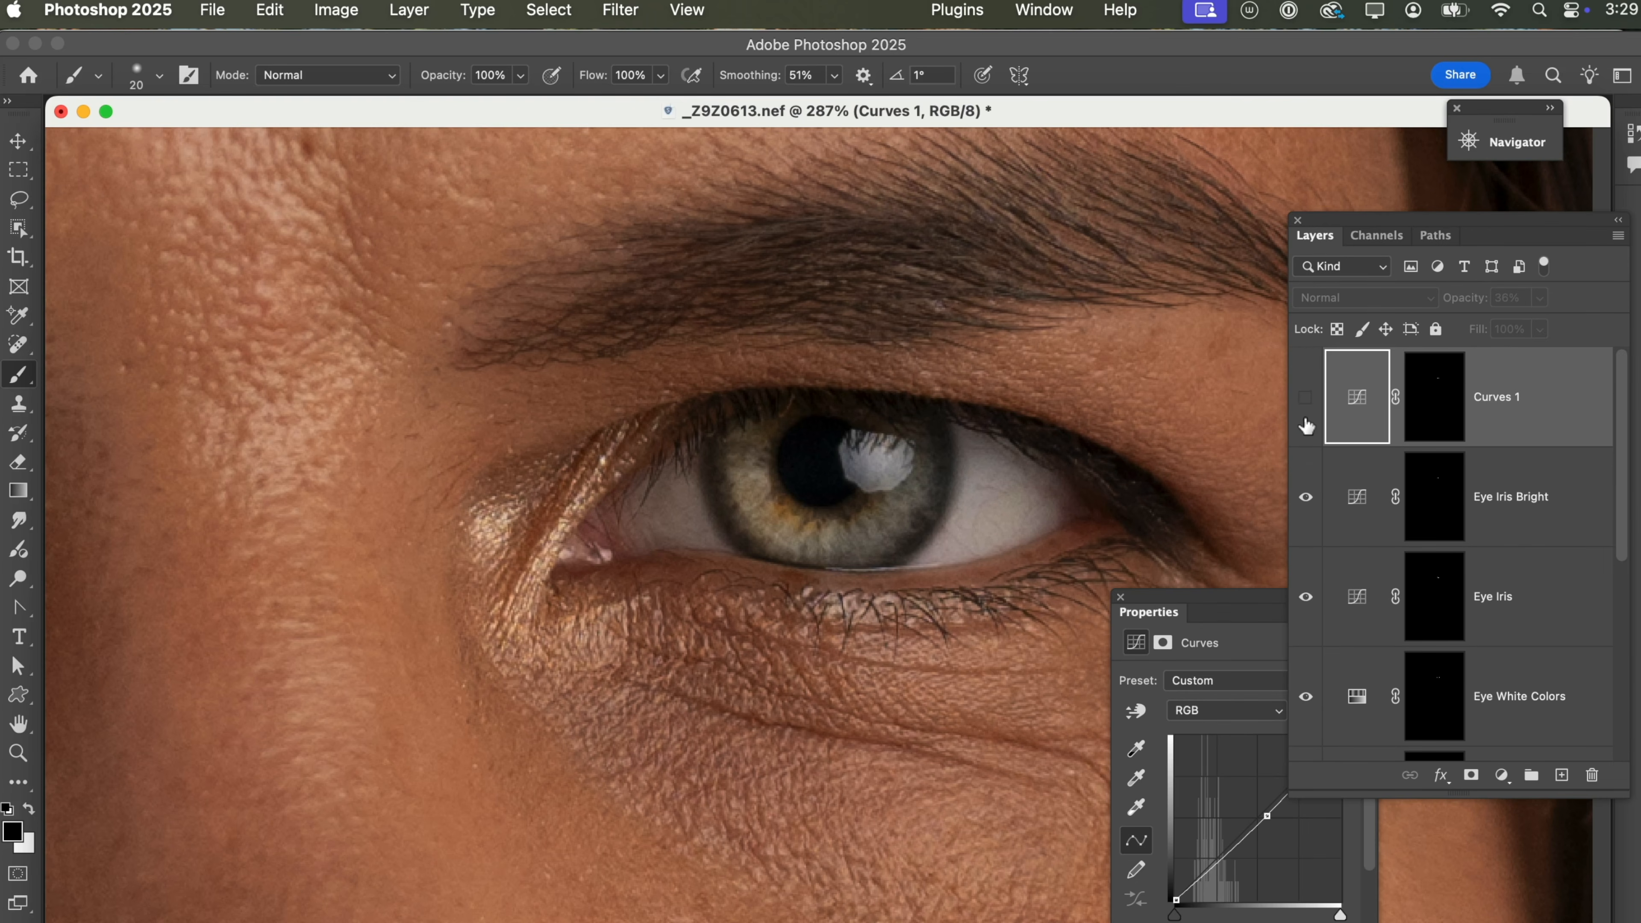
left_click(1305, 398)
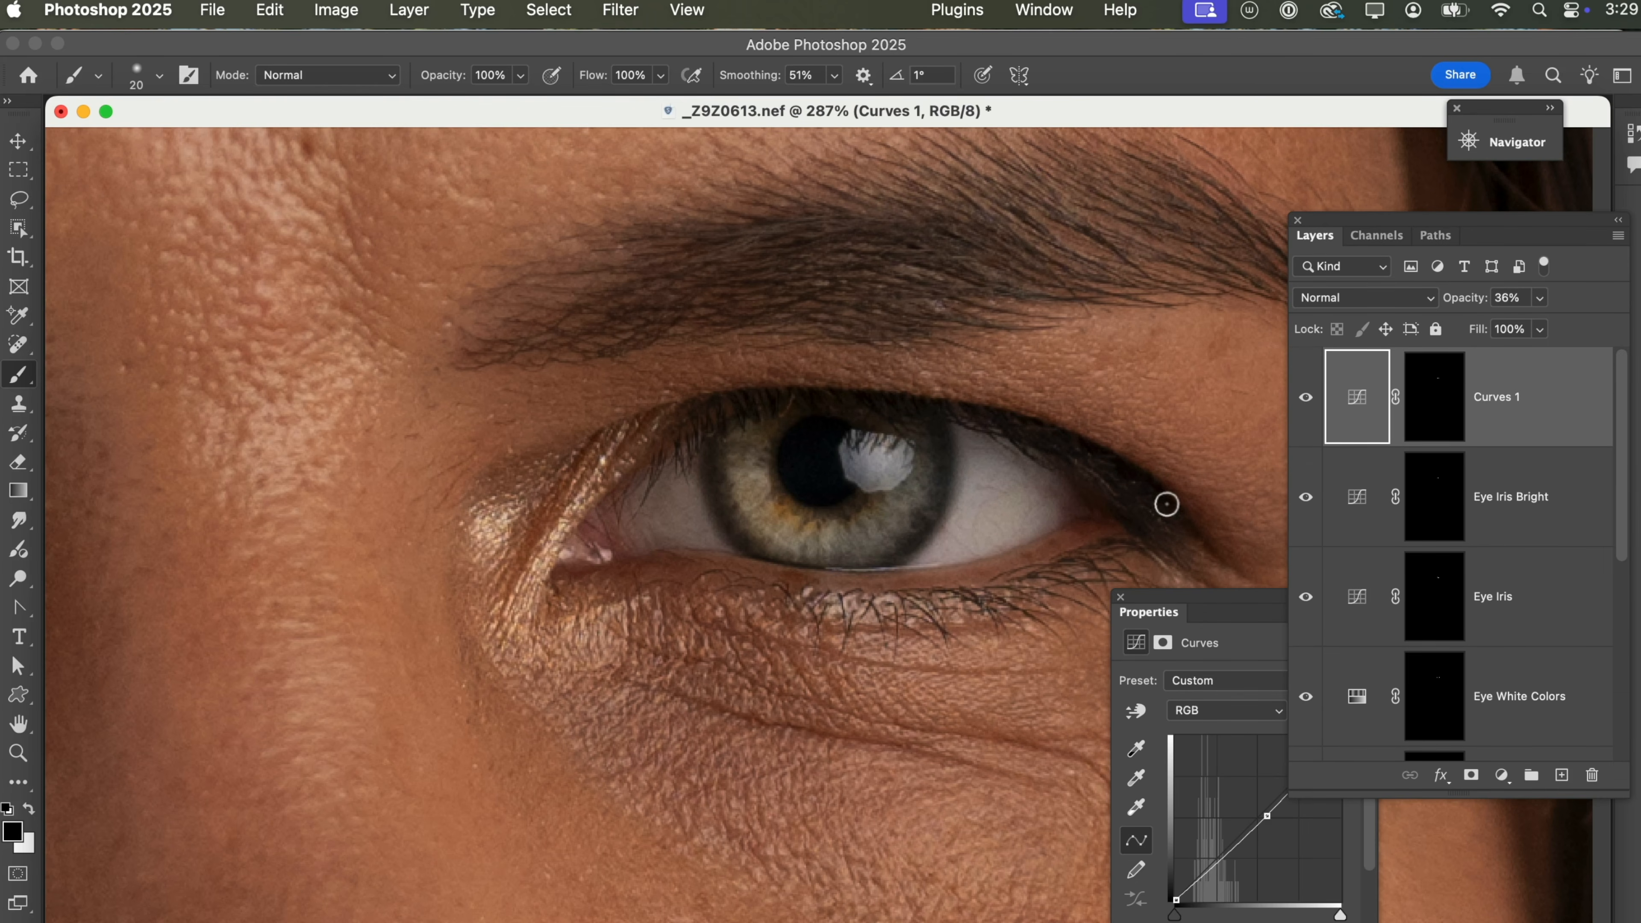
Rename the Curves 1 layer as Dark Edge.
double_click(1494, 398)
type("Dark Edge")
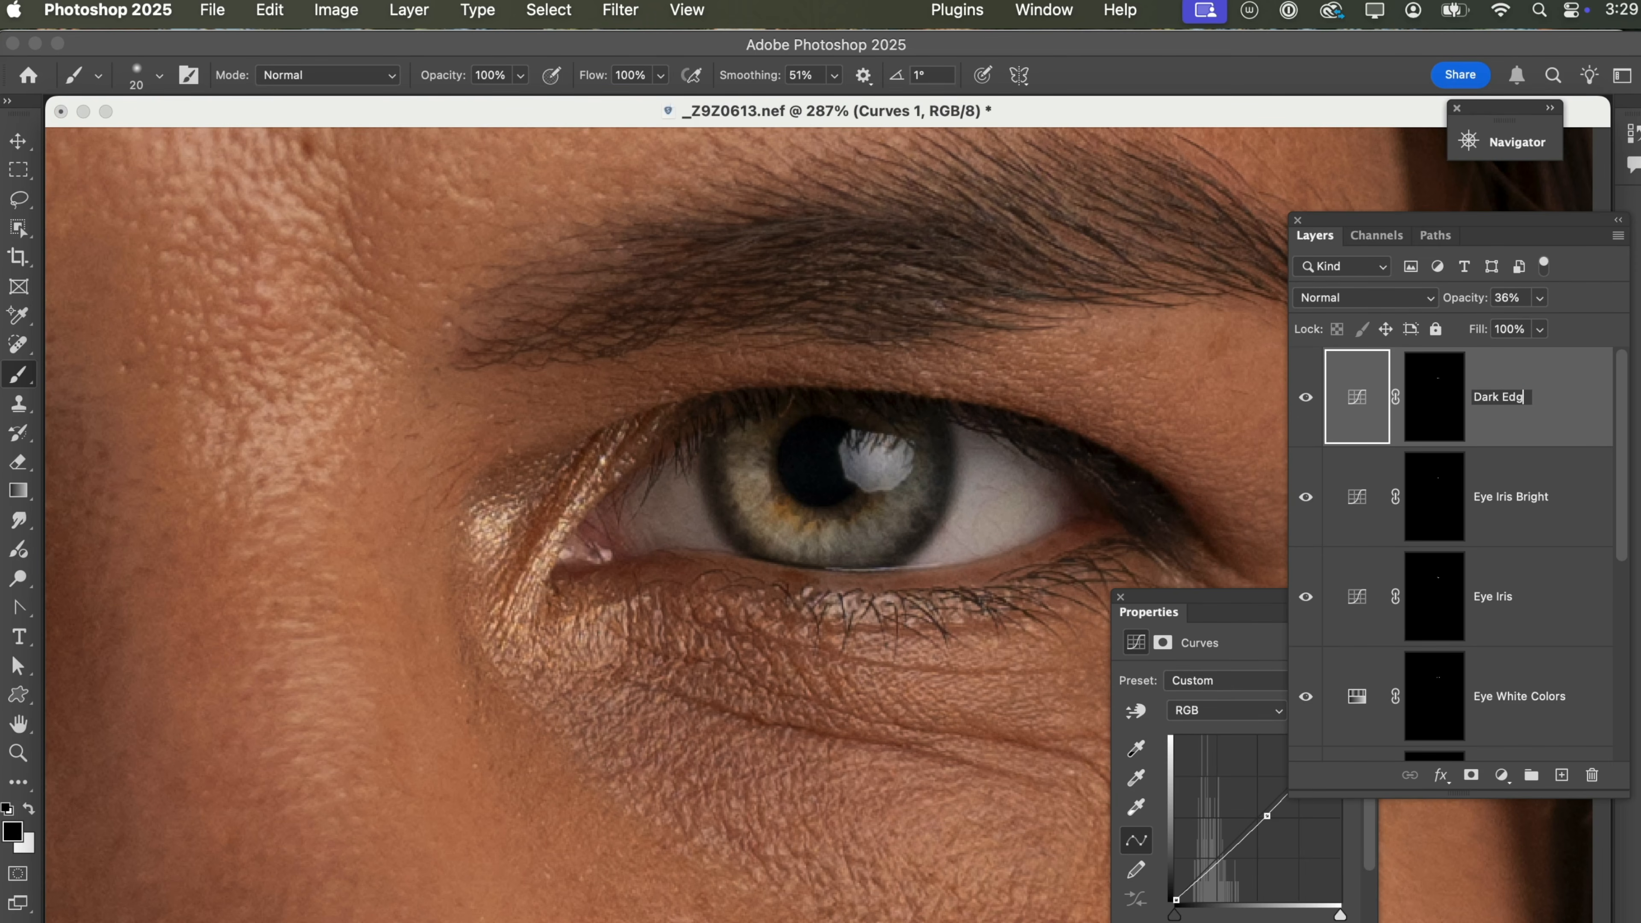
left_click(1576, 510)
left_click(1550, 423)
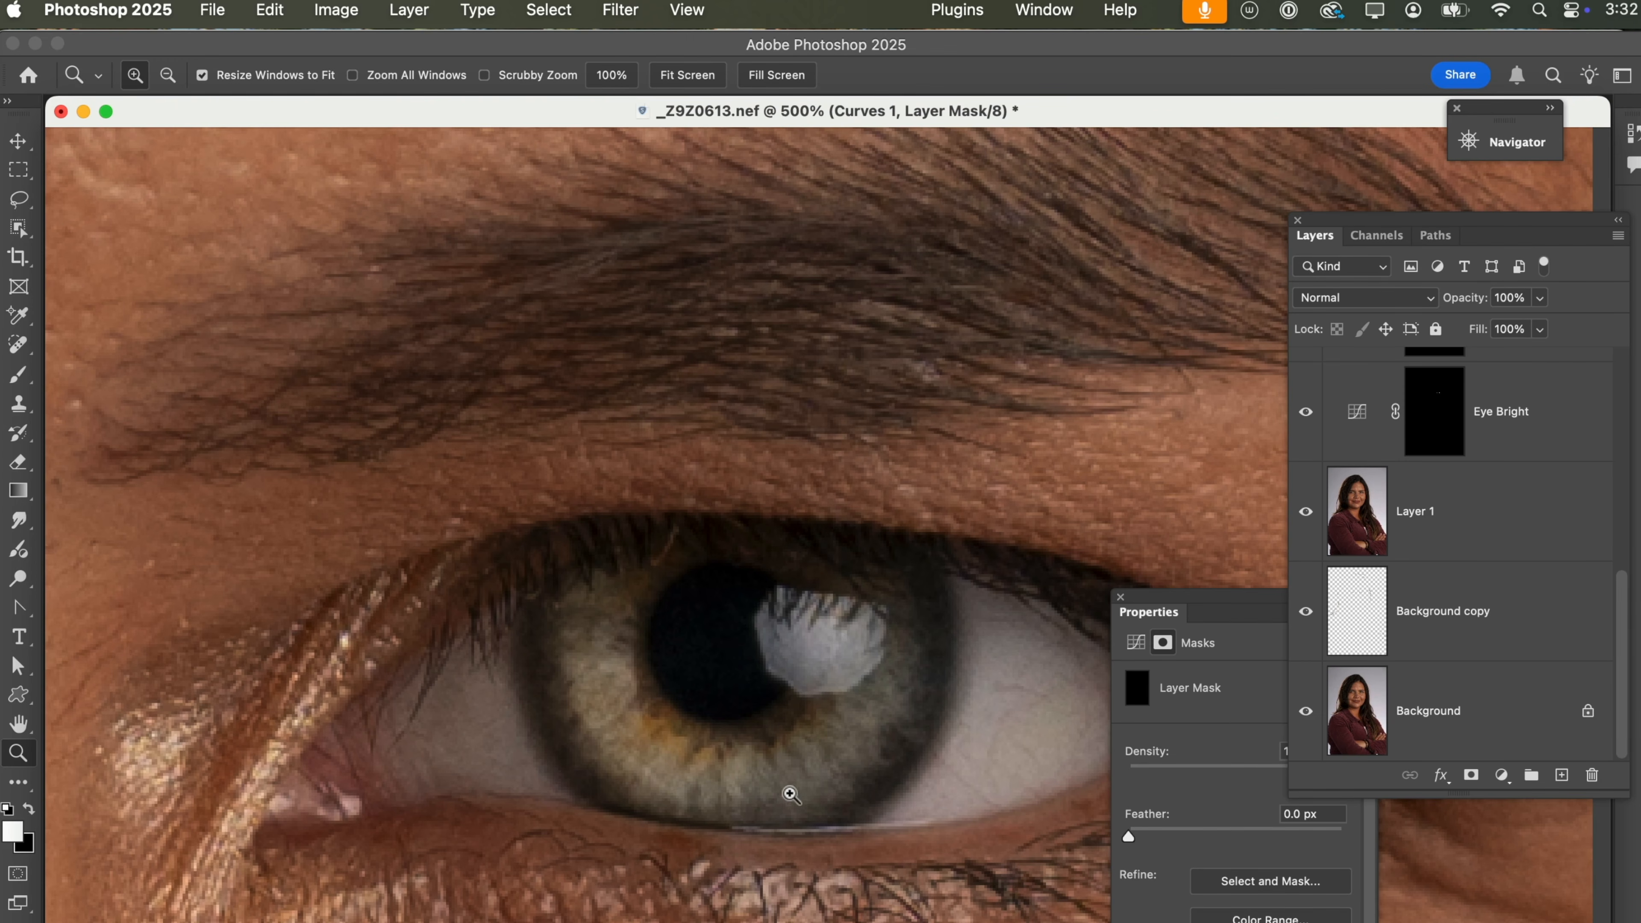
Examine both eyes within the whole face at 66.7% view.
left_click(791, 706, "alt")
left_click(791, 706, "alt")
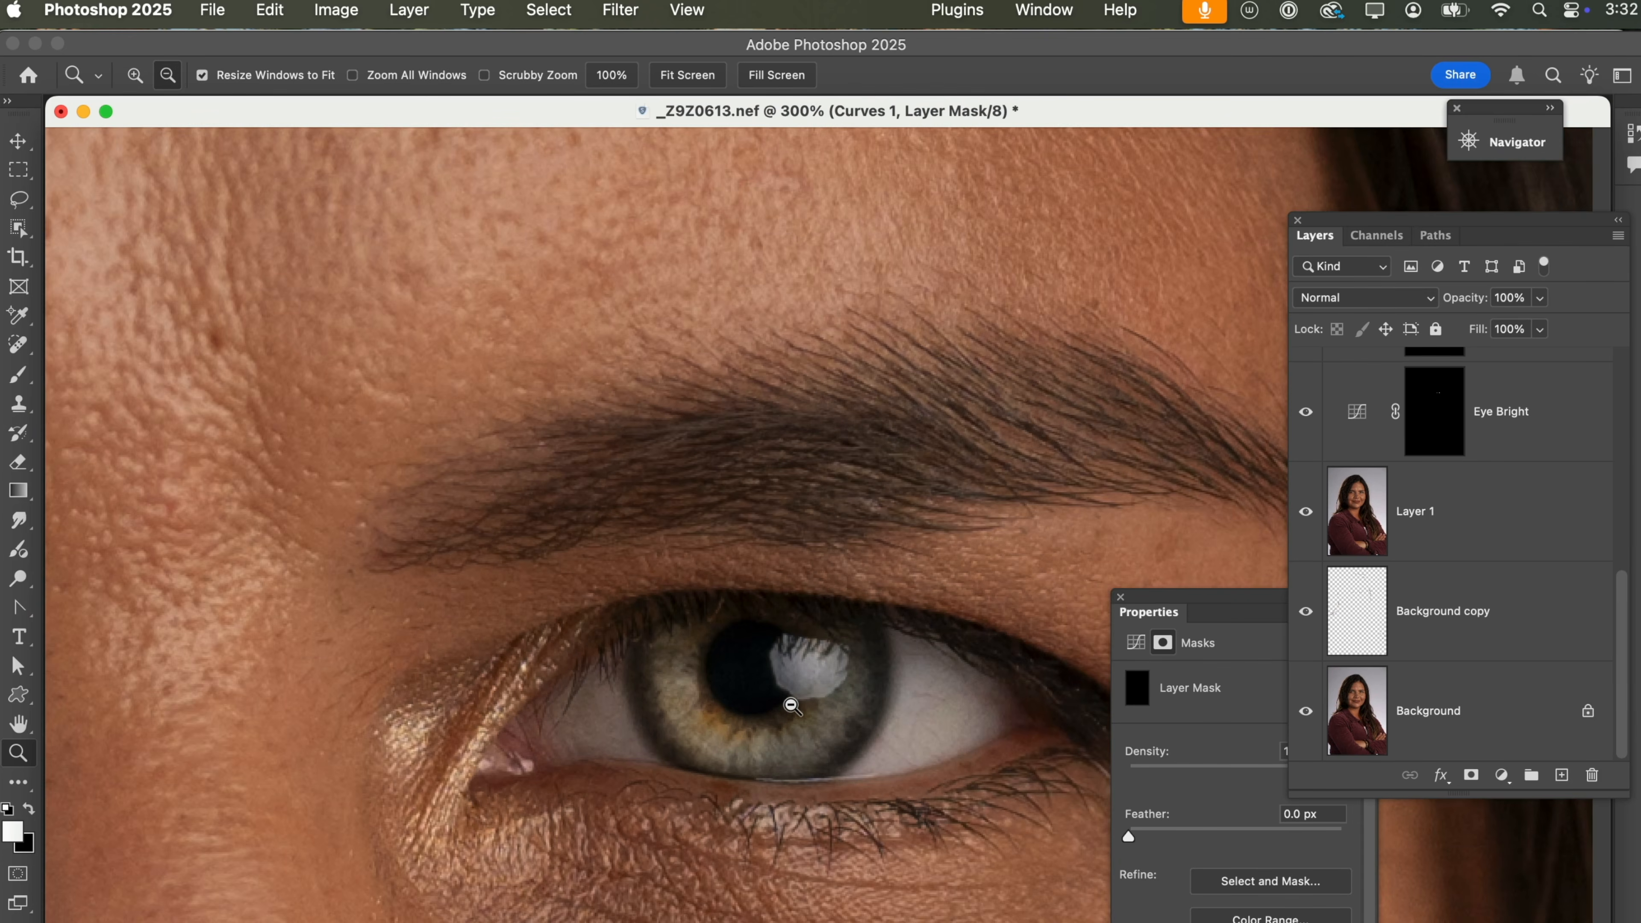
left_click(791, 706, "alt")
left_click(792, 706, "alt")
left_click(792, 706, "alt")
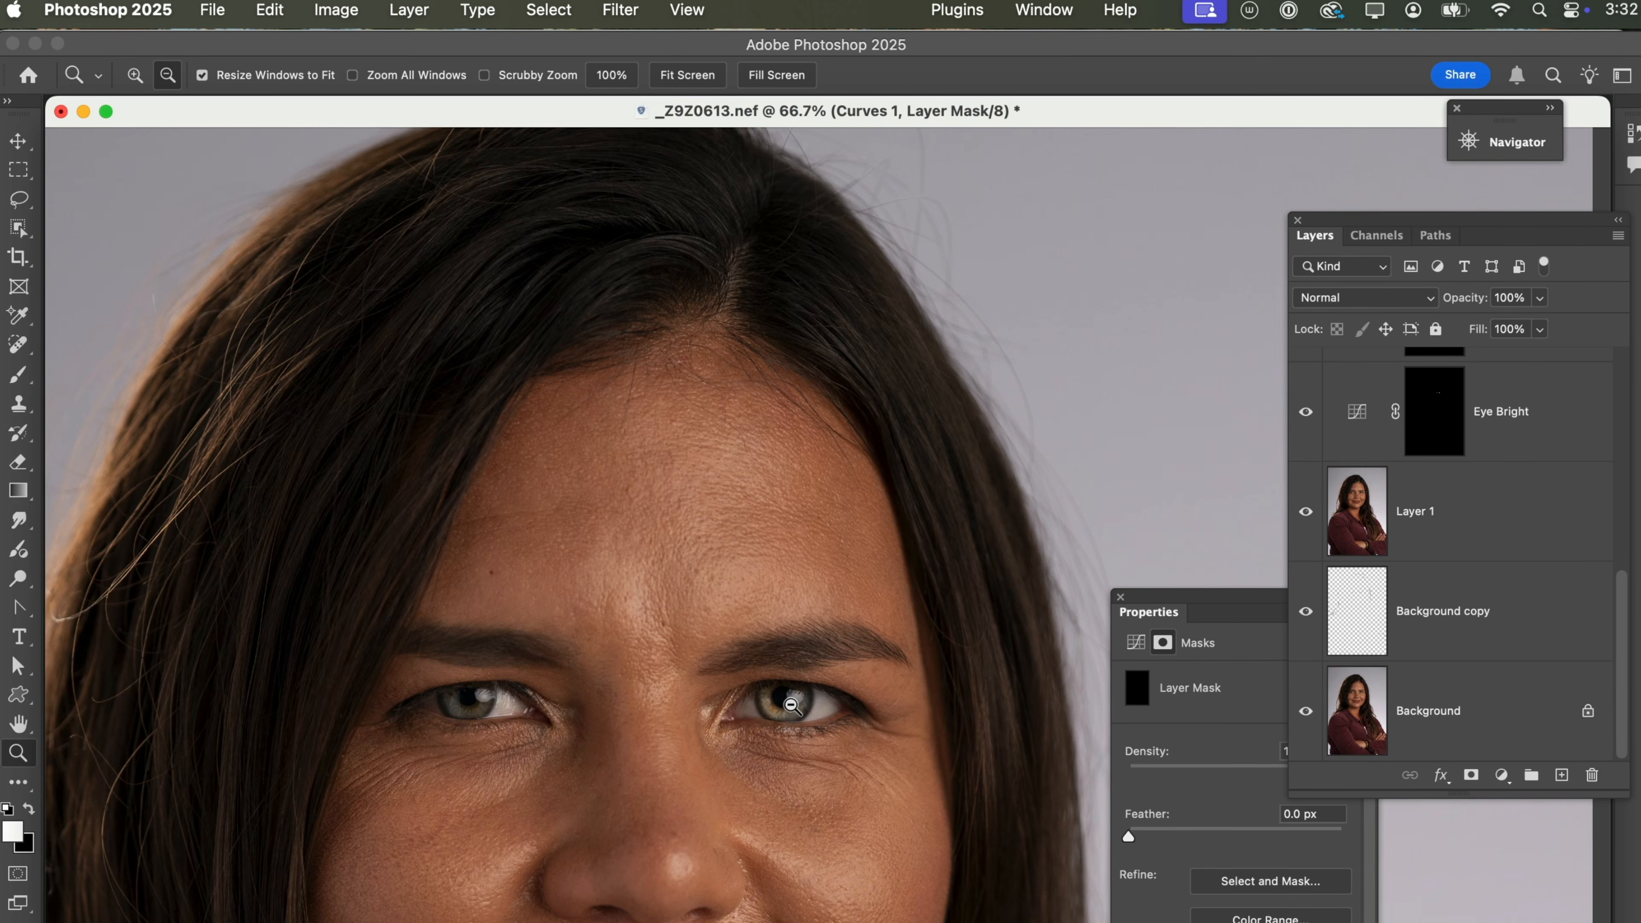
scroll(796, 792, "down", 3)
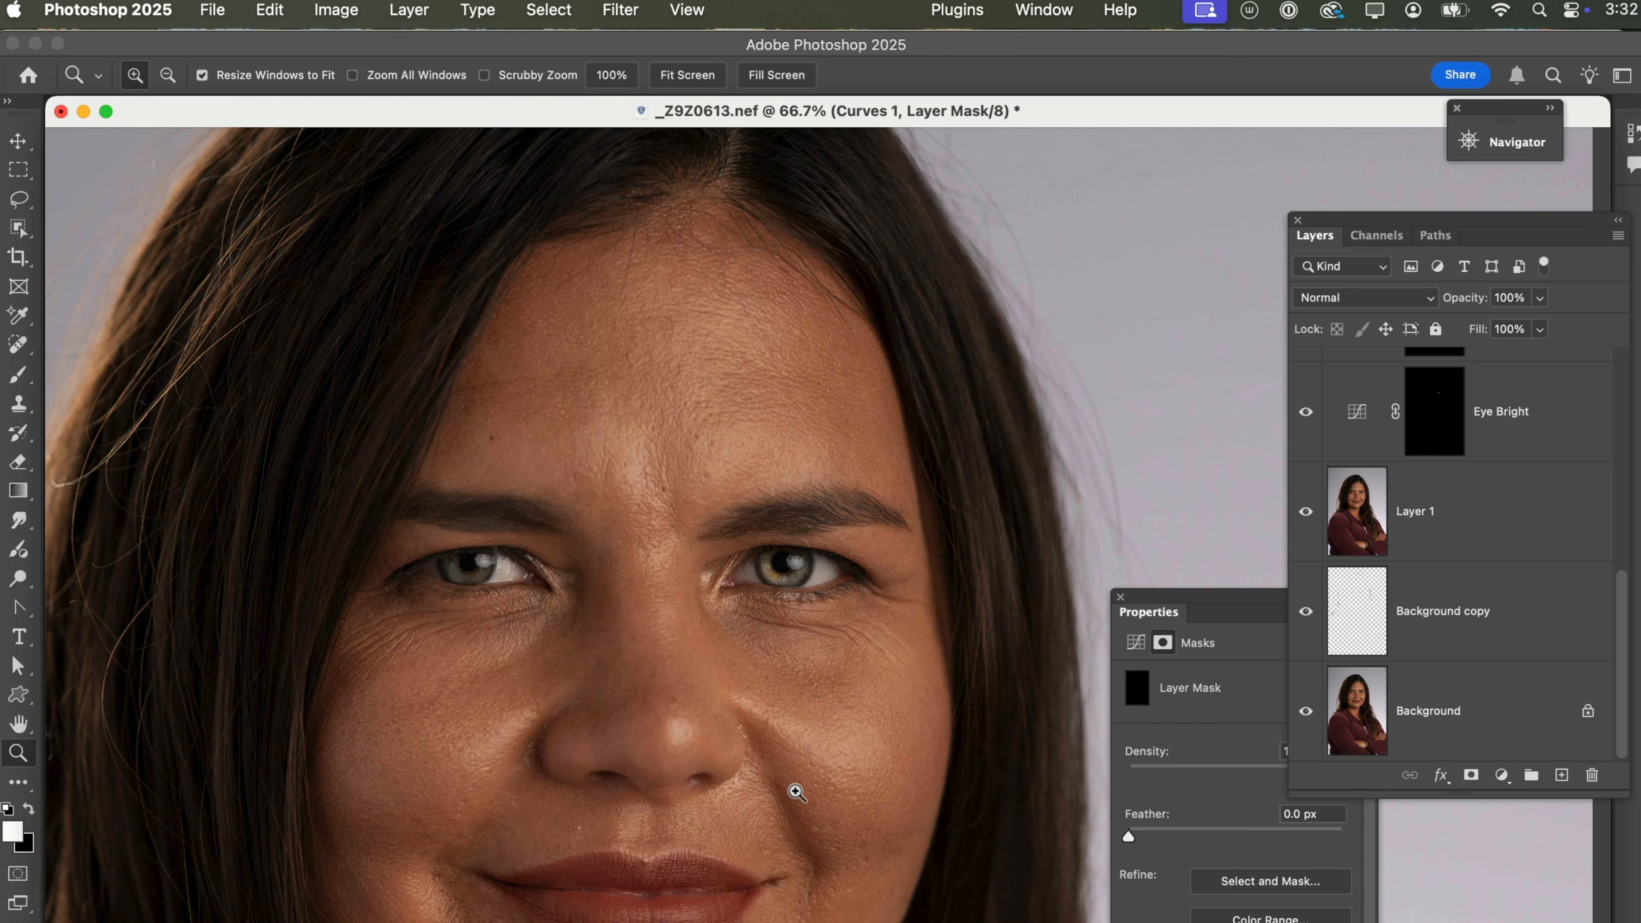